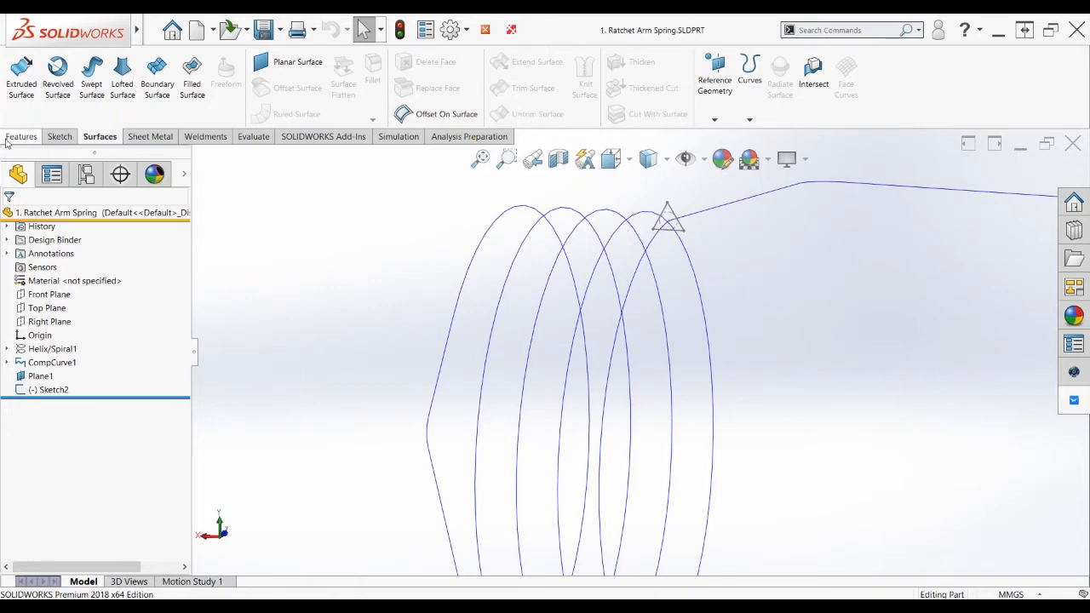
# Start a Swept Boss/Base with the triangle Sketch2 as its profile
pyautogui.click(20, 137)
pyautogui.click(117, 67)
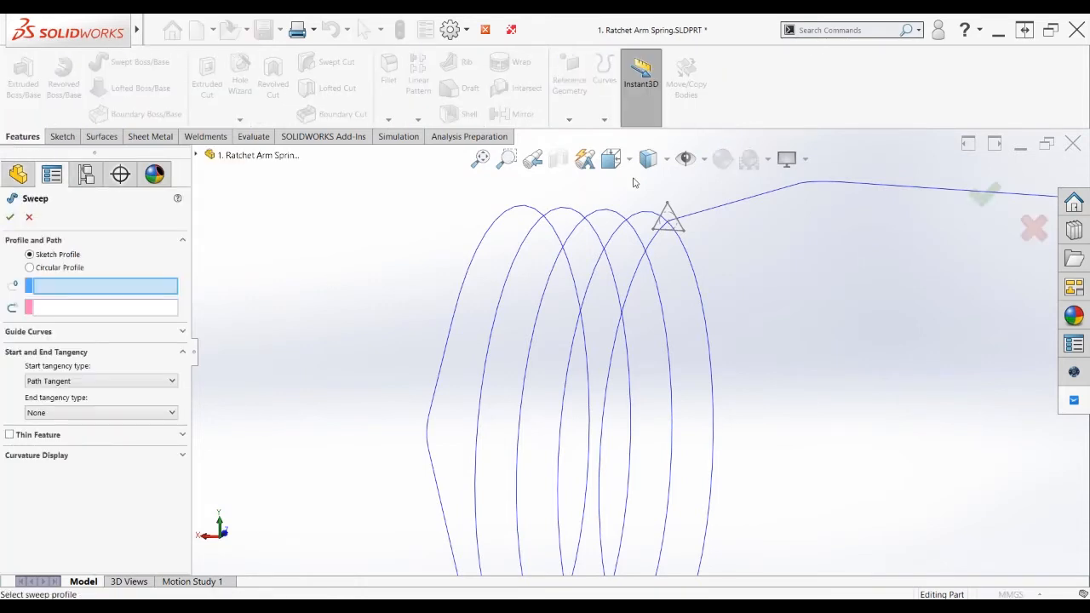
pyautogui.click(675, 218)
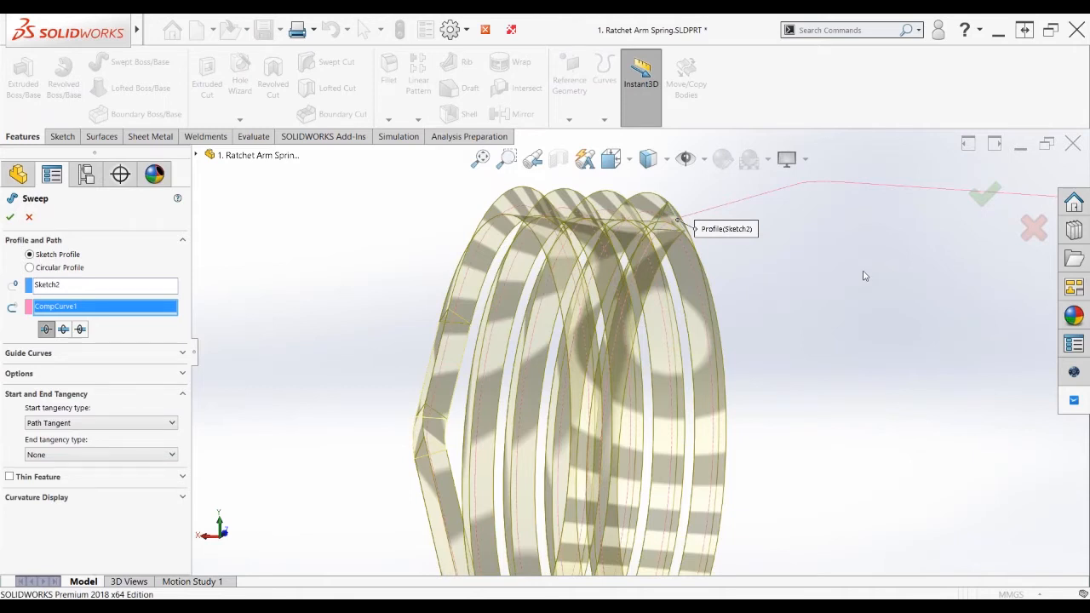
# Try Direction 2 and Bidirectional sweeps, then remove the CompCurve1 path
pyautogui.scroll(2, 864, 275)
pyautogui.scroll(1, 799, 317)
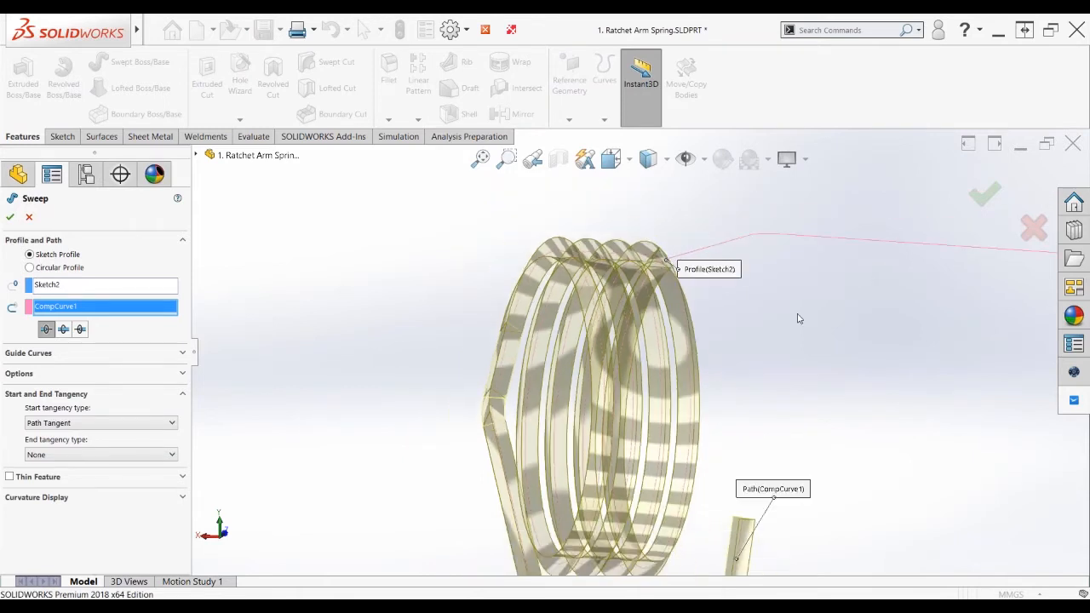
pyautogui.scroll(1, 797, 320)
pyautogui.moveTo(794, 323); pyautogui.dragTo(764, 509, button='middle')
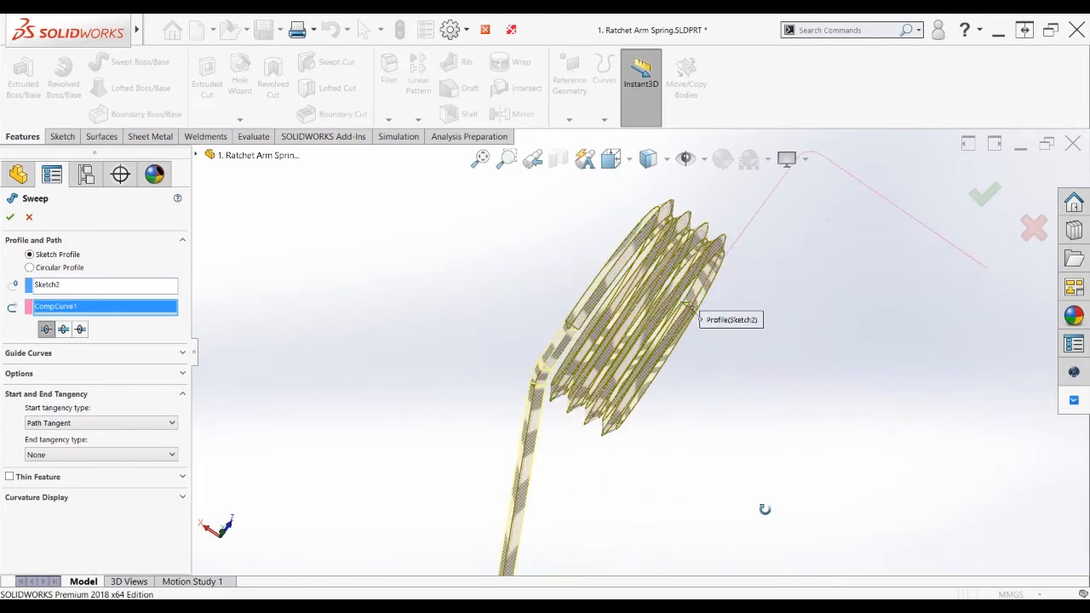
pyautogui.click(80, 330)
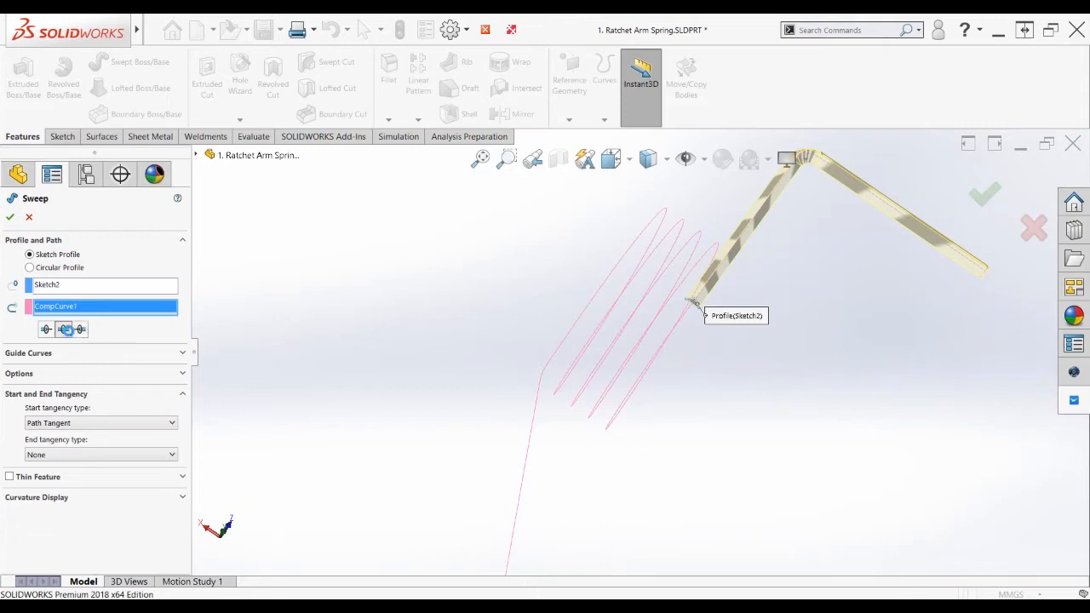
pyautogui.click(66, 330)
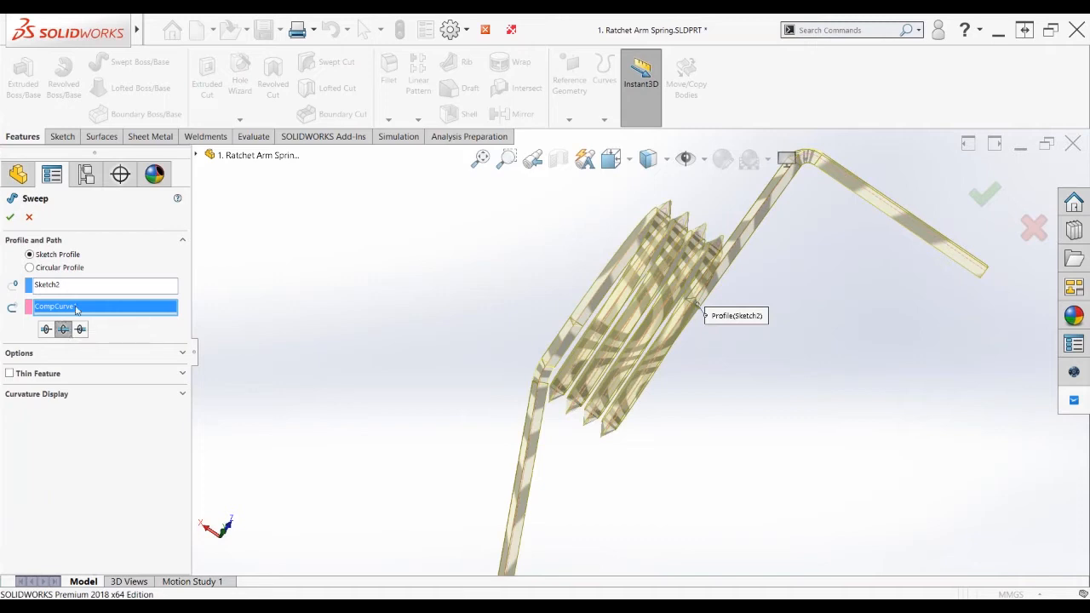
pyautogui.press('Delete')
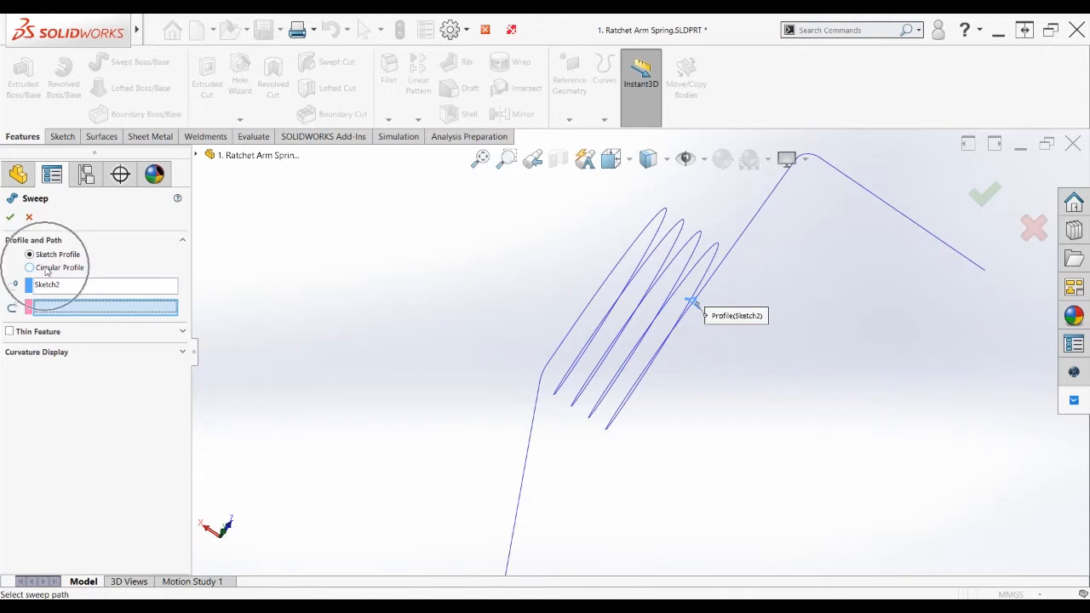
# Sweep a 1 mm circular profile along CompCurve1 to make the spring wire Sweep1
pyautogui.click(47, 269)
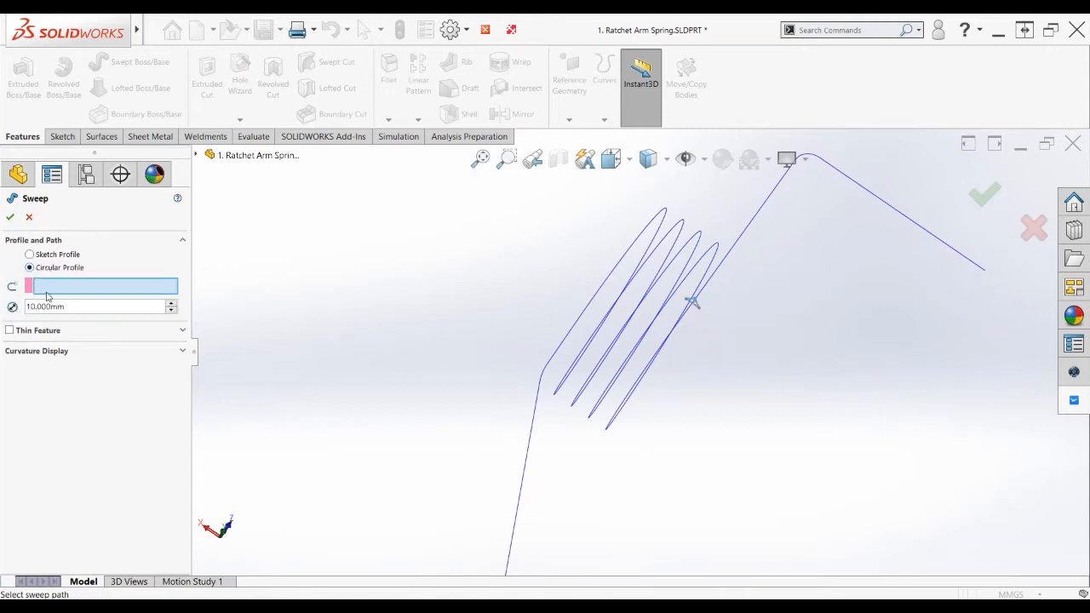
pyautogui.moveTo(74, 306); pyautogui.dragTo(1, 308)
pyautogui.write('1')
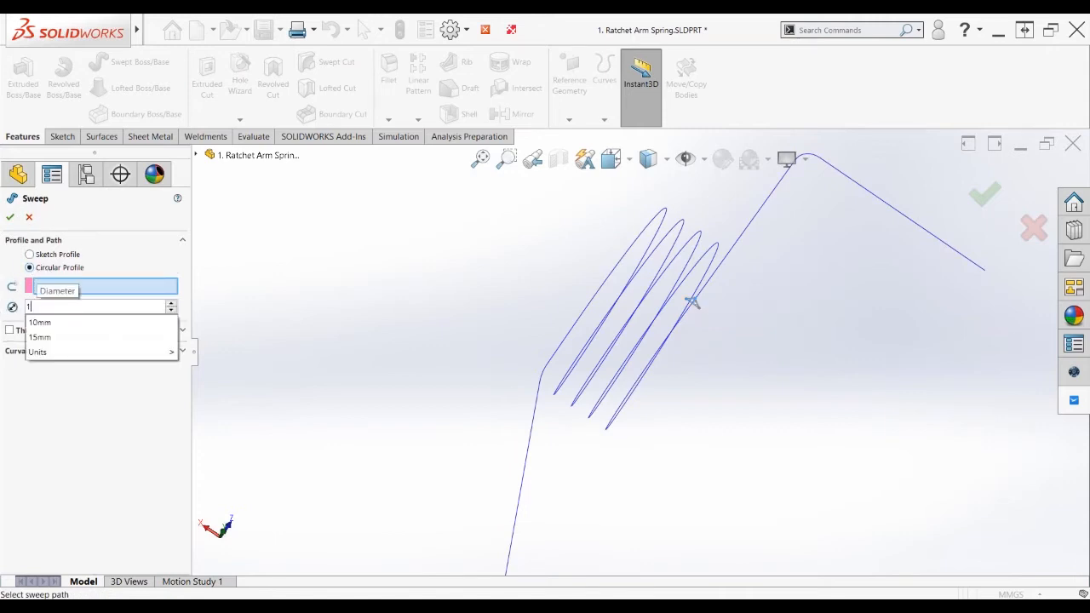
pyautogui.press('Return')
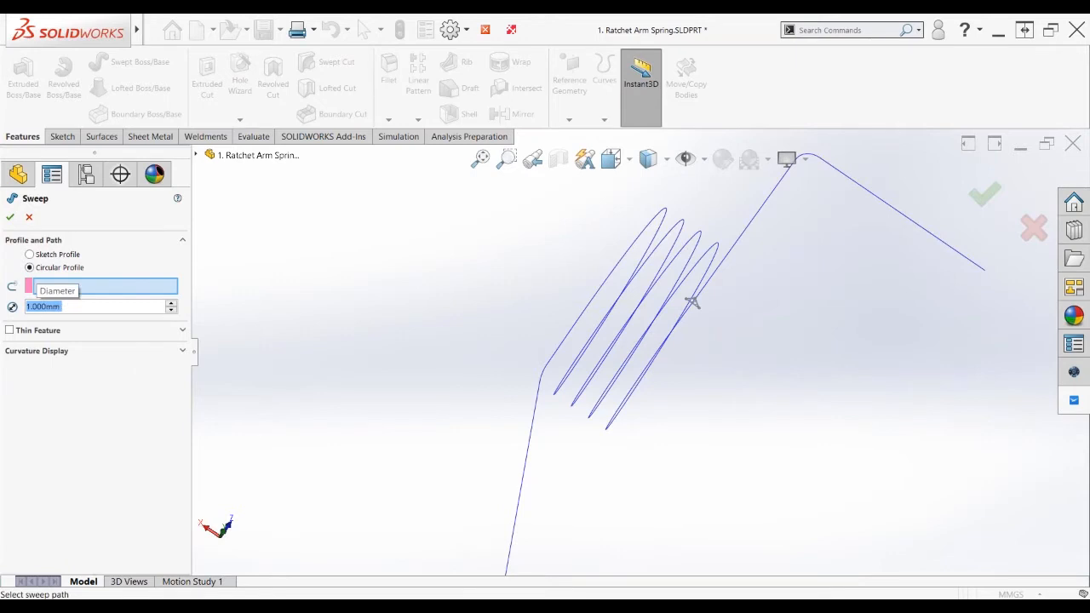
pyautogui.click(754, 226)
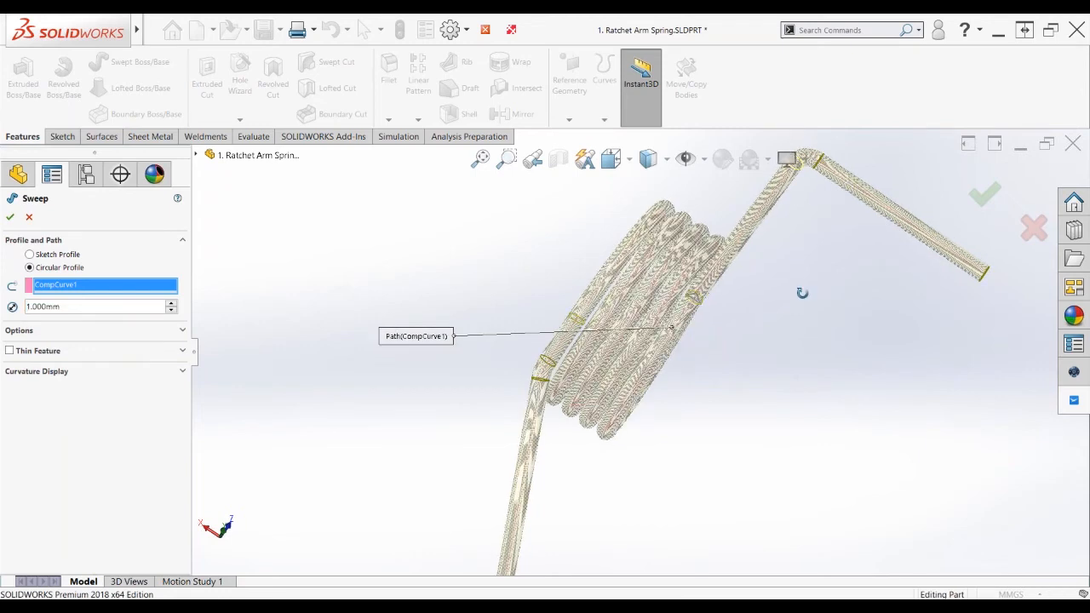
pyautogui.moveTo(802, 292); pyautogui.dragTo(967, 285, button='middle')
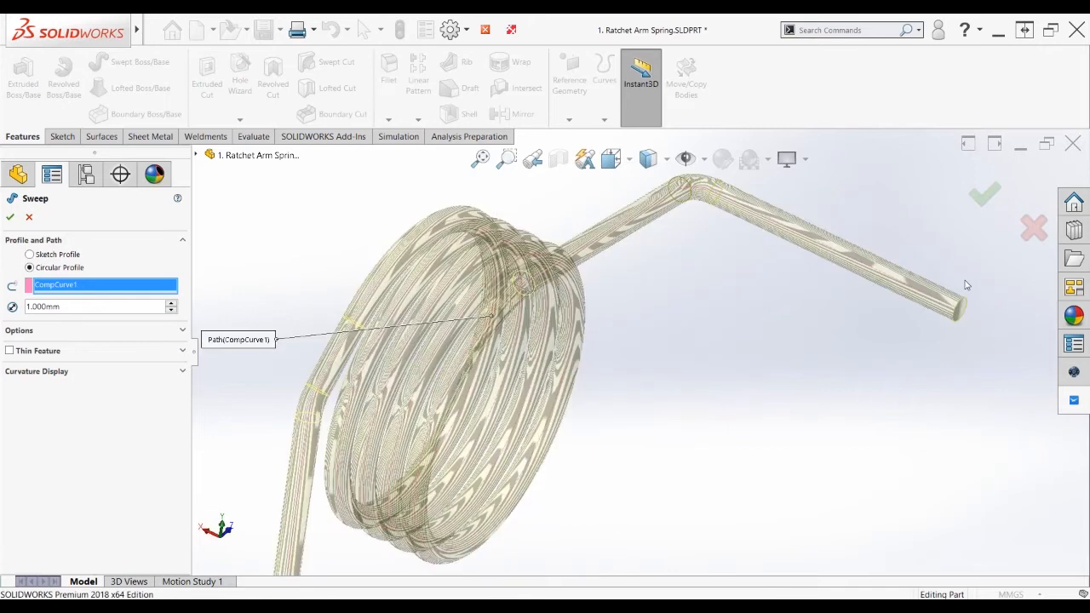
pyautogui.scroll(-2, 967, 285)
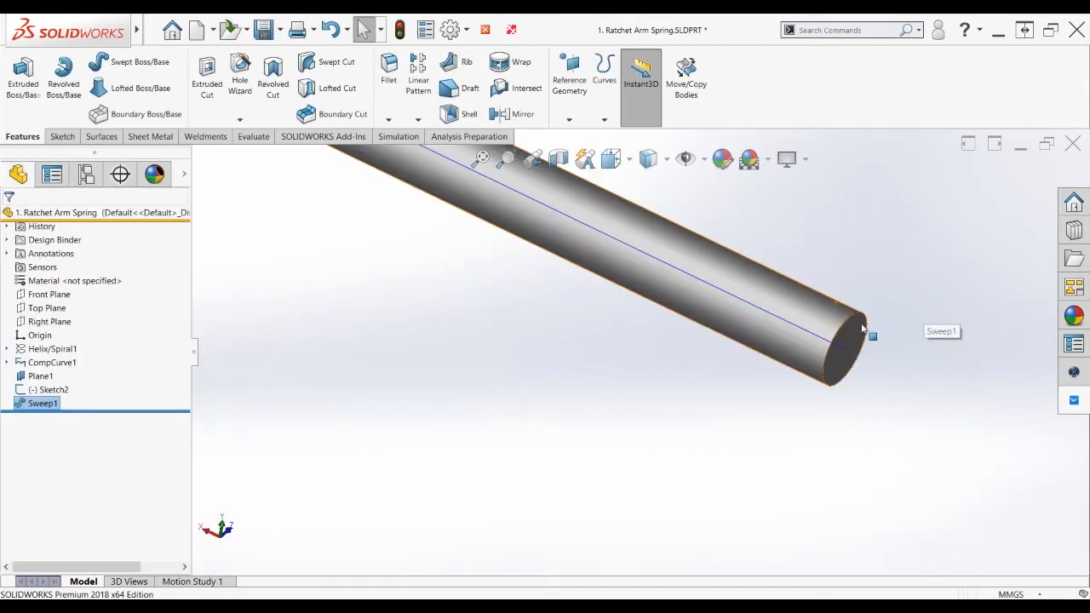
# Add a 0.1 mm circular-profile swept cut along the wire's end edge
pyautogui.scroll(-2, 851, 319)
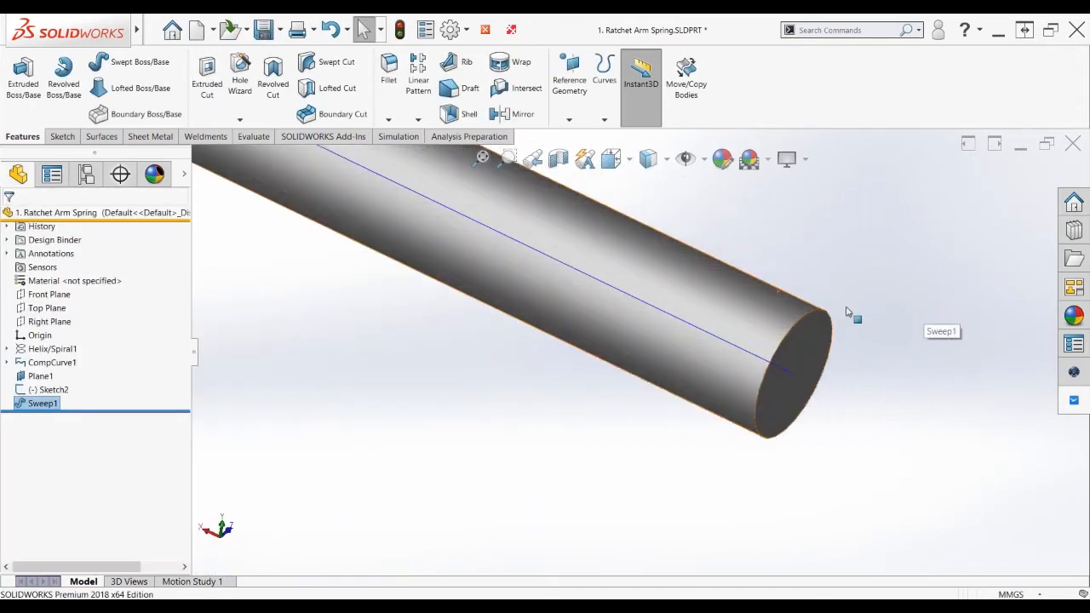
pyautogui.click(328, 62)
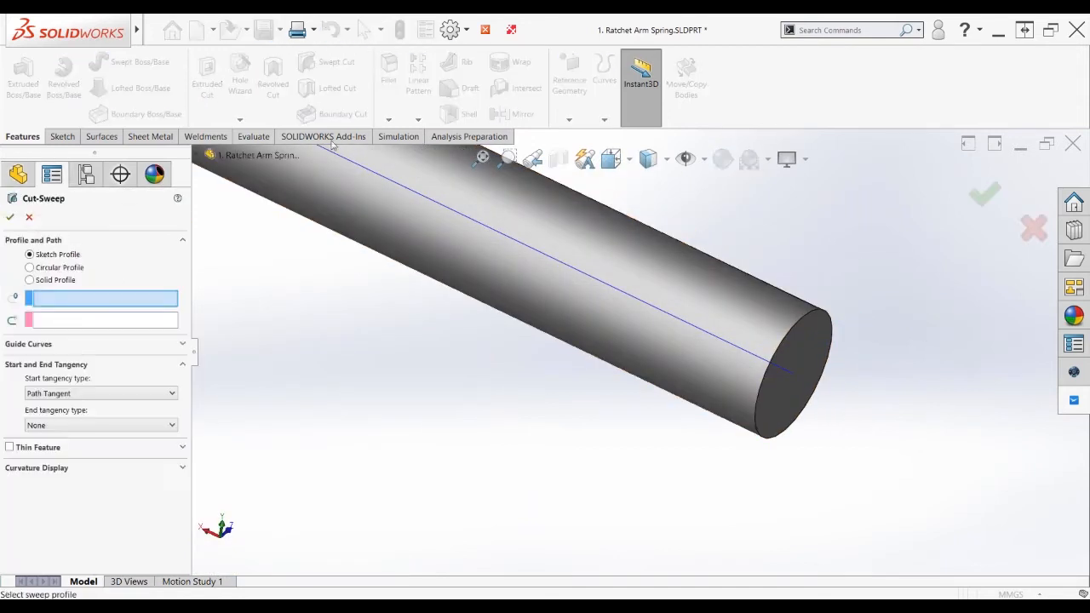
pyautogui.click(29, 268)
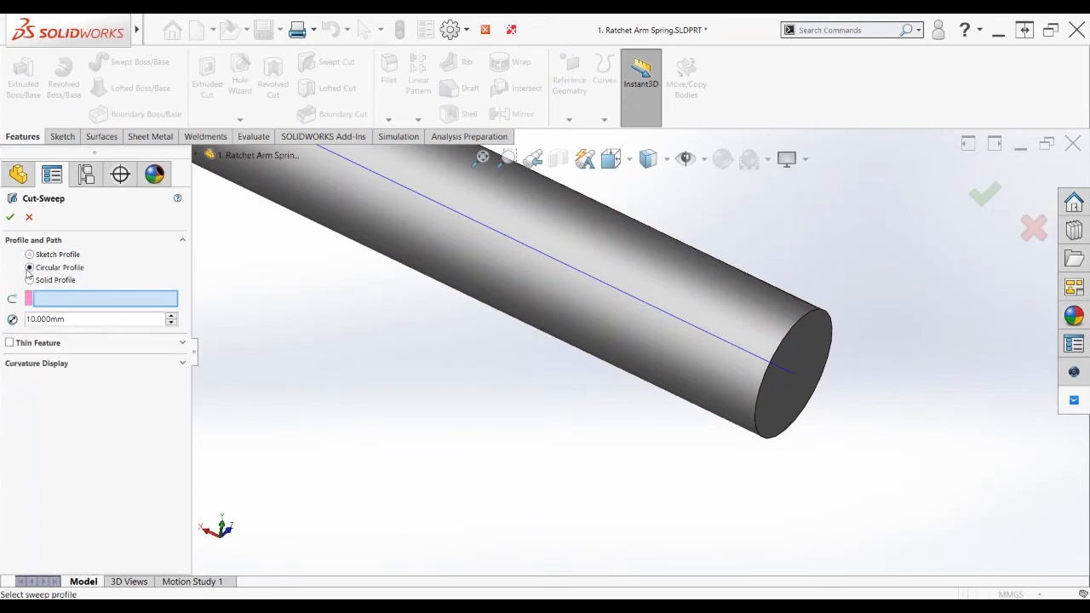
pyautogui.click(72, 319)
pyautogui.write('0.1')
pyautogui.press('Return')
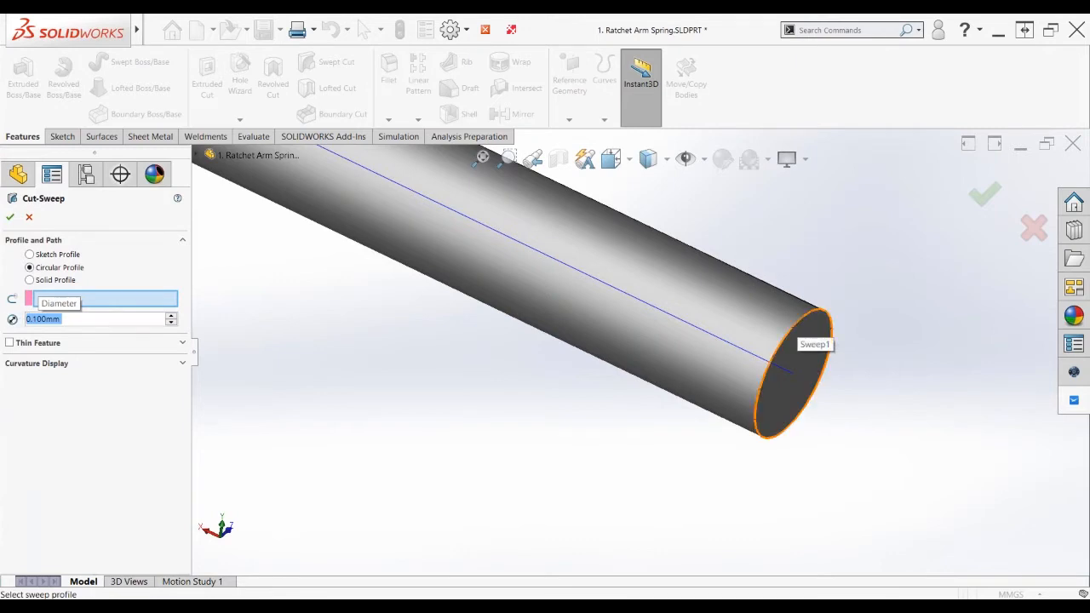
pyautogui.click(798, 319)
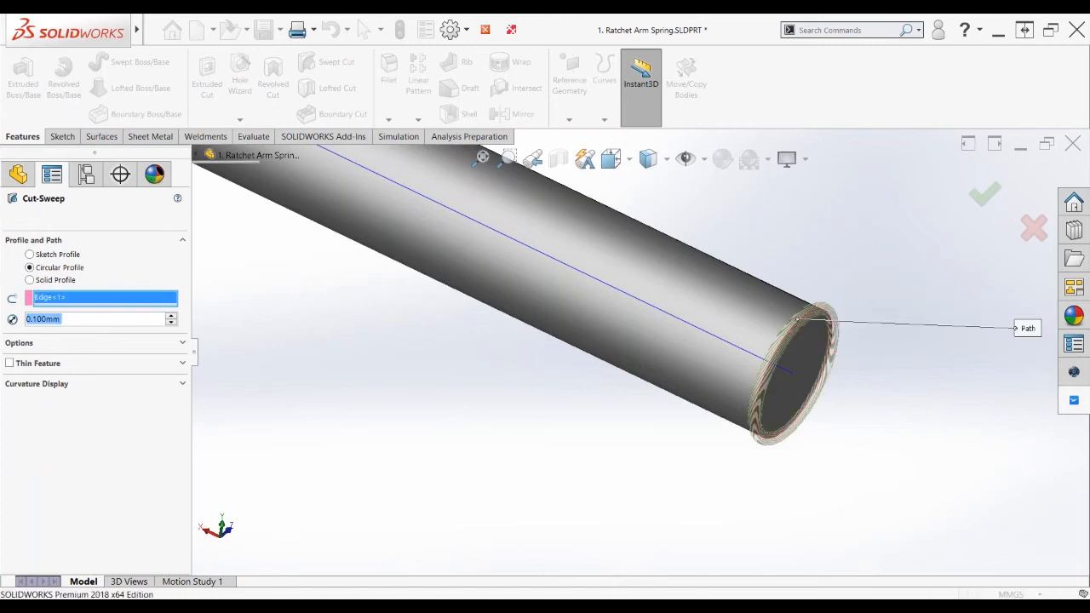
pyautogui.press('Return')
# Close the spring part
pyautogui.scroll(-5, 832, 315)
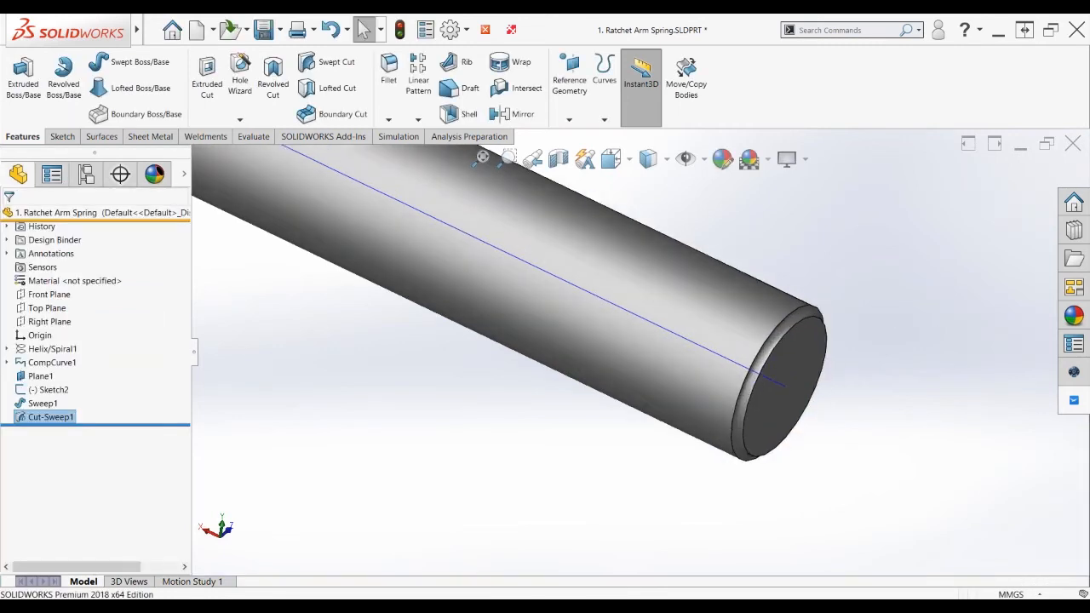
pyautogui.scroll(-1, 831, 307)
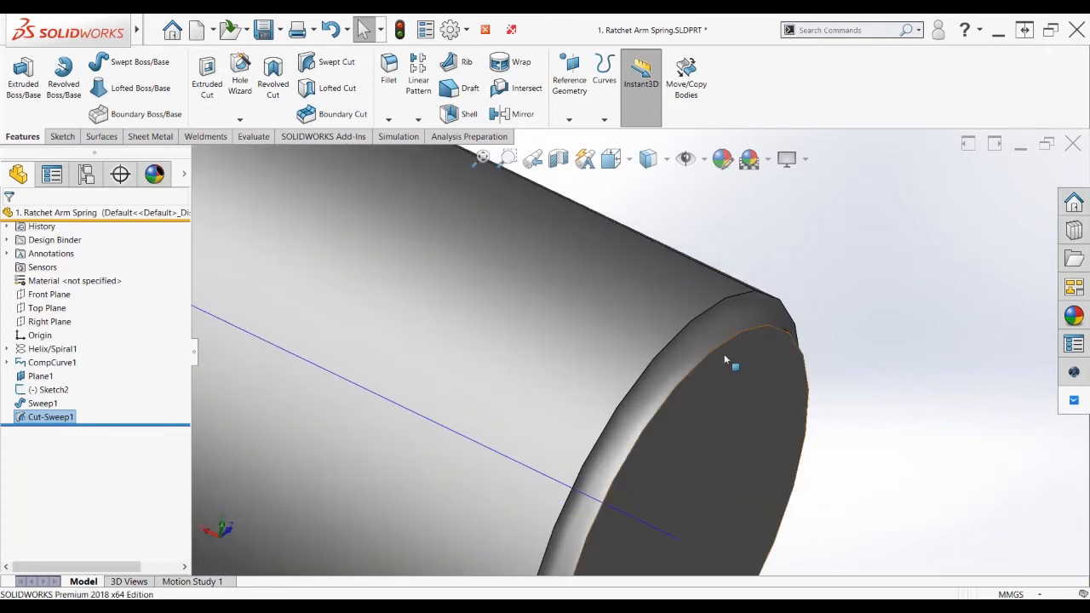
pyautogui.scroll(6, 724, 354)
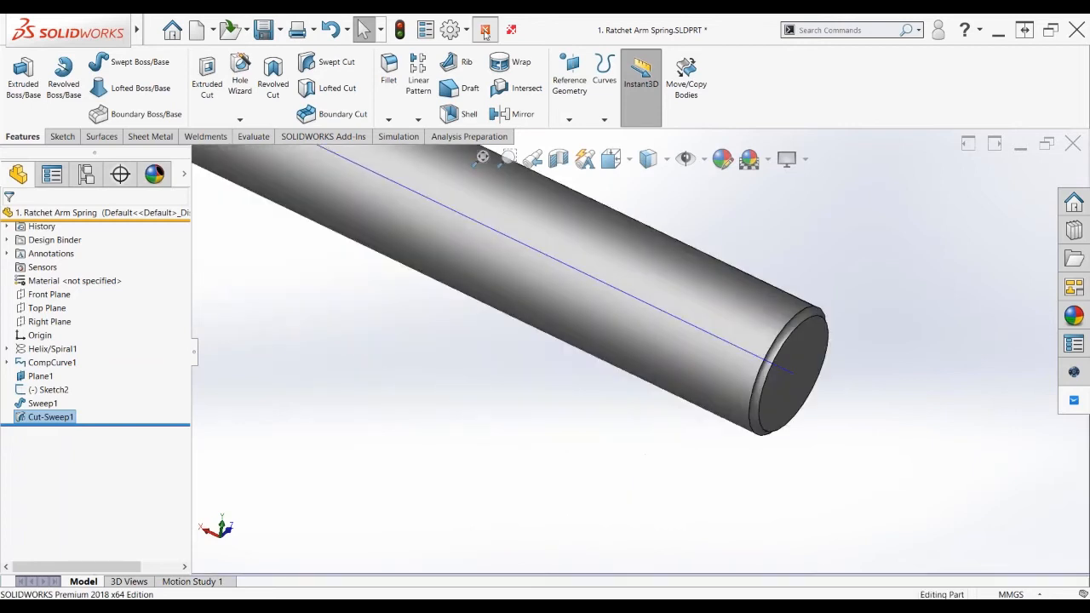
pyautogui.click(485, 32)
# Sweep the thread end face along the Lead Out 2 curve to extend the thread
pyautogui.moveTo(689, 270); pyautogui.dragTo(924, 291, button='middle')
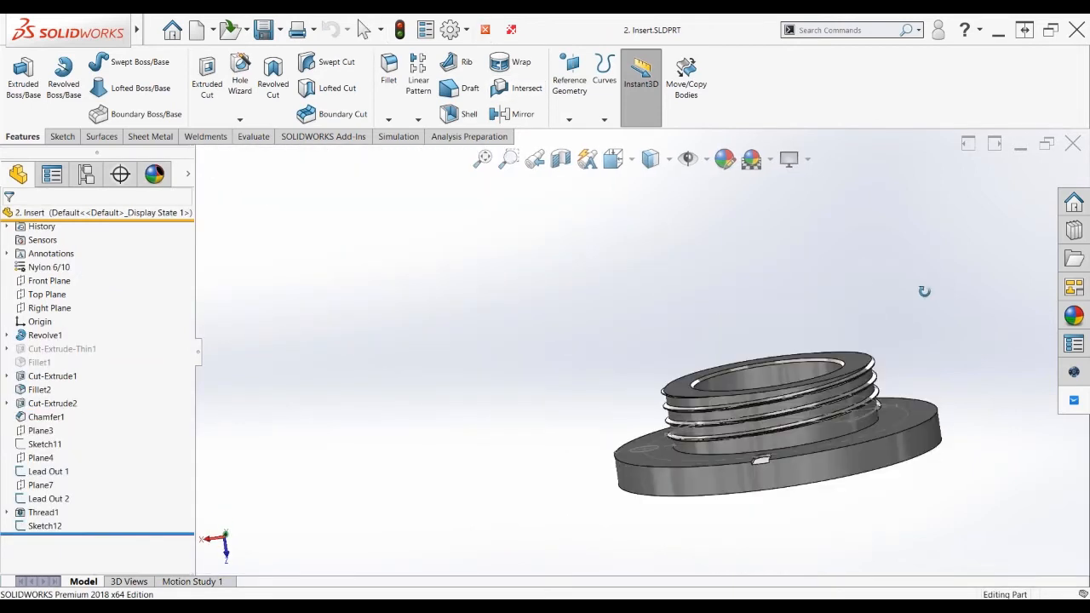
pyautogui.scroll(-4, 861, 394)
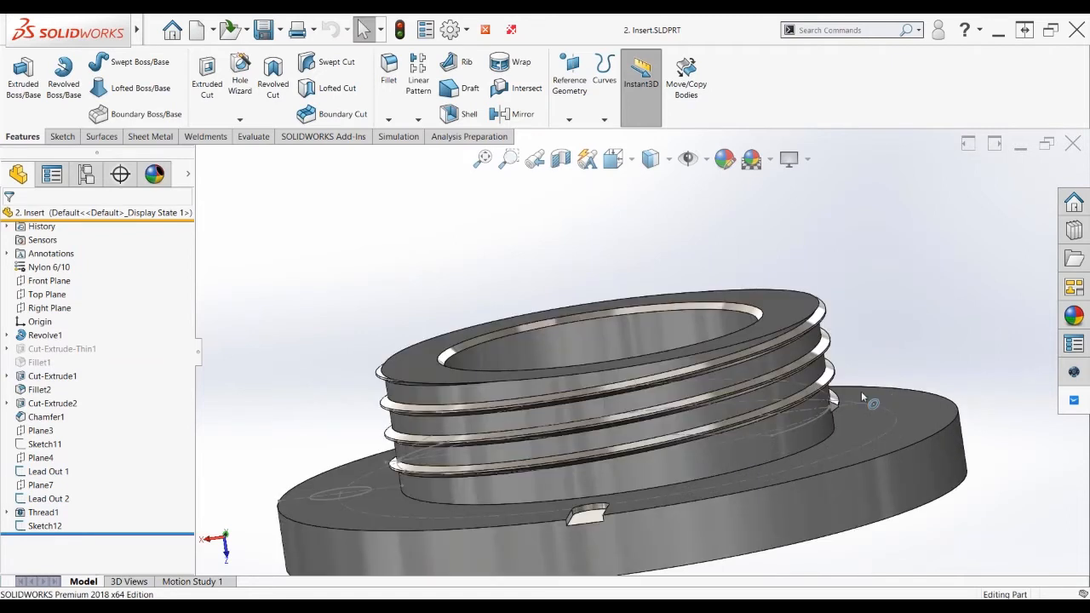
pyautogui.scroll(-5, 861, 391)
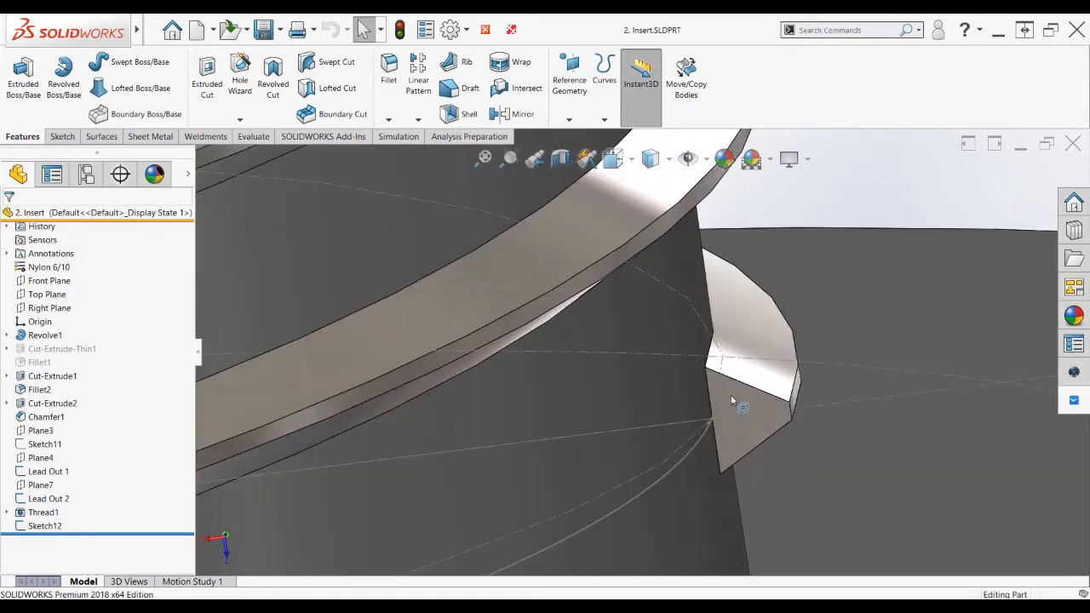
pyautogui.scroll(-2, 731, 395)
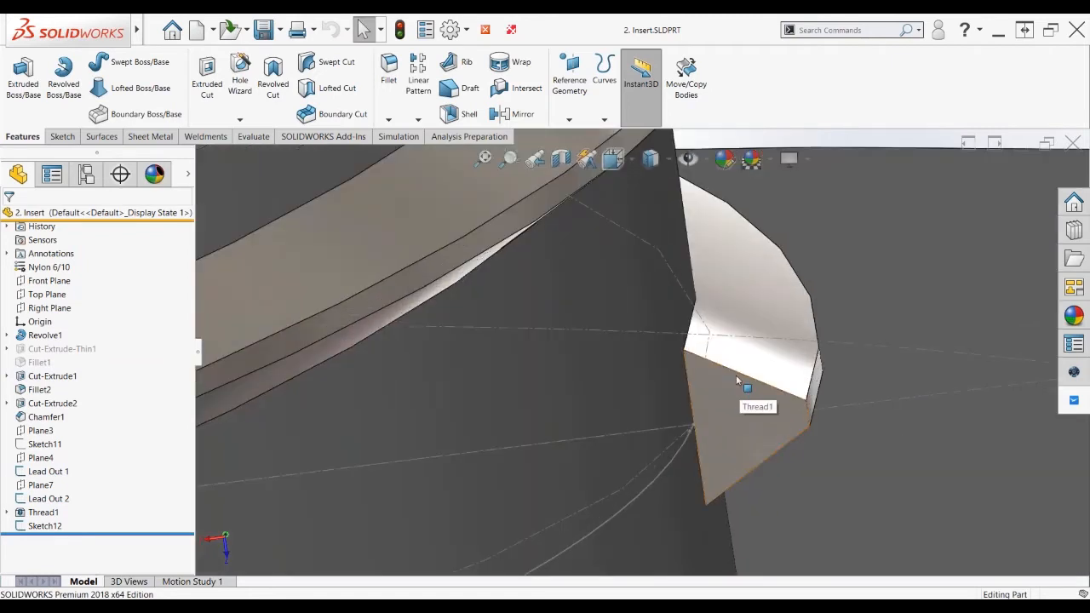
pyautogui.click(131, 70)
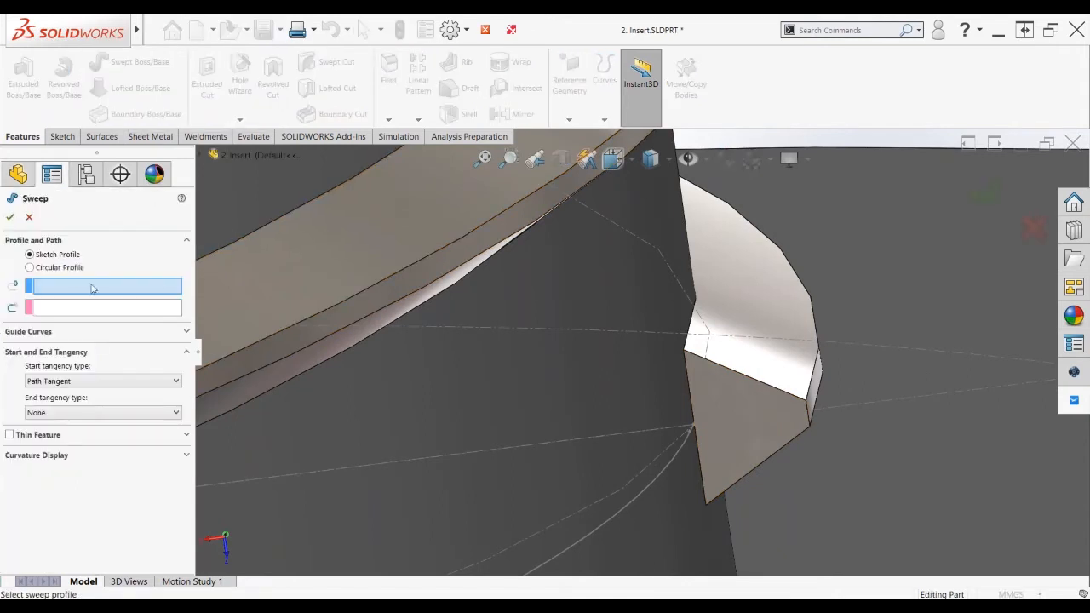
pyautogui.click(754, 402)
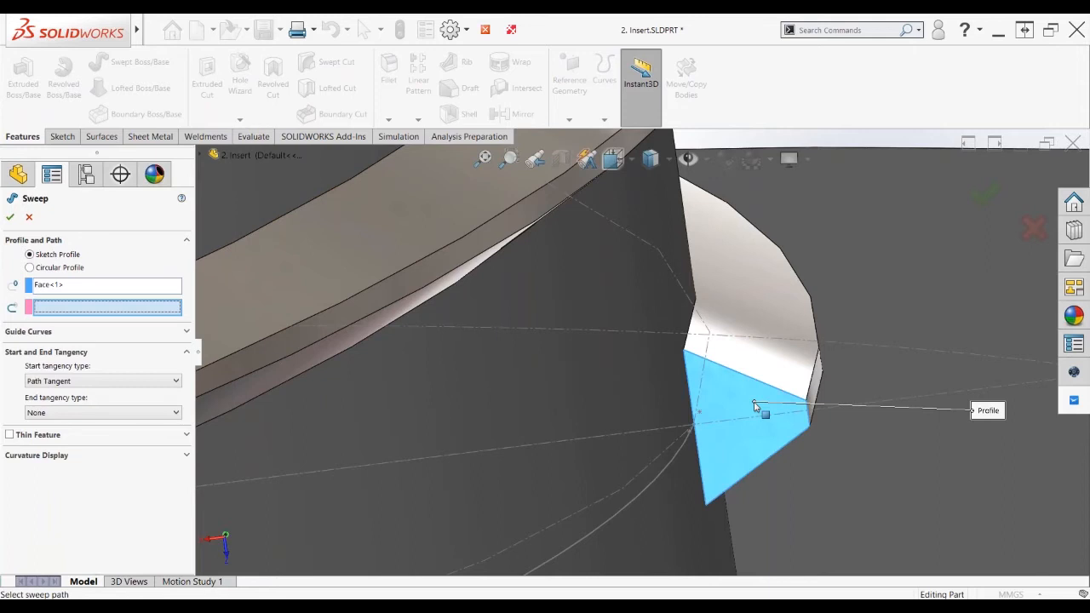
pyautogui.click(647, 487)
pyautogui.press('Return')
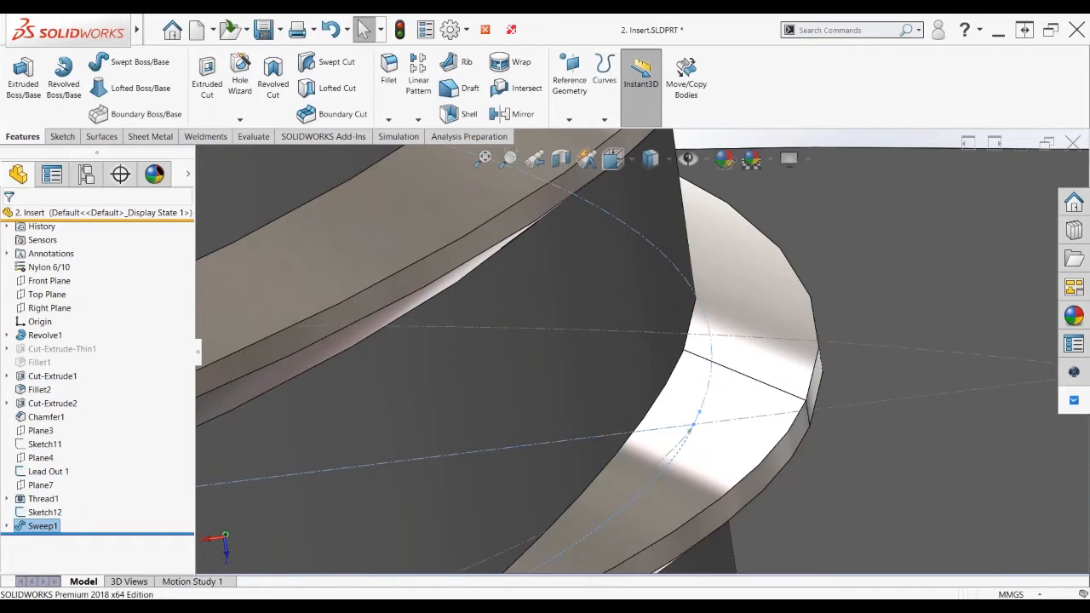
# Zoom out until the whole Insert part, flange included, fits the view
pyautogui.scroll(2, 640, 353)
pyautogui.scroll(2, 661, 457)
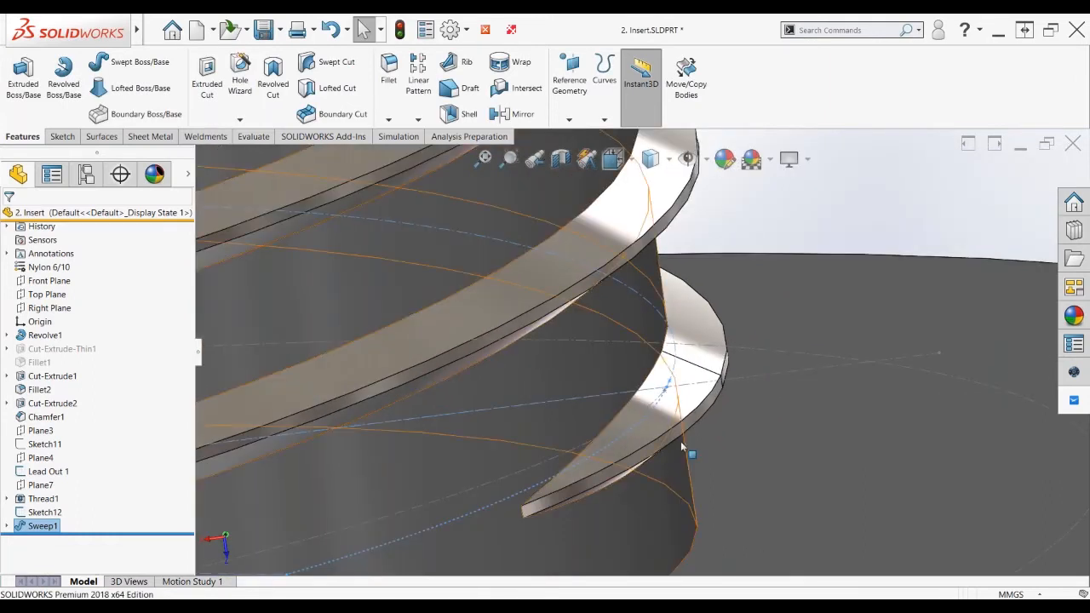
pyautogui.scroll(2, 636, 365)
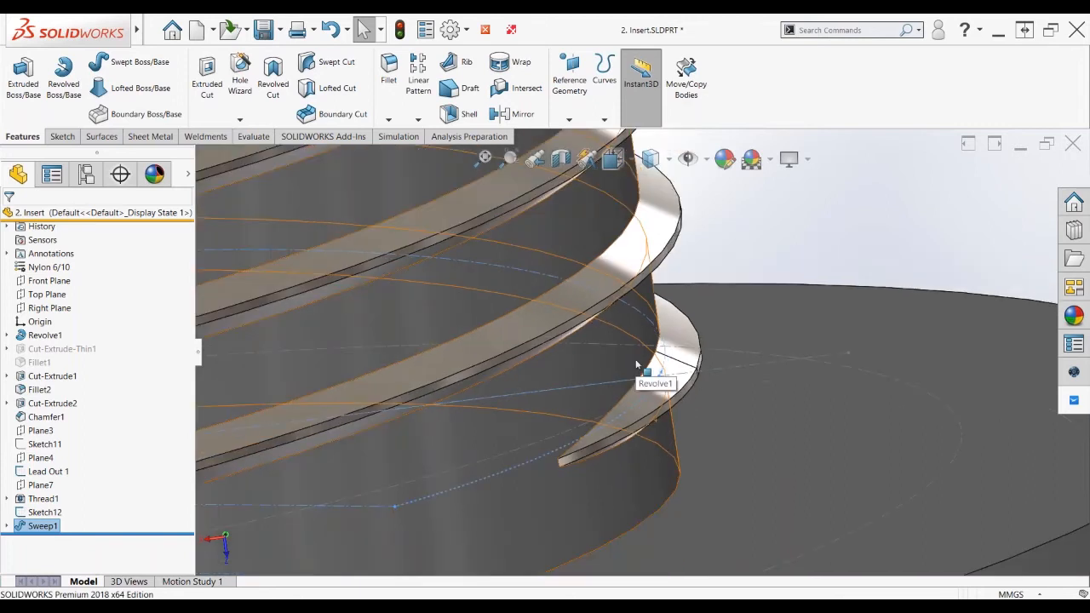
pyautogui.scroll(3, 636, 364)
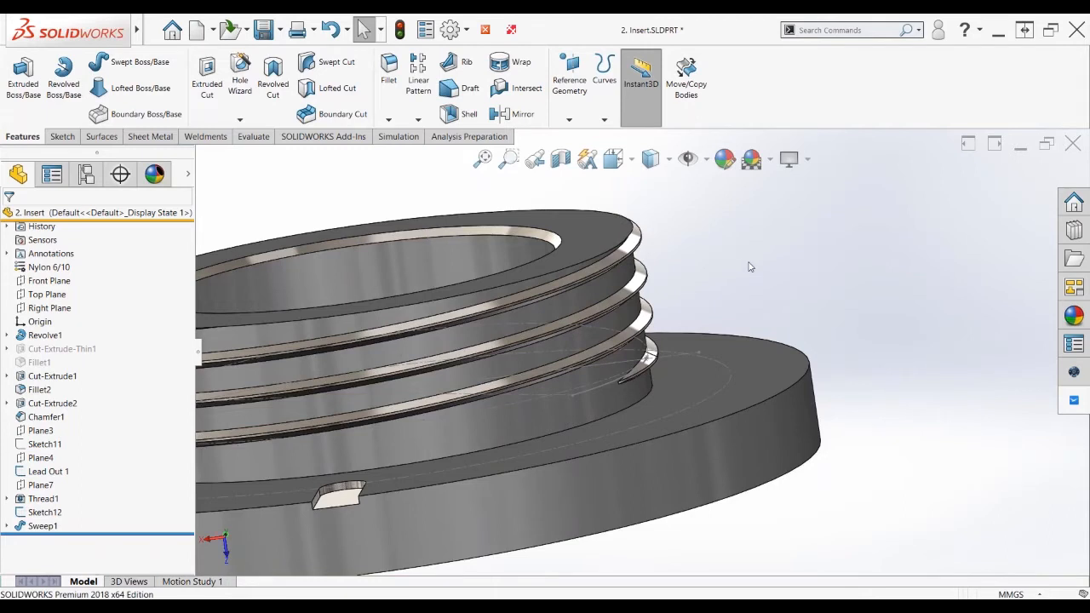
pyautogui.scroll(3, 675, 271)
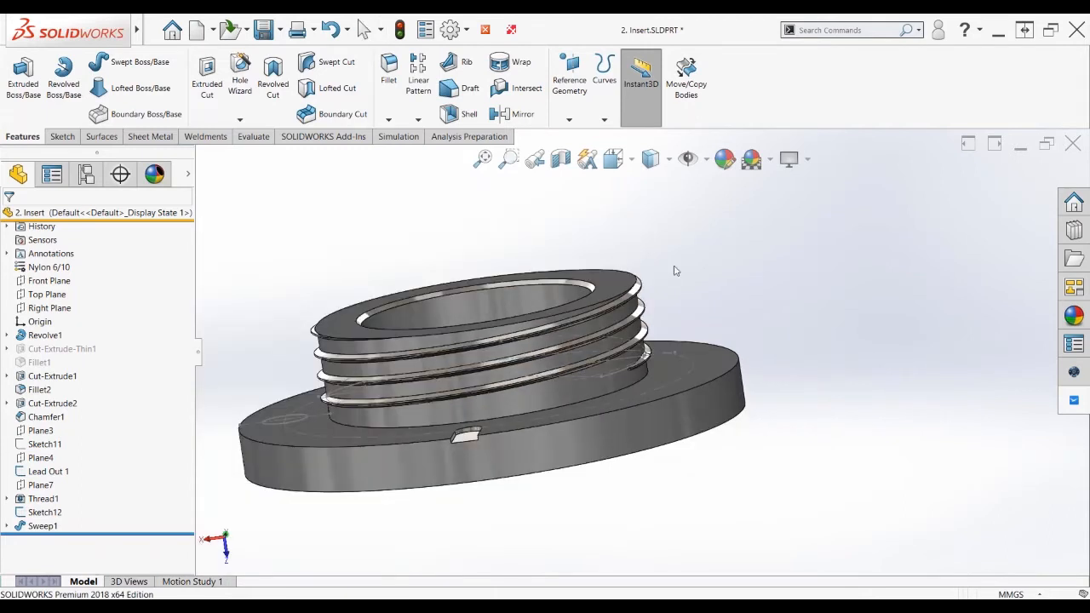
# Extrude-cut the 9 mm circle sketch Up To Surface, ending at the ring face
pyautogui.moveTo(675, 271); pyautogui.dragTo(695, 477, button='middle')
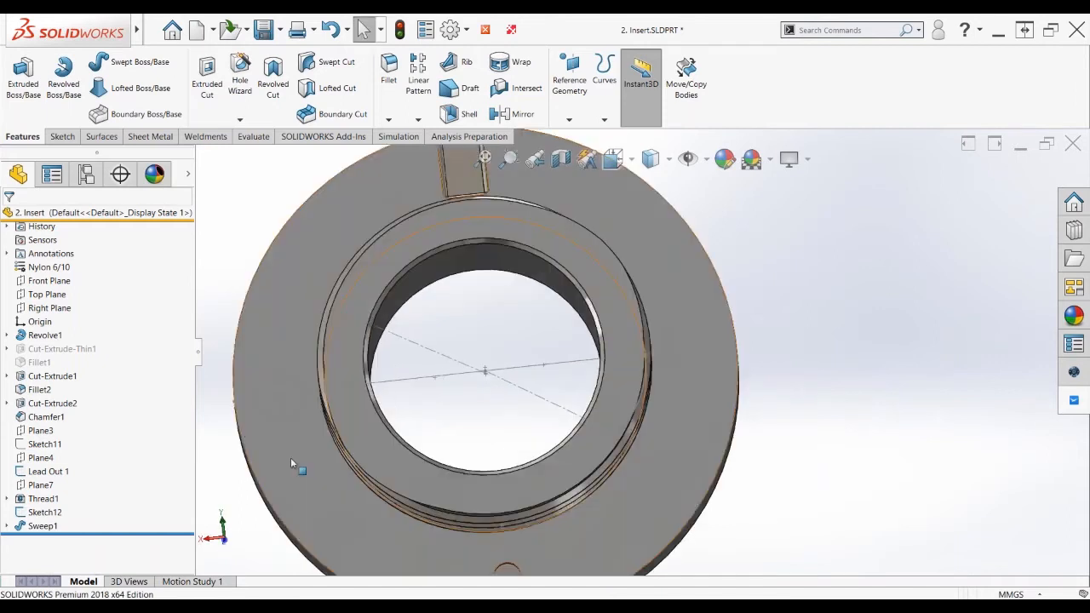
pyautogui.click(293, 447)
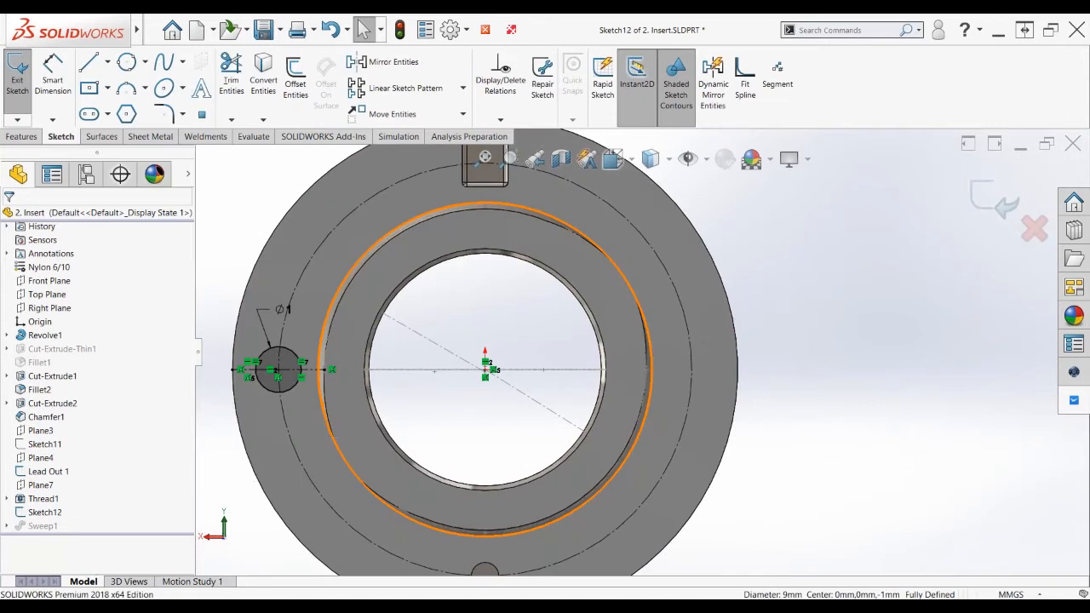
pyautogui.scroll(2, 641, 350)
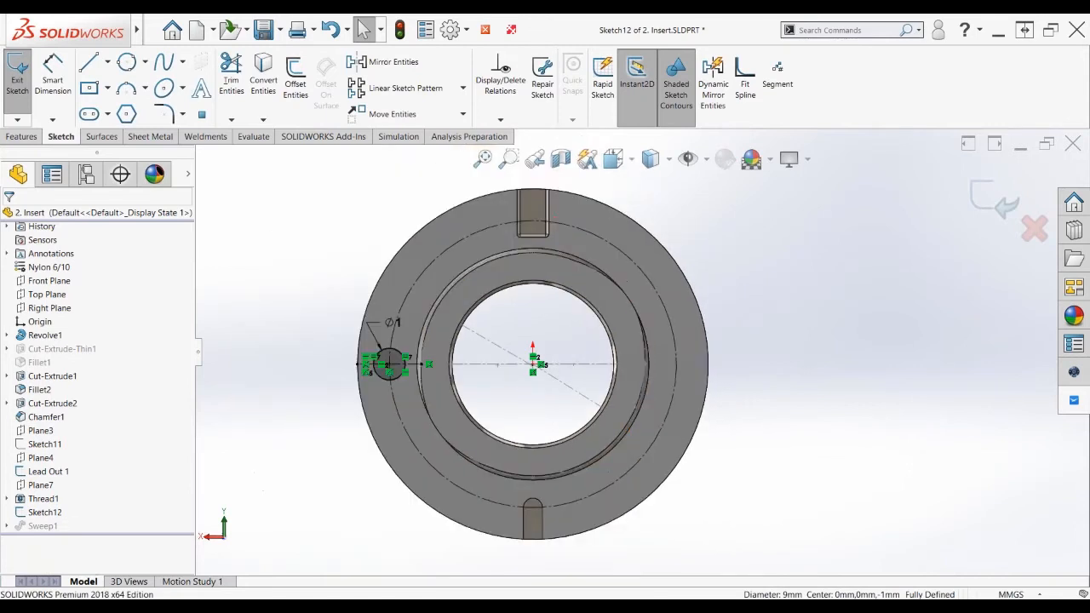
pyautogui.scroll(-1, 248, 350)
pyautogui.press('s')
pyautogui.click(352, 430)
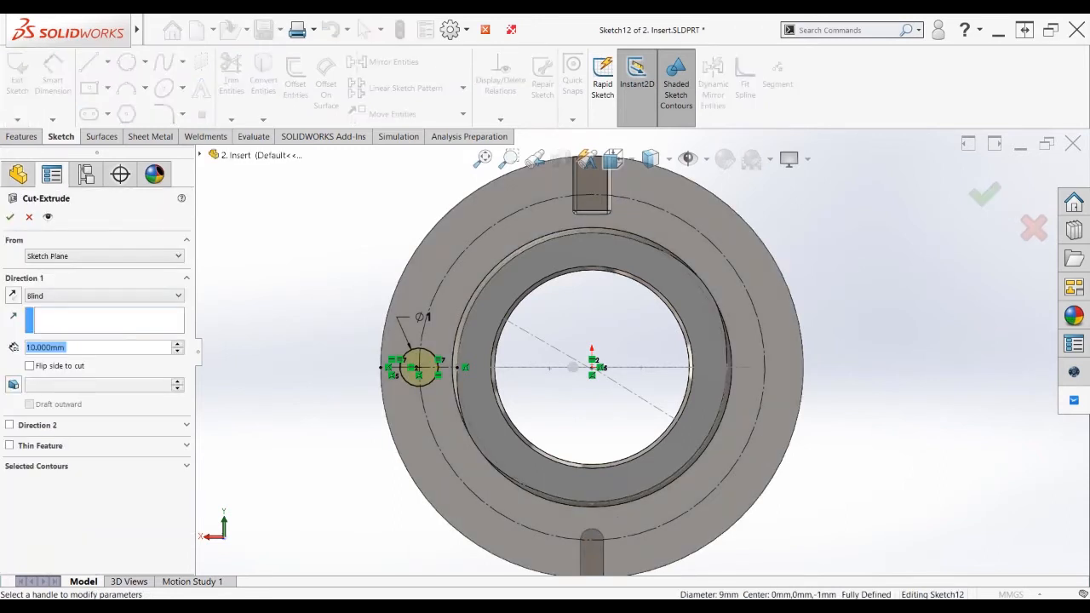
pyautogui.click(328, 403)
pyautogui.moveTo(329, 407)
pyautogui.mouseDown(button='middle')
pyautogui.moveTo(375, 404)
pyautogui.moveTo(649, 314)
pyautogui.mouseUp(button='middle')
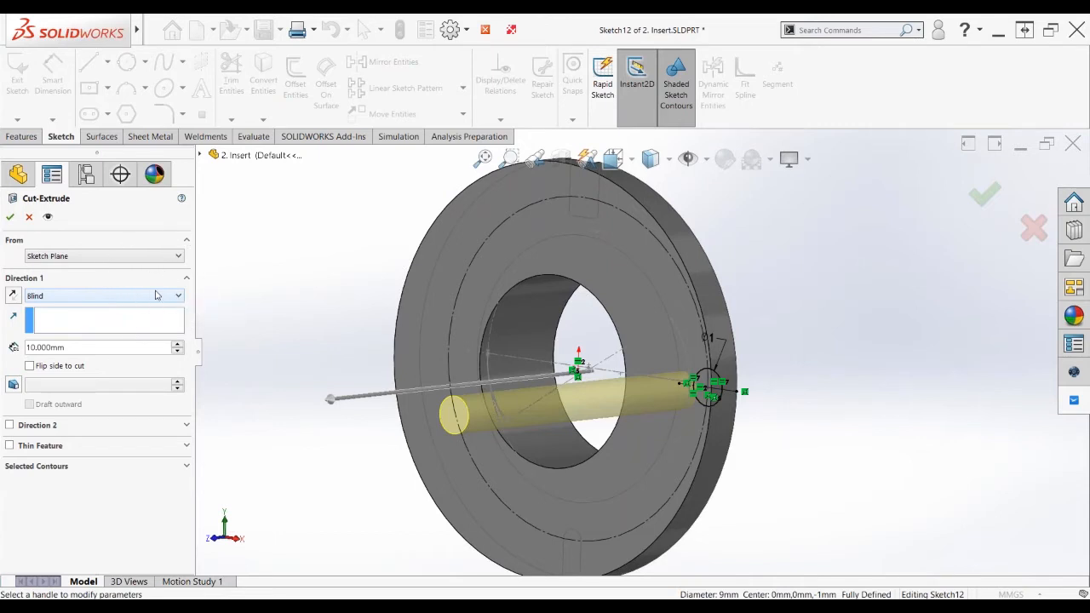
pyautogui.click(628, 292)
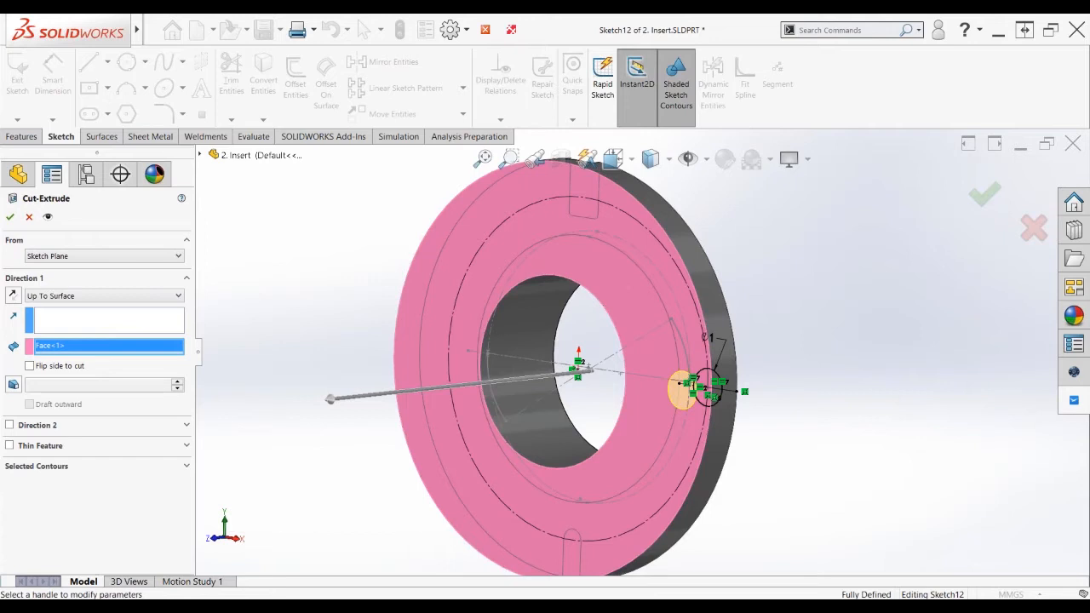
pyautogui.press('Return')
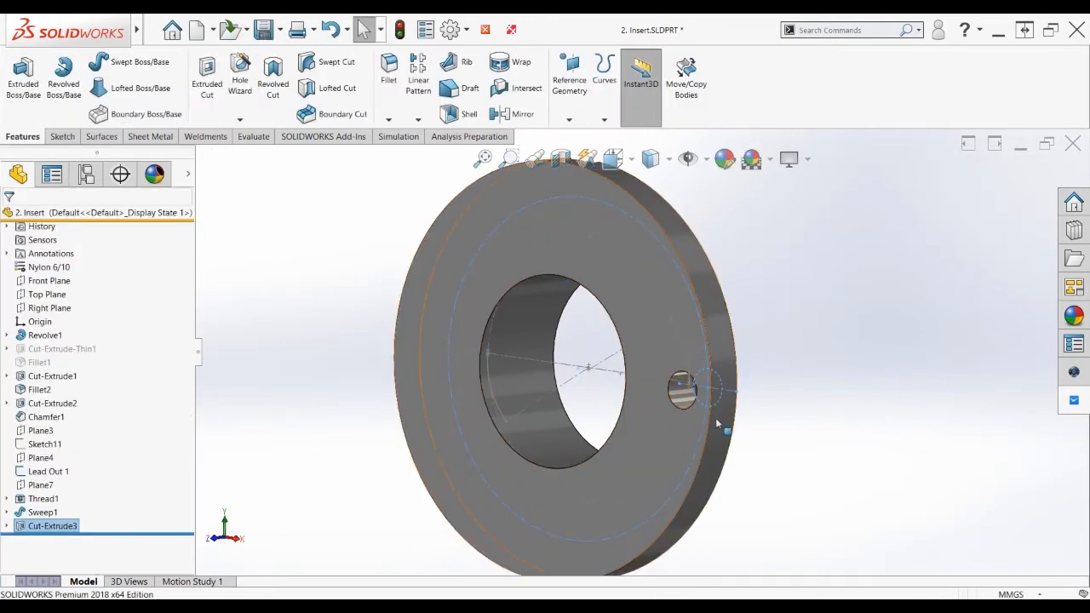
# Orbit and zoom around the Insert to inspect the new flange hole
pyautogui.scroll(-1, 699, 403)
pyautogui.scroll(-2, 672, 392)
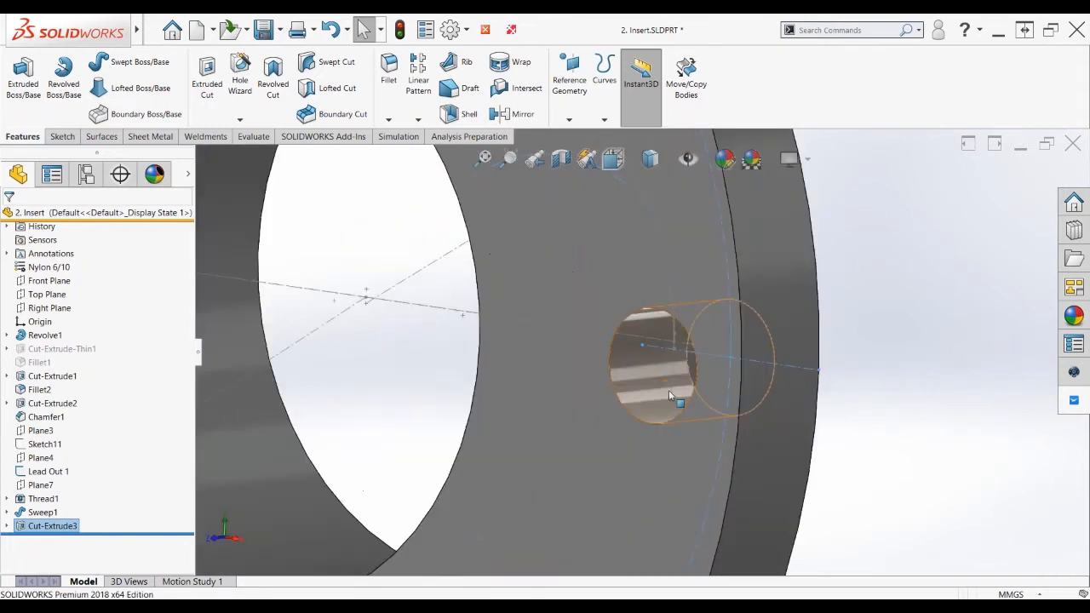
pyautogui.scroll(2, 669, 390)
pyautogui.moveTo(669, 390); pyautogui.dragTo(905, 368, button='middle')
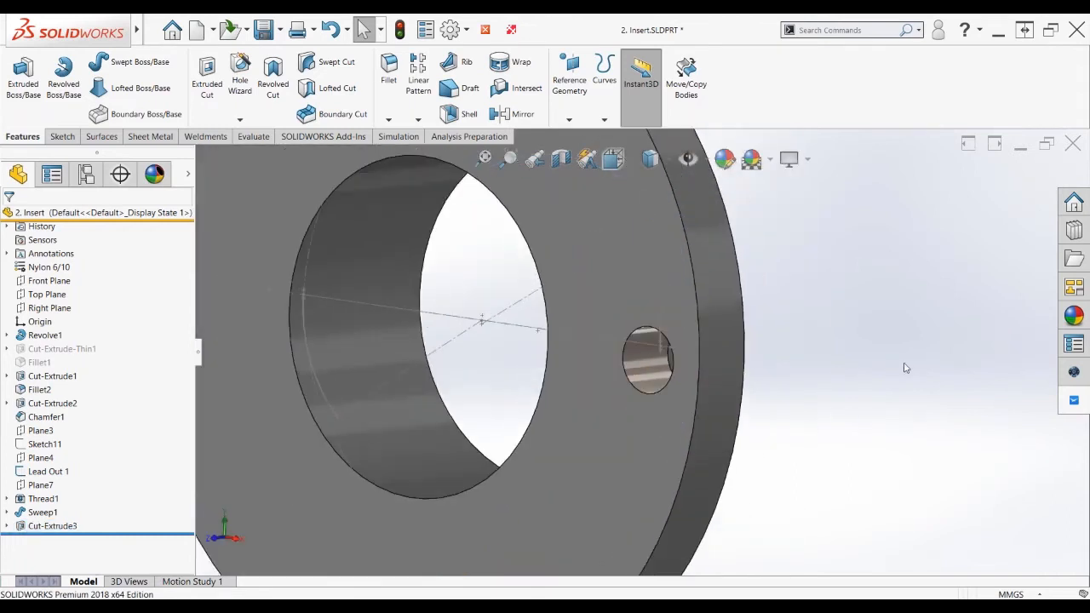
pyautogui.scroll(3, 643, 349)
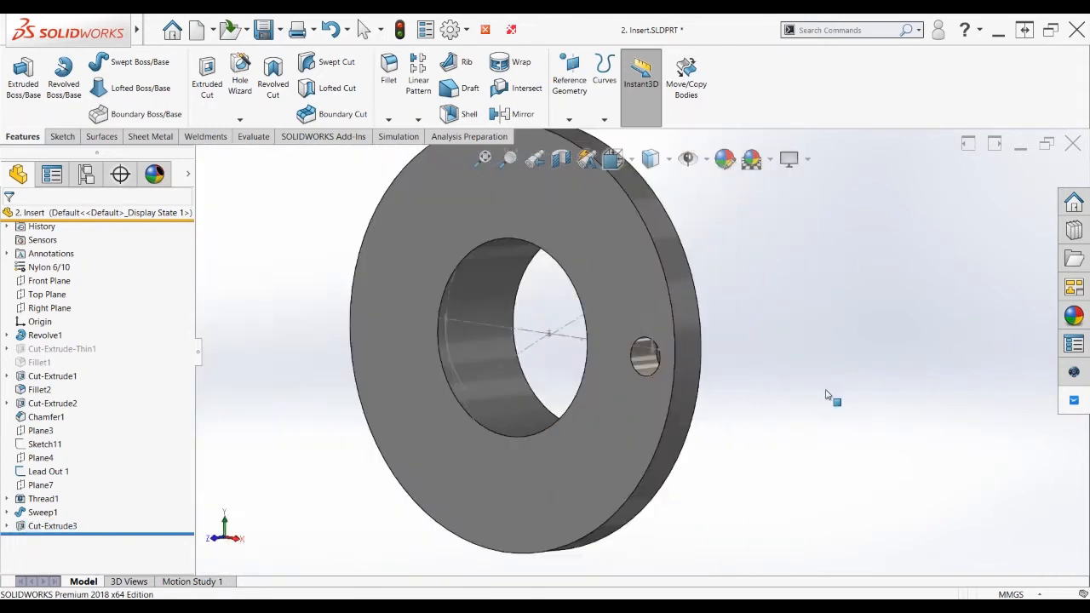
pyautogui.moveTo(826, 394); pyautogui.dragTo(645, 370, button='middle')
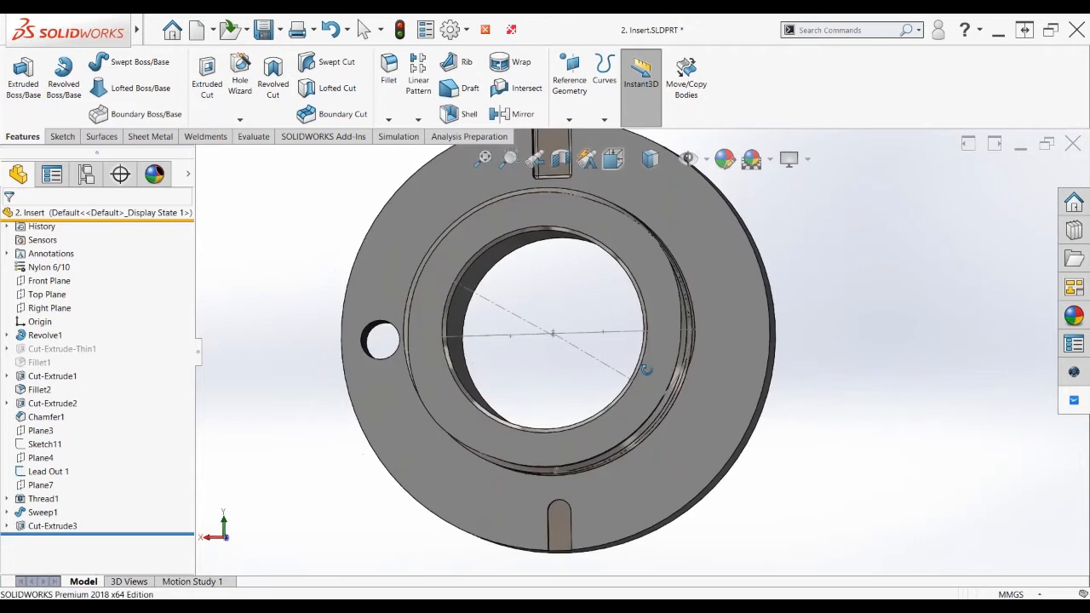
pyautogui.scroll(2, 643, 368)
pyautogui.scroll(1, 644, 400)
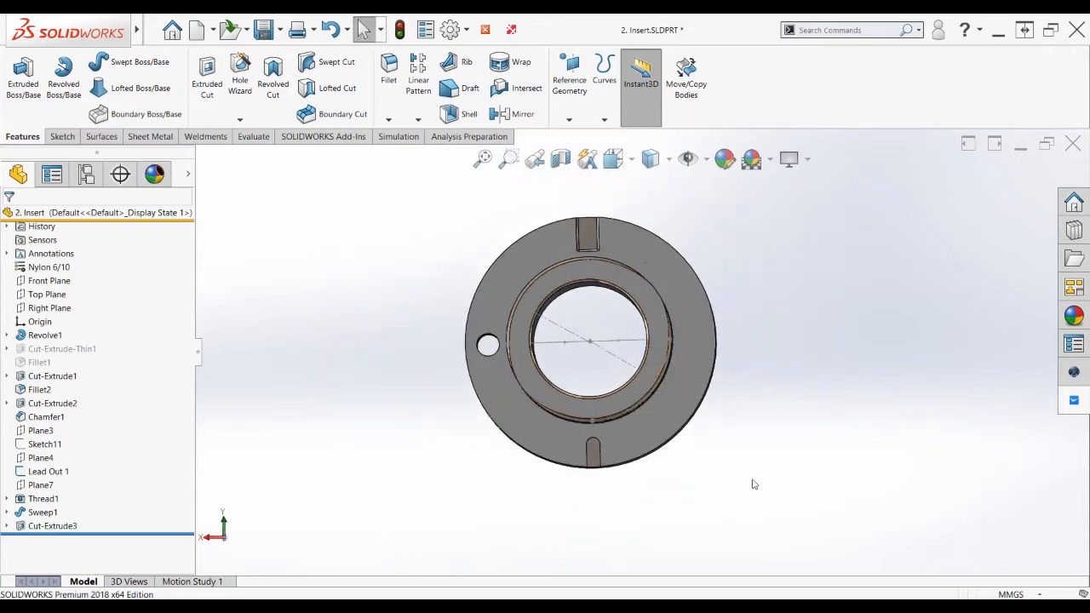
pyautogui.scroll(-2, 714, 452)
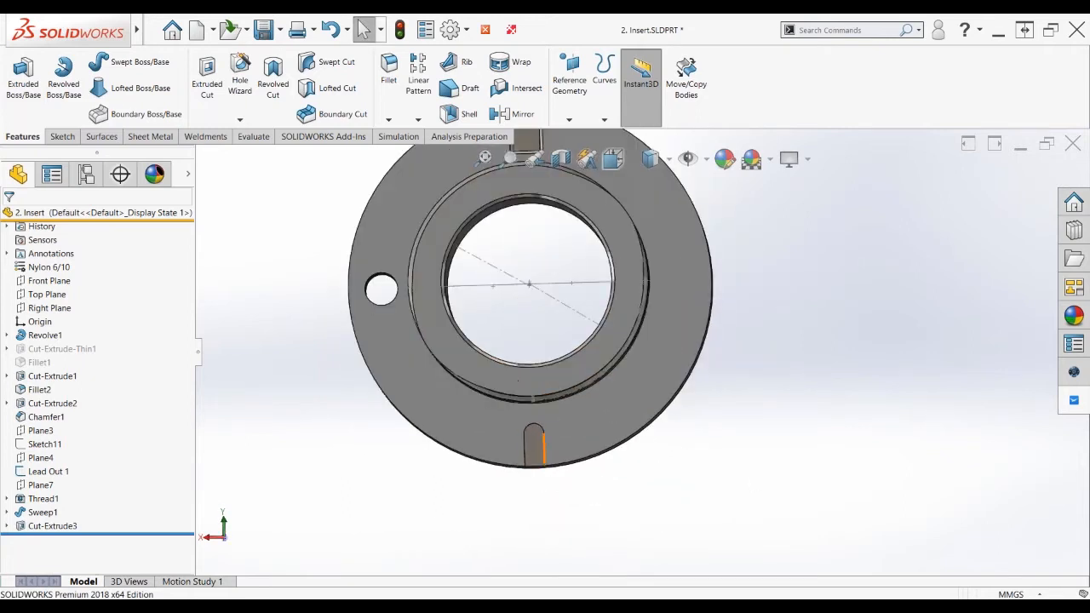
pyautogui.click(537, 451)
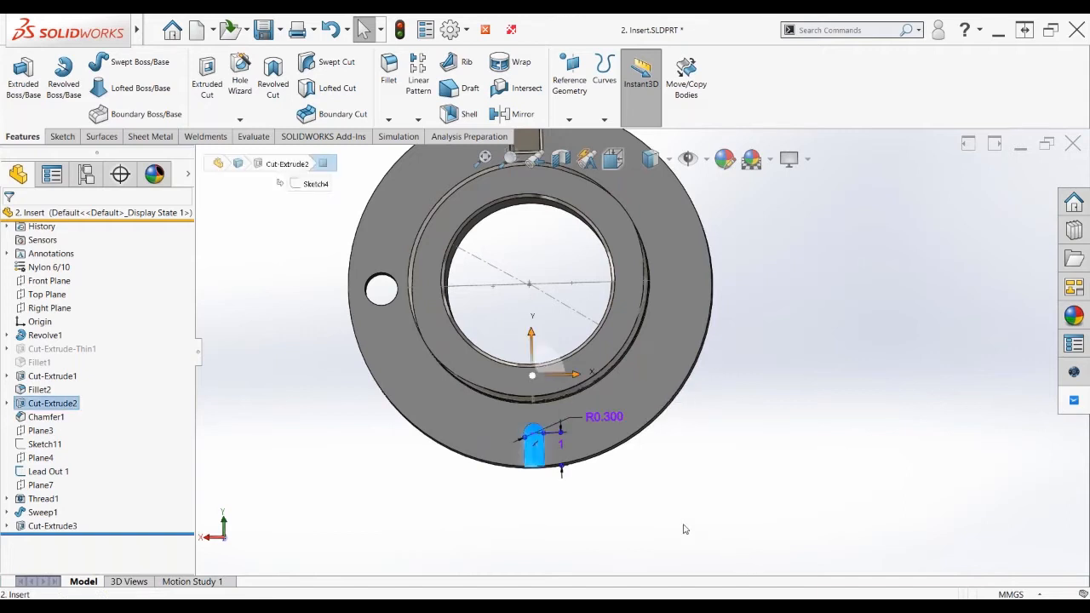
pyautogui.scroll(-2, 582, 445)
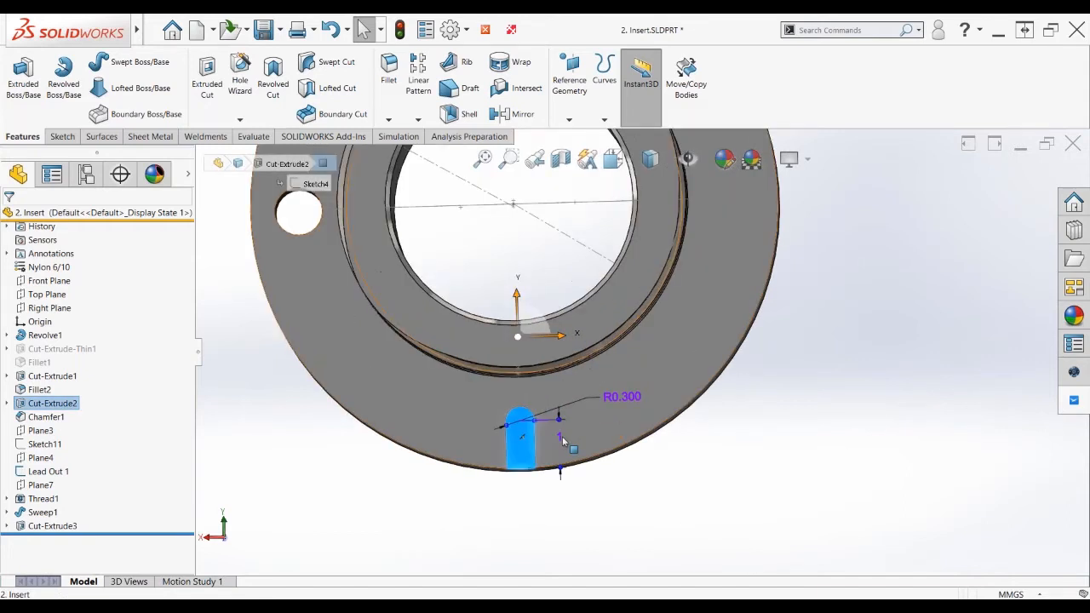
pyautogui.scroll(-1, 562, 440)
pyautogui.scroll(1, 562, 436)
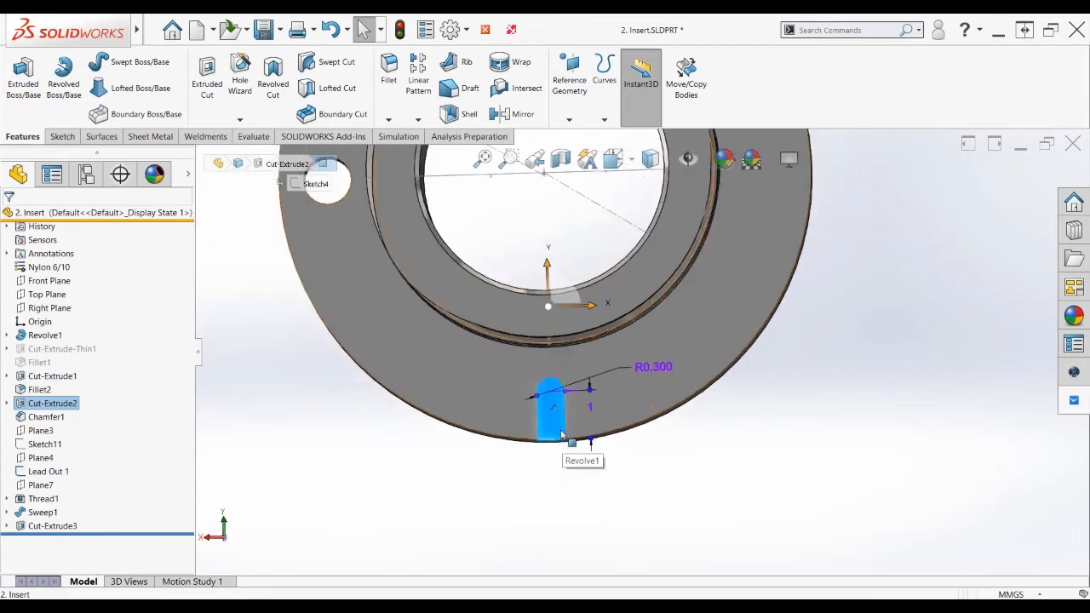
pyautogui.scroll(1, 562, 436)
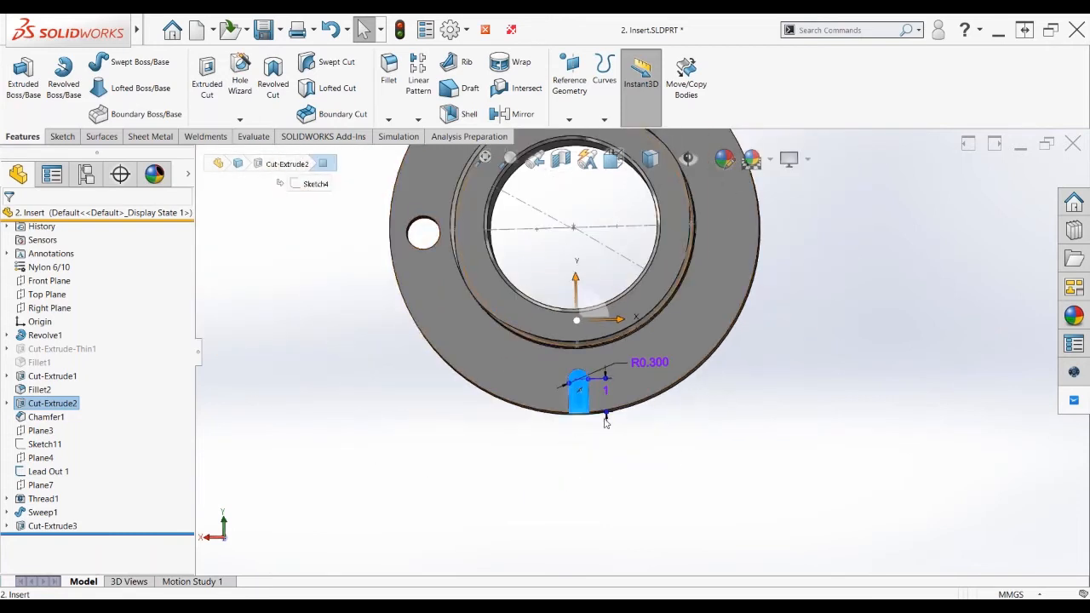
pyautogui.scroll(5, 562, 436)
pyautogui.scroll(-2, 654, 283)
pyautogui.scroll(-2, 653, 291)
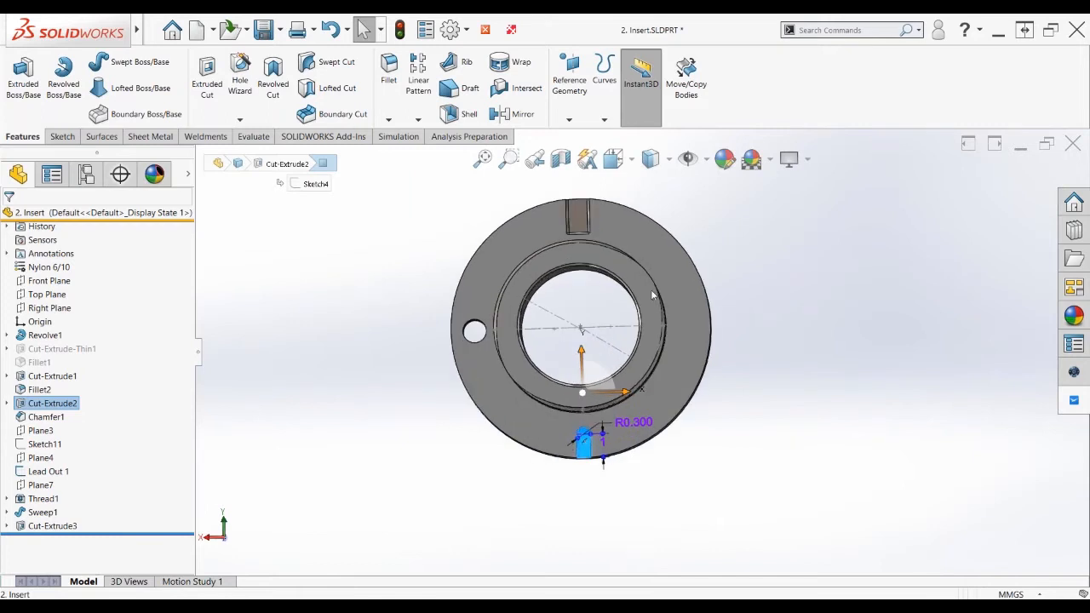
pyautogui.click(815, 418)
pyautogui.hotkey('ctrl', '1')
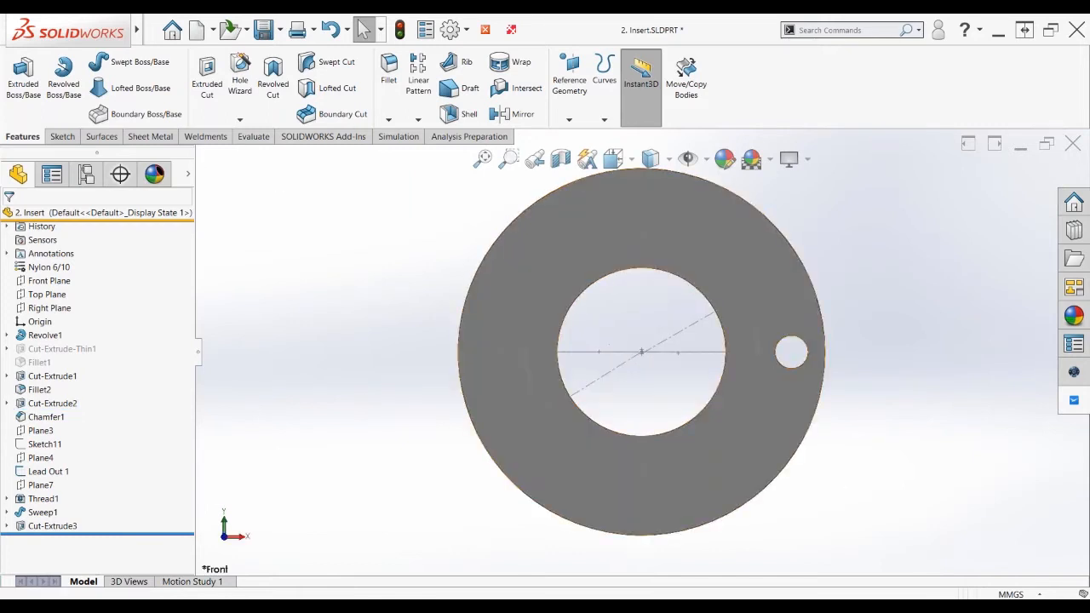
pyautogui.scroll(1, 839, 313)
pyautogui.scroll(-1, 839, 317)
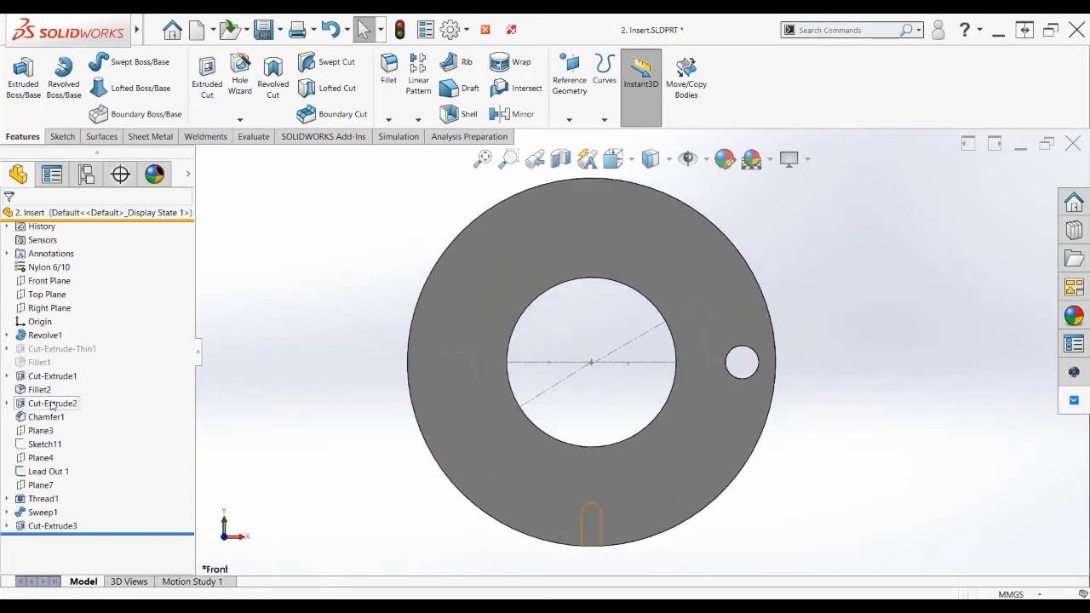
# Drag the Cut-Extrude2 slot beside the bore with Instant3D, keeping external relations
pyautogui.moveTo(53, 406)
pyautogui.click(36, 407)
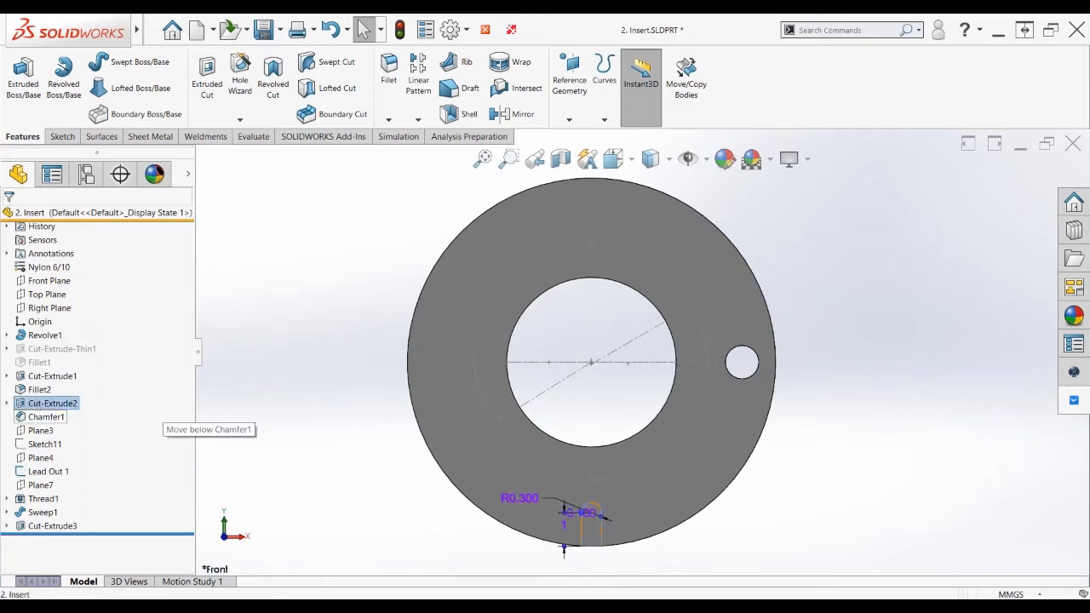
pyautogui.keyDown('ctrl'); pyautogui.moveTo(472, 318); pyautogui.dragTo(468, 315); pyautogui.keyUp('ctrl')
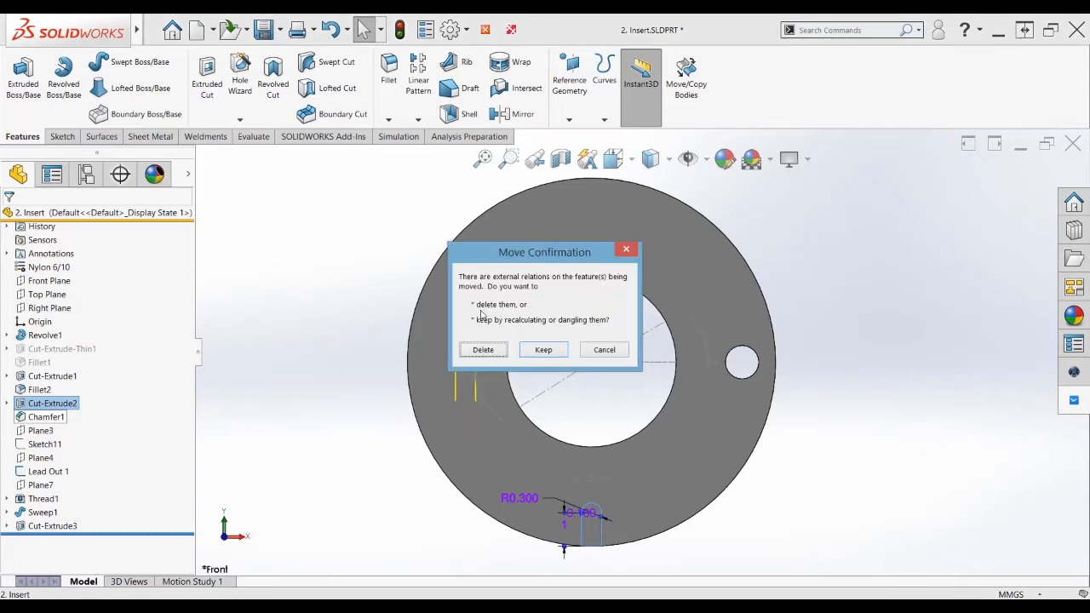
pyautogui.click(560, 349)
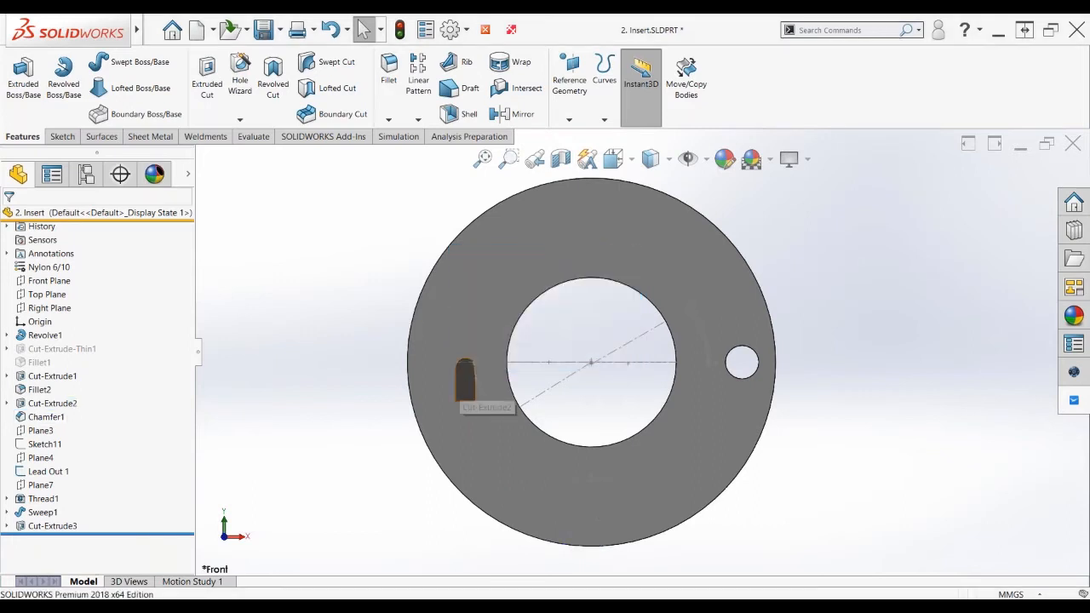
pyautogui.click(465, 384)
# In Sketch4, attach the slot's centreline endpoint to the origin and rebuild the part
pyautogui.click(512, 334)
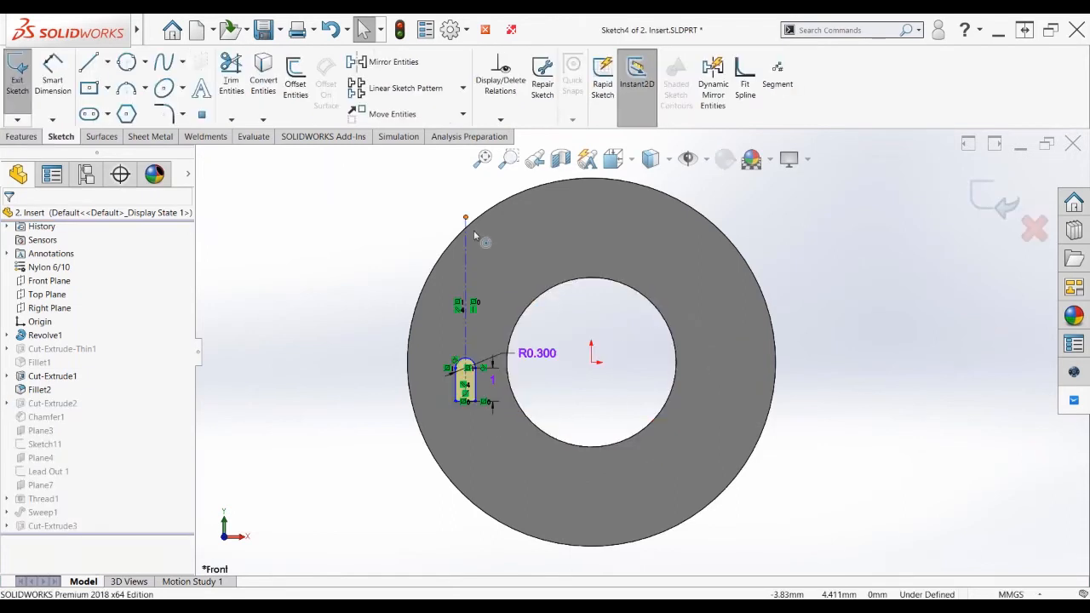
pyautogui.moveTo(466, 219); pyautogui.dragTo(591, 362)
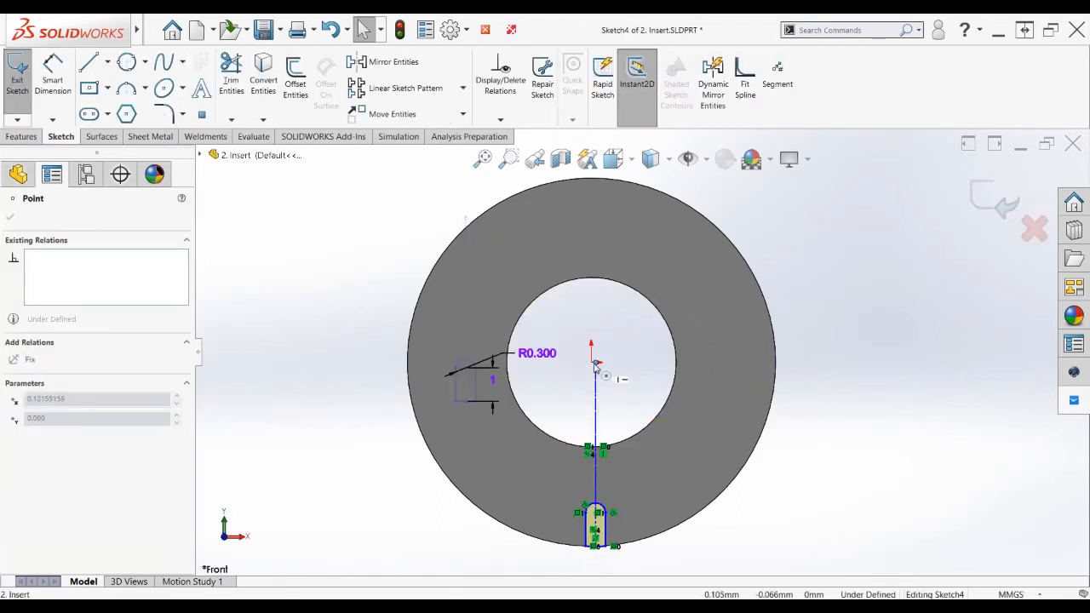
pyautogui.click(988, 209)
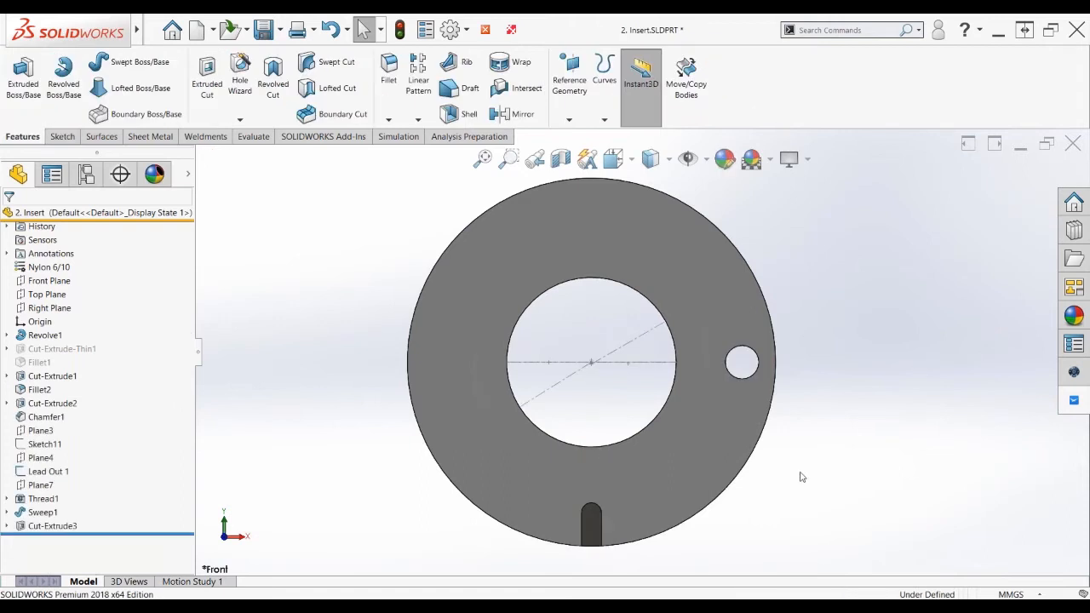
pyautogui.scroll(1, 784, 479)
pyautogui.scroll(-1, 689, 489)
pyautogui.scroll(-2, 689, 489)
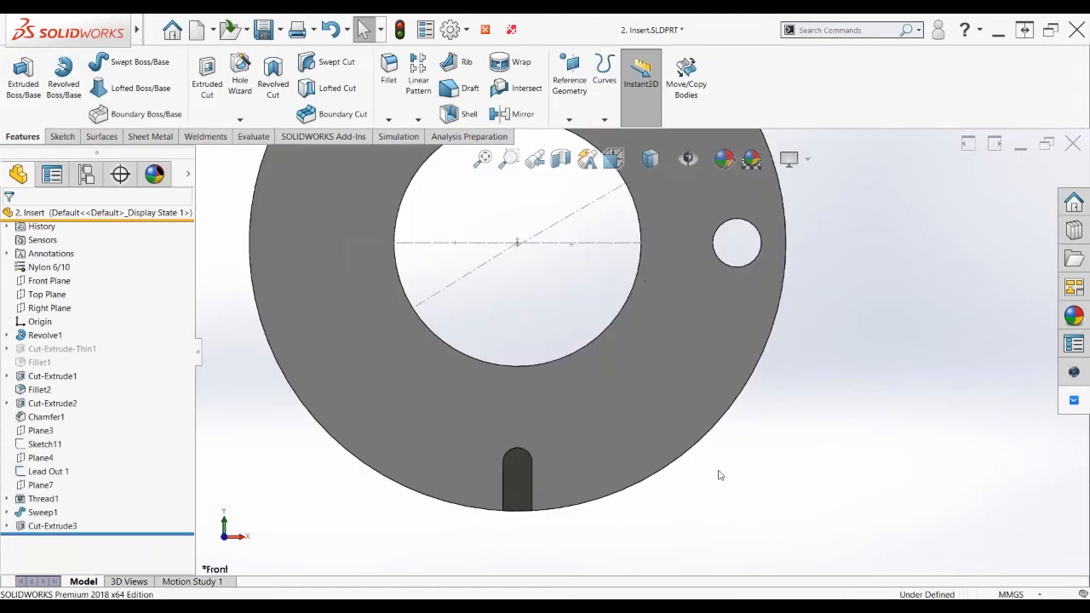
pyautogui.moveTo(689, 489); pyautogui.dragTo(530, 471, button='middle')
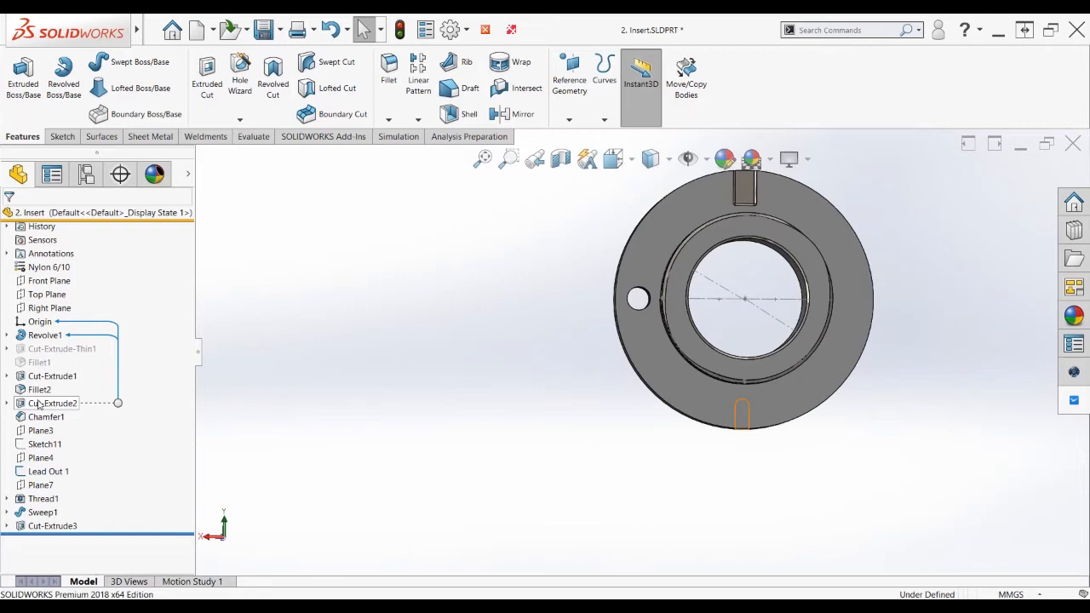
# Close the Insert, section the Manifold at Plane1, and pick AdvancedHole9 for editing
pyautogui.click(486, 29)
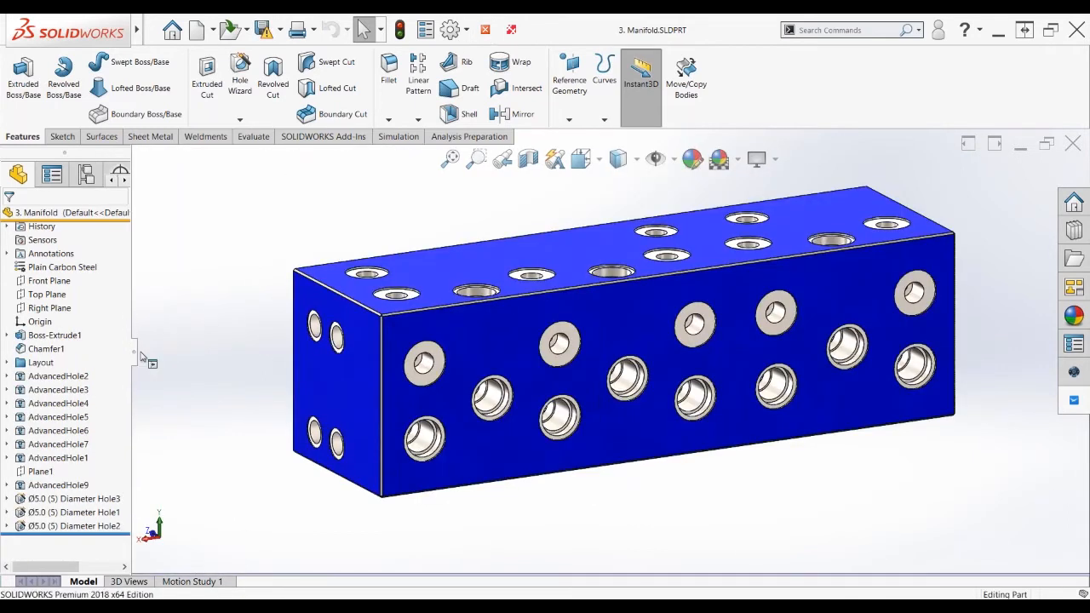
pyautogui.moveTo(142, 356); pyautogui.dragTo(191, 358)
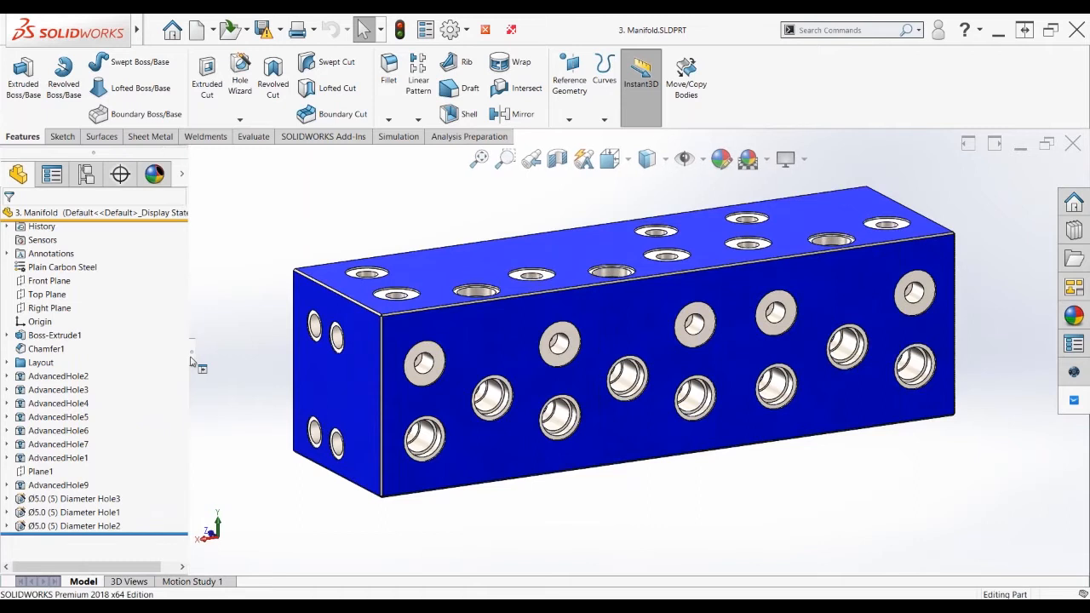
pyautogui.click(36, 473)
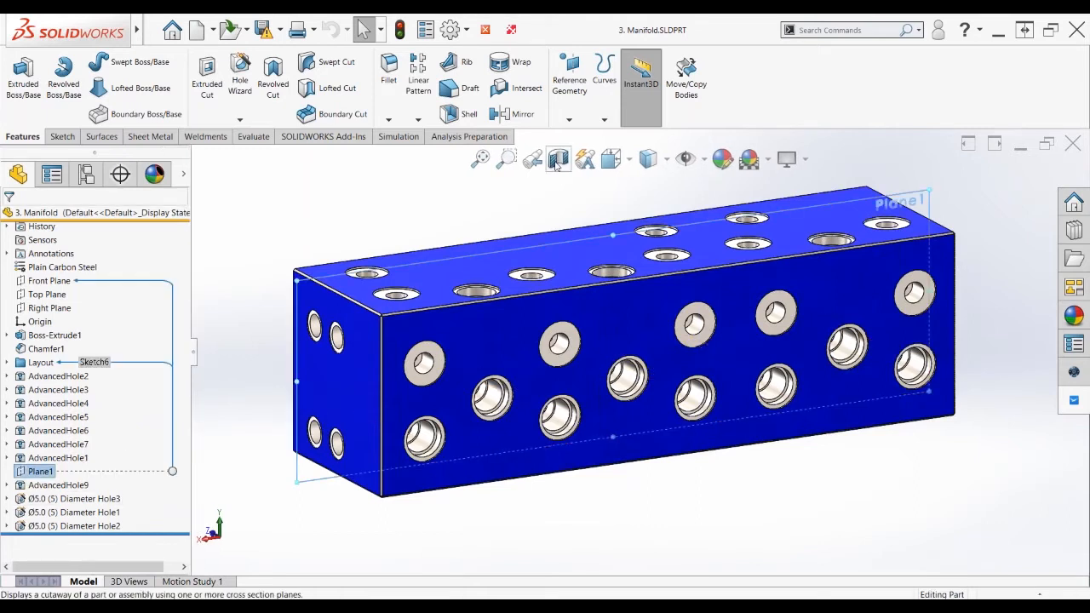
pyautogui.click(556, 164)
pyautogui.click(985, 199)
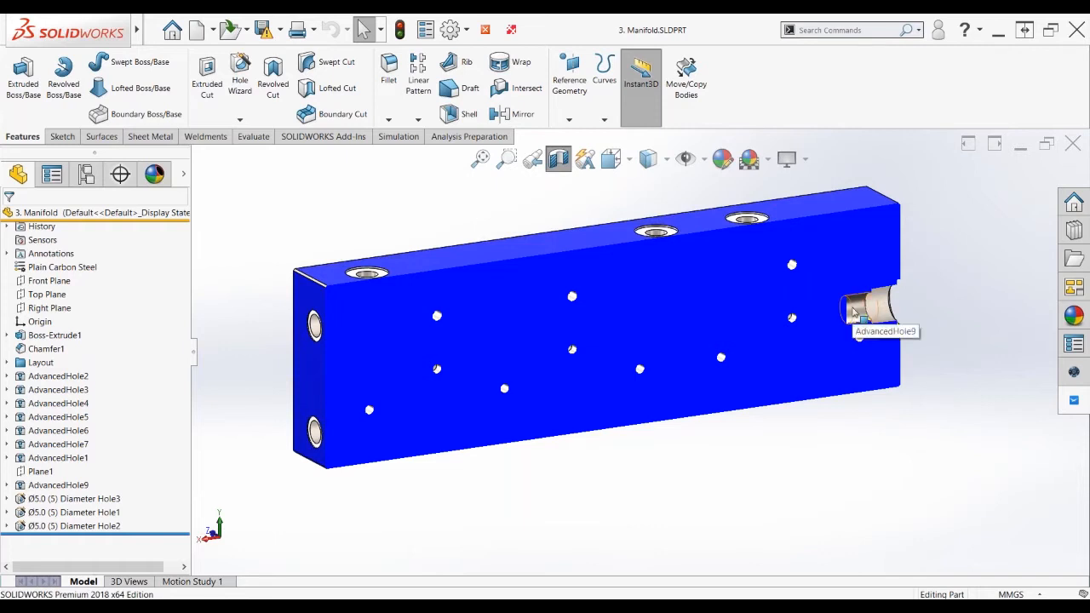
pyautogui.click(852, 313)
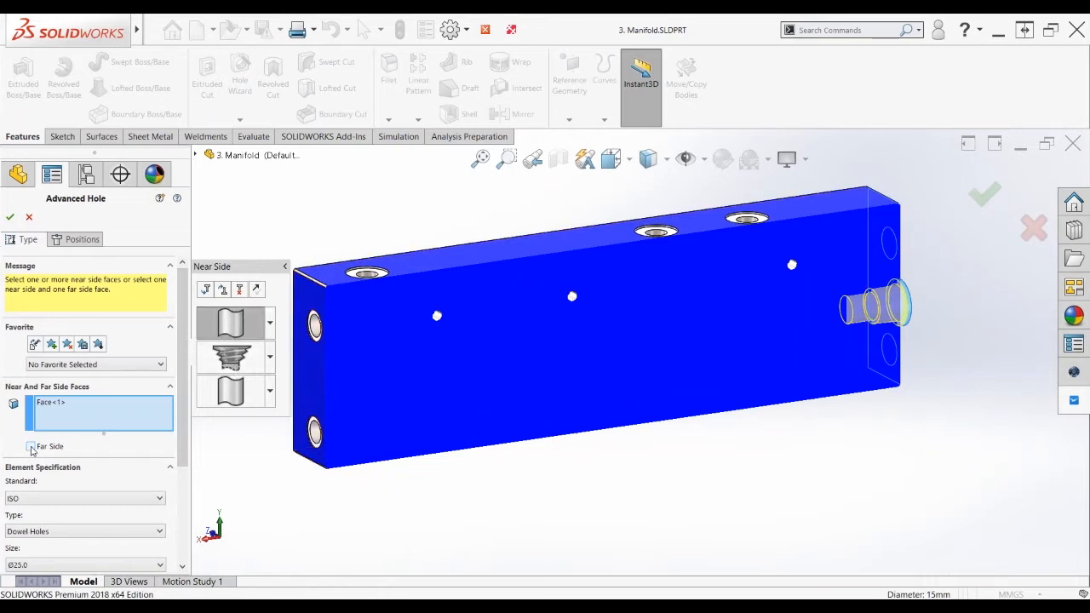
# Enable Far Side on the left end face with an ISO Drill sizes Ø9.0 bore
pyautogui.click(31, 447)
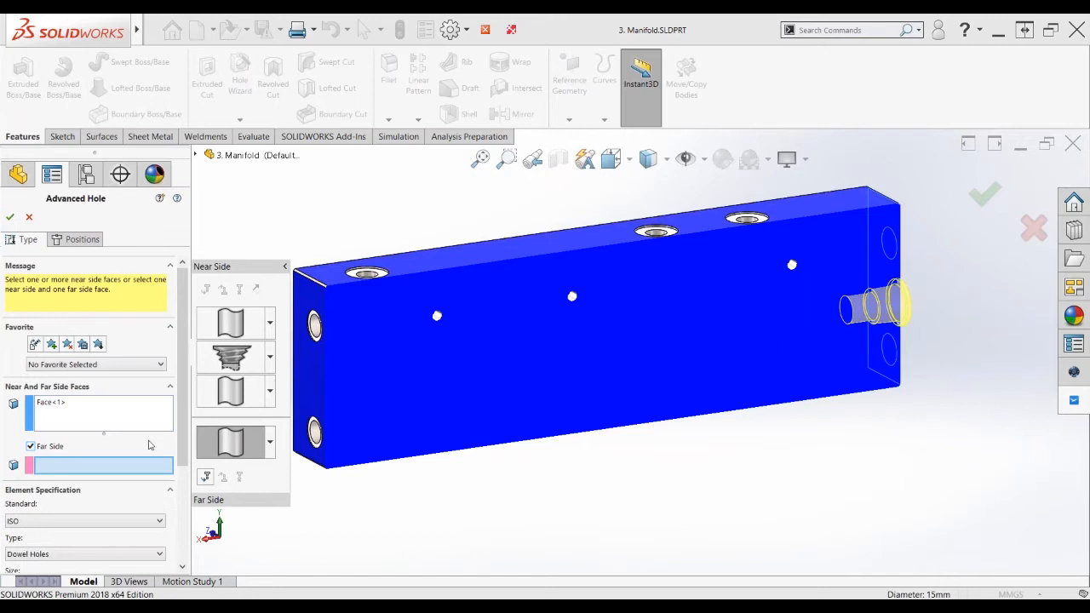
pyautogui.click(312, 391)
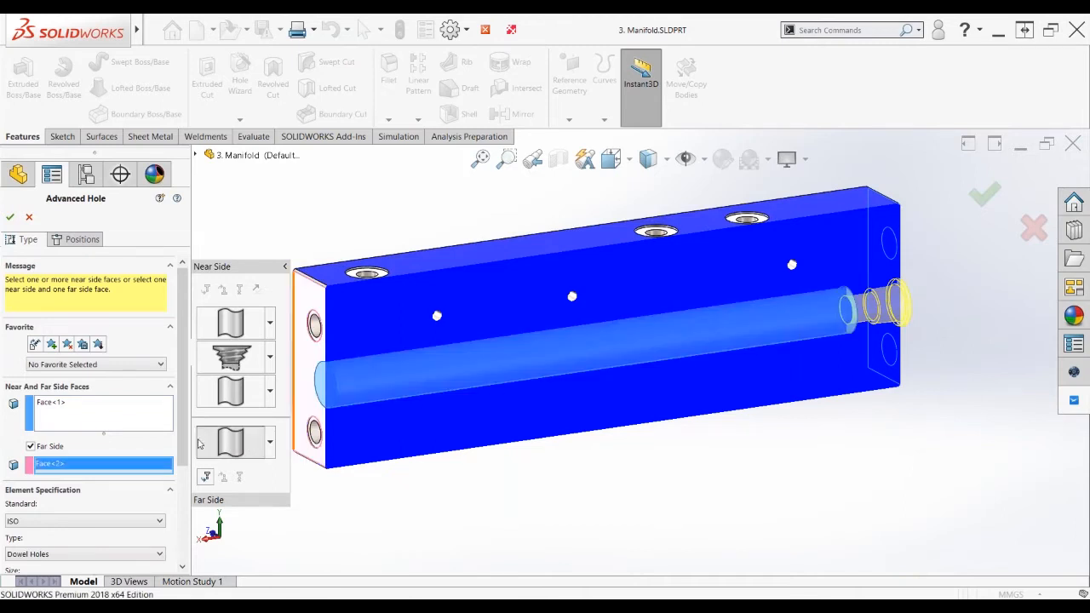
pyautogui.scroll(-3, 180, 482)
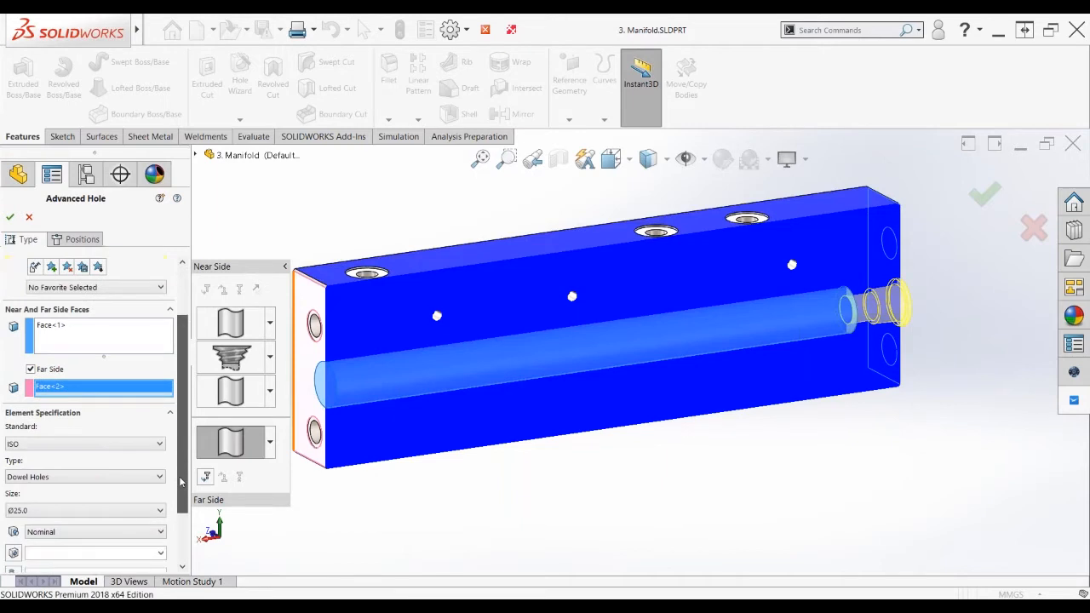
pyautogui.scroll(-1, 180, 482)
pyautogui.click(160, 398)
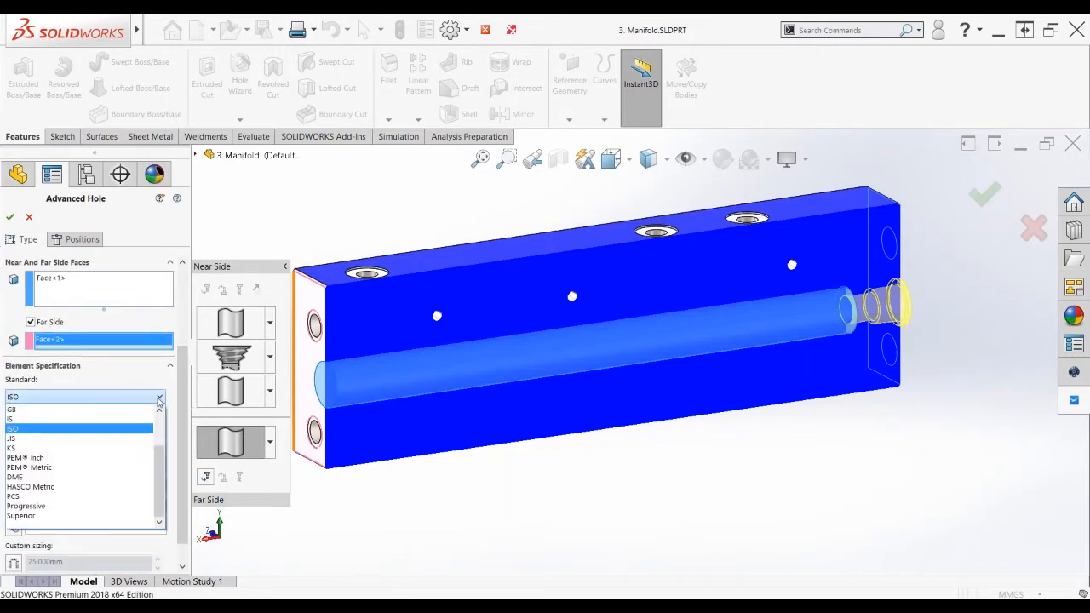
pyautogui.click(159, 397)
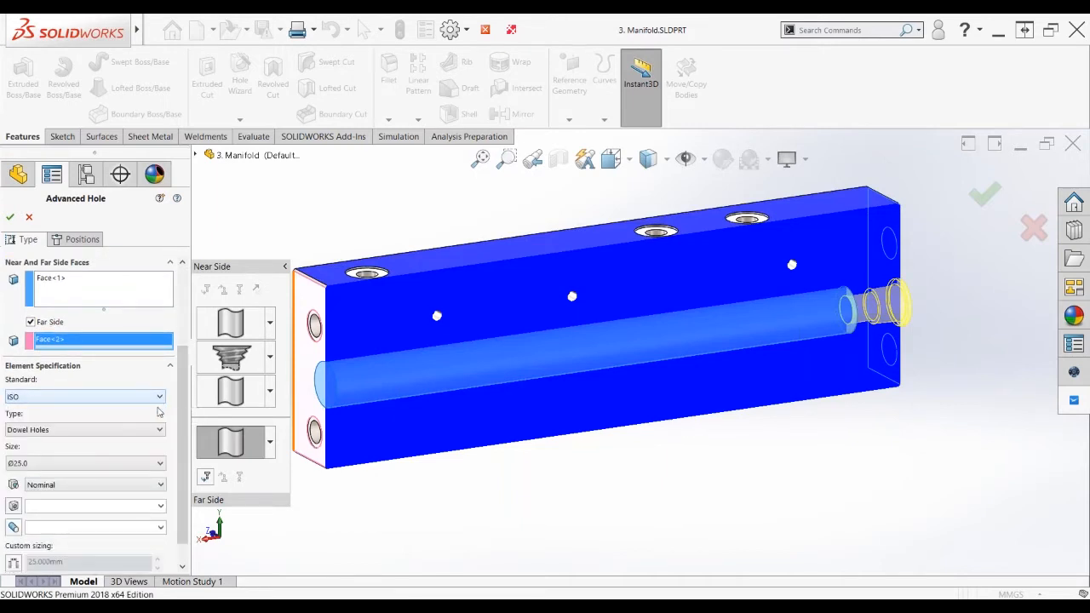
pyautogui.click(159, 430)
pyautogui.click(147, 451)
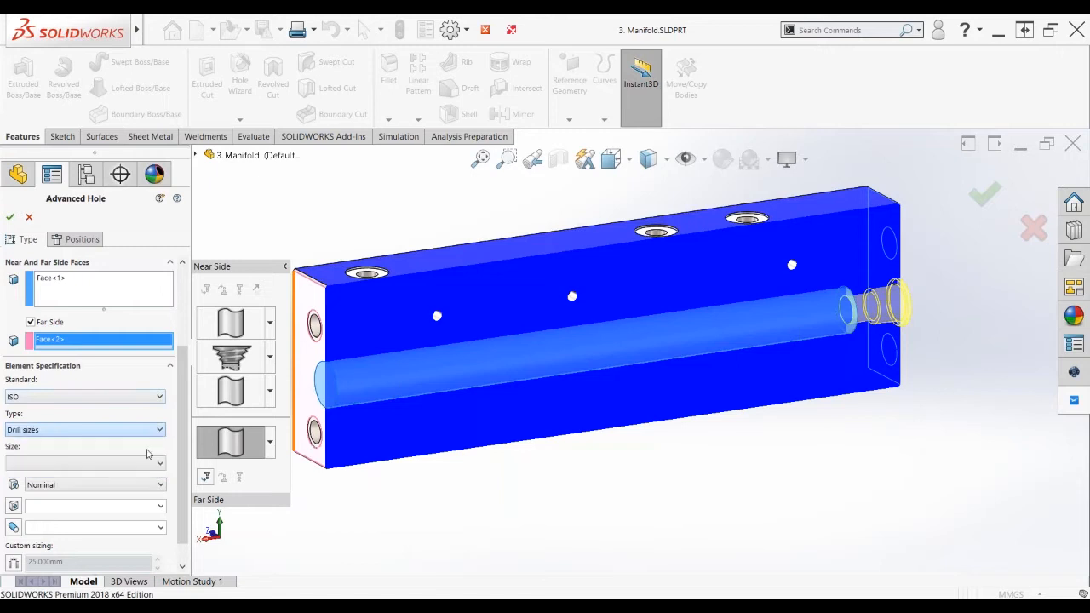
pyautogui.click(160, 501)
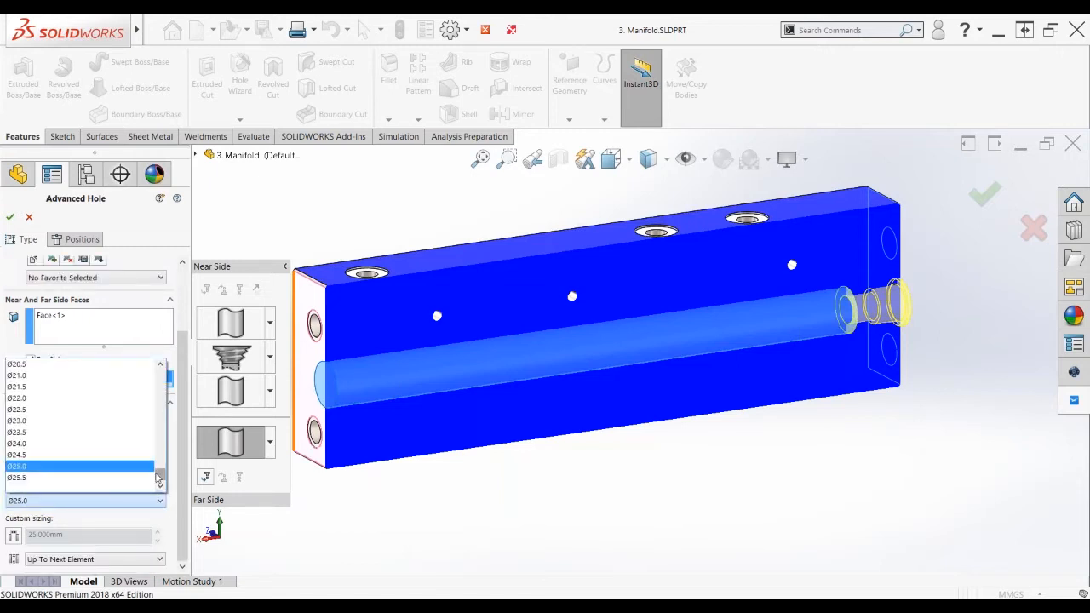
pyautogui.moveTo(158, 478); pyautogui.dragTo(161, 449)
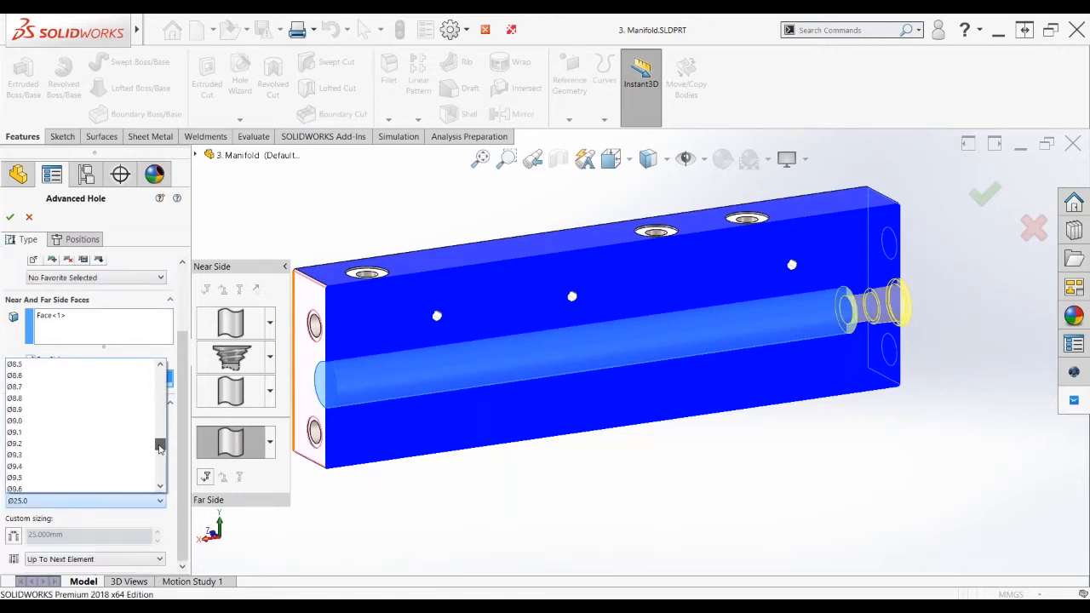
pyautogui.click(68, 420)
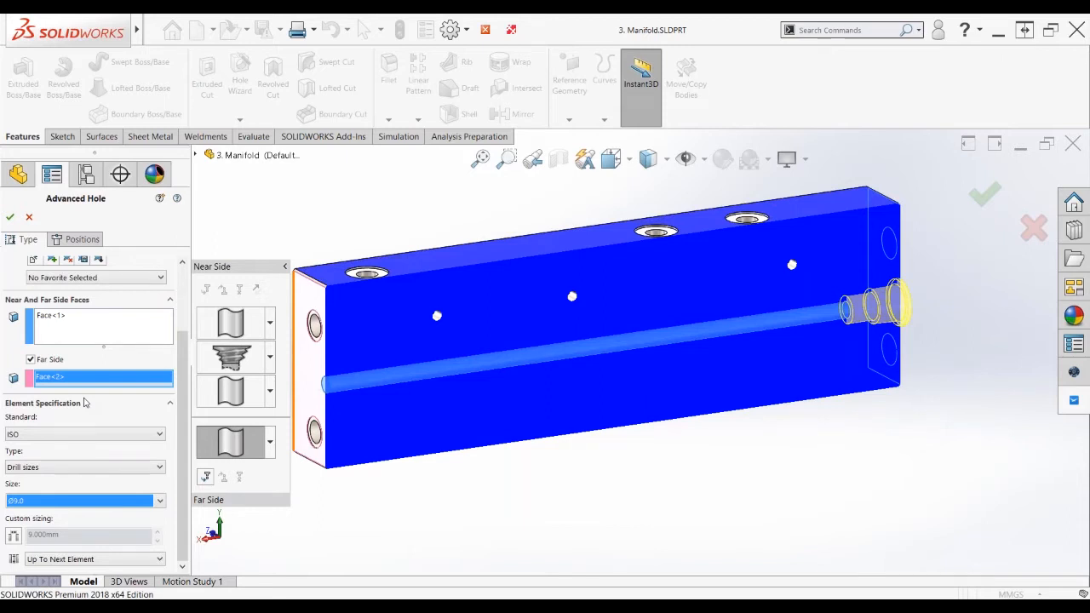
pyautogui.click(180, 416)
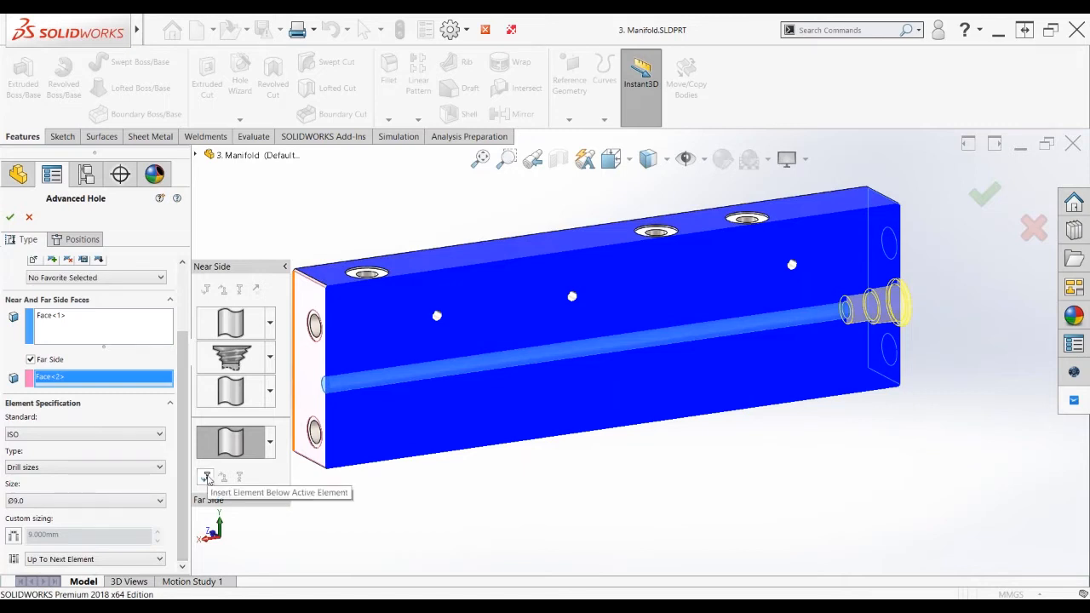
# Add a far-side 1/2 tapered tap element 20 mm deep
pyautogui.click(207, 477)
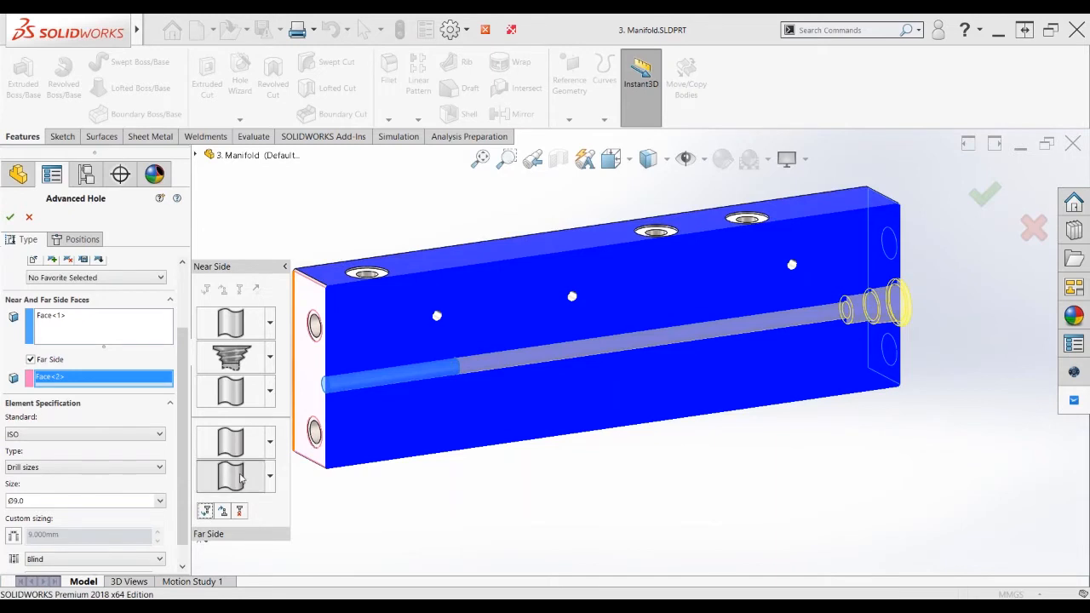
pyautogui.click(270, 478)
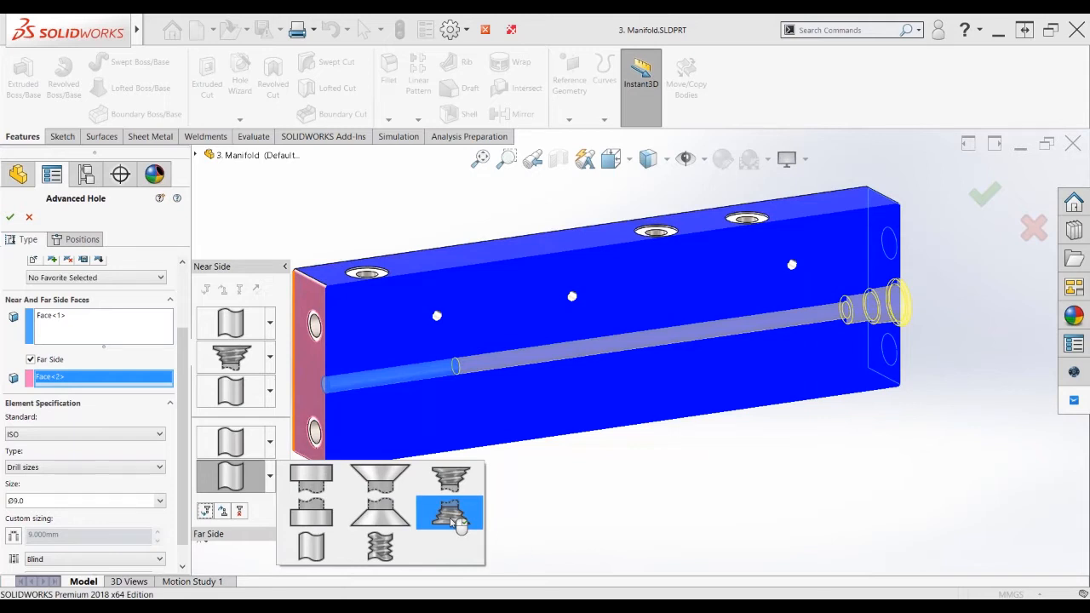
pyautogui.click(458, 520)
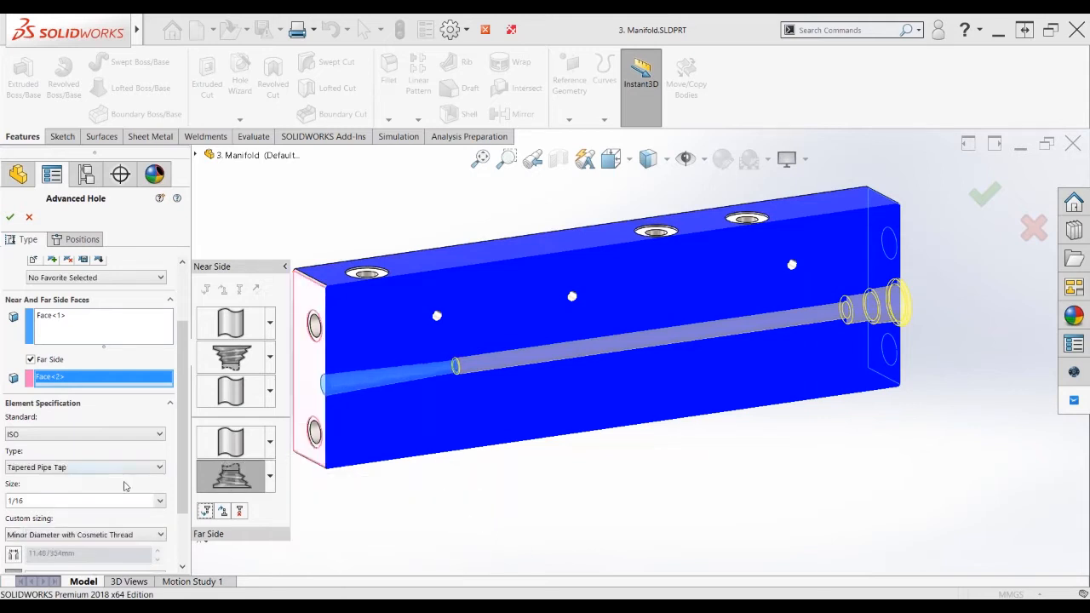
pyautogui.click(159, 503)
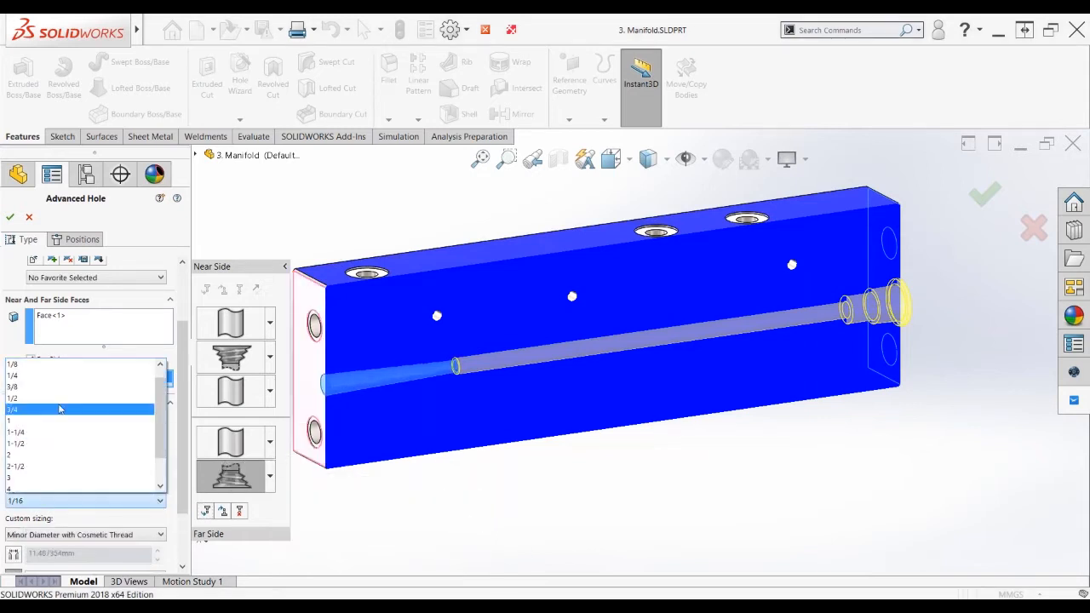
pyautogui.click(58, 405)
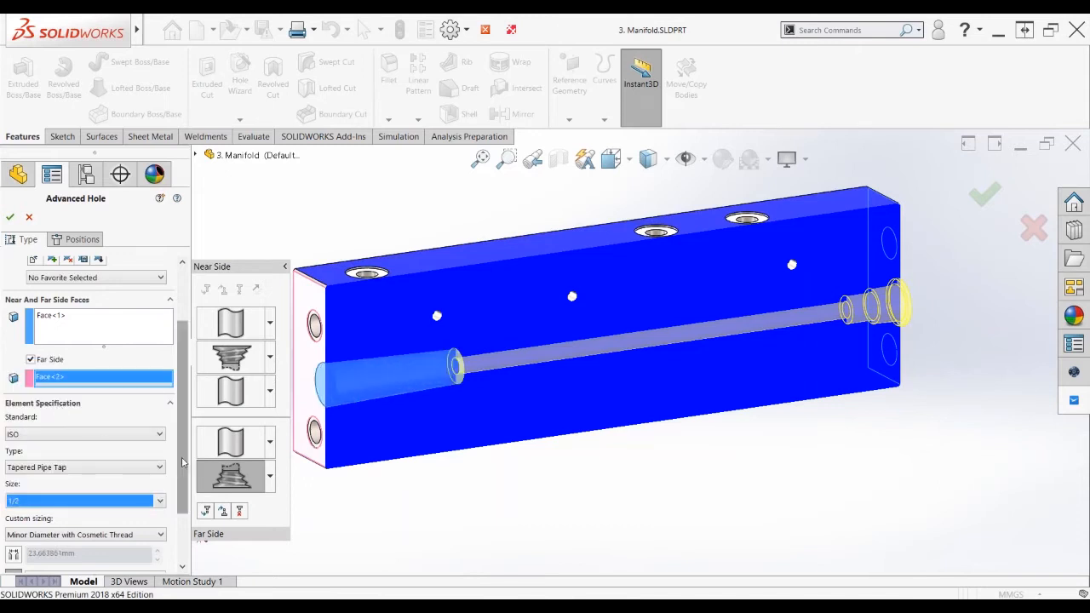
pyautogui.scroll(-3, 182, 462)
pyautogui.doubleClick(56, 520)
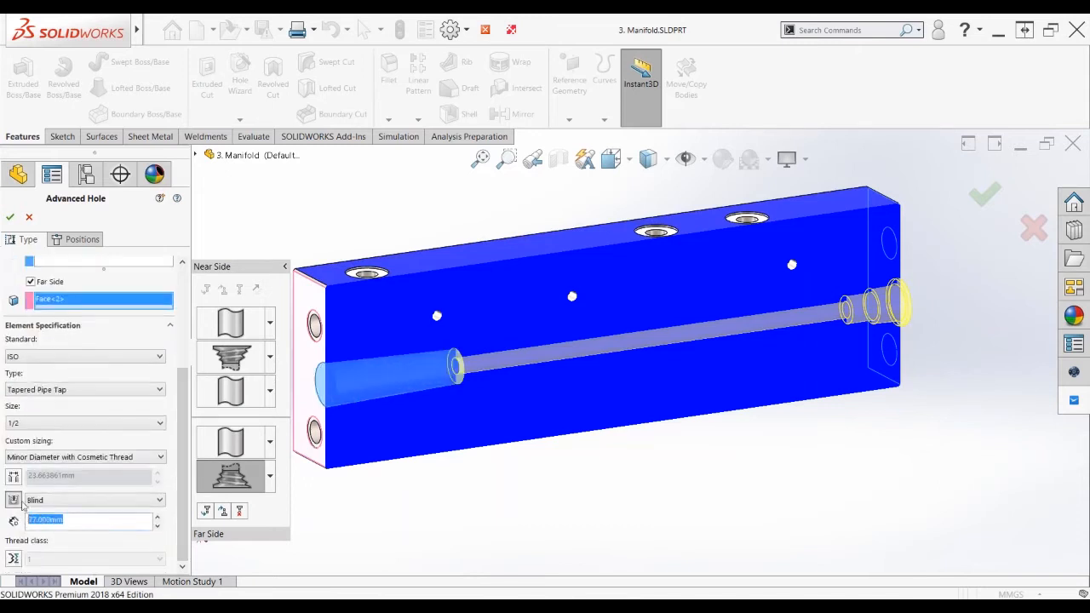
pyautogui.write('20')
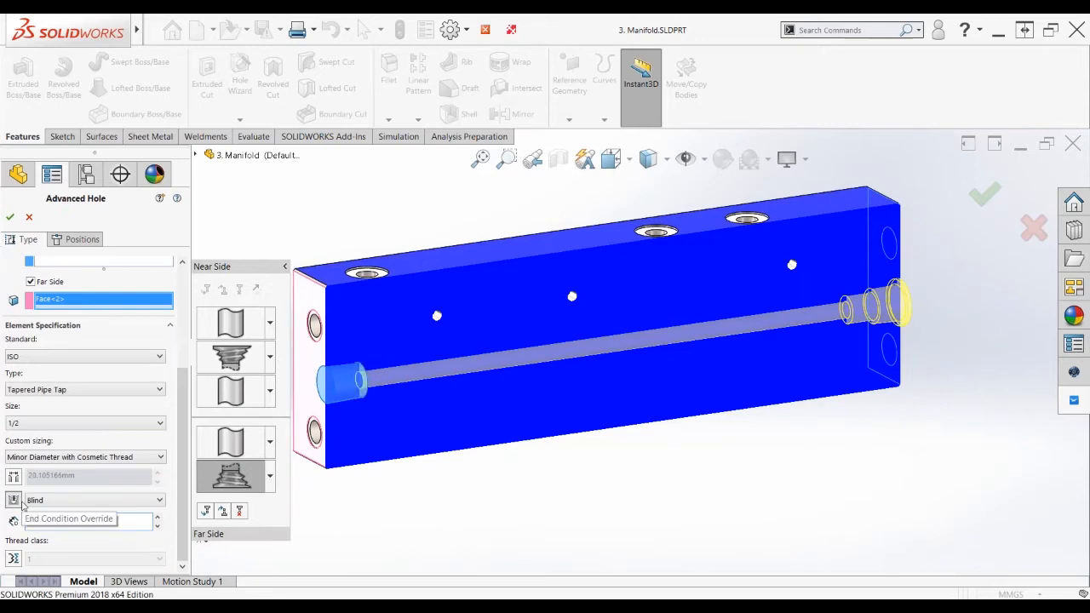
# Add a third far-side element: a Drill sizes Ø25.0 hole 1 mm deep
pyautogui.click(206, 512)
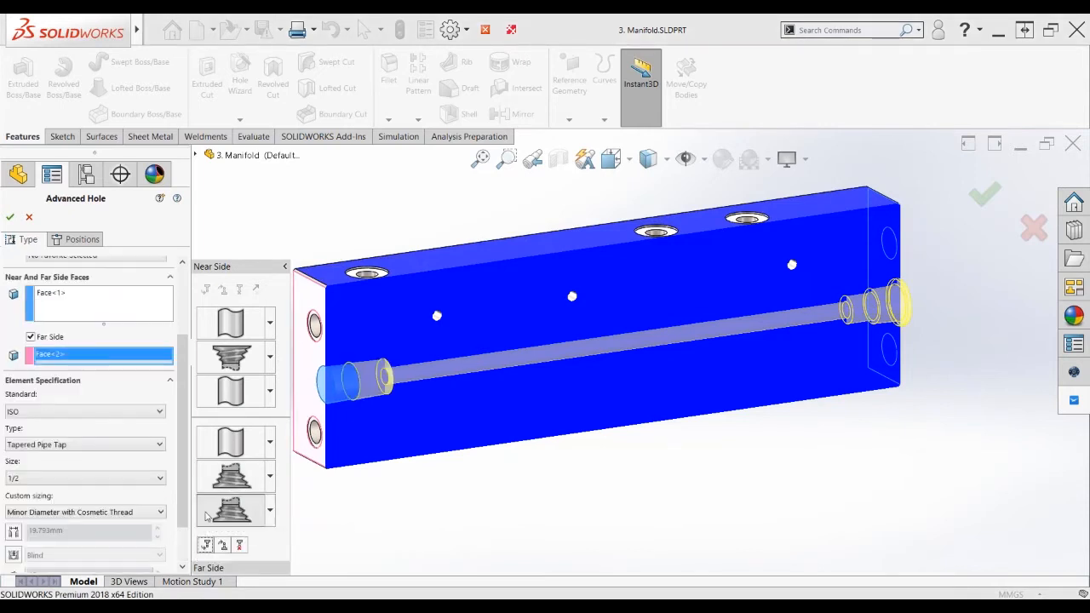
pyautogui.click(270, 511)
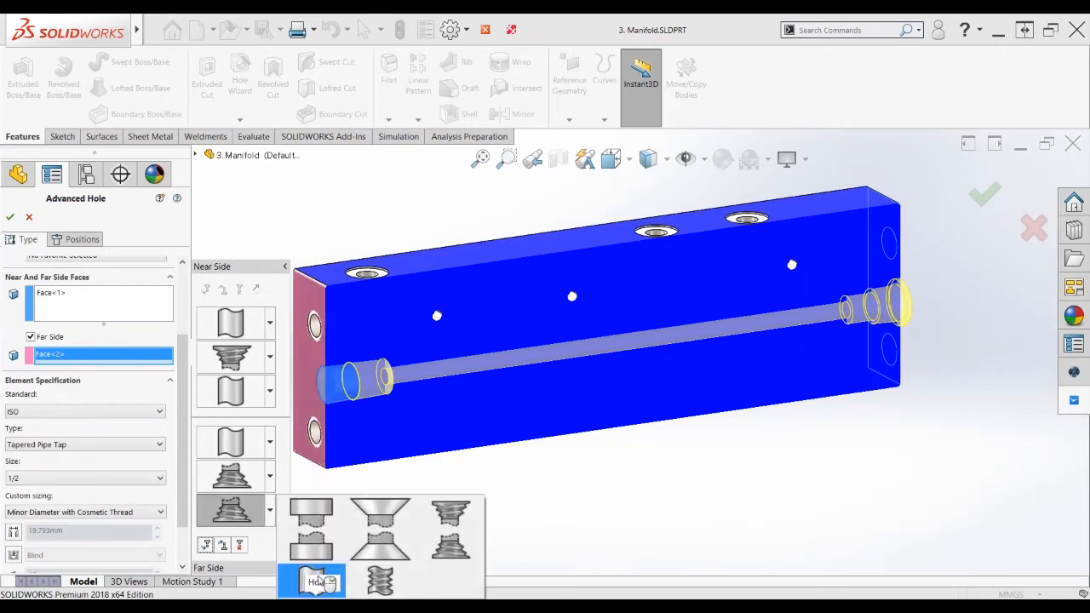
pyautogui.click(316, 581)
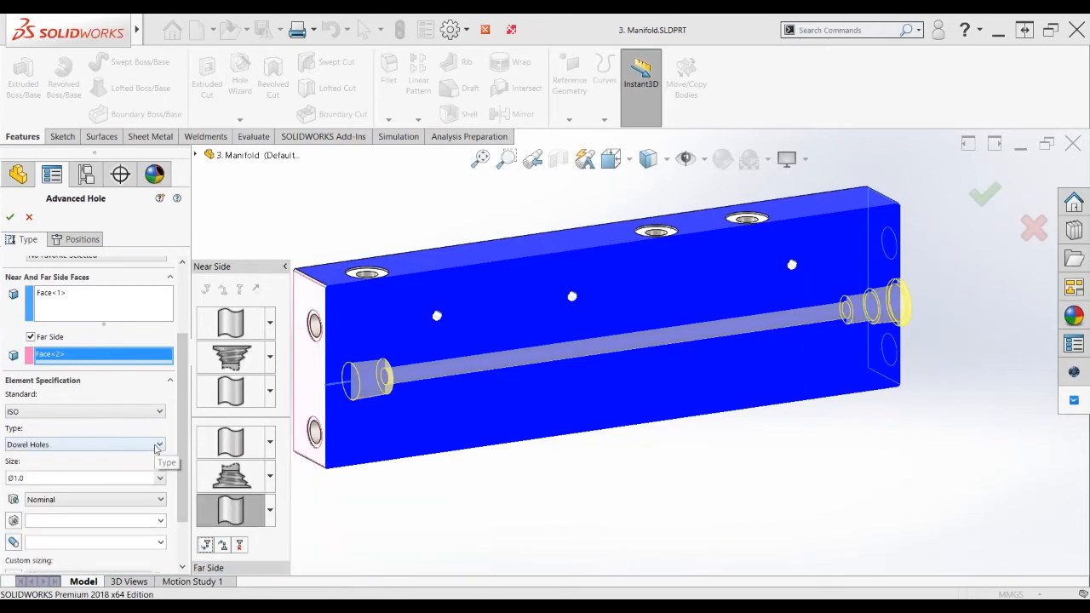
pyautogui.click(159, 444)
pyautogui.click(145, 457)
pyautogui.click(160, 478)
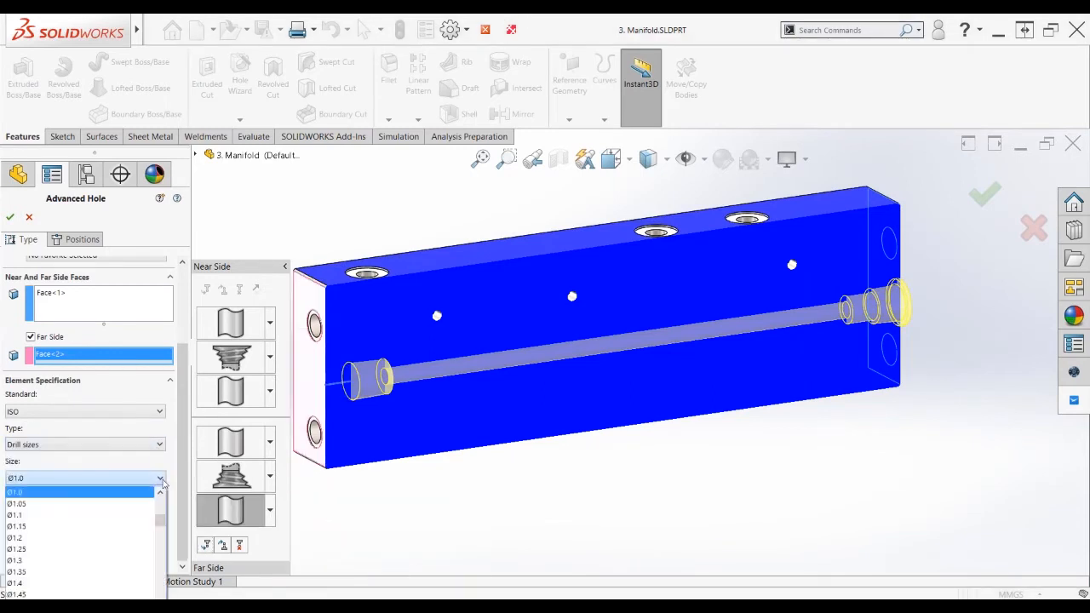
pyautogui.moveTo(161, 524); pyautogui.dragTo(161, 596)
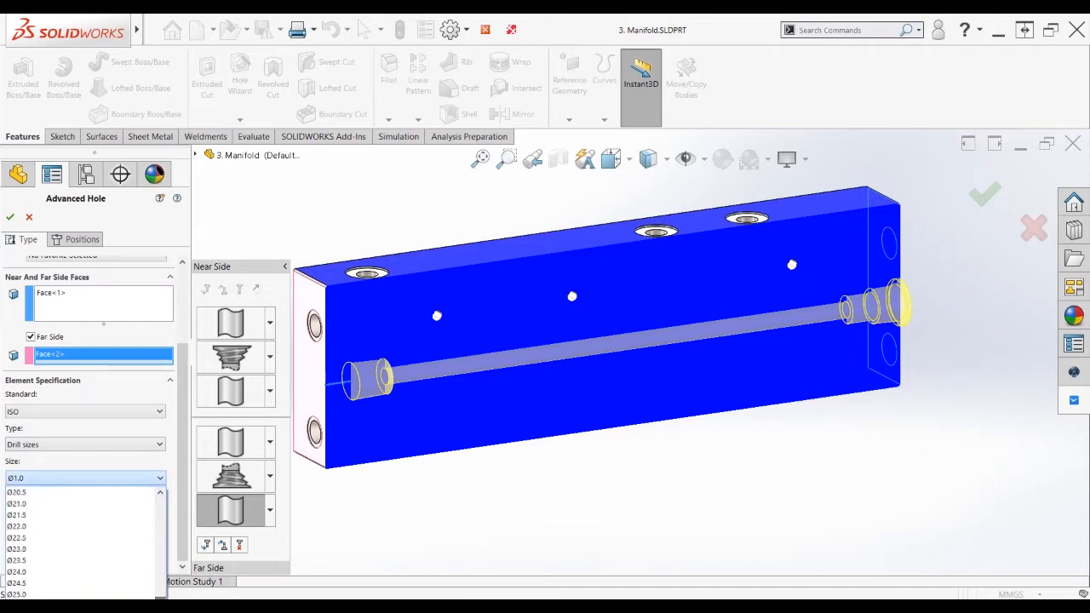
pyautogui.click(43, 594)
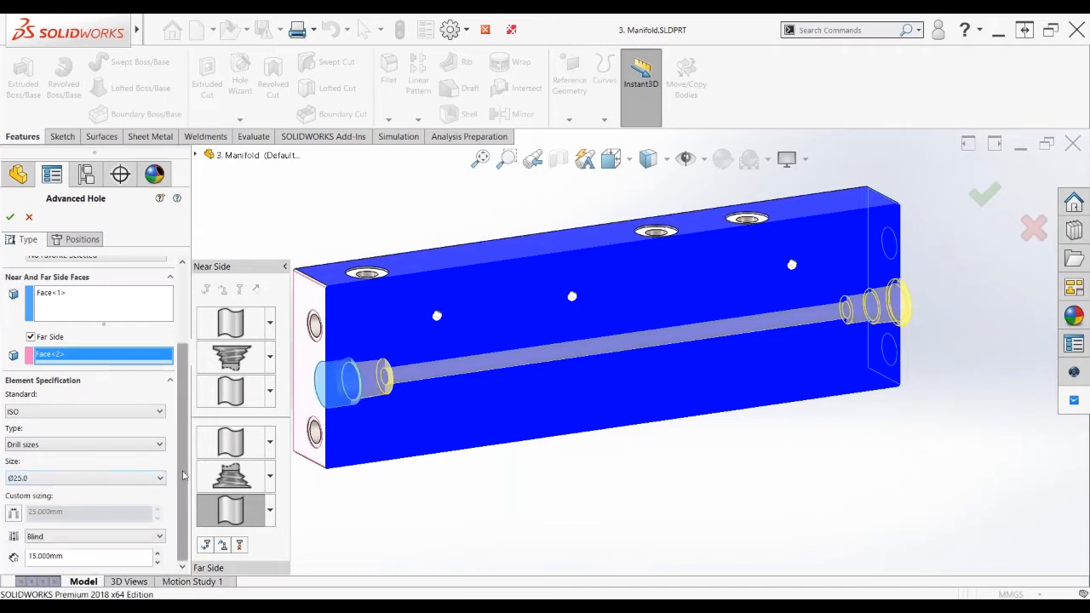
pyautogui.click(85, 555)
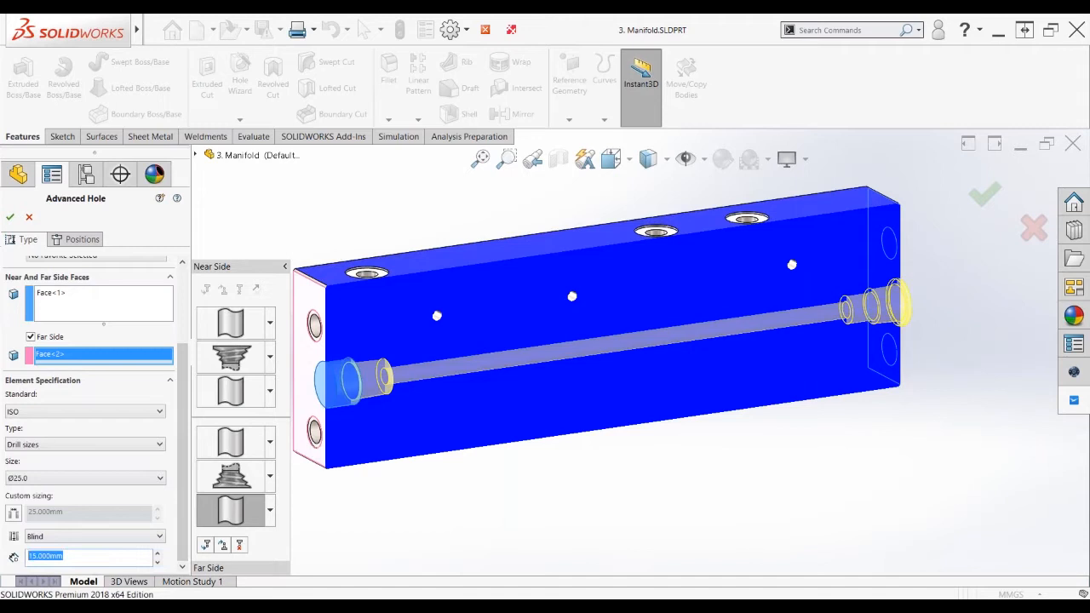
pyautogui.write('1')
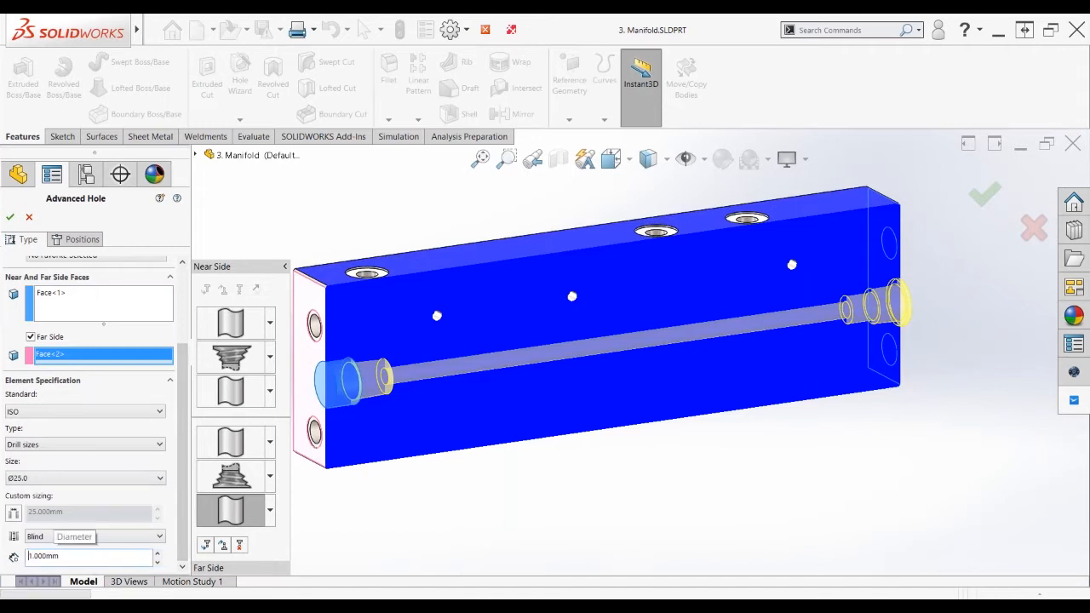
pyautogui.press('Return')
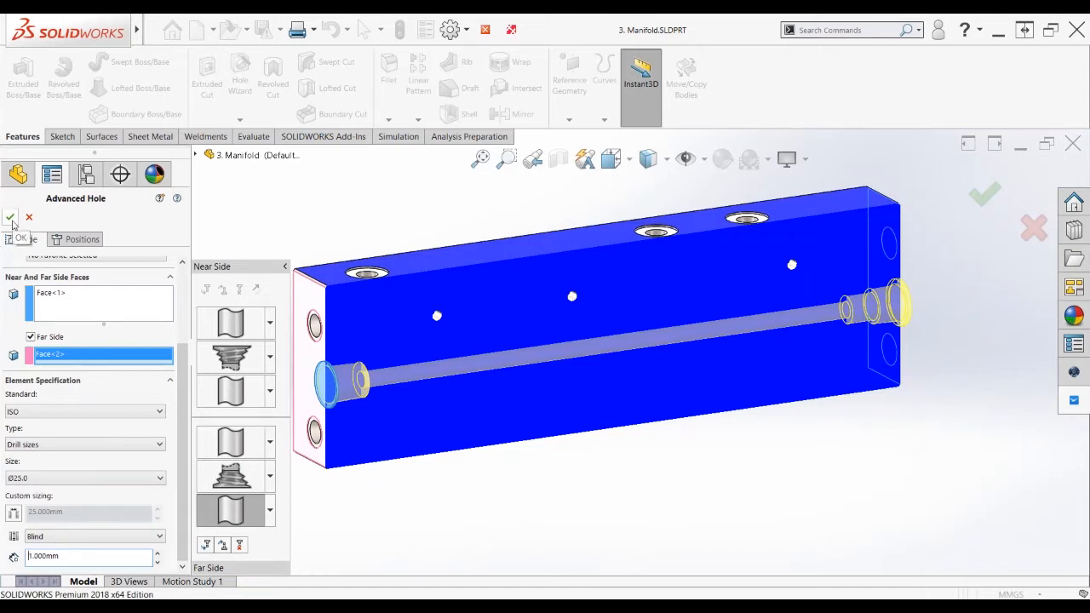
pyautogui.scroll(1, 181, 385)
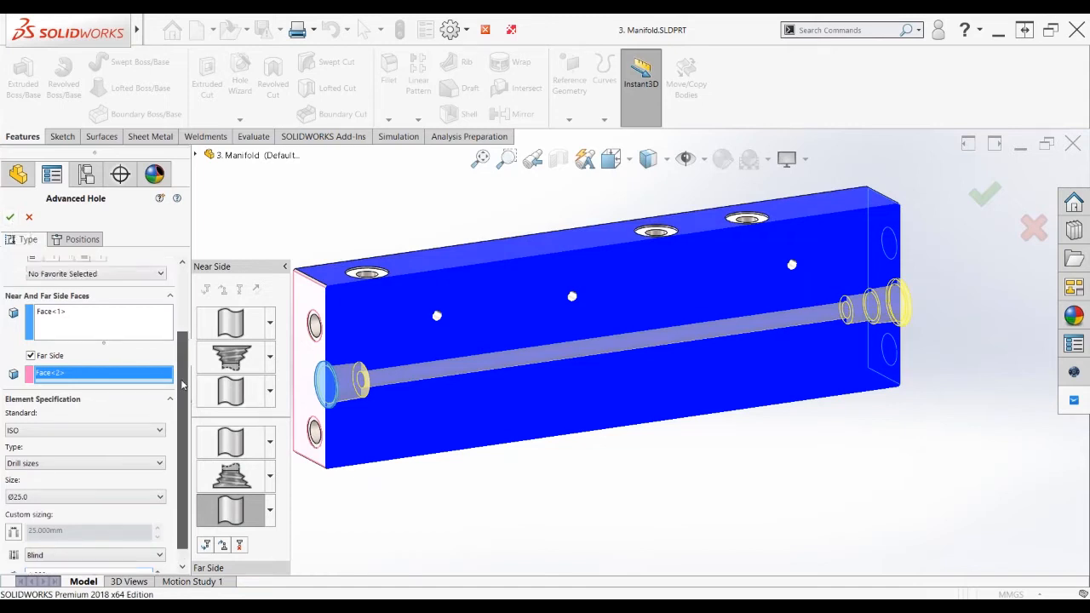
pyautogui.scroll(5, 182, 385)
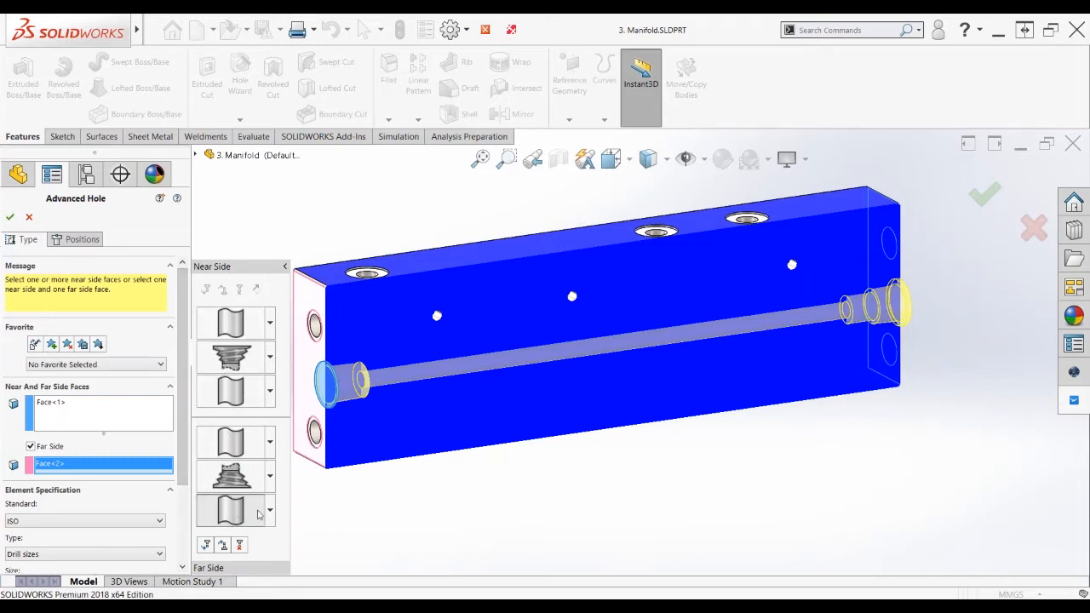
# Save the current hole settings as the favorite 'BEST HOLE EVER'
pyautogui.click(247, 512)
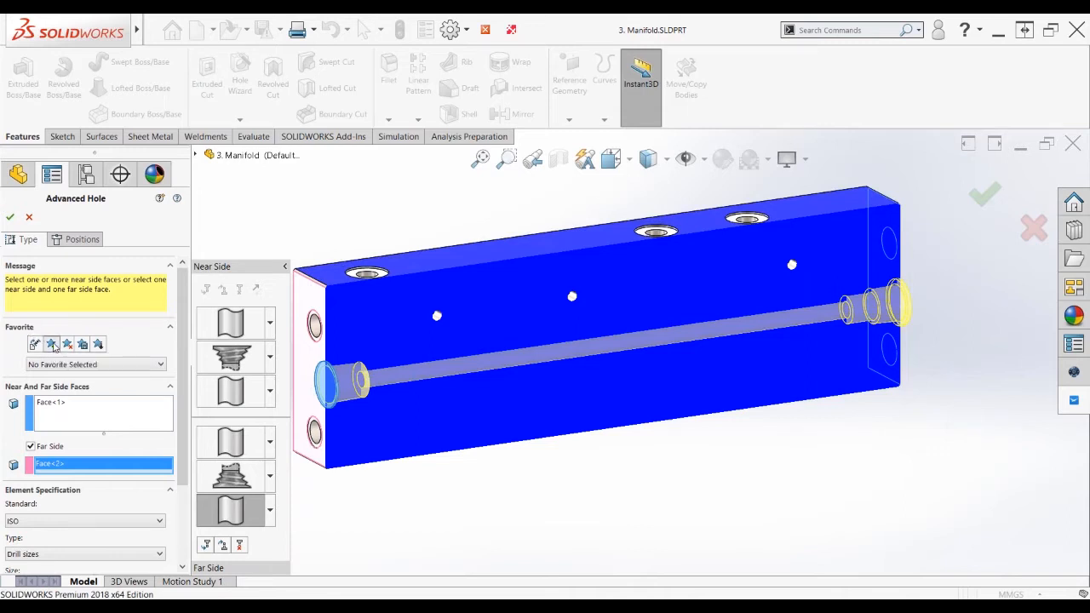
pyautogui.click(53, 345)
pyautogui.write('BES')
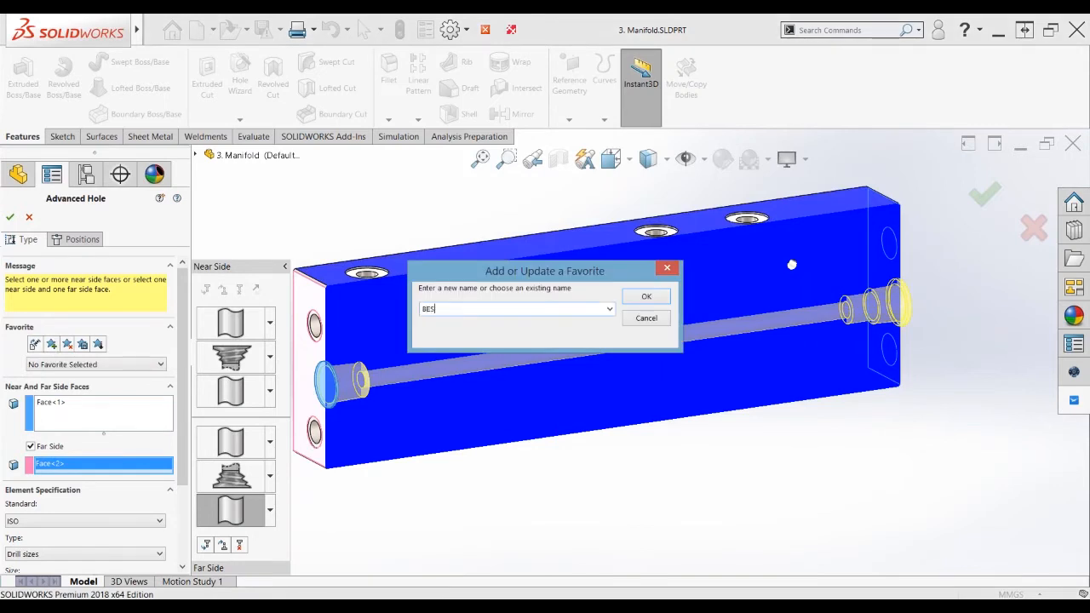
pyautogui.write('T HOLE EVER')
pyautogui.click(645, 298)
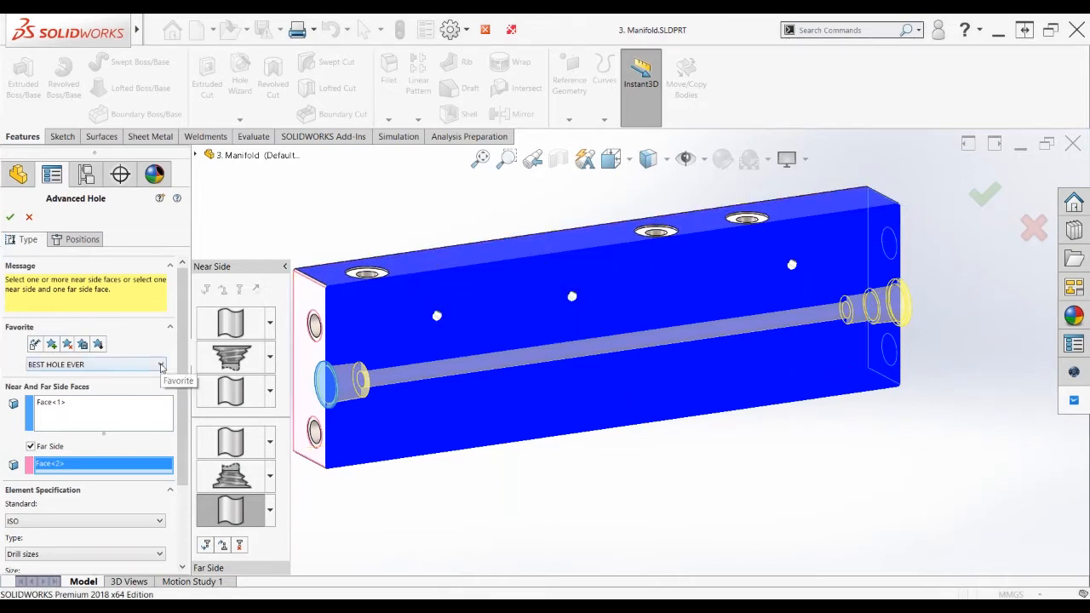
# Try the NS 2018 favorite, then apply 'BEST HOLE EVER' to the hole
pyautogui.click(161, 366)
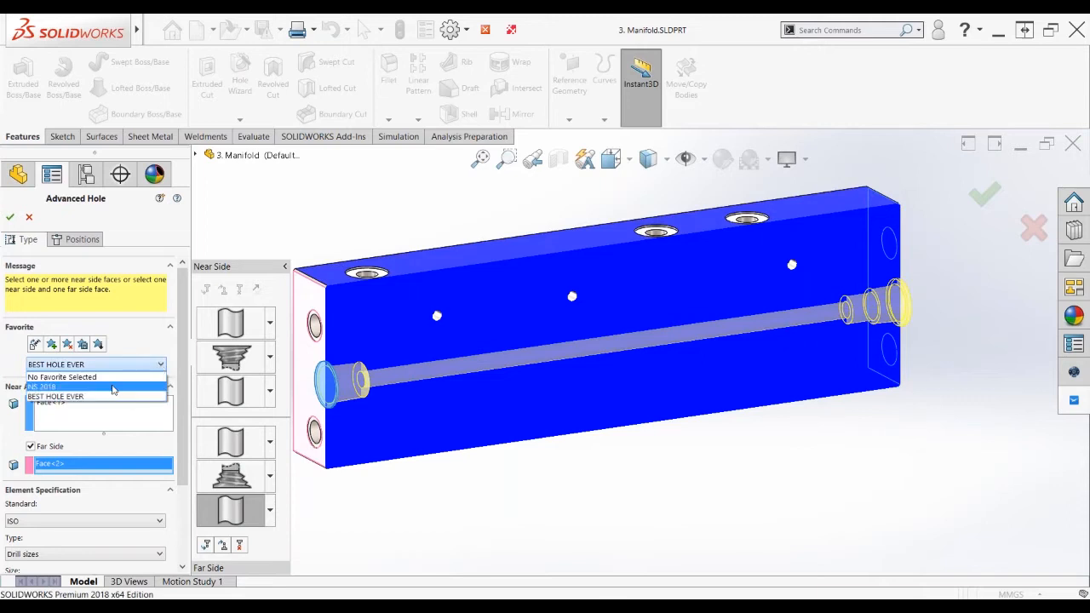
pyautogui.click(113, 387)
pyautogui.click(161, 365)
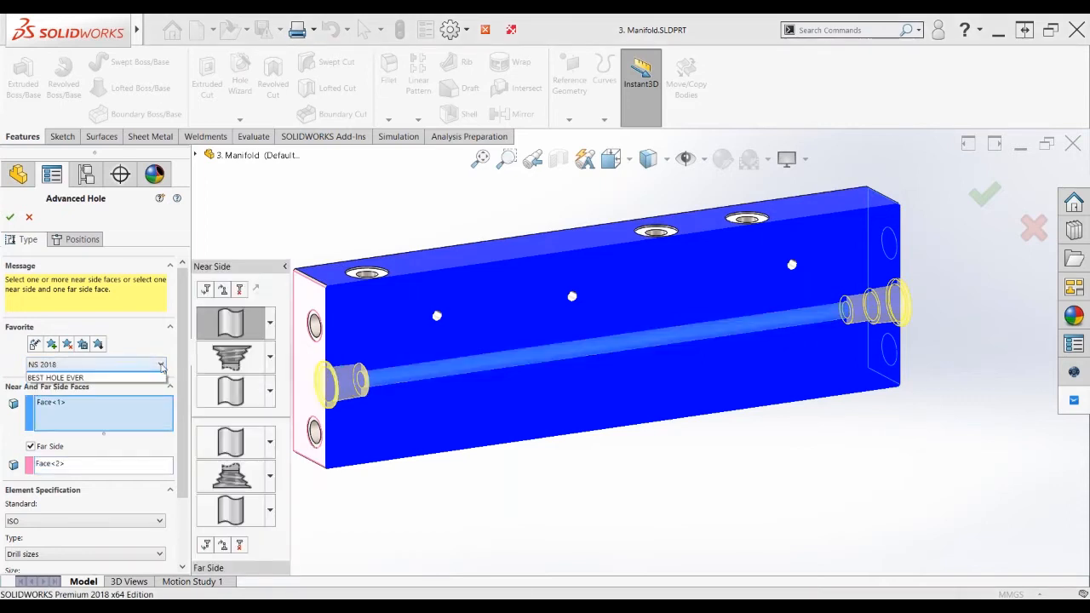
pyautogui.click(149, 396)
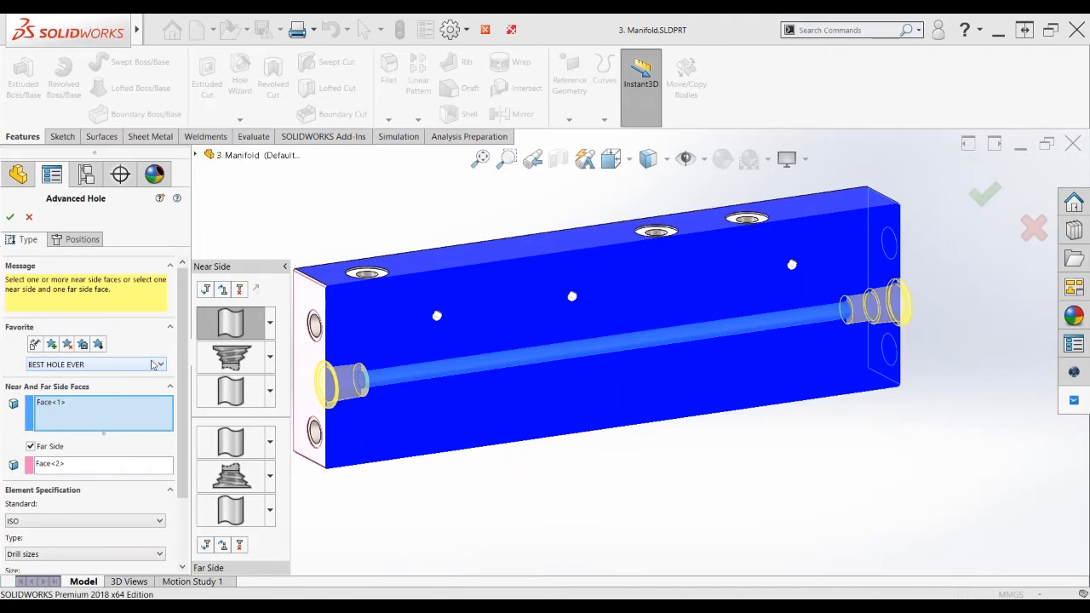
pyautogui.scroll(-2, 183, 426)
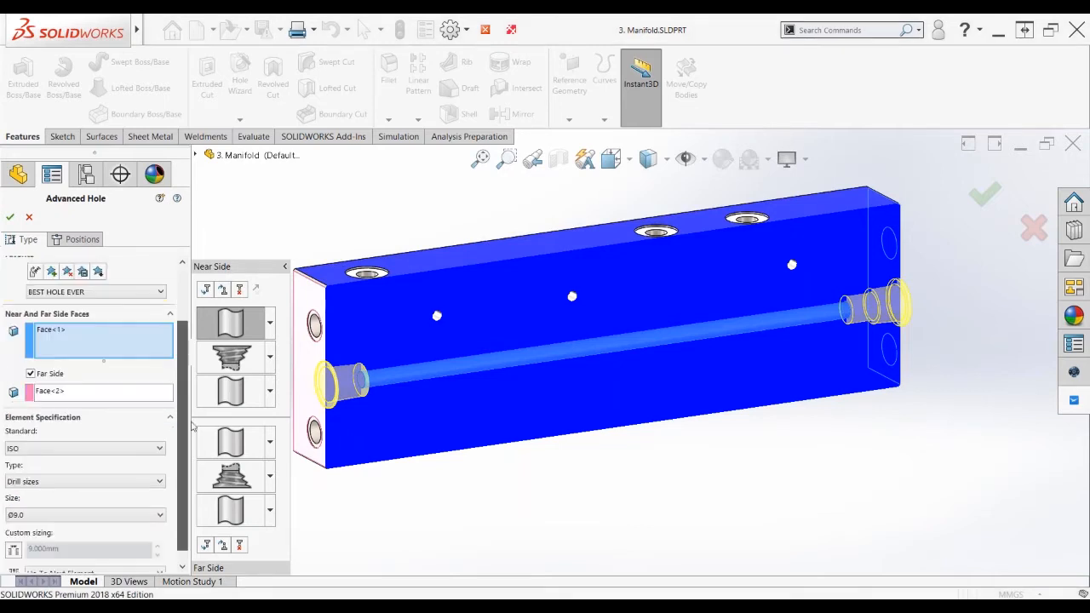
pyautogui.scroll(2, 187, 365)
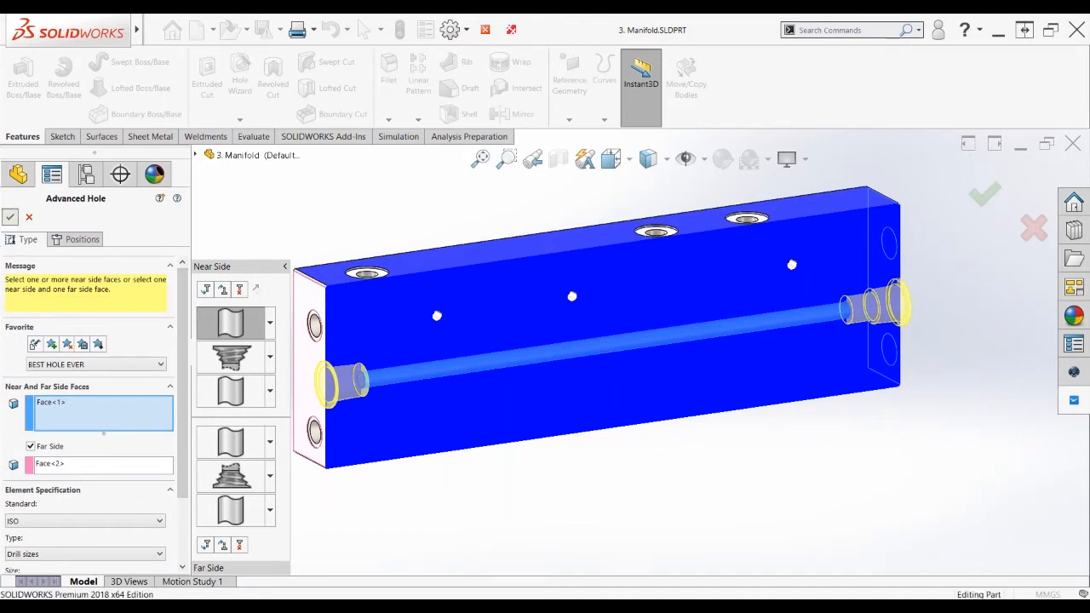
# Accept AdvancedHole9, then briefly toggle Section View on and off
pyautogui.click(11, 216)
pyautogui.click(559, 158)
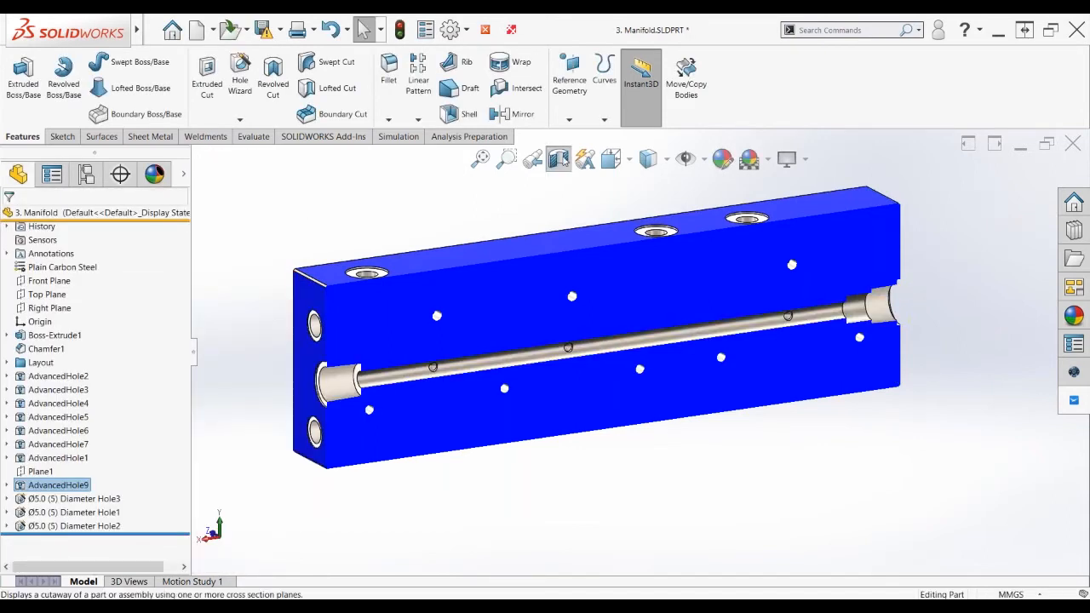
pyautogui.click(559, 158)
# Switch the manifold to the Holes display state and orbit to view the internal passages
pyautogui.rightClick(182, 176)
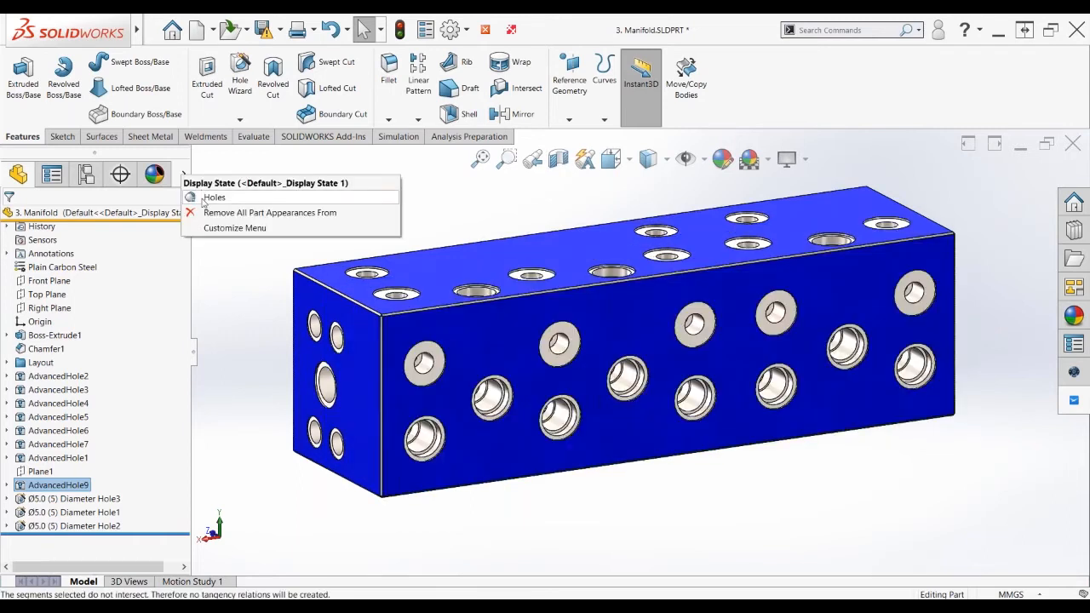
pyautogui.click(201, 201)
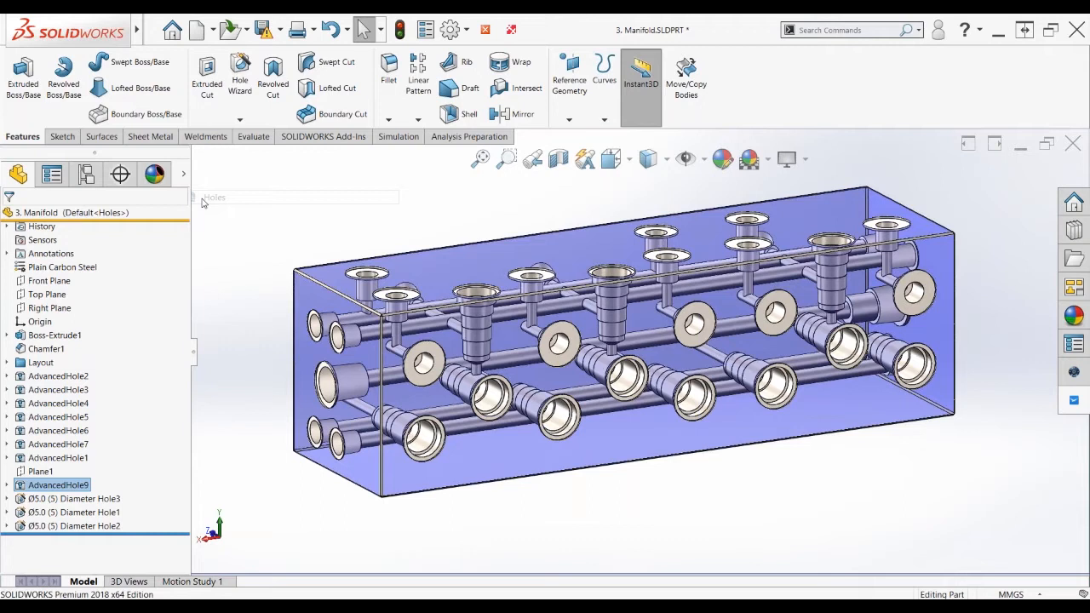
pyautogui.moveTo(559, 462)
pyautogui.mouseDown(button='middle')
pyautogui.moveTo(595, 460)
pyautogui.moveTo(582, 471)
pyautogui.mouseUp(button='middle')
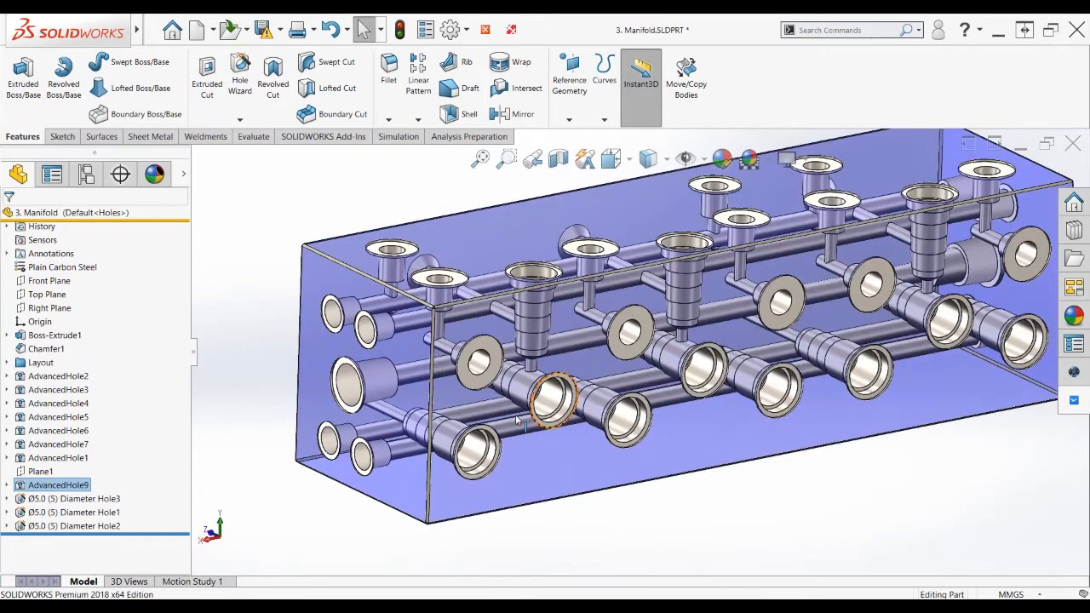
pyautogui.moveTo(516, 420)
pyautogui.mouseDown(button='middle')
pyautogui.moveTo(645, 492)
pyautogui.moveTo(520, 416)
pyautogui.mouseUp(button='middle')
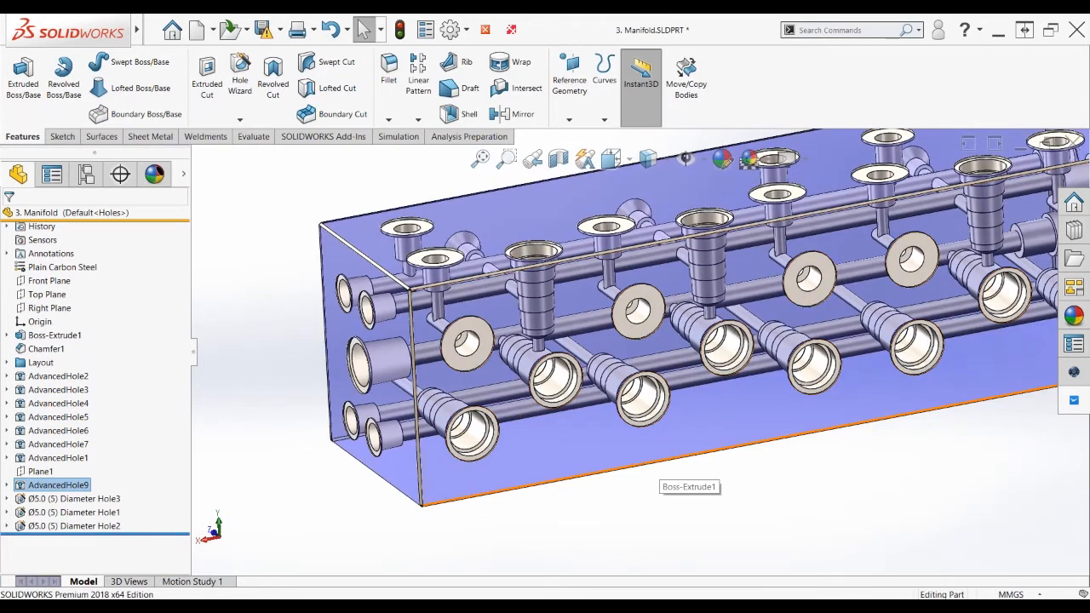
pyautogui.scroll(3, 690, 395)
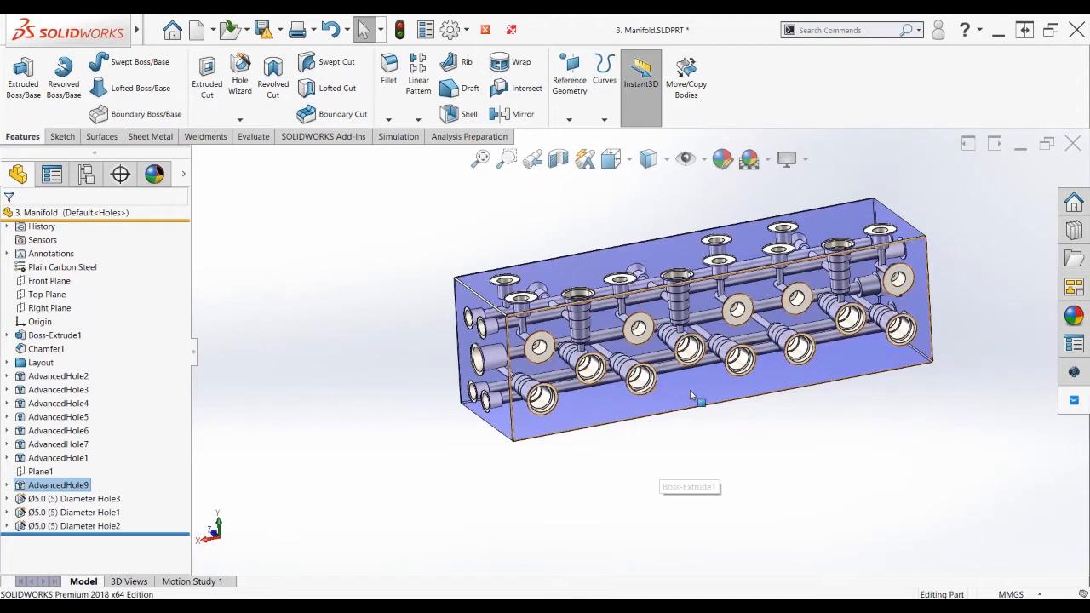
pyautogui.scroll(-2, 728, 248)
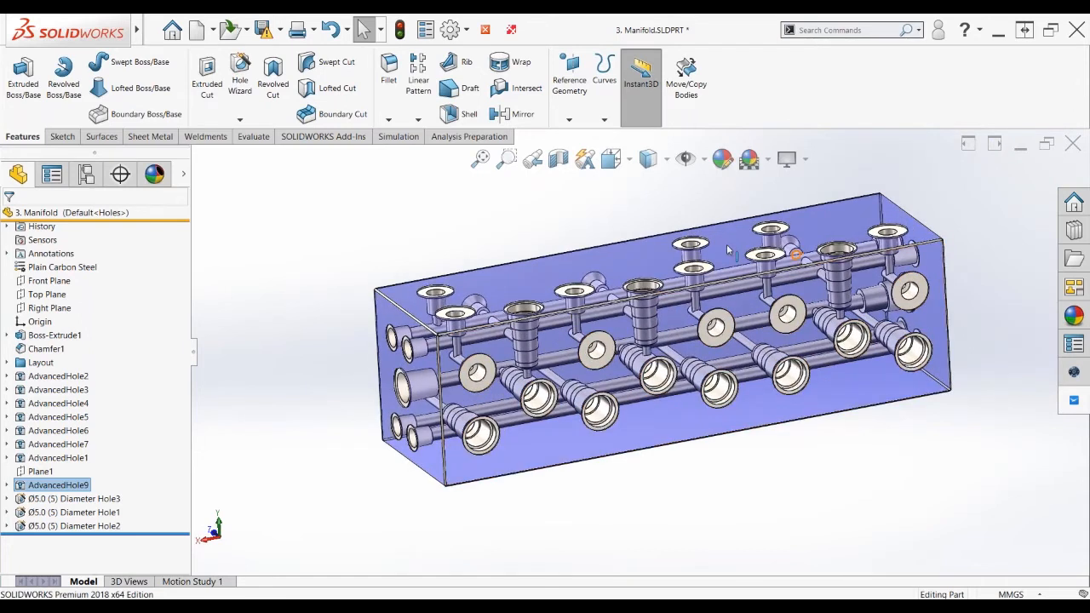
pyautogui.scroll(-2, 733, 238)
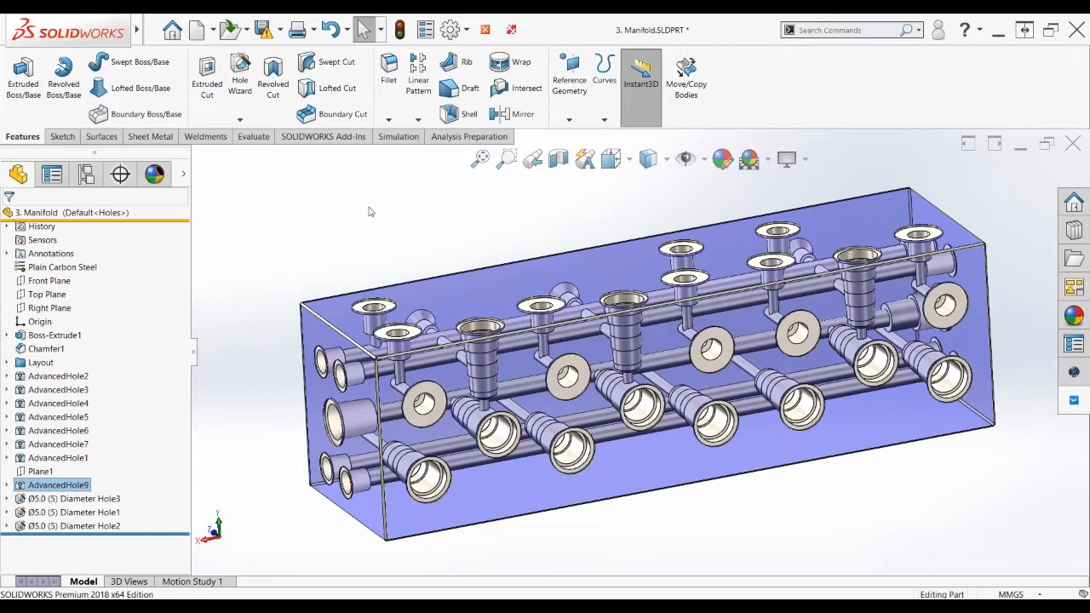
pyautogui.click(426, 29)
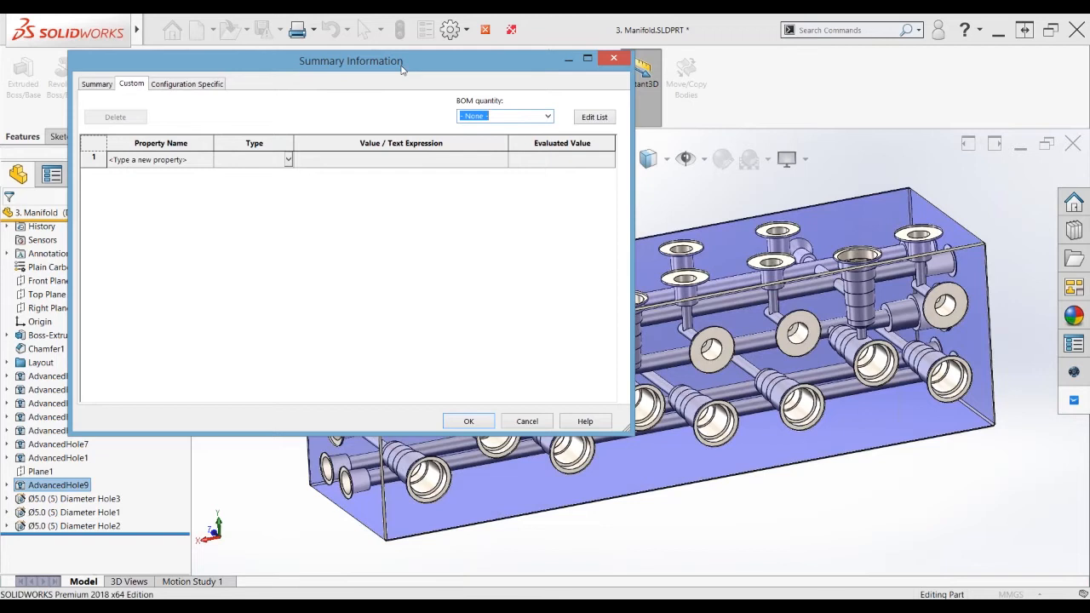
pyautogui.click(614, 58)
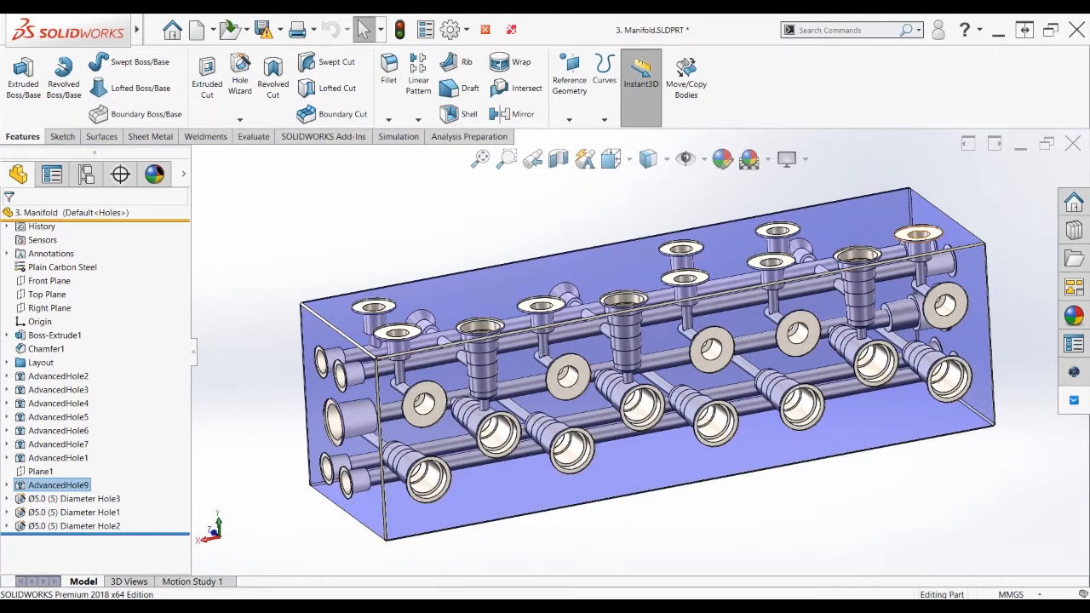
# Load the Custom Properties.prtprp template in the Custom Properties pane
pyautogui.click(1076, 345)
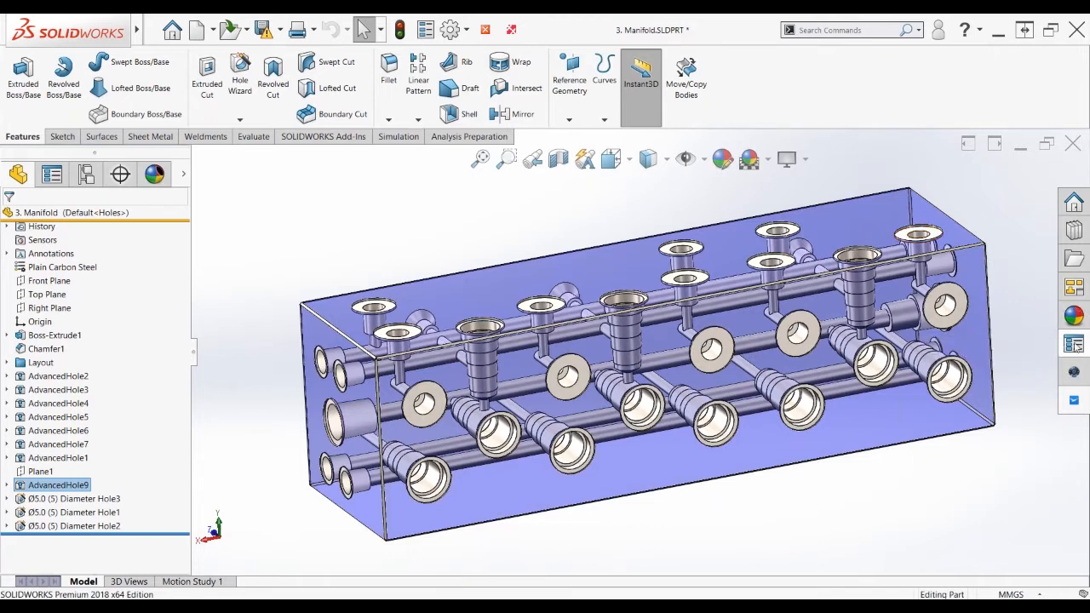
pyautogui.click(1029, 212)
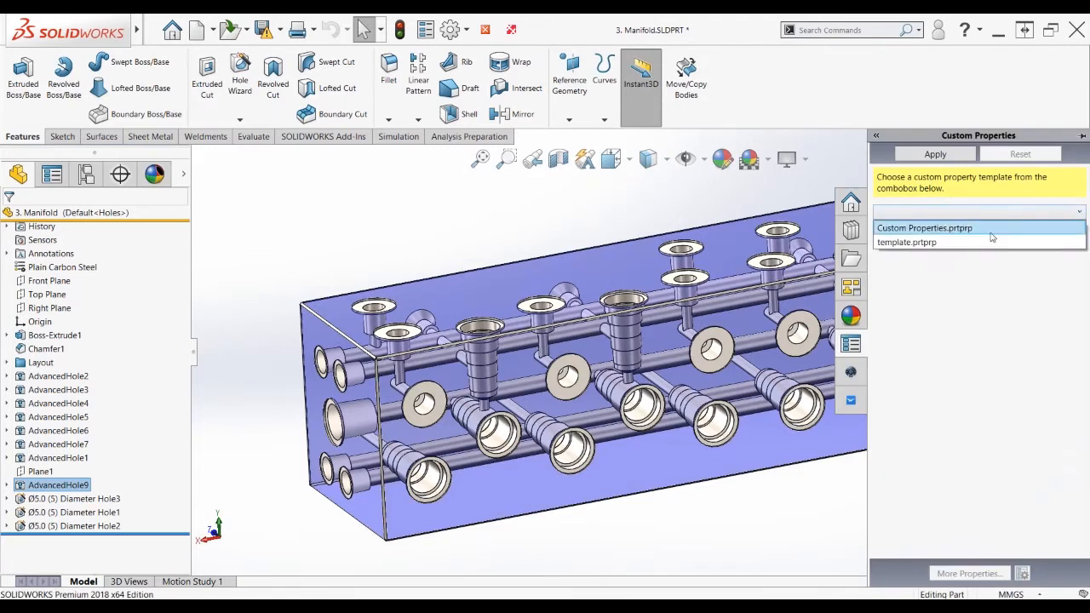
pyautogui.click(991, 236)
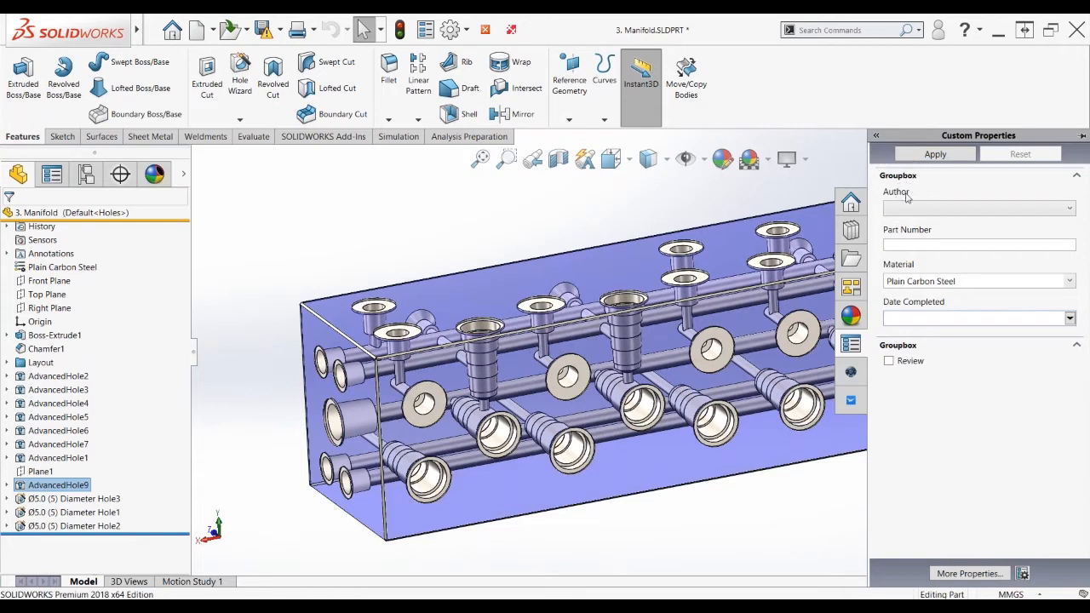
pyautogui.click(1052, 210)
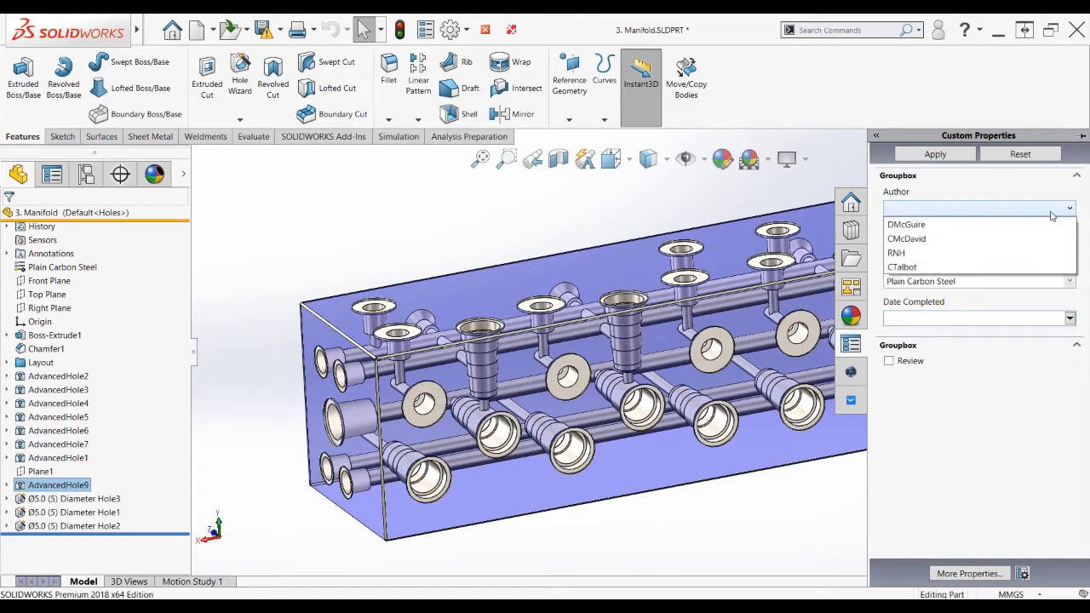
pyautogui.click(1000, 225)
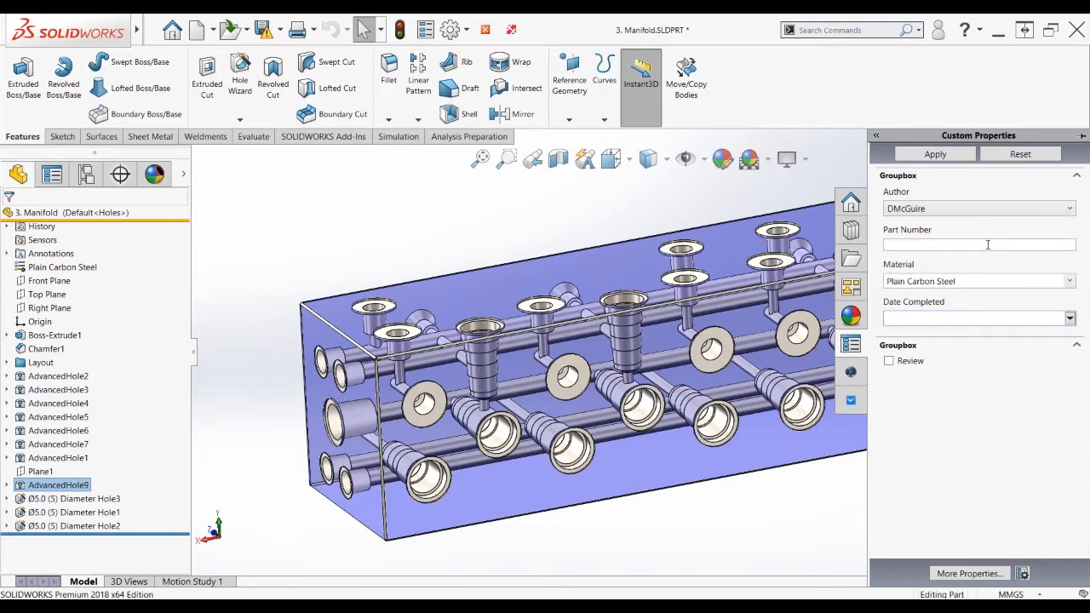
pyautogui.click(988, 245)
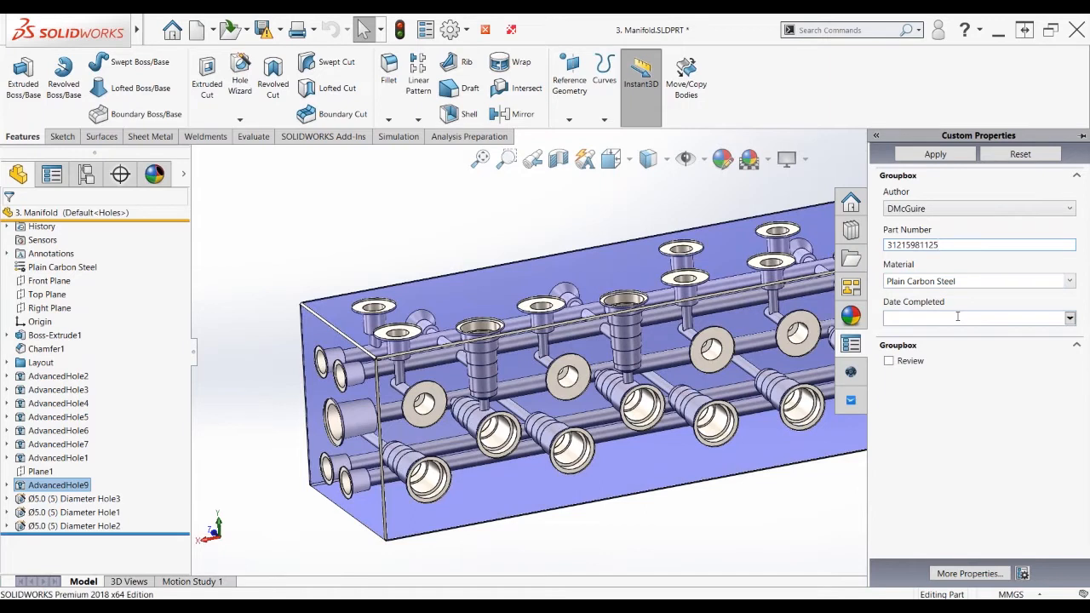
pyautogui.click(1070, 319)
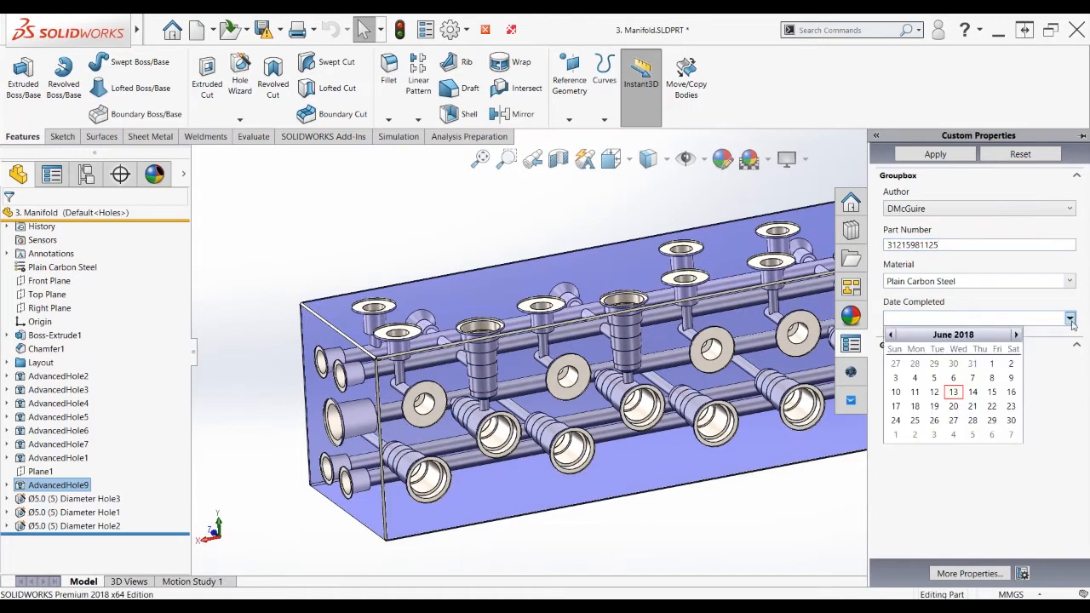
pyautogui.click(954, 393)
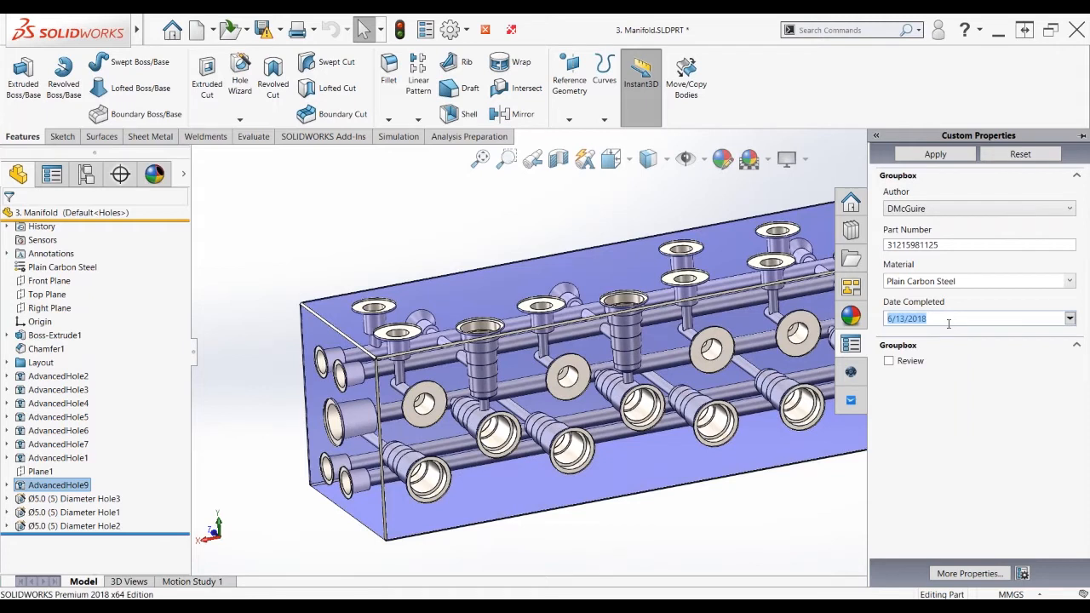
# Apply the entered custom properties and review them in the Summary Information dialog
pyautogui.click(936, 155)
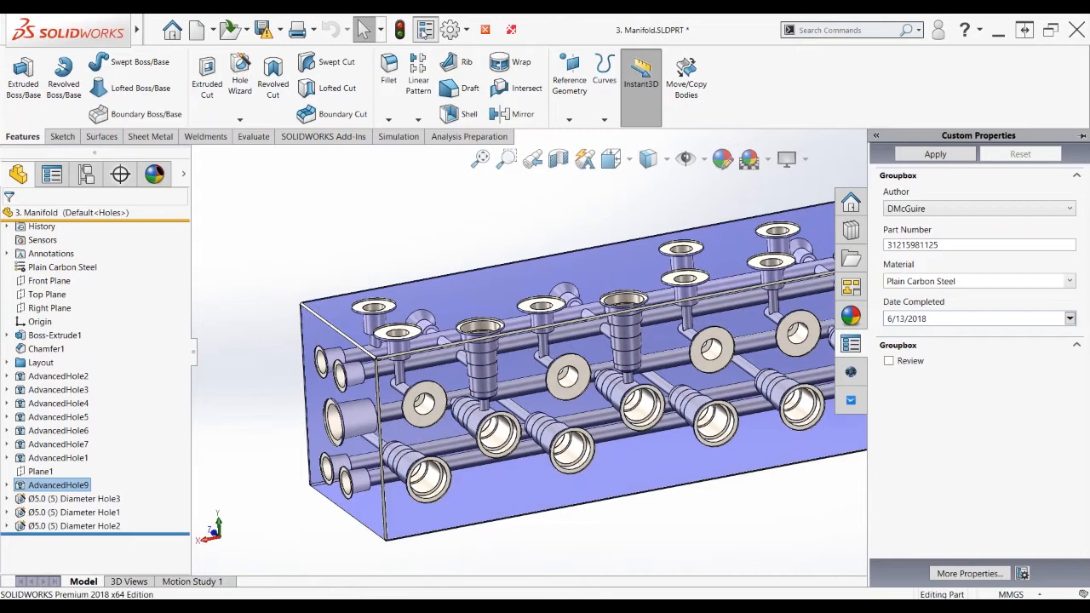
pyautogui.click(424, 30)
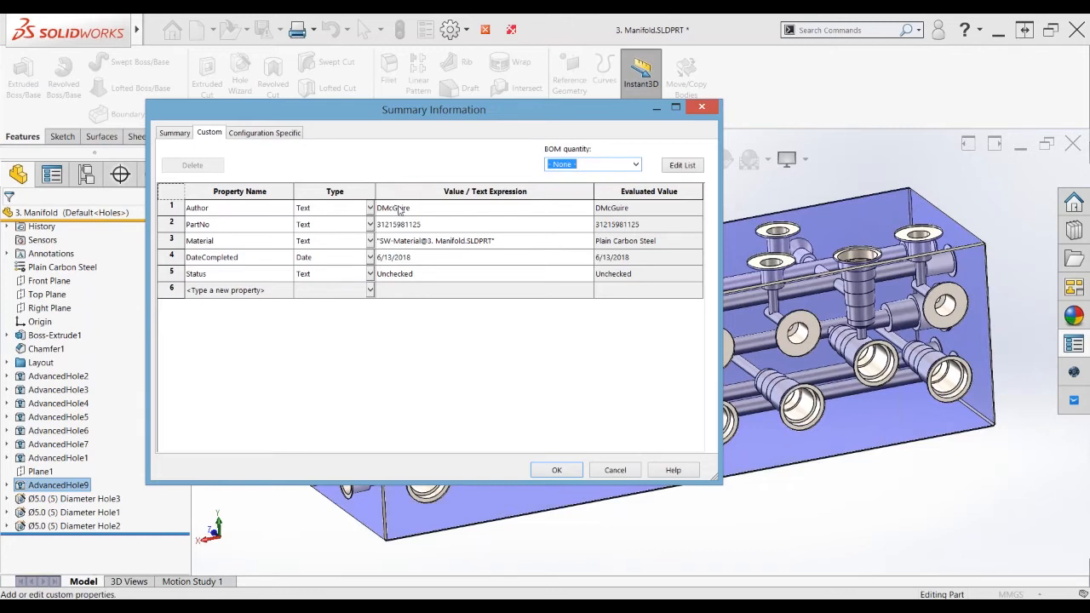
pyautogui.press('ctrl')
pyautogui.press('ctrl')
pyautogui.click(559, 473)
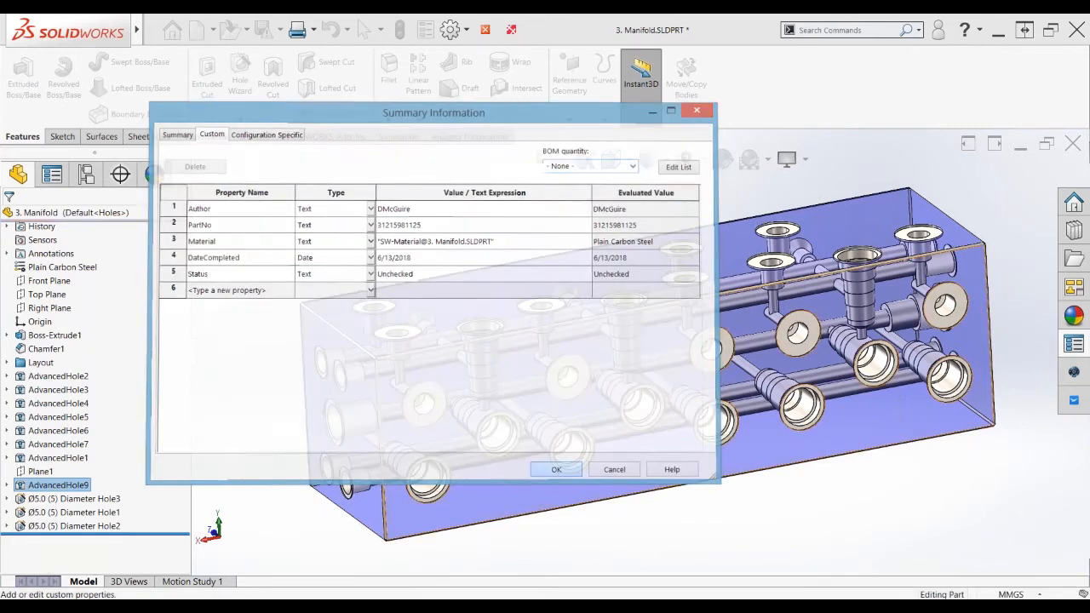
pyautogui.press('ctrl')
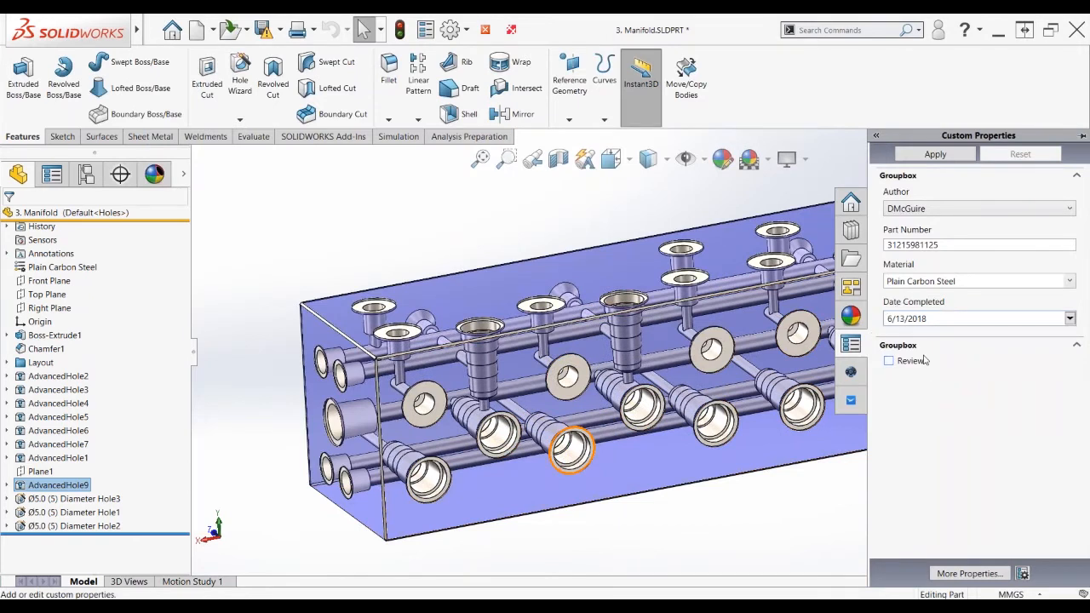
pyautogui.press('ctrl')
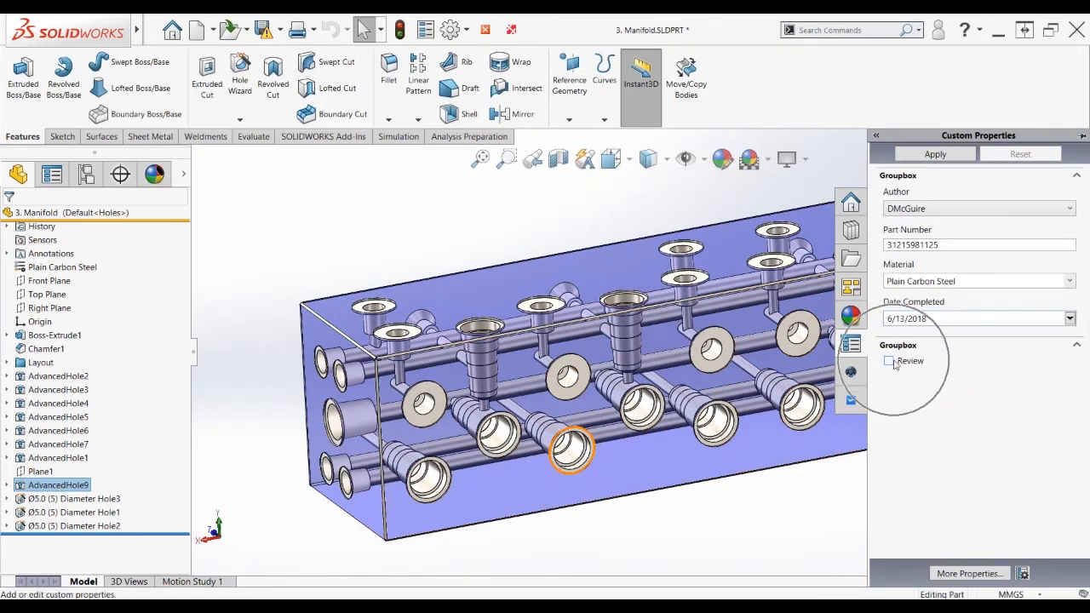
# Mark the part Checked, choose the checker, set Checked Date to 6/14/2018 and apply
pyautogui.click(890, 362)
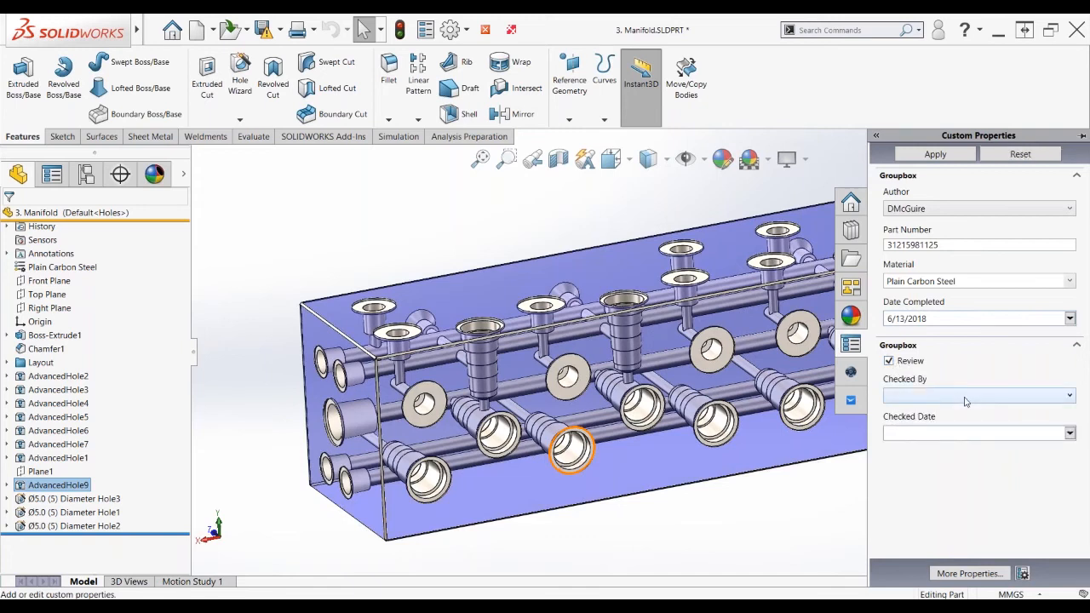
pyautogui.click(965, 397)
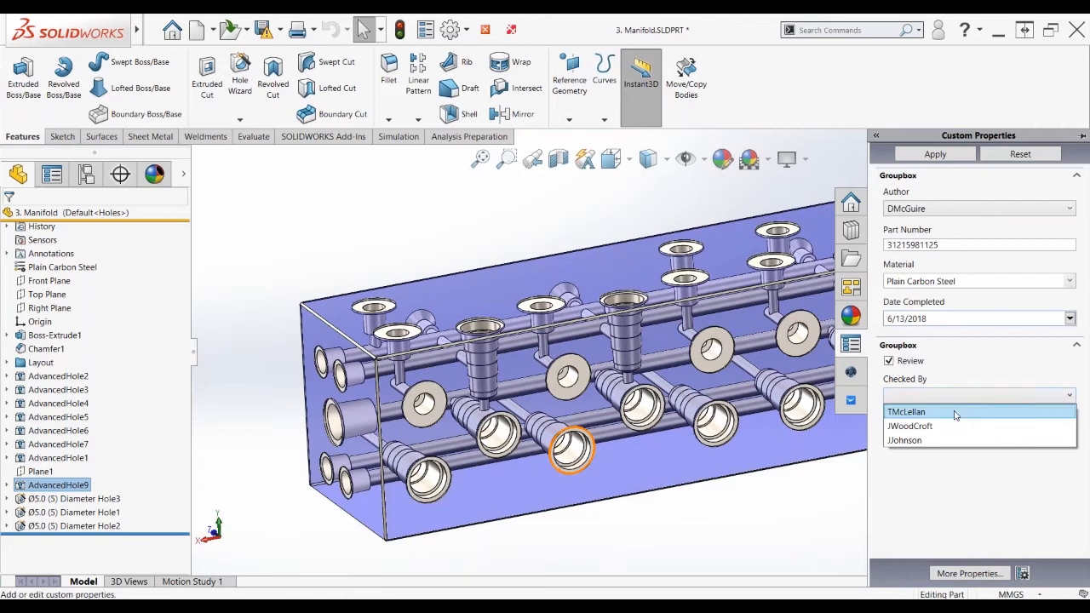
pyautogui.click(955, 414)
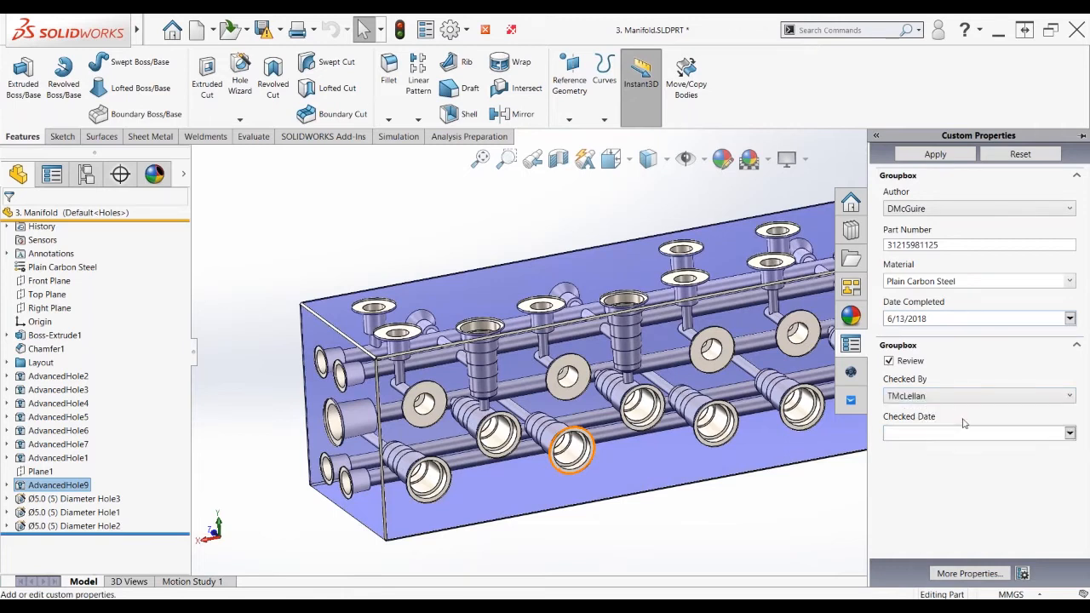
pyautogui.click(1070, 433)
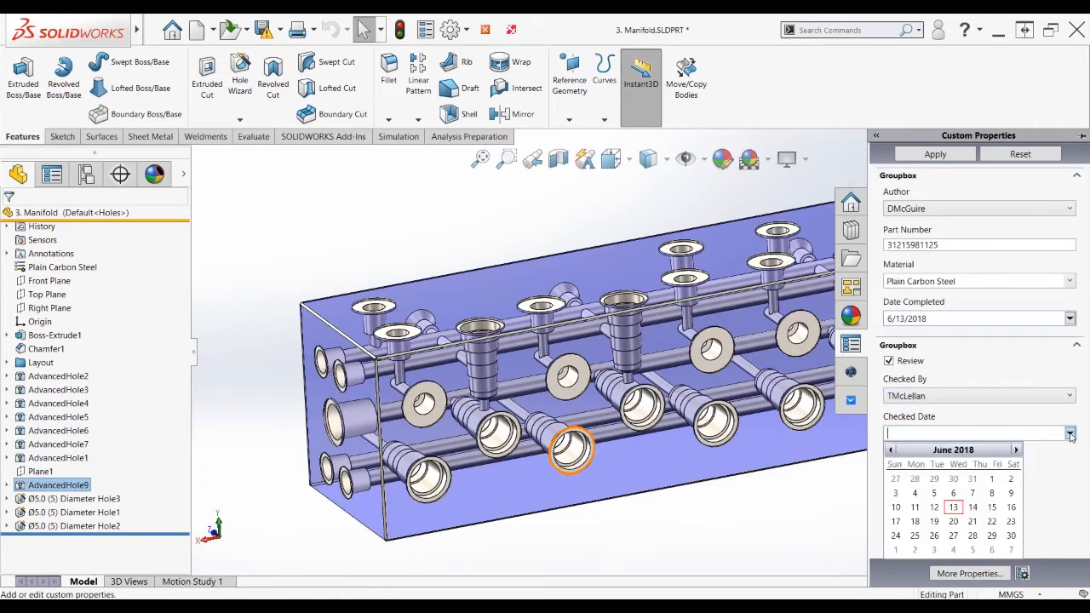
pyautogui.click(973, 508)
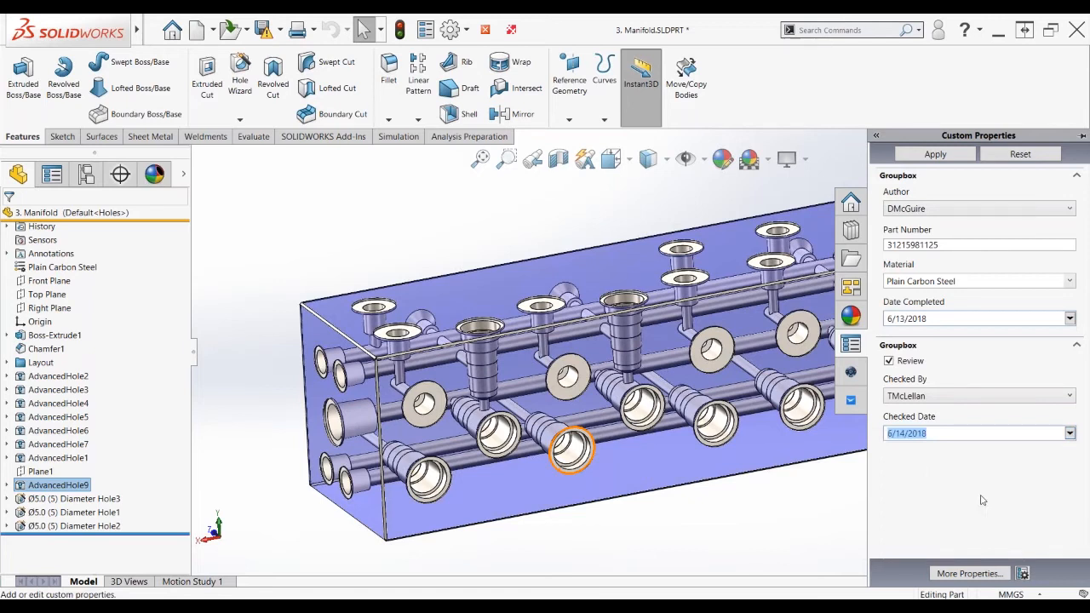
pyautogui.click(935, 155)
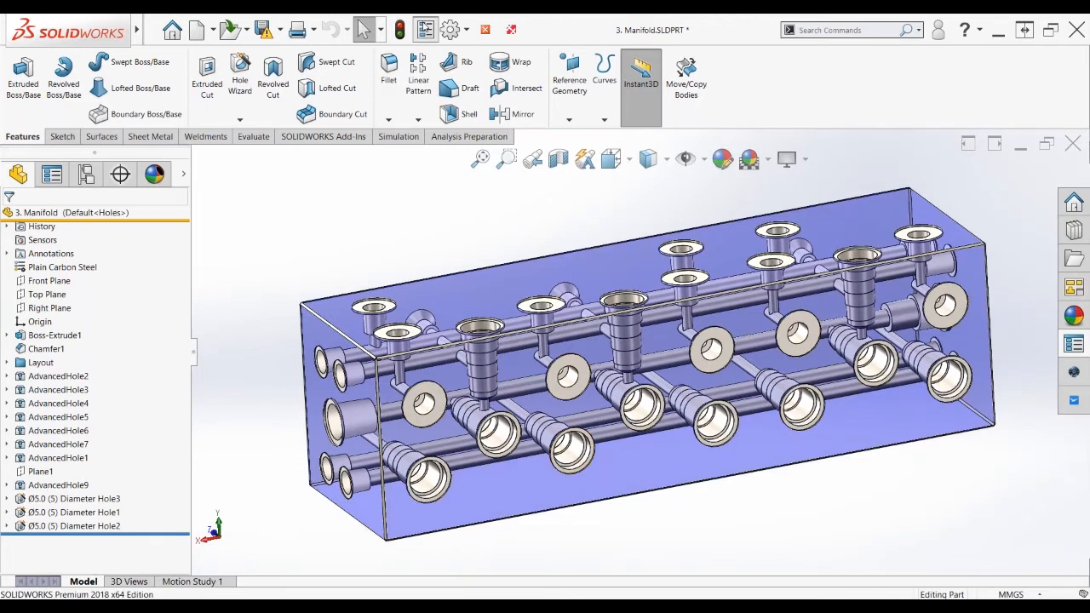
# Review the updated Summary Information, then cancel to close it
pyautogui.click(425, 29)
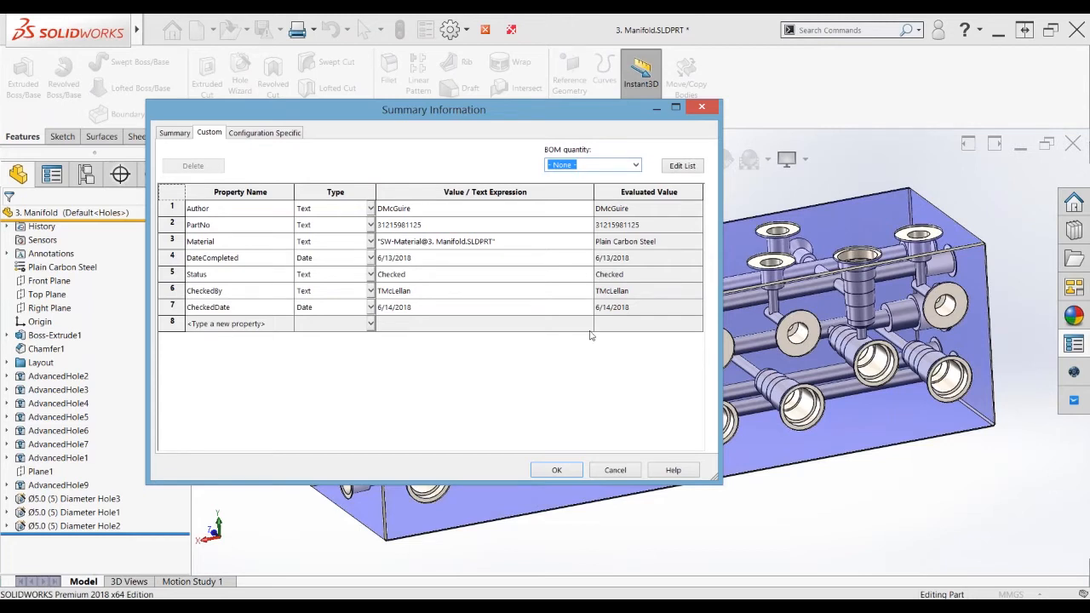
pyautogui.click(625, 472)
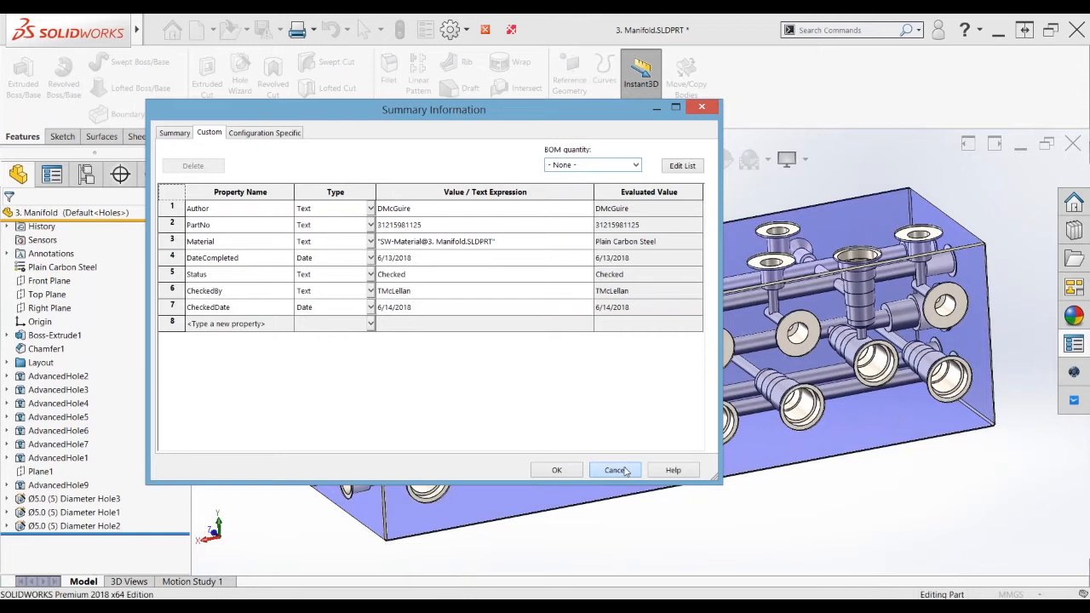
pyautogui.click(625, 471)
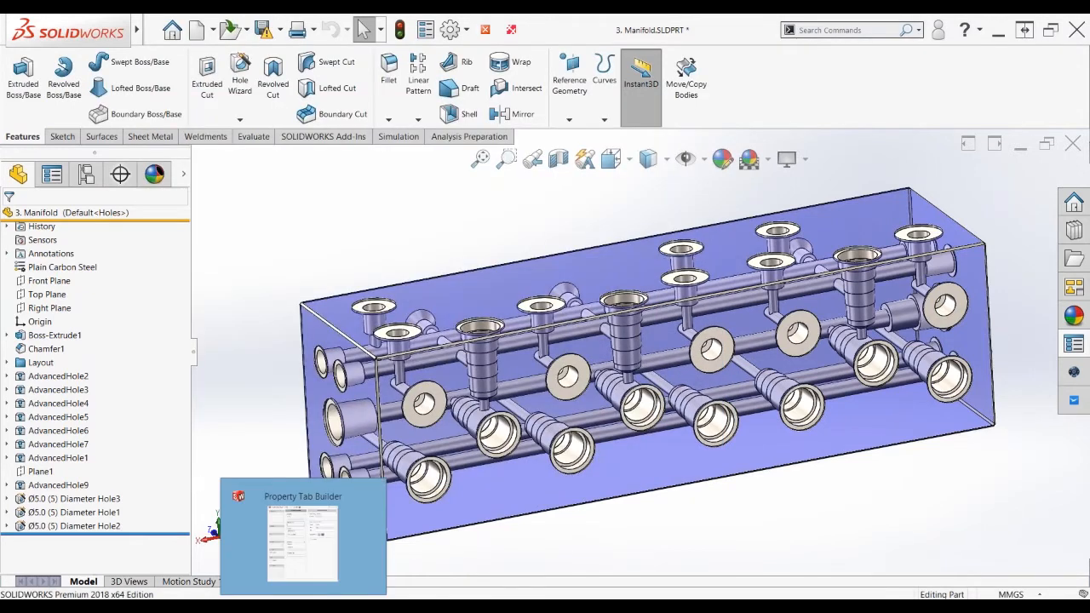
# Add a new List field below Material in the first group of the Property Tab Builder
pyautogui.click(303, 543)
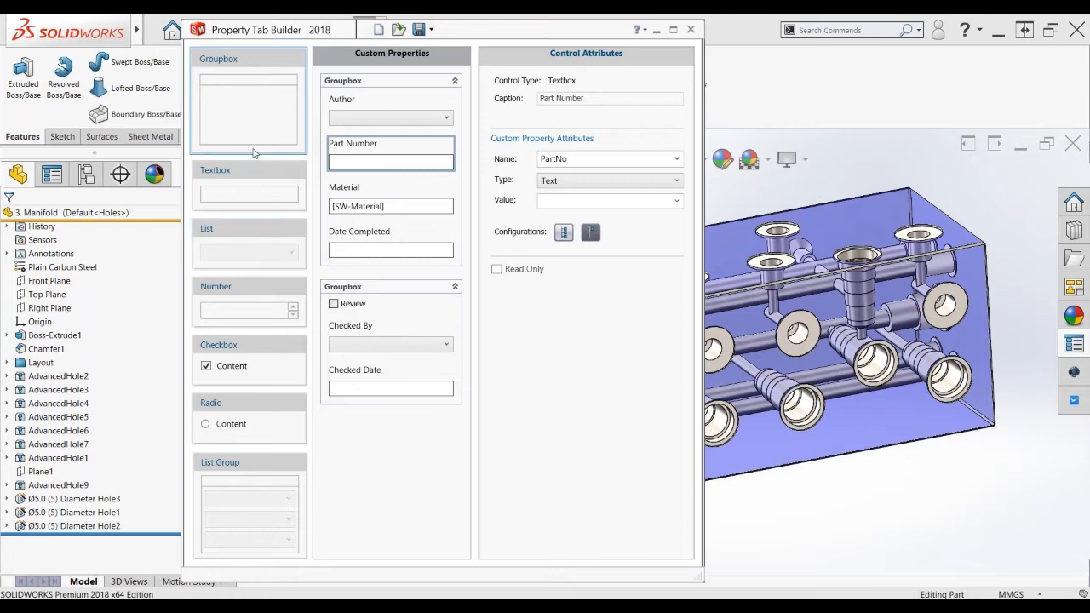
pyautogui.moveTo(240, 238); pyautogui.dragTo(350, 504)
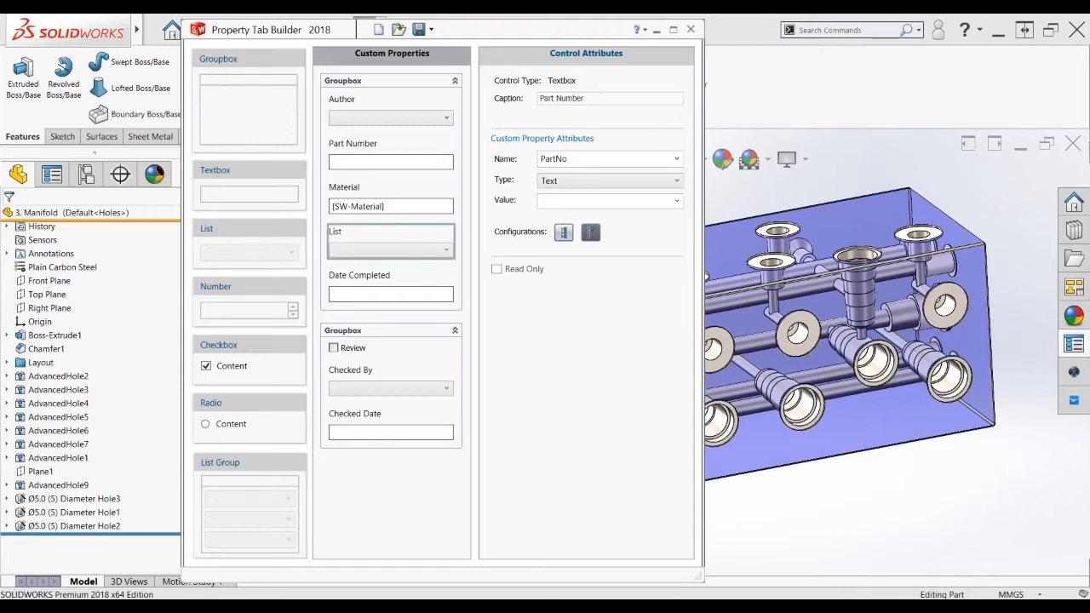
pyautogui.click(340, 509)
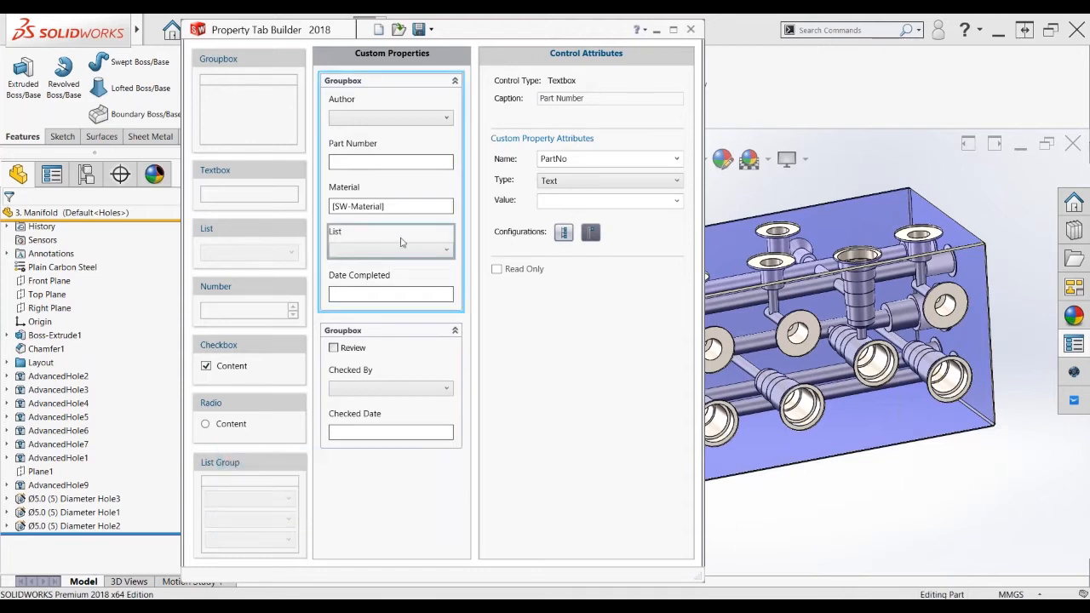
# Inspect the settings of the Author, Part Number and new list fields
pyautogui.click(378, 105)
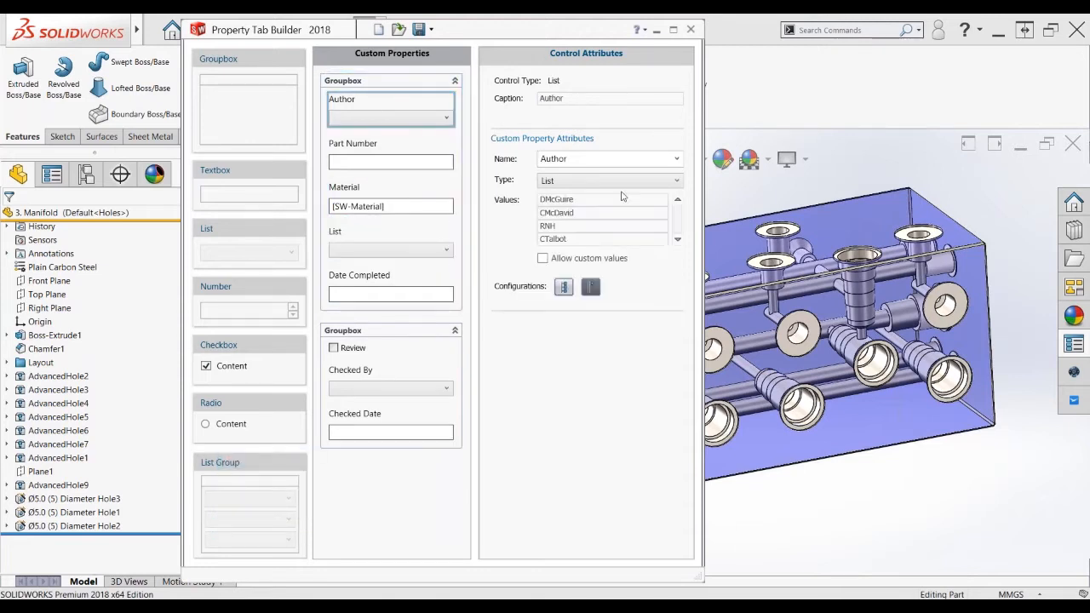
pyautogui.press('ctrl')
pyautogui.press('ctrl')
pyautogui.press('ctrl')
pyautogui.click(385, 148)
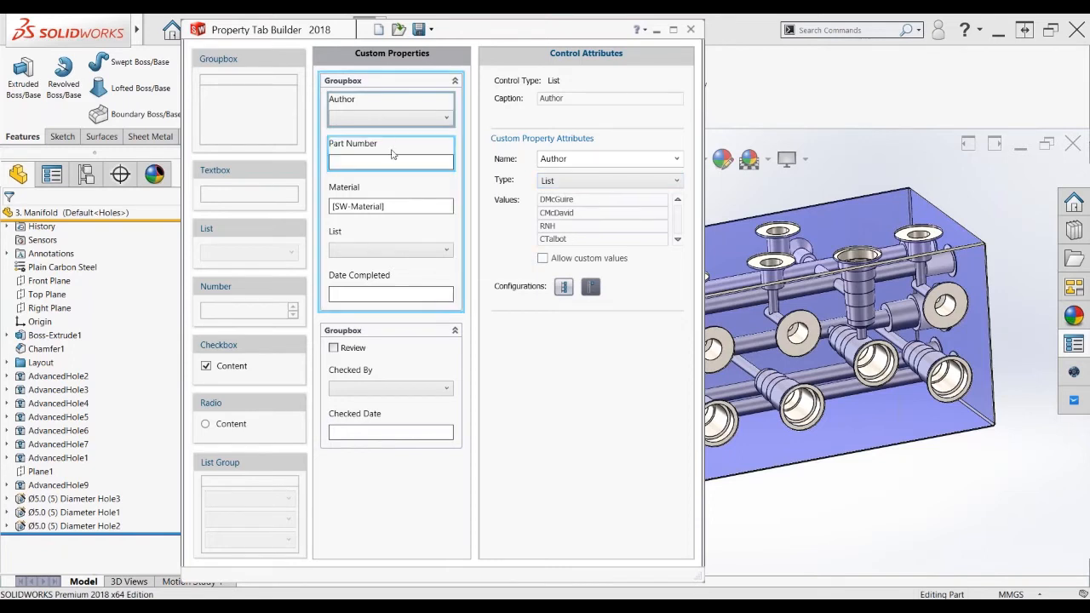
pyautogui.click(600, 184)
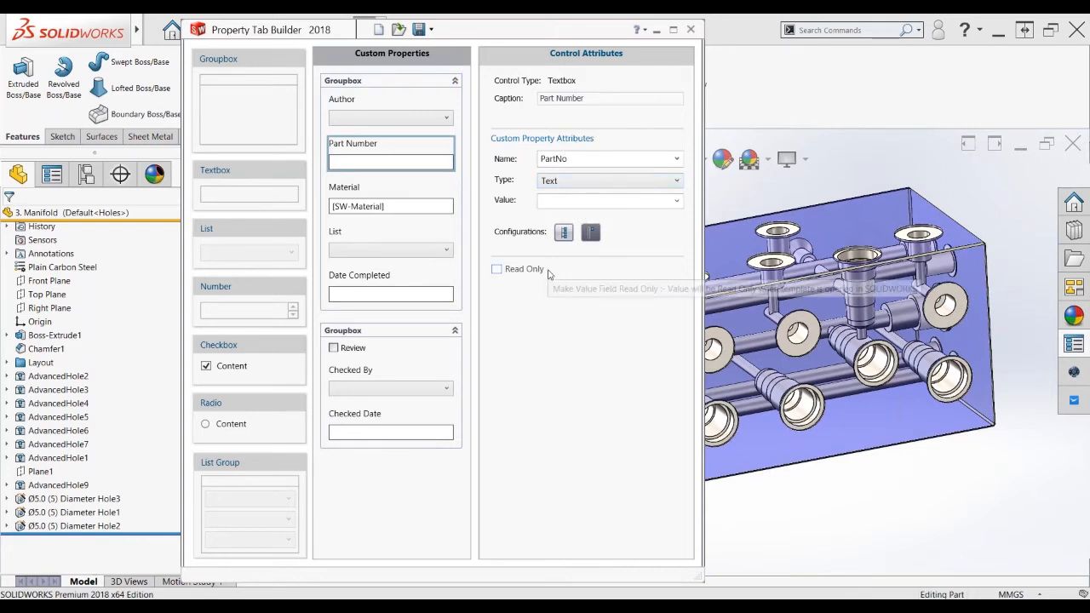
pyautogui.click(412, 240)
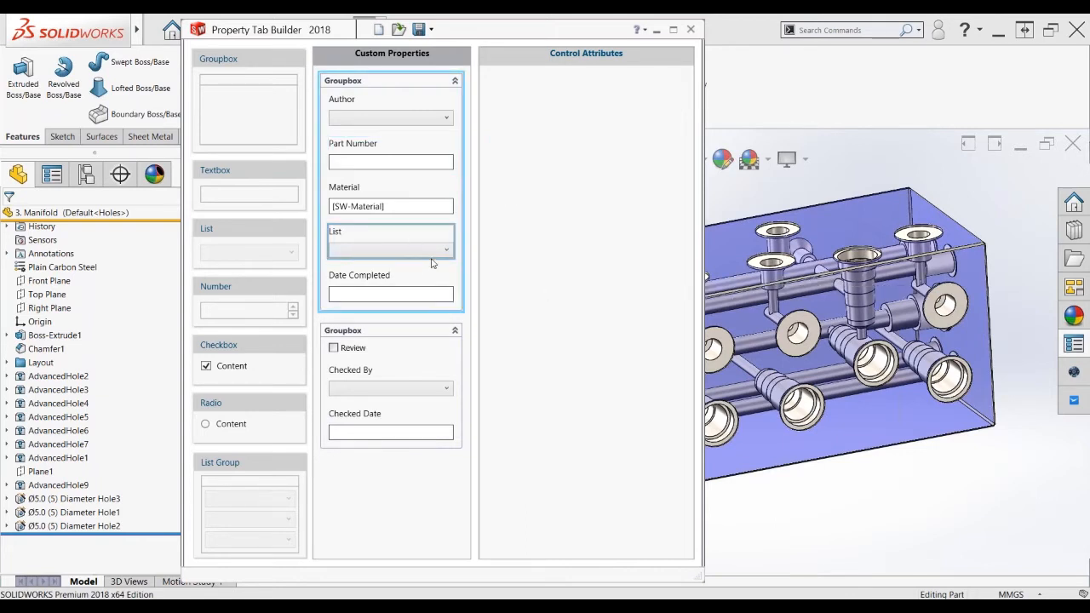
pyautogui.click(436, 252)
pyautogui.click(426, 240)
# Browse the Date Completed field's property names, then close the builder without saving
pyautogui.click(426, 287)
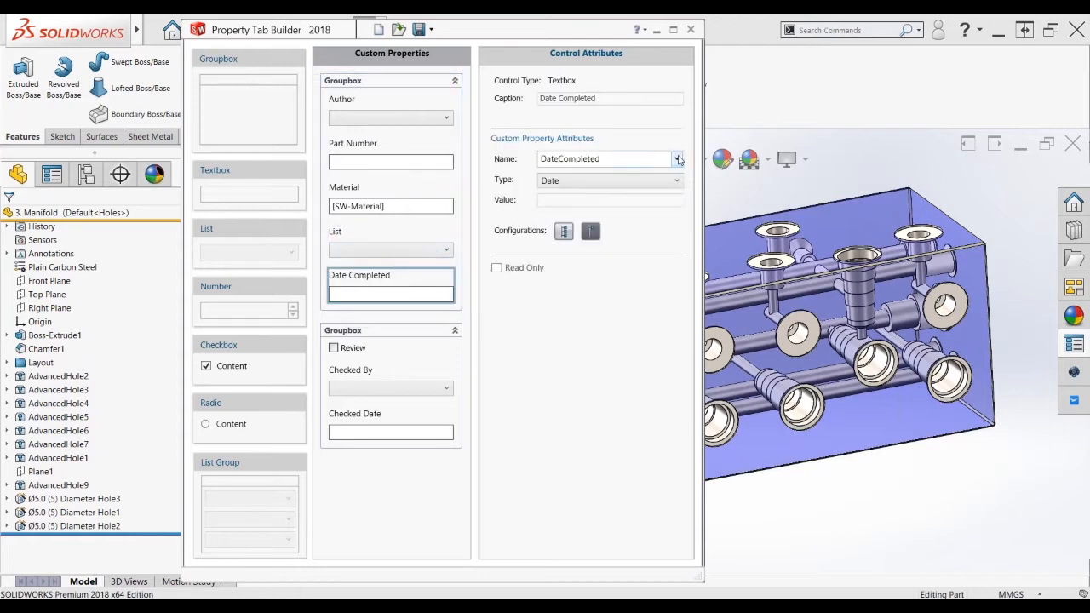
pyautogui.click(677, 159)
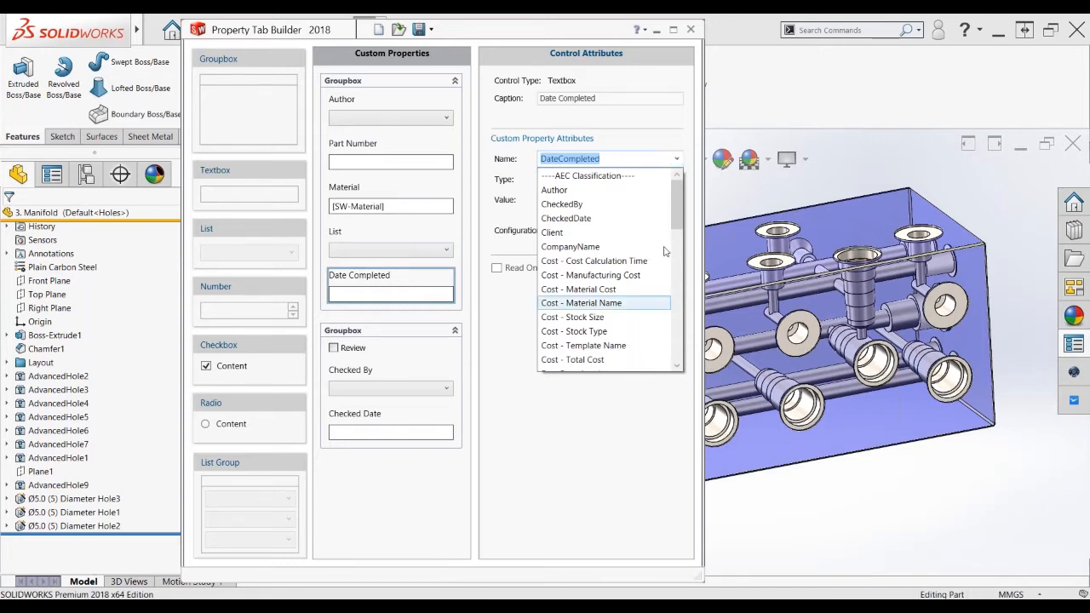
pyautogui.moveTo(677, 212); pyautogui.dragTo(676, 183)
pyautogui.click(637, 144)
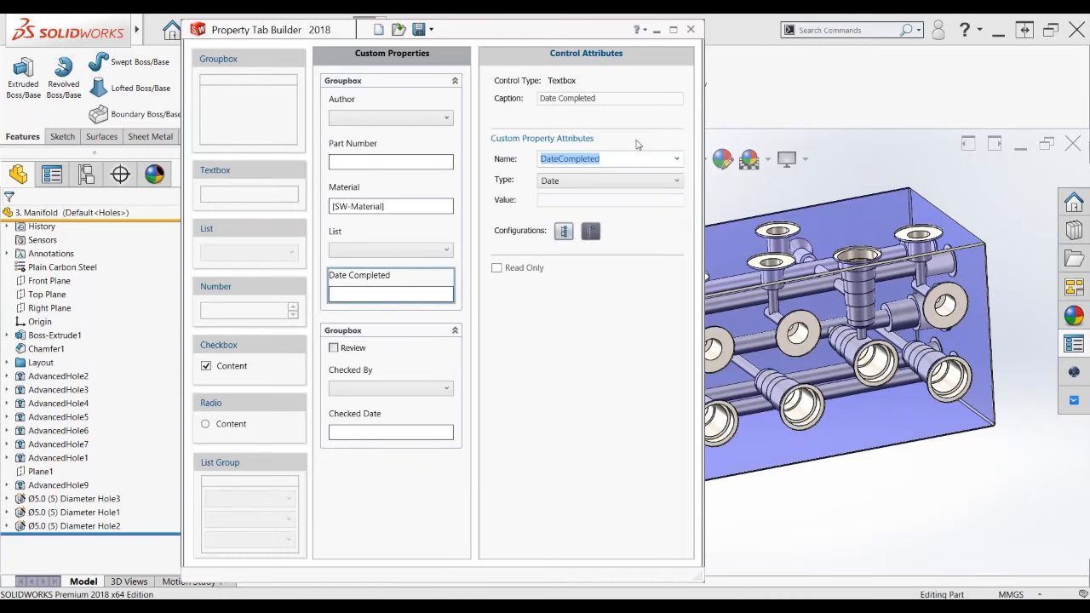
pyautogui.click(691, 29)
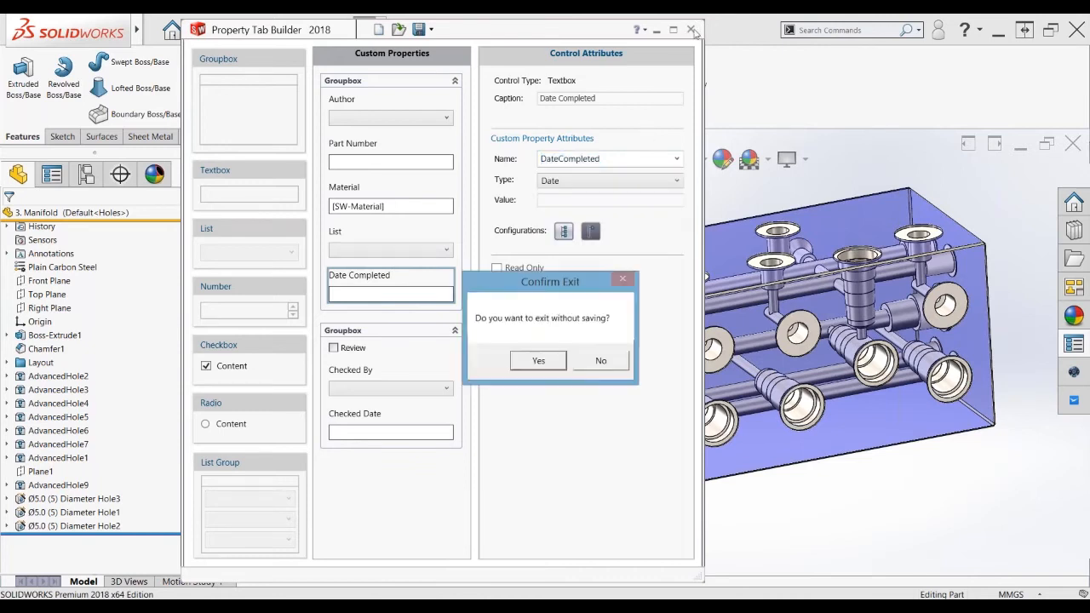
pyautogui.click(539, 361)
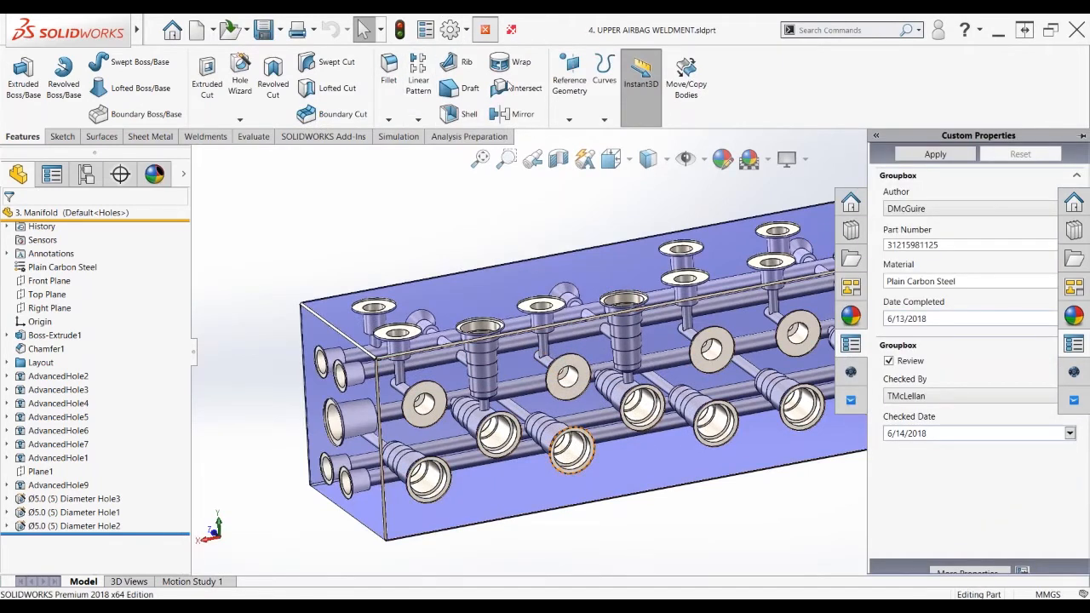
# Switch to the presentation's topic menu slide, then Alt+Tab back to SOLIDWORKS
pyautogui.hotkey('alt', 'Tab')
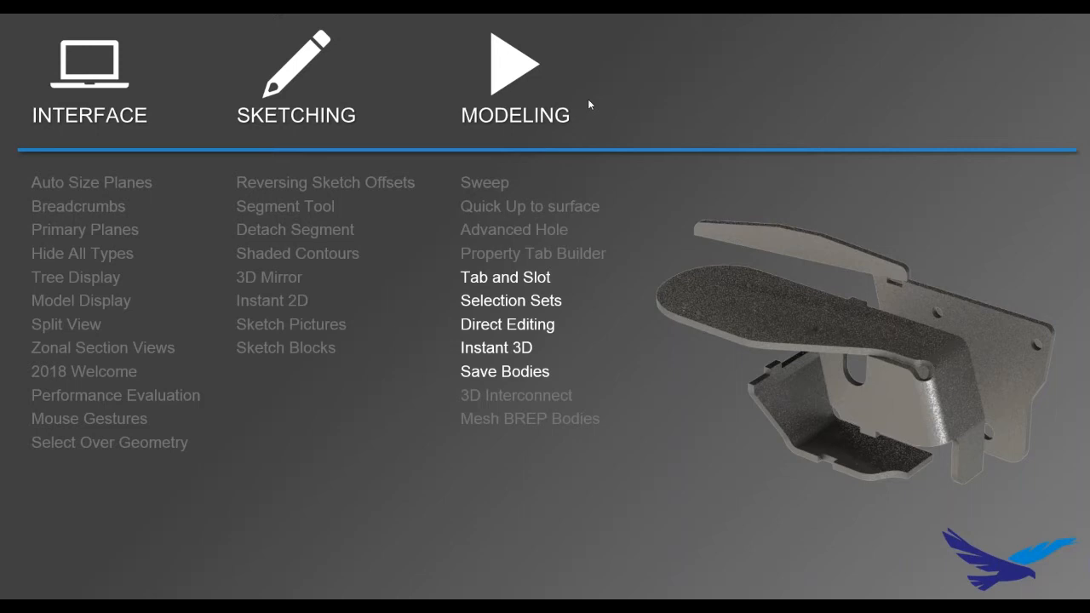
pyautogui.hotkey('alt', 'Tab')
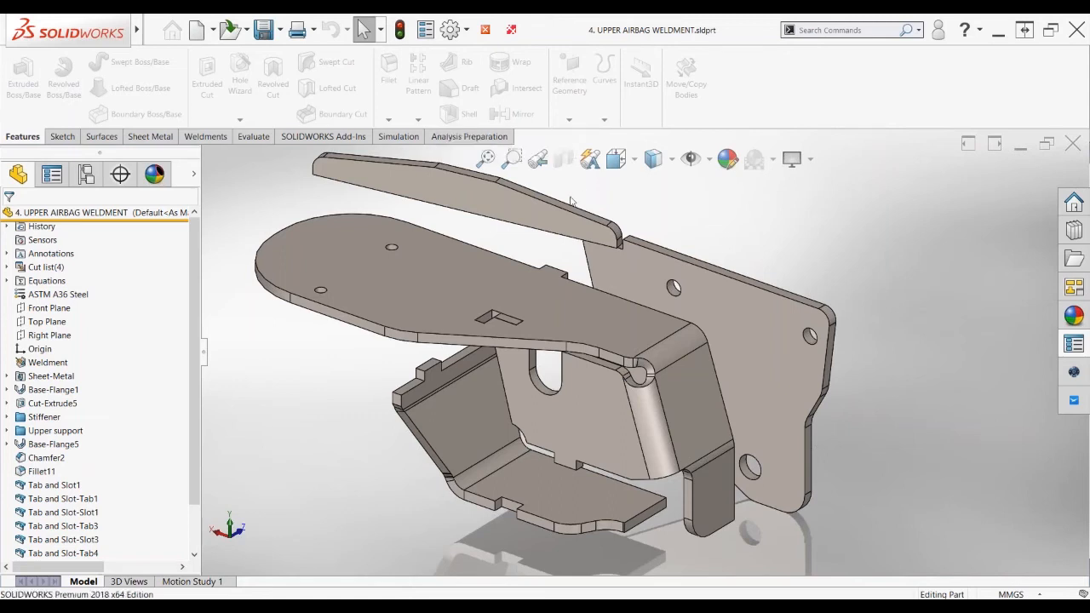
pyautogui.scroll(1, 645, 352)
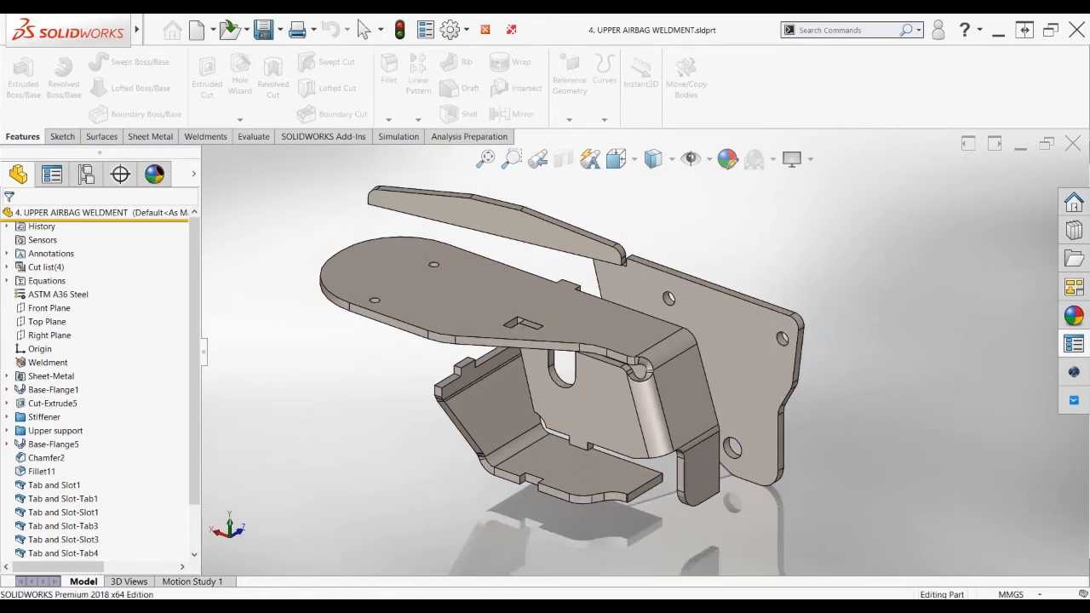
pyautogui.moveTo(809, 246); pyautogui.dragTo(782, 256, button='middle')
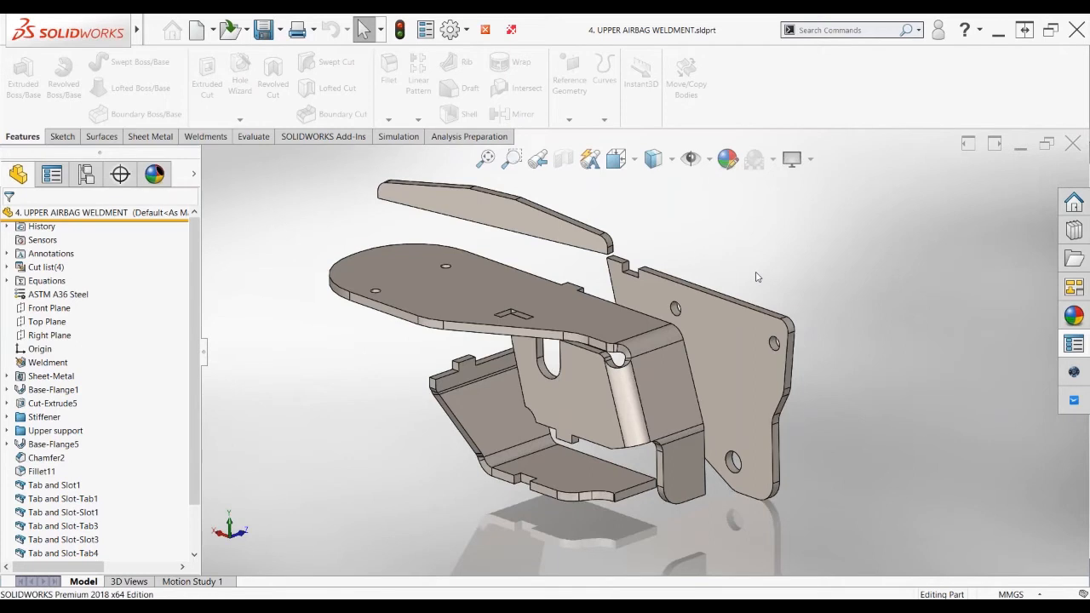
pyautogui.moveTo(756, 277); pyautogui.dragTo(778, 262, button='middle')
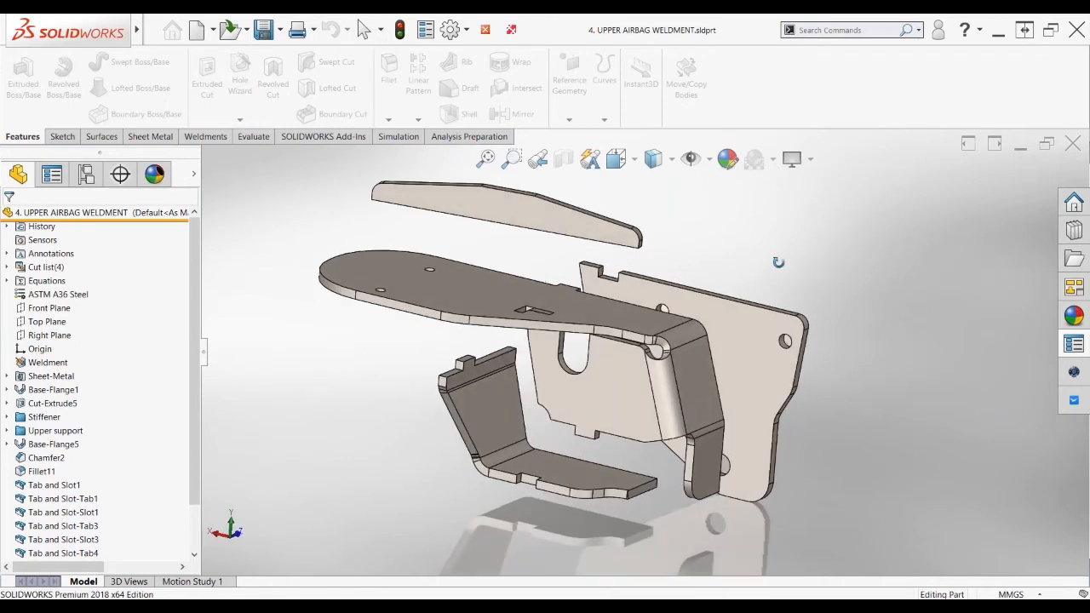
# Collapse ExplView1 in the ConfigurationManager and bring up the Sheet Metal commands
pyautogui.click(86, 174)
pyautogui.click(68, 276)
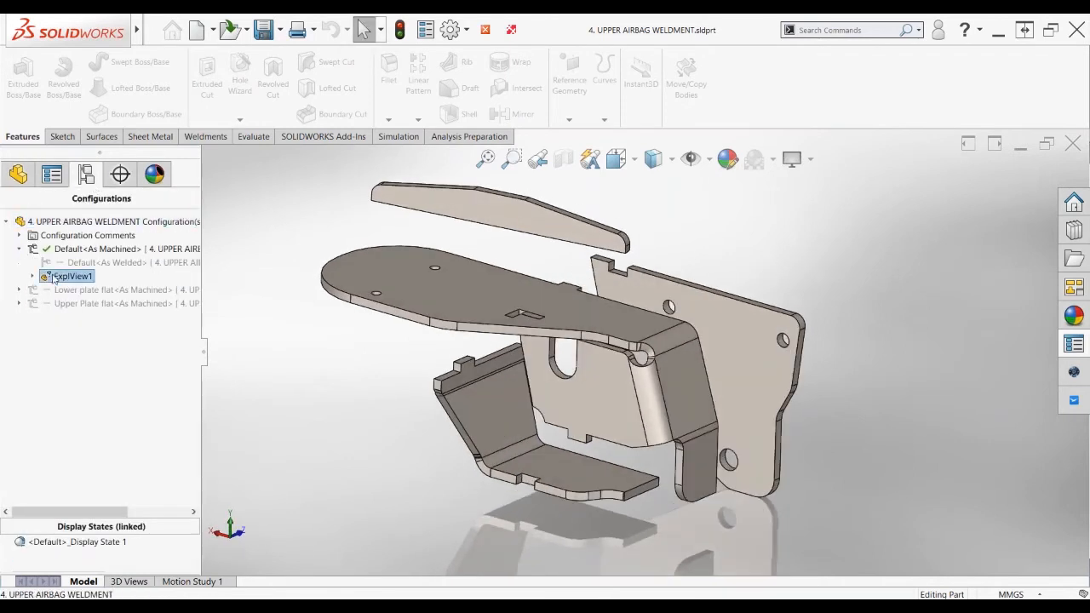
pyautogui.doubleClick(52, 278)
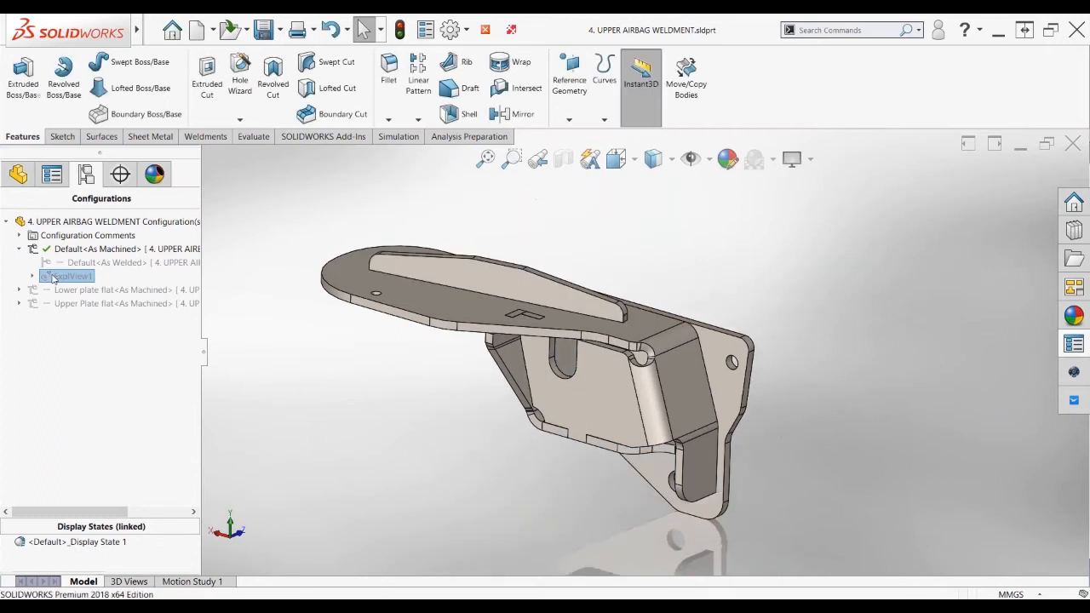
pyautogui.click(18, 173)
pyautogui.click(149, 137)
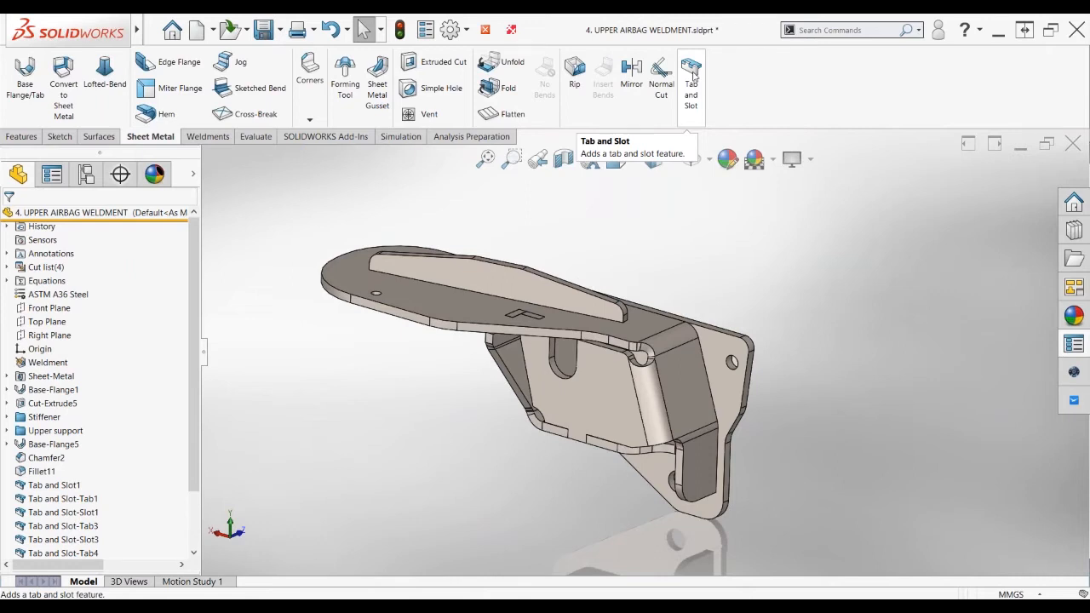
# Create a Tab and Slot using the upper plate's long edge for tabs and the lower plate's face for slots
pyautogui.click(691, 75)
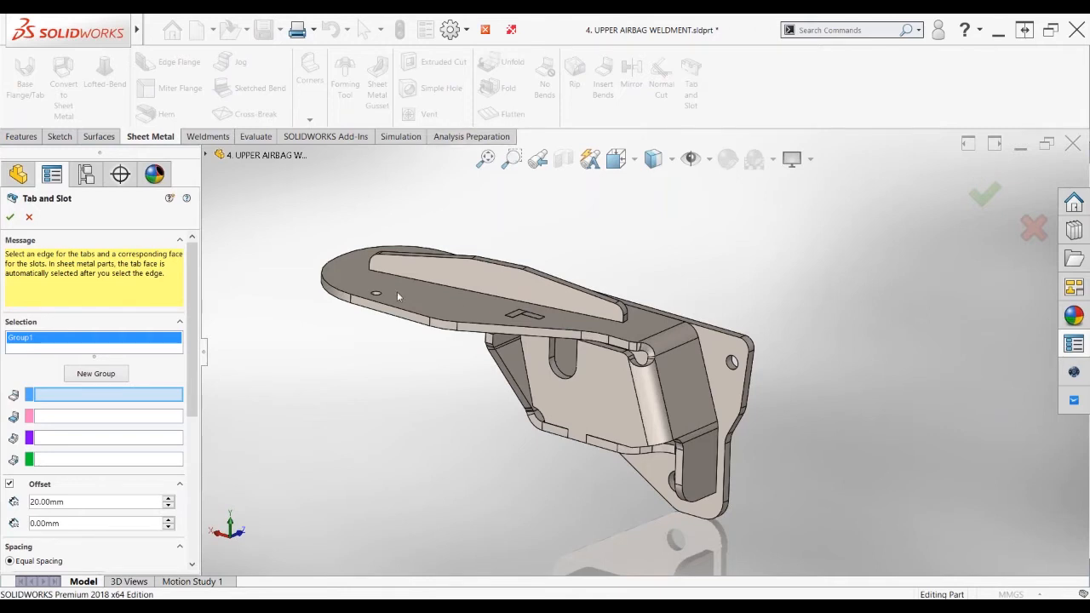
pyautogui.scroll(-3, 456, 303)
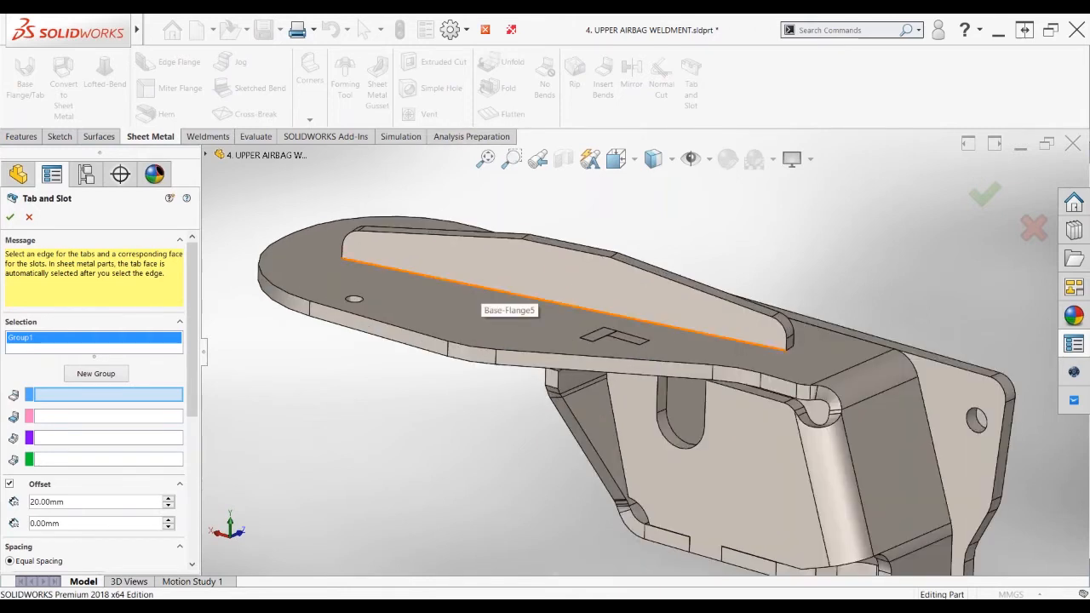
pyautogui.click(490, 287)
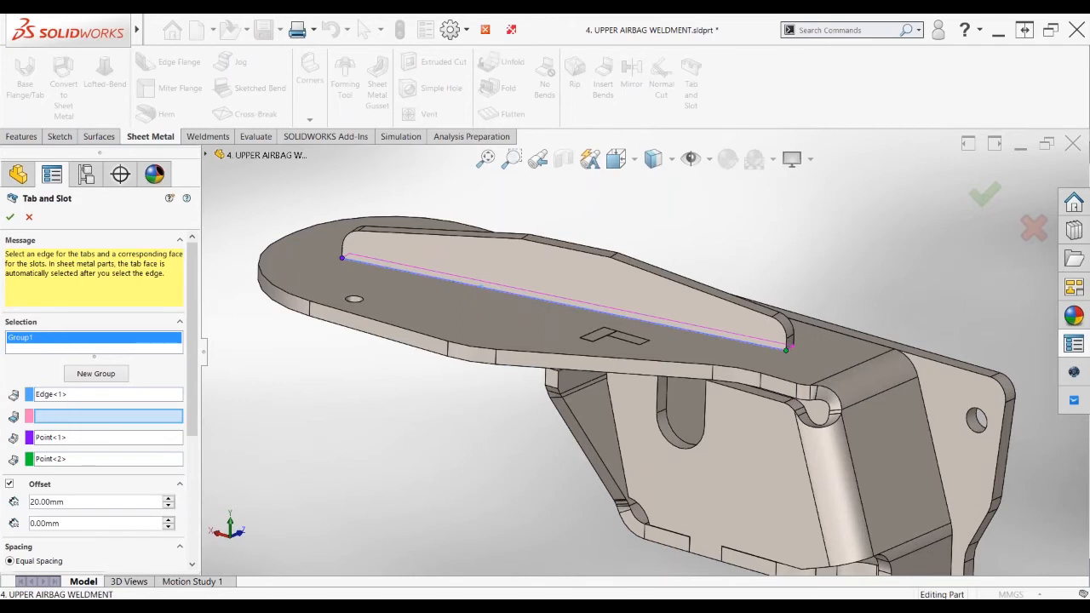
pyautogui.moveTo(385, 413); pyautogui.dragTo(409, 356, button='middle')
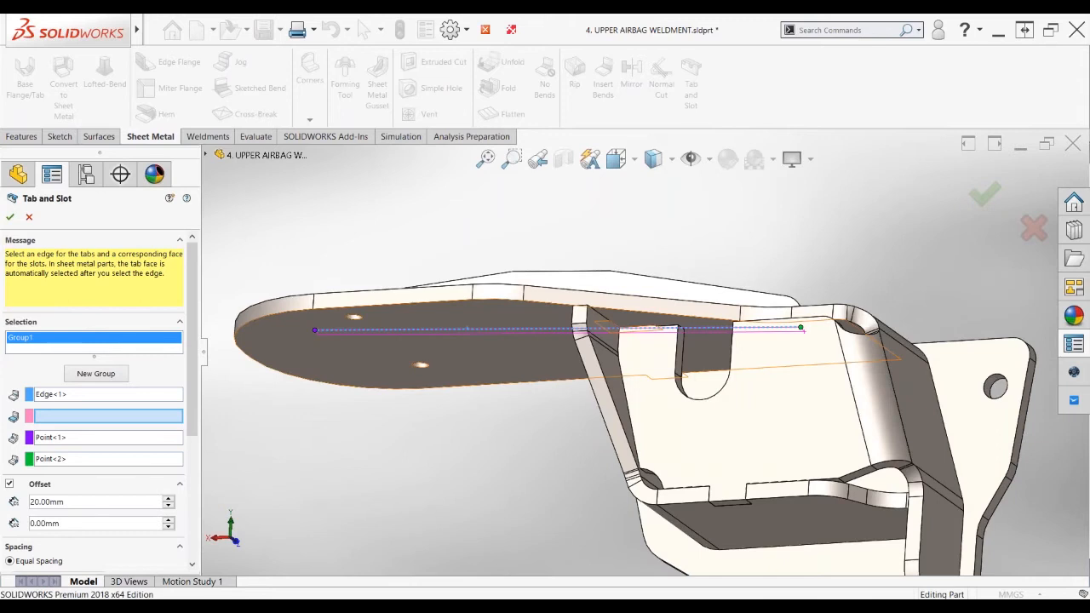
pyautogui.click(417, 353)
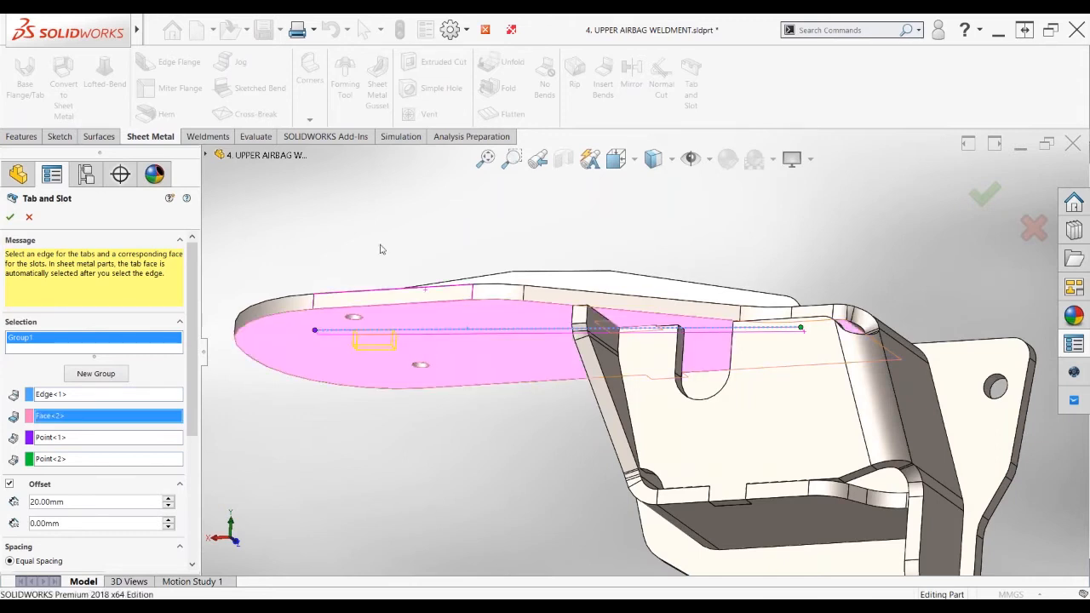
pyautogui.moveTo(381, 248); pyautogui.dragTo(382, 308, button='middle')
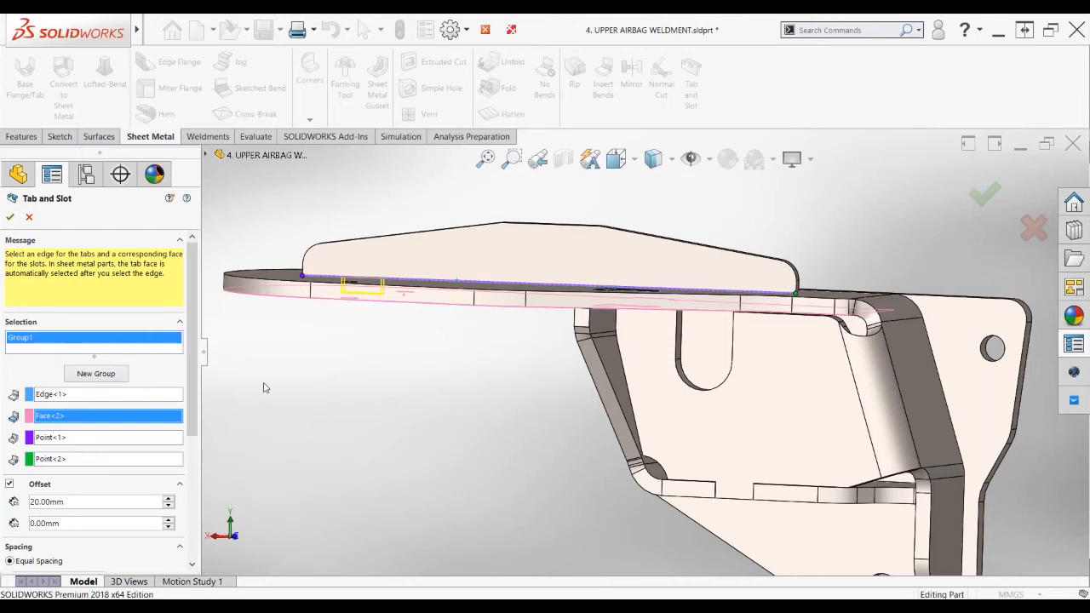
# Set the second end offset of the tab pattern to 20 mm
pyautogui.moveTo(190, 374); pyautogui.dragTo(190, 411)
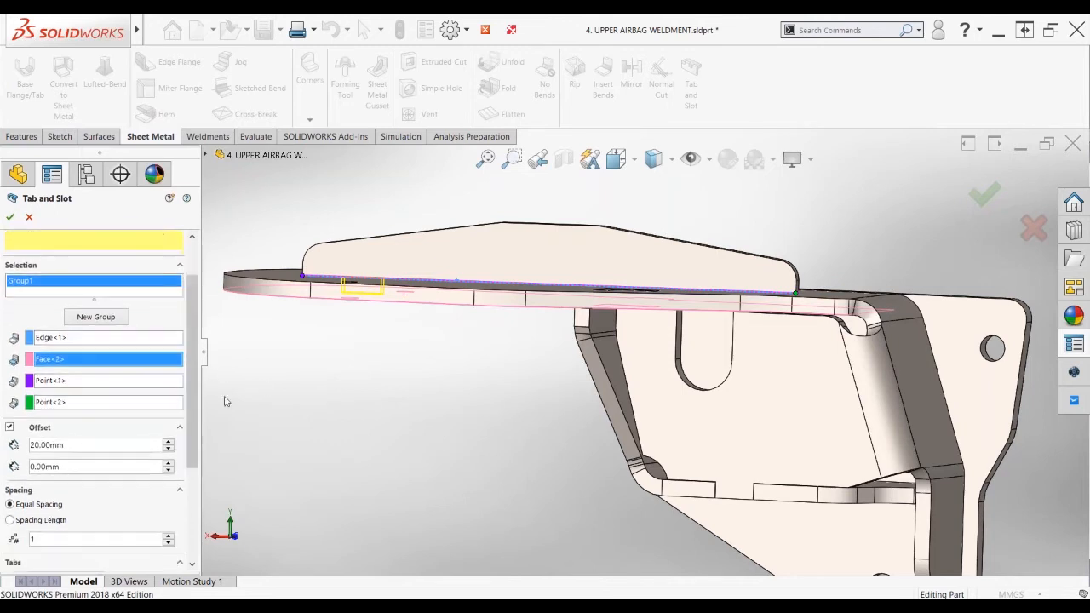
pyautogui.doubleClick(72, 467)
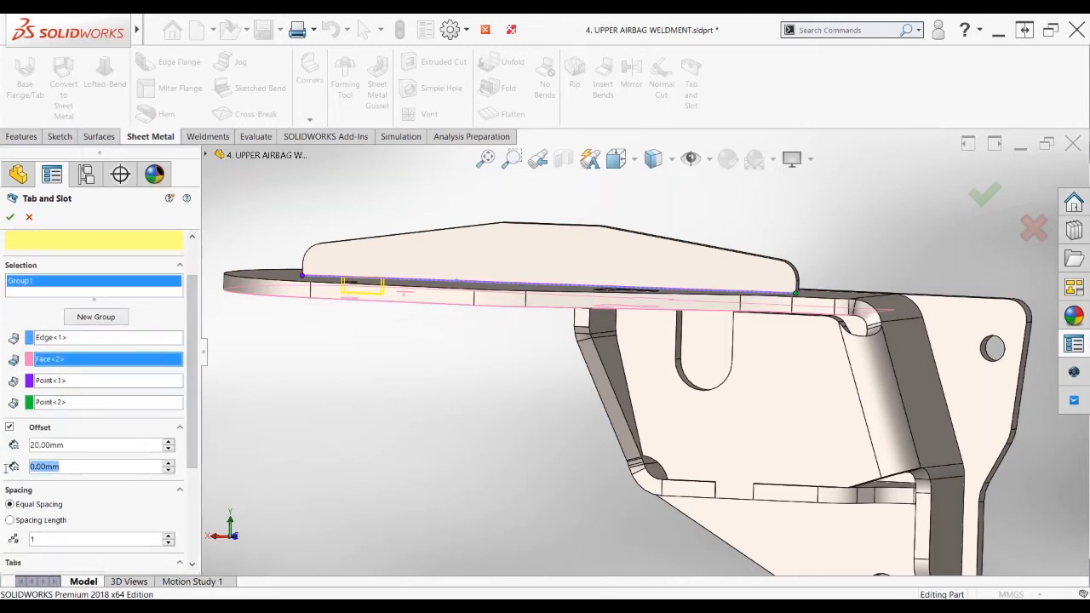
pyautogui.write('20')
pyautogui.press('Return')
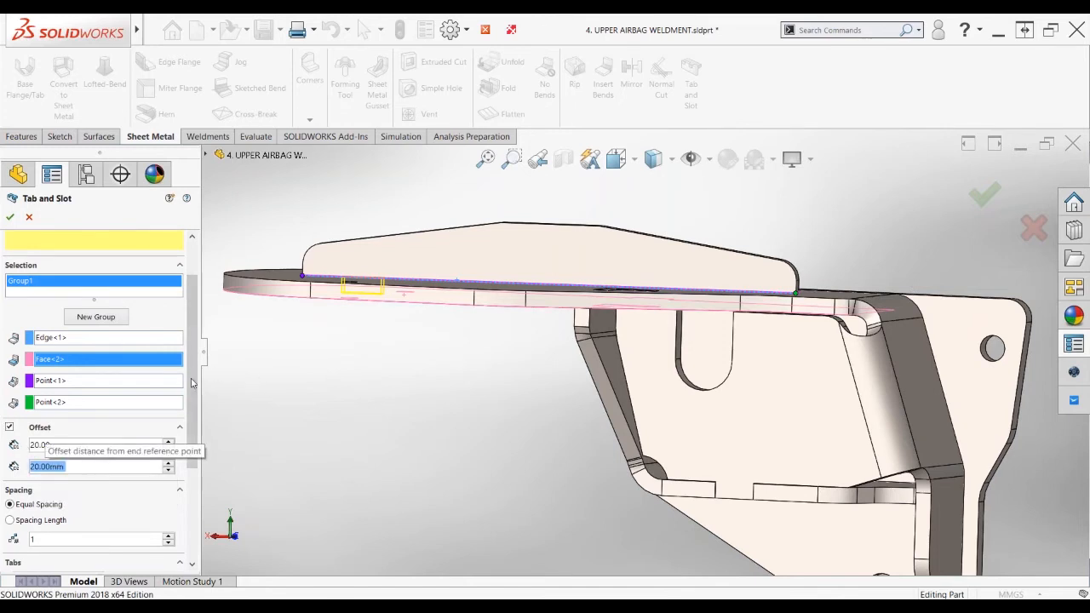
# Reduce the tab pattern to two evenly spaced tabs
pyautogui.scroll(-3, 193, 383)
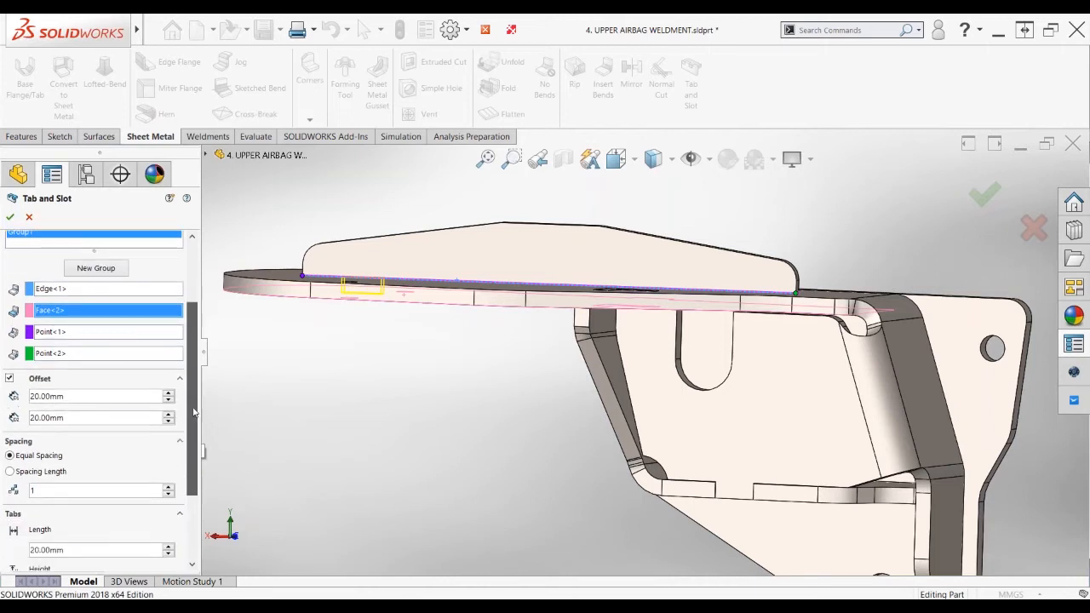
pyautogui.click(169, 475)
pyautogui.click(169, 474)
pyautogui.click(168, 474)
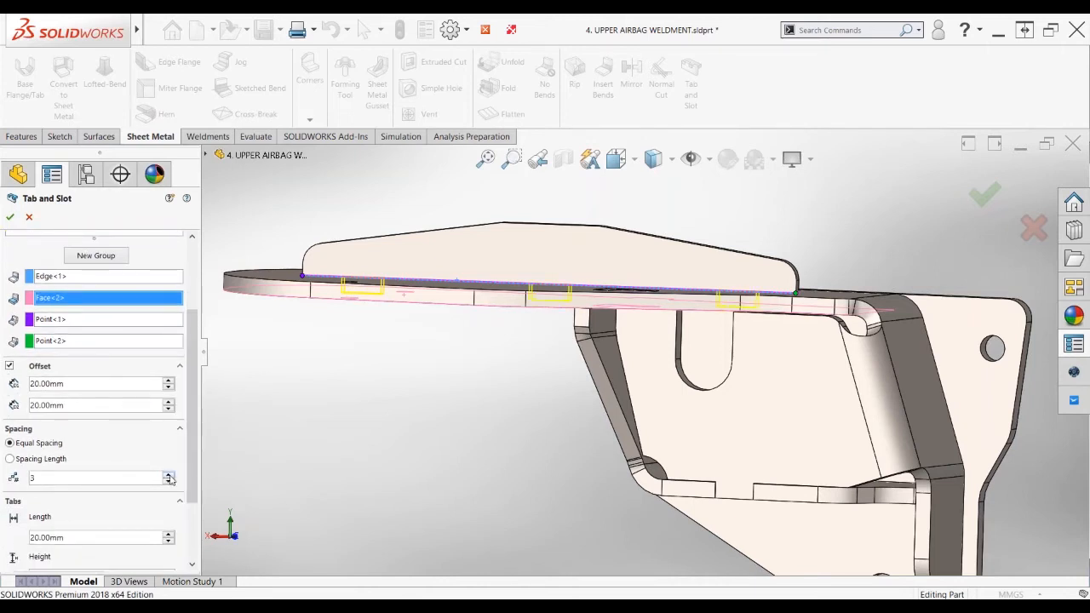
pyautogui.click(169, 475)
pyautogui.click(169, 481)
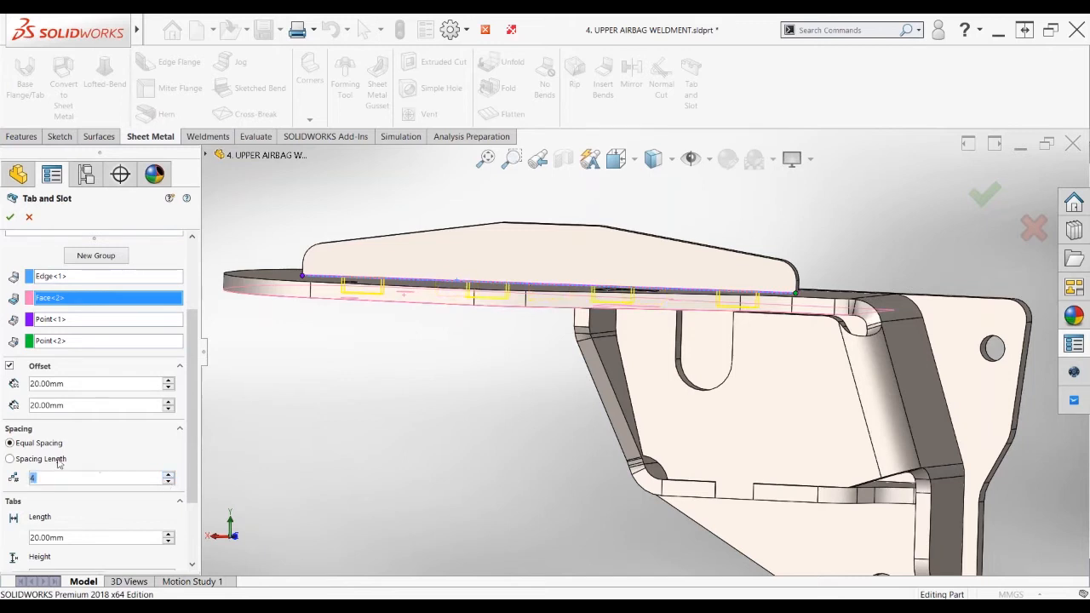
pyautogui.click(169, 482)
pyautogui.click(168, 482)
pyautogui.moveTo(196, 463); pyautogui.dragTo(198, 507)
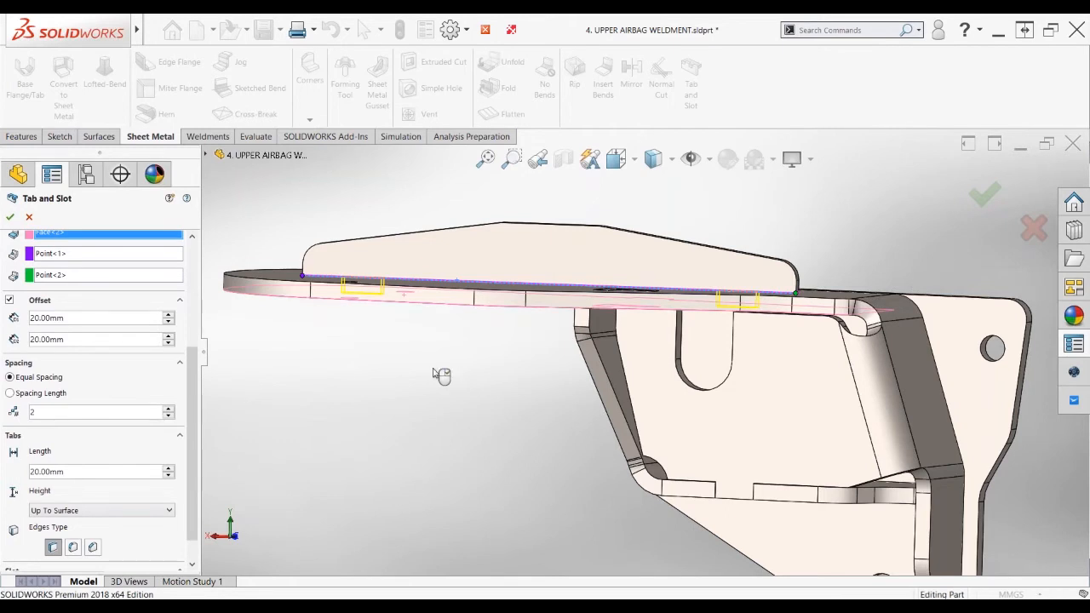
pyautogui.moveTo(434, 373); pyautogui.dragTo(383, 305, button='middle')
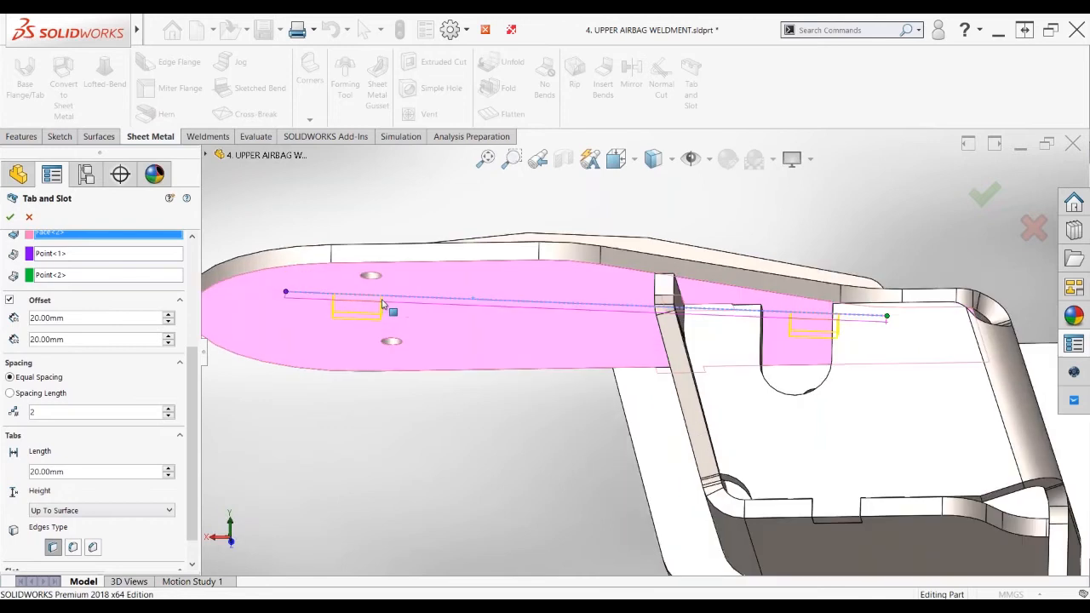
# Preview a 50 mm tab length, return it to 20 mm, and open the tab Height choices
pyautogui.scroll(-2, 383, 305)
pyautogui.scroll(-1, 358, 315)
pyautogui.click(169, 467)
pyautogui.click(169, 467)
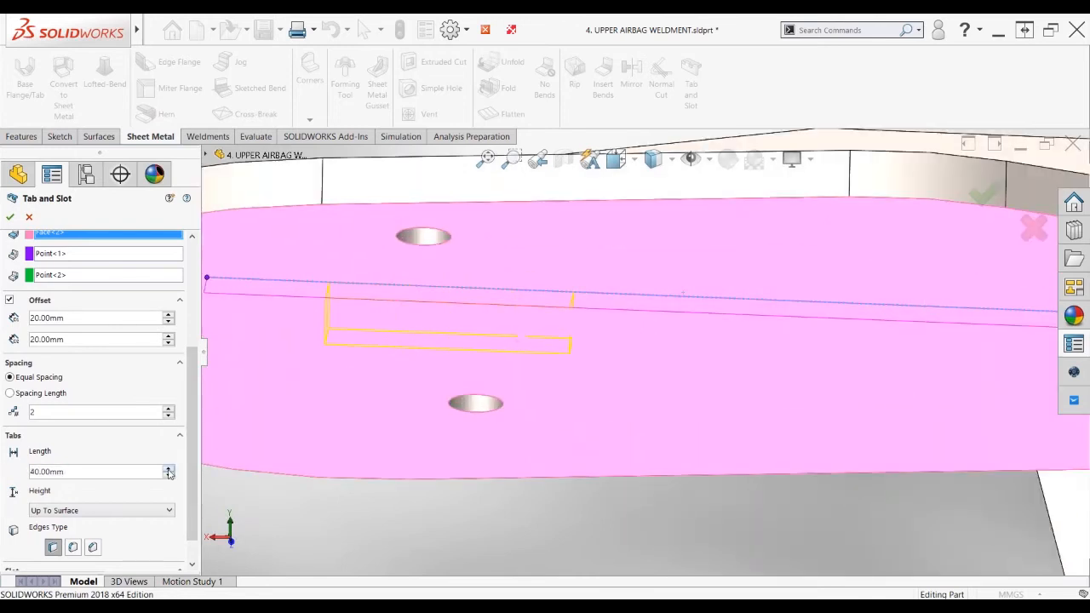
pyautogui.click(169, 467)
pyautogui.click(169, 476)
pyautogui.click(169, 476)
pyautogui.click(170, 476)
pyautogui.click(149, 510)
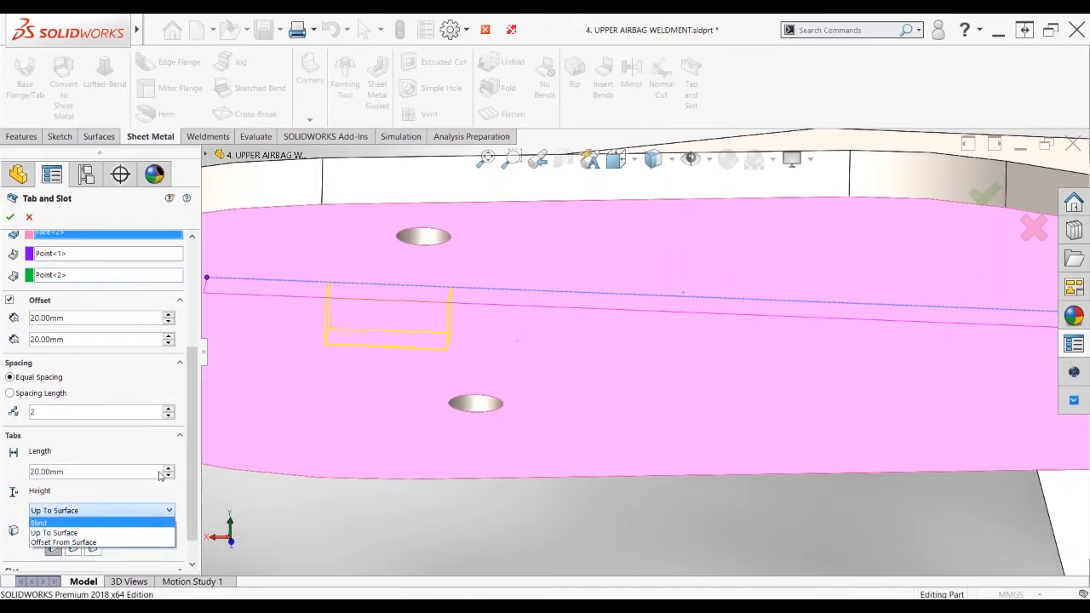
# Keep tab height at Up To Surface and give the tab edges a 3 mm chamfer
pyautogui.click(98, 535)
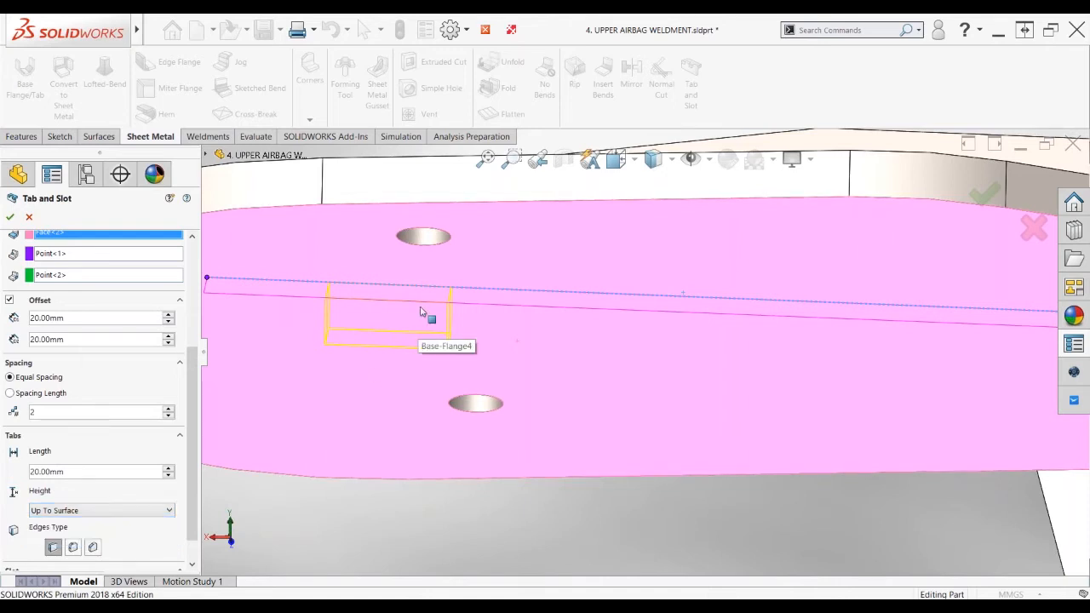
pyautogui.scroll(-3, 423, 311)
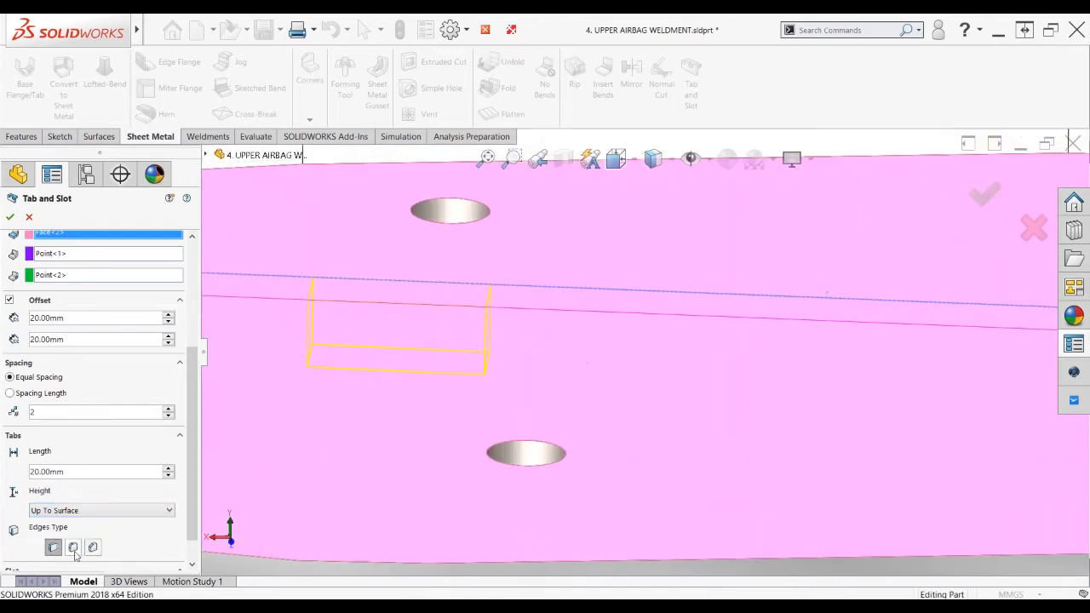
pyautogui.click(73, 548)
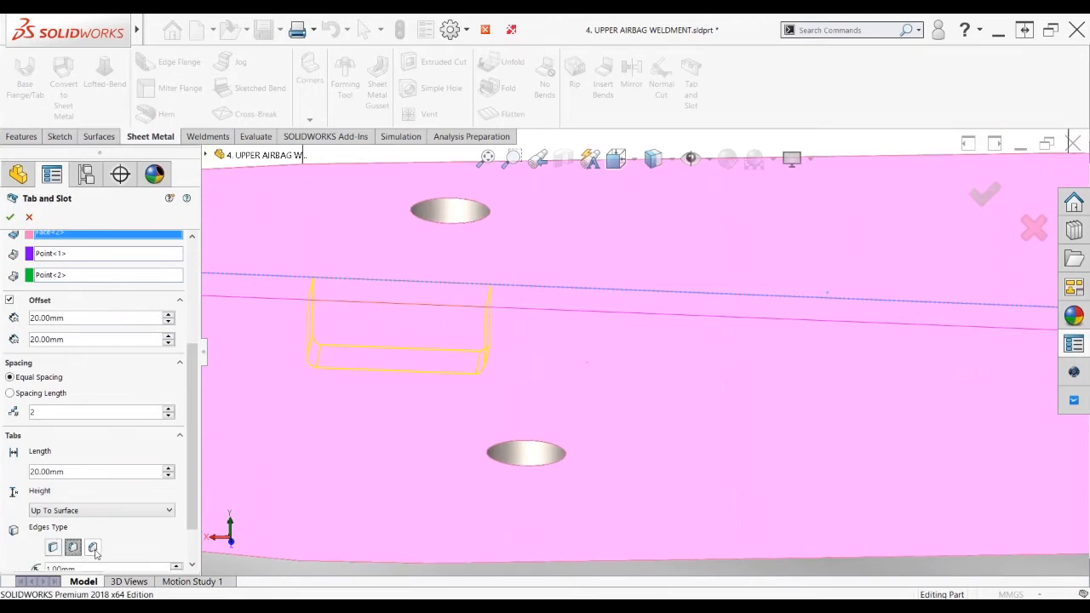
pyautogui.click(93, 550)
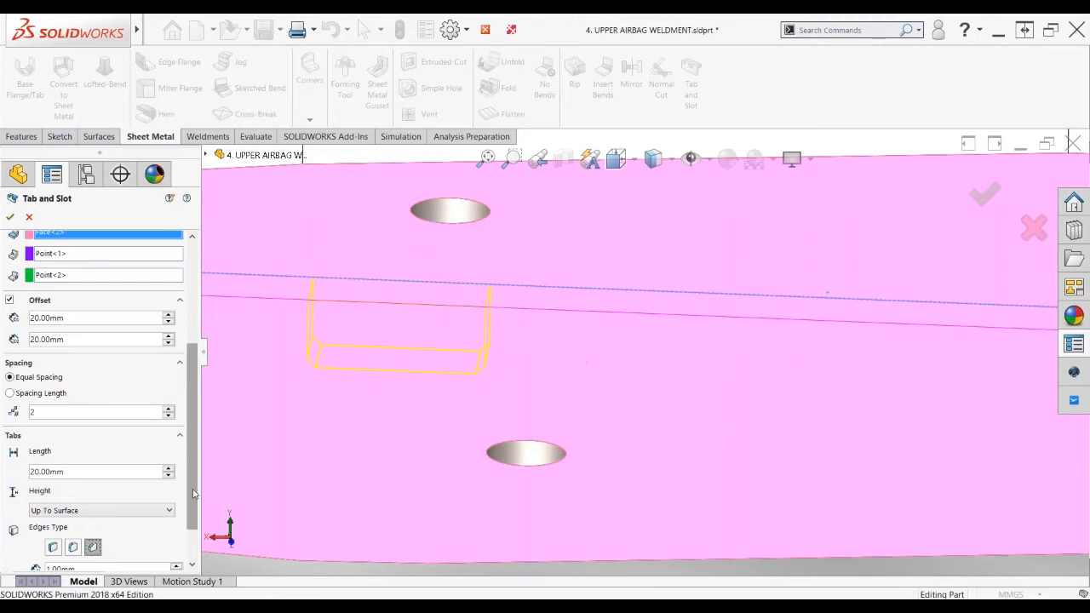
pyautogui.moveTo(192, 494); pyautogui.dragTo(193, 524)
pyautogui.moveTo(85, 516); pyautogui.dragTo(15, 518)
pyautogui.write('3')
pyautogui.press('Return')
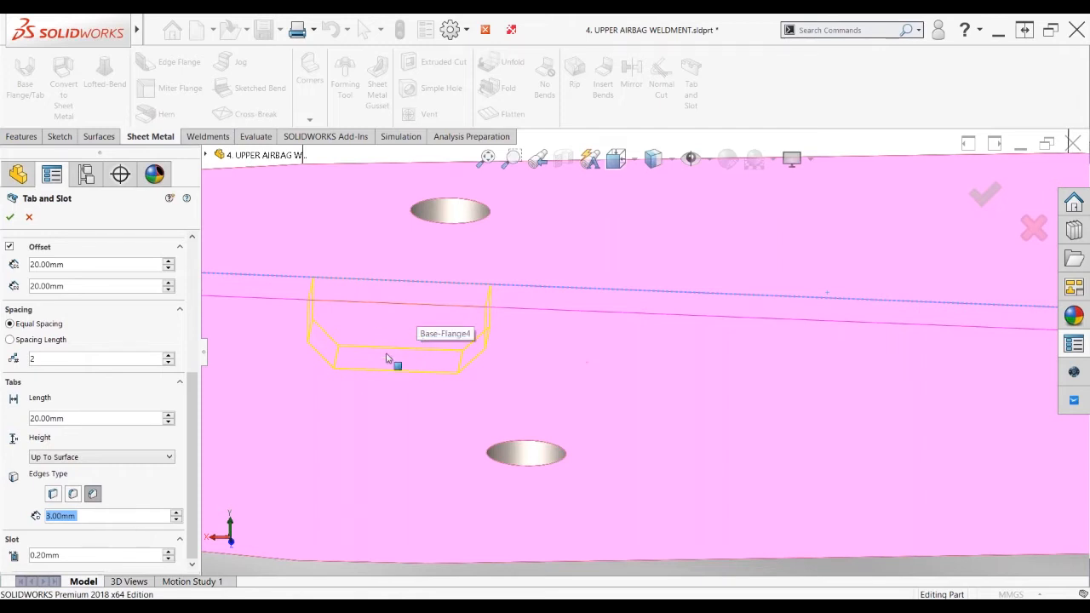
pyautogui.scroll(5, 387, 358)
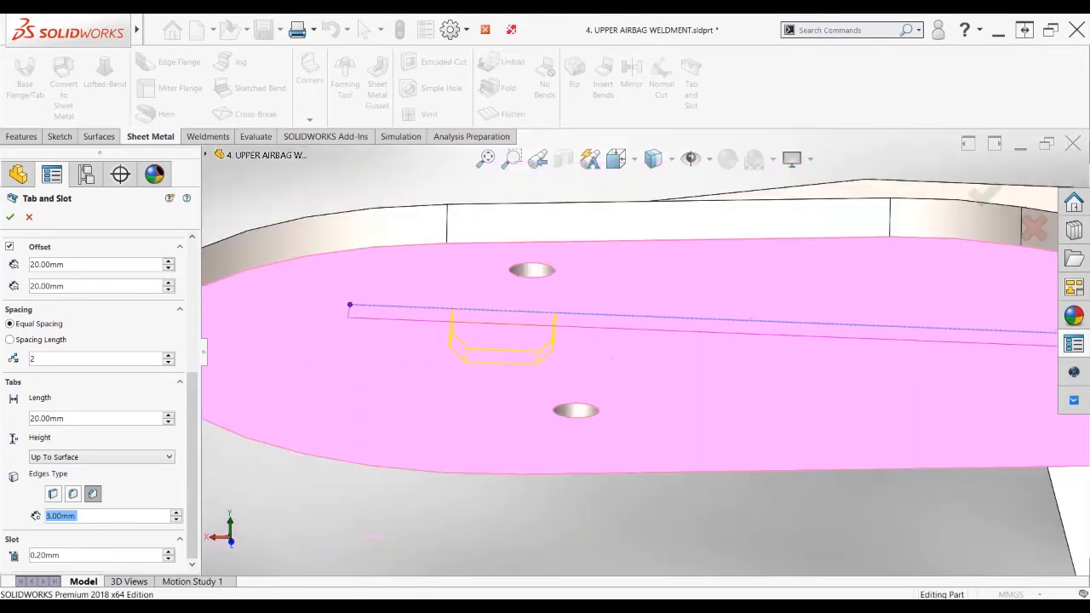
pyautogui.scroll(6, 778, 361)
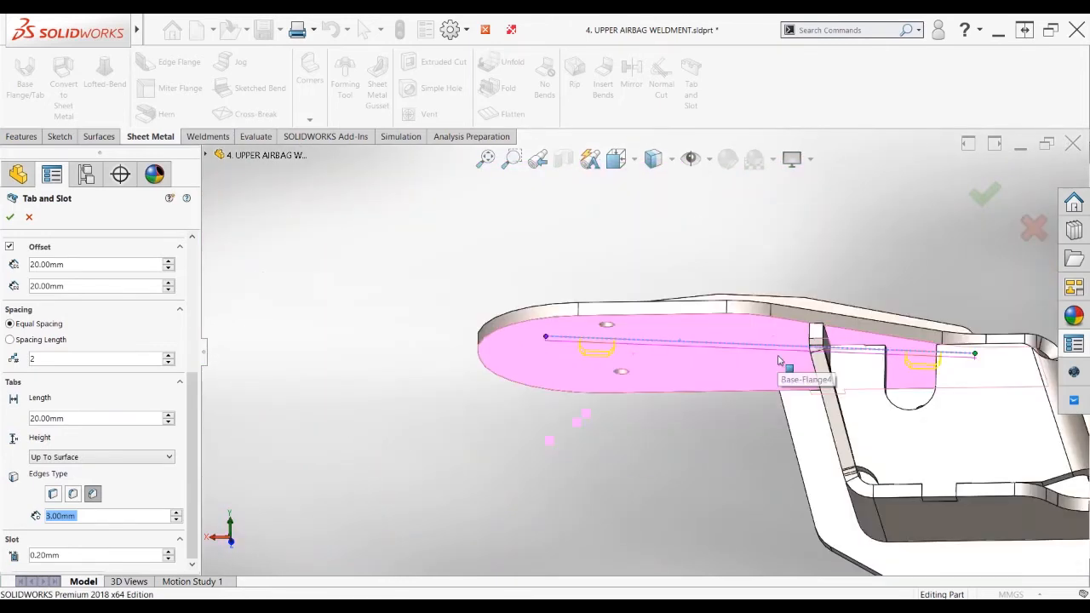
pyautogui.moveTo(778, 360); pyautogui.dragTo(779, 400, button='middle')
# Accept the Tab and Slot feature and orbit to inspect the slot in the top plate
pyautogui.click(11, 218)
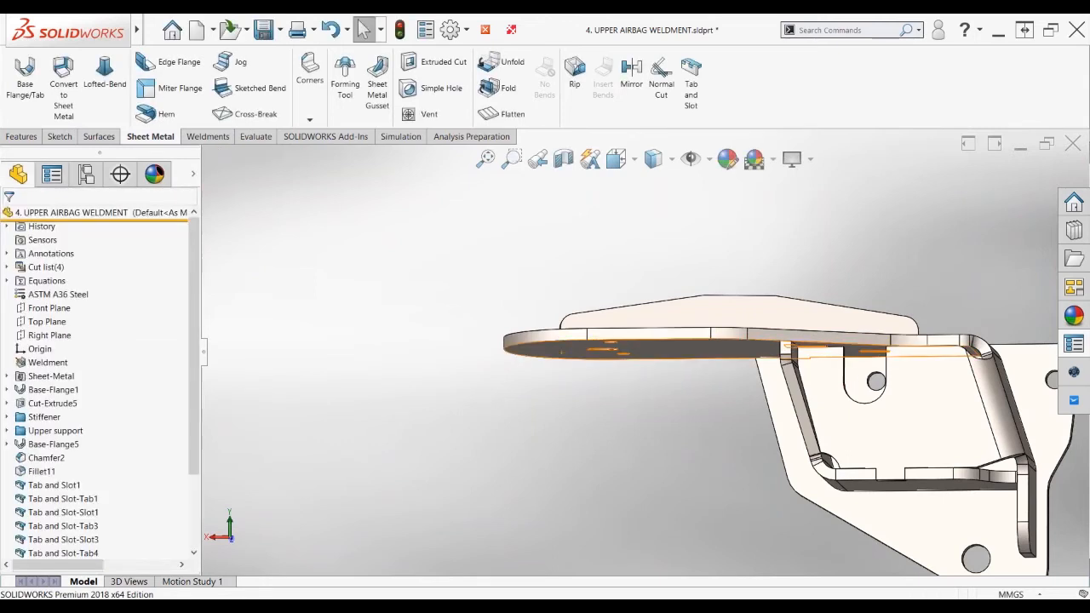
pyautogui.scroll(-4, 669, 379)
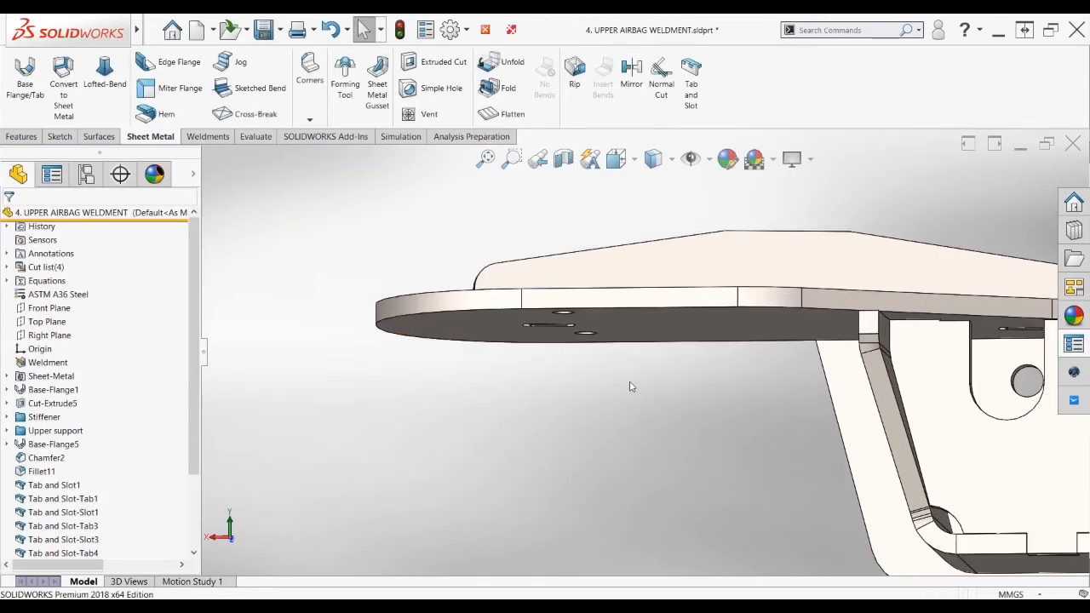
pyautogui.moveTo(631, 387); pyautogui.dragTo(594, 428, button='middle')
pyautogui.scroll(5, 801, 398)
pyautogui.scroll(-2, 801, 397)
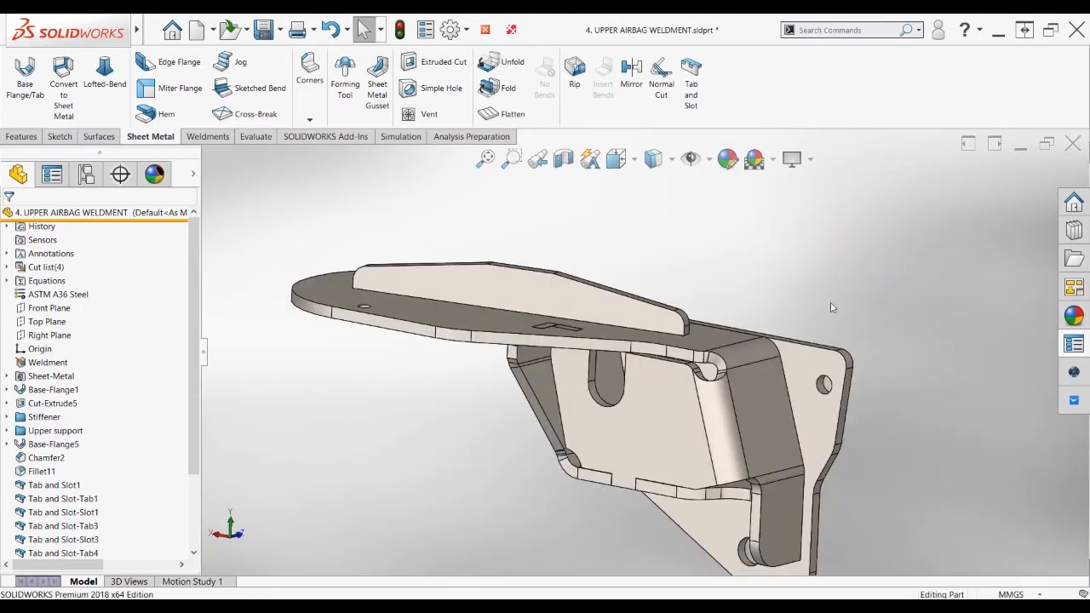
pyautogui.moveTo(832, 306); pyautogui.dragTo(779, 311, button='middle')
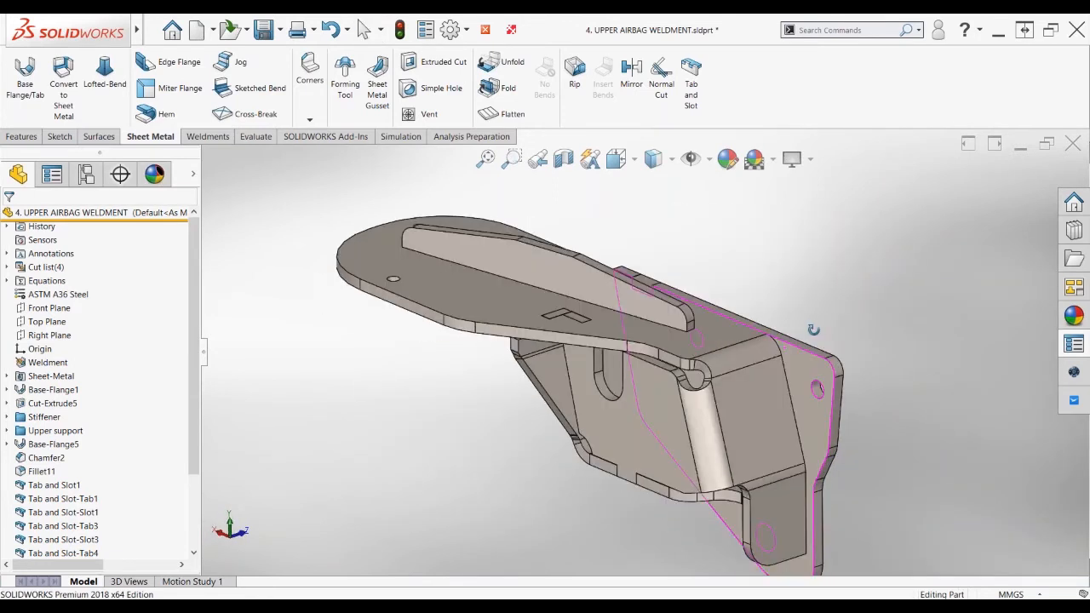
pyautogui.click(62, 499)
# Edit Tab and Slot-Tab1 and add Group2 using a vertical edge and the flange face
pyautogui.click(74, 470)
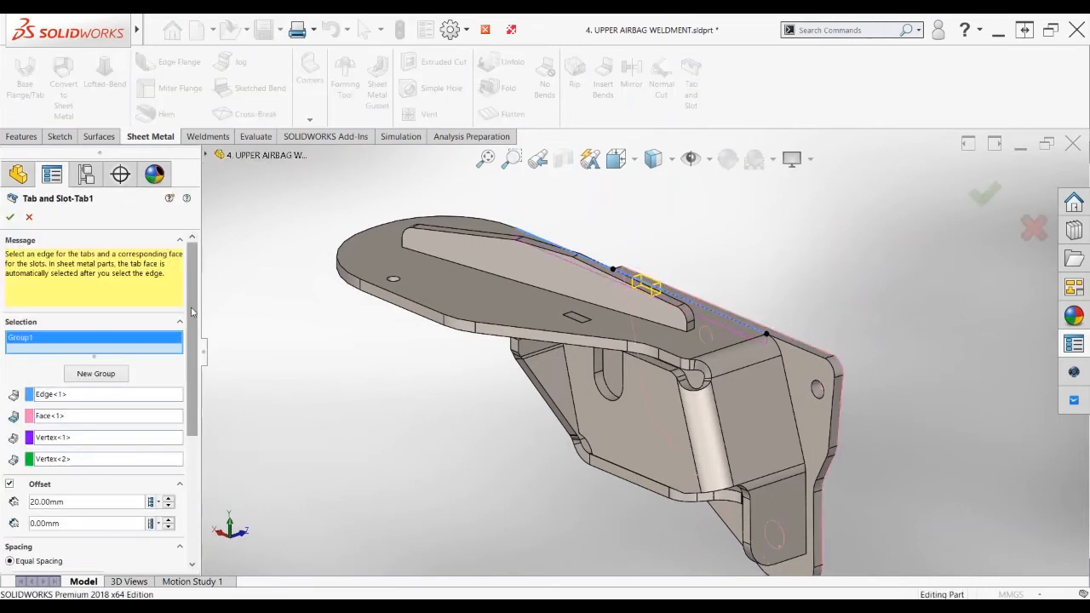
pyautogui.moveTo(192, 312); pyautogui.dragTo(209, 334)
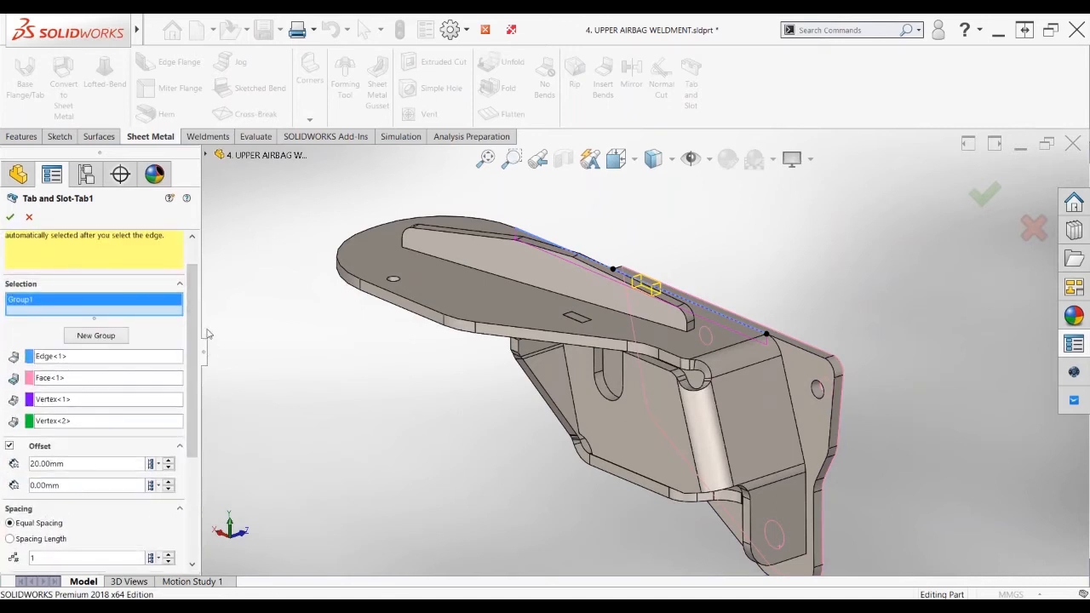
pyautogui.click(109, 337)
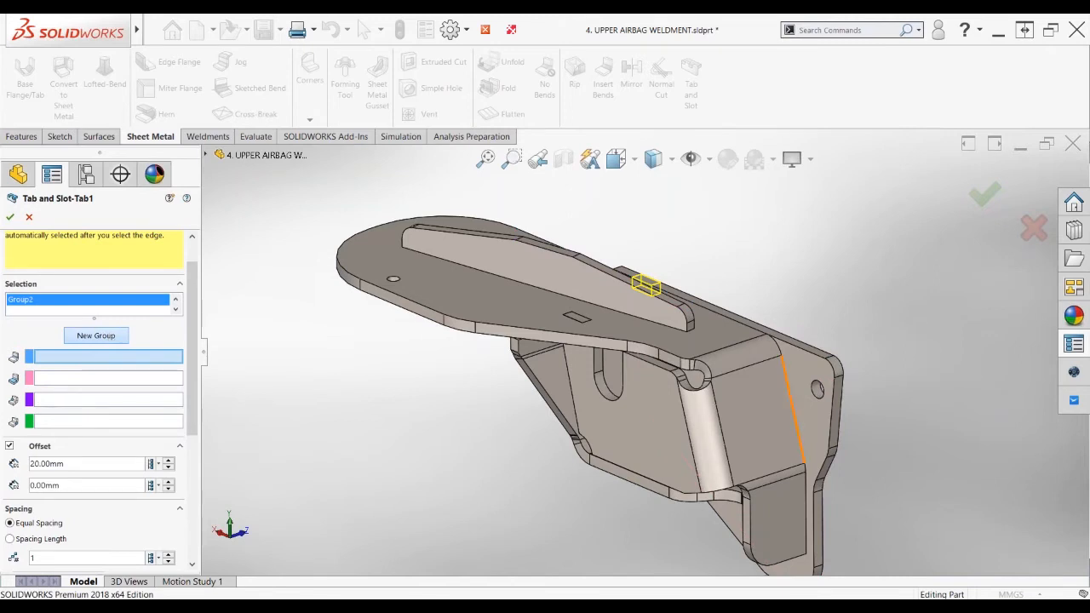
pyautogui.click(790, 394)
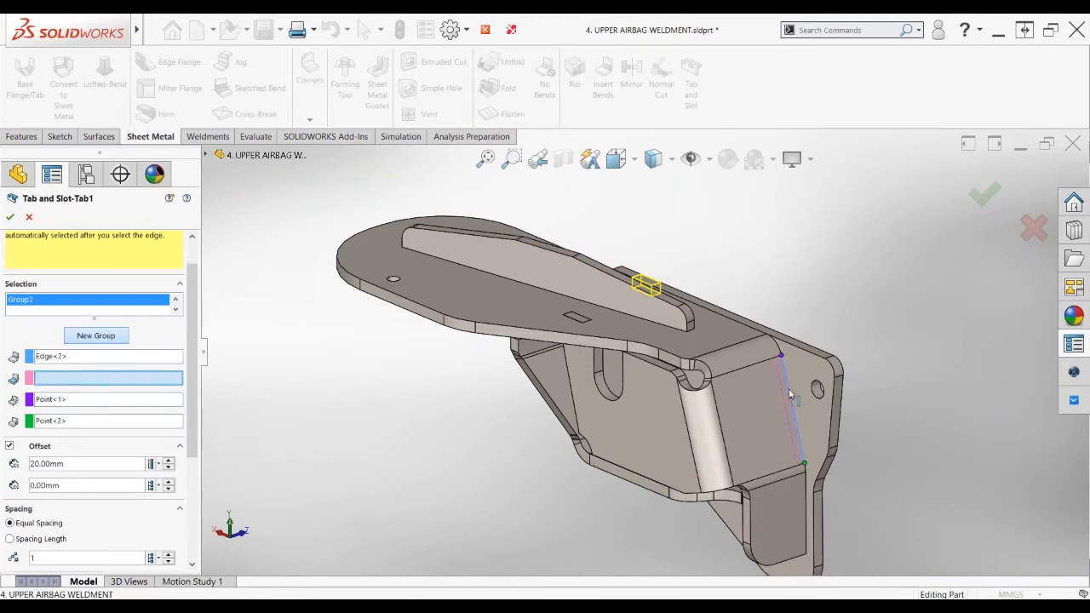
pyautogui.moveTo(784, 390); pyautogui.dragTo(838, 384, button='middle')
pyautogui.click(838, 384)
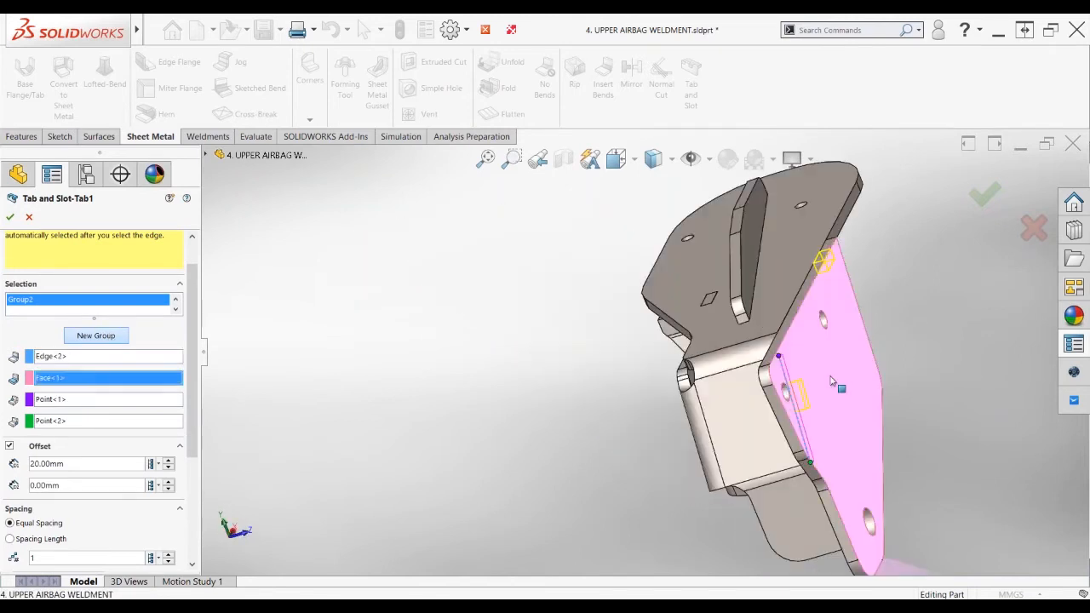
# Add Group3 with another vertical edge on the large flange face, then accept the feature
pyautogui.click(110, 337)
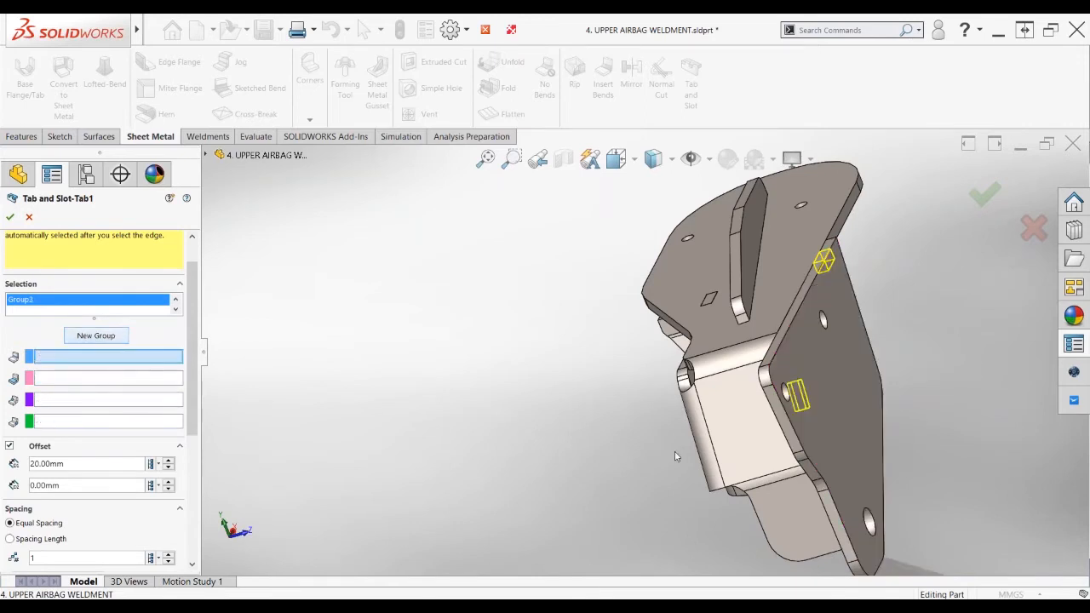
pyautogui.moveTo(674, 451); pyautogui.dragTo(836, 479, button='middle')
pyautogui.click(800, 518)
pyautogui.click(836, 477)
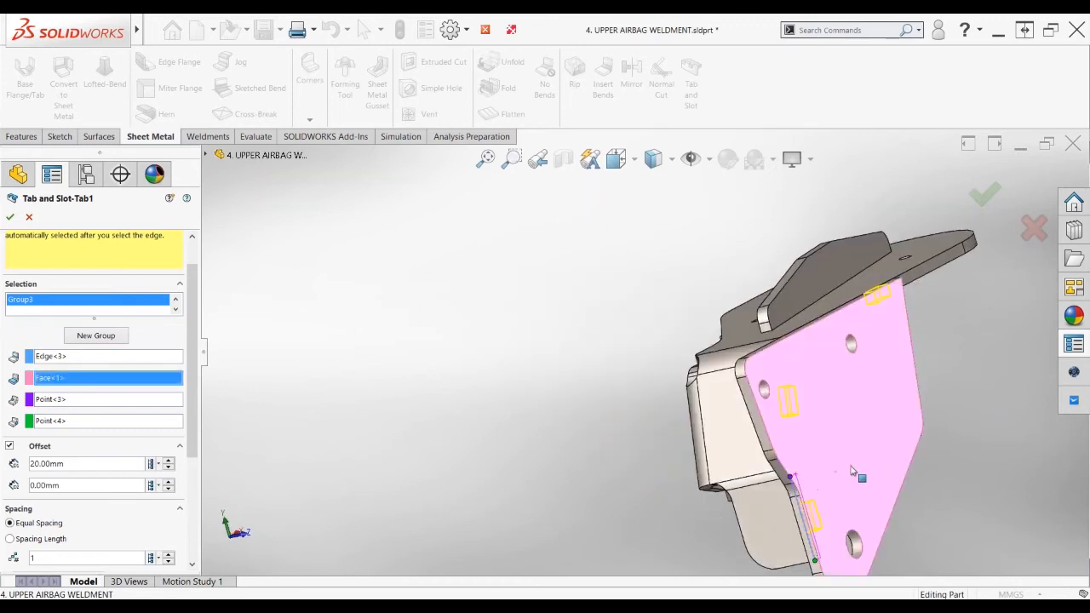
pyautogui.click(985, 195)
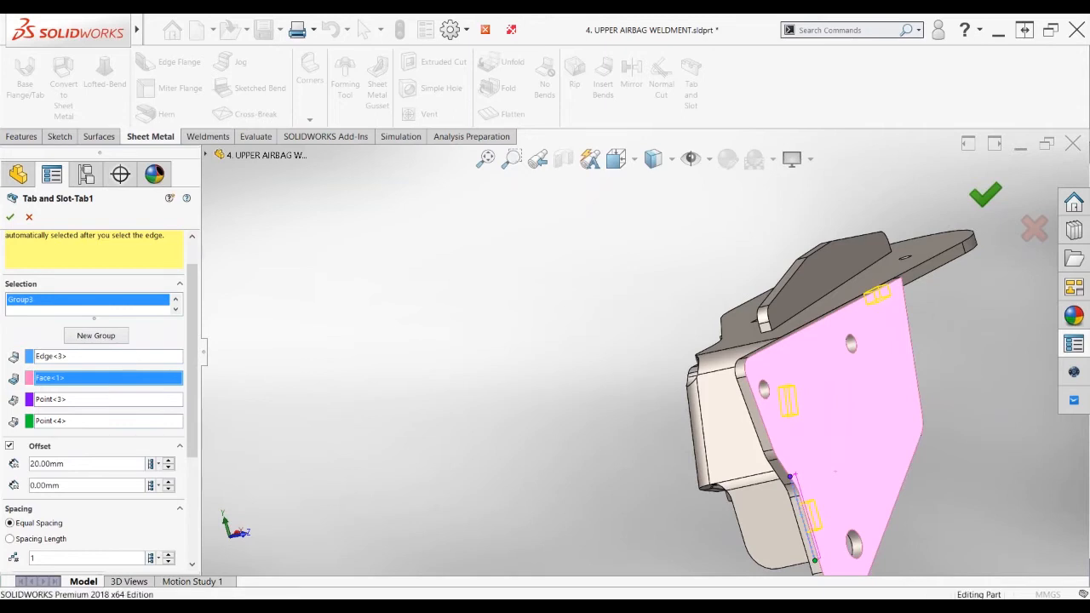
# Play ExplView1, then collapse it back to assembled and return to the FeatureManager tree
pyautogui.scroll(2, 856, 400)
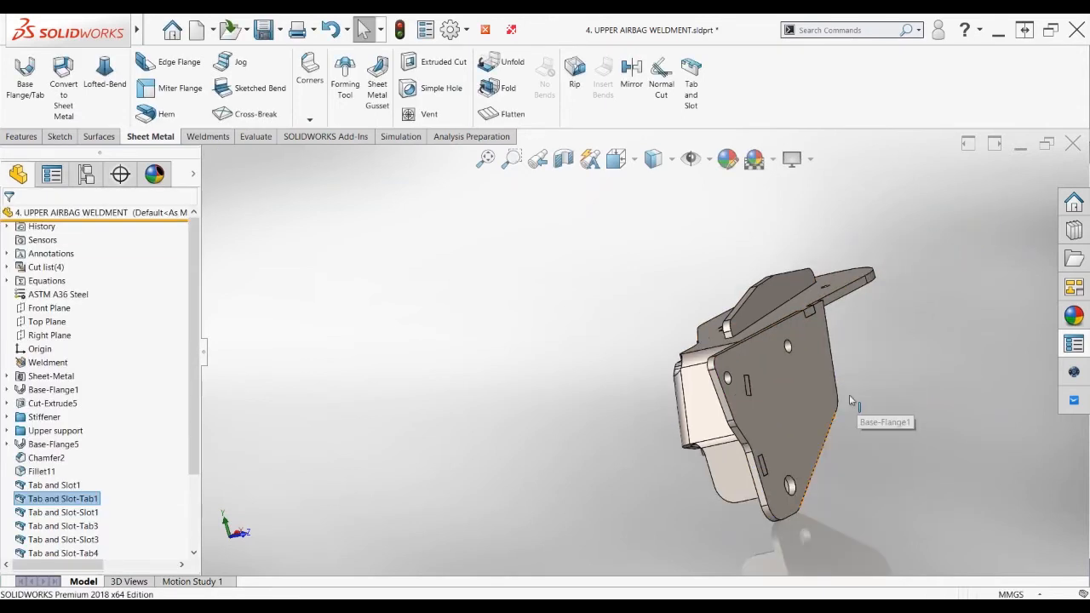
pyautogui.moveTo(854, 401); pyautogui.dragTo(933, 393, button='middle')
pyautogui.click(86, 174)
pyautogui.doubleClick(61, 276)
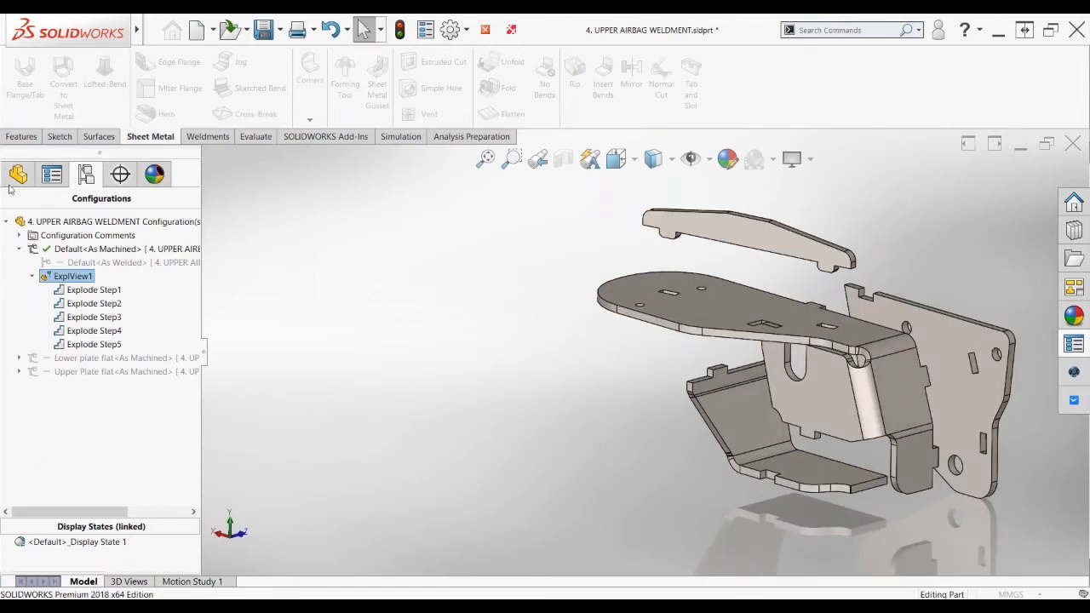
pyautogui.click(44, 176)
pyautogui.click(85, 174)
pyautogui.doubleClick(57, 276)
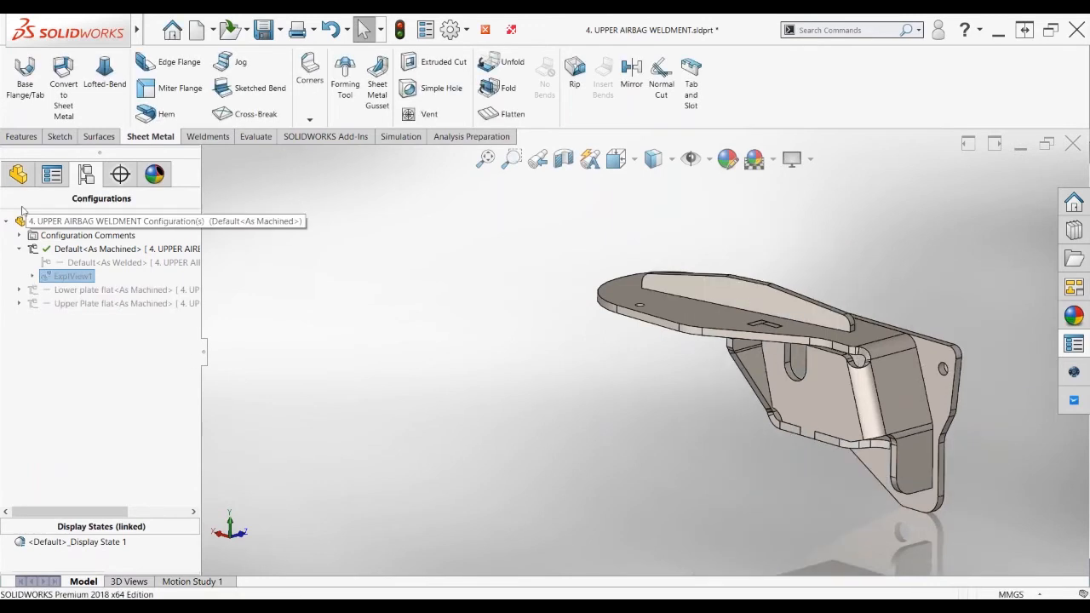
pyautogui.click(8, 175)
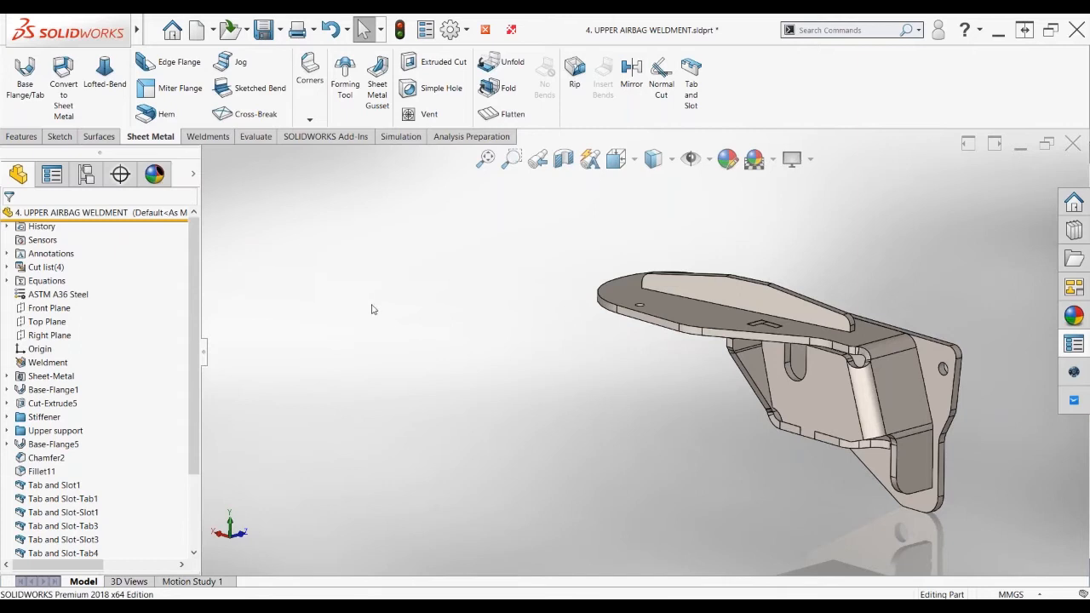
# Close the weldment with Exit_No_Save, then zoom and rotate toward the Direct Editing plate's slot
pyautogui.click(484, 31)
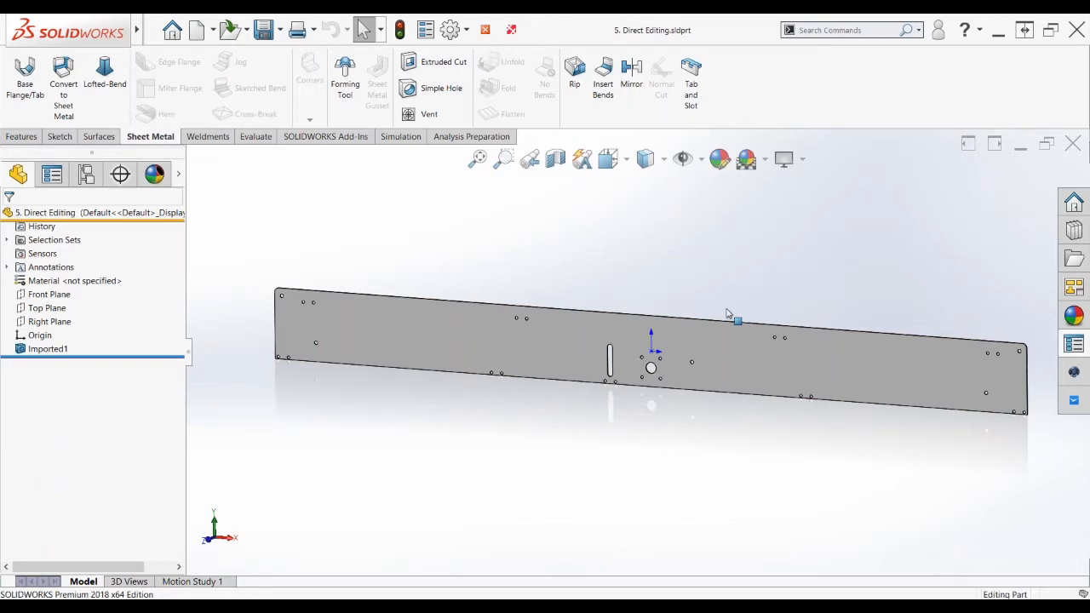
pyautogui.scroll(-5, 647, 360)
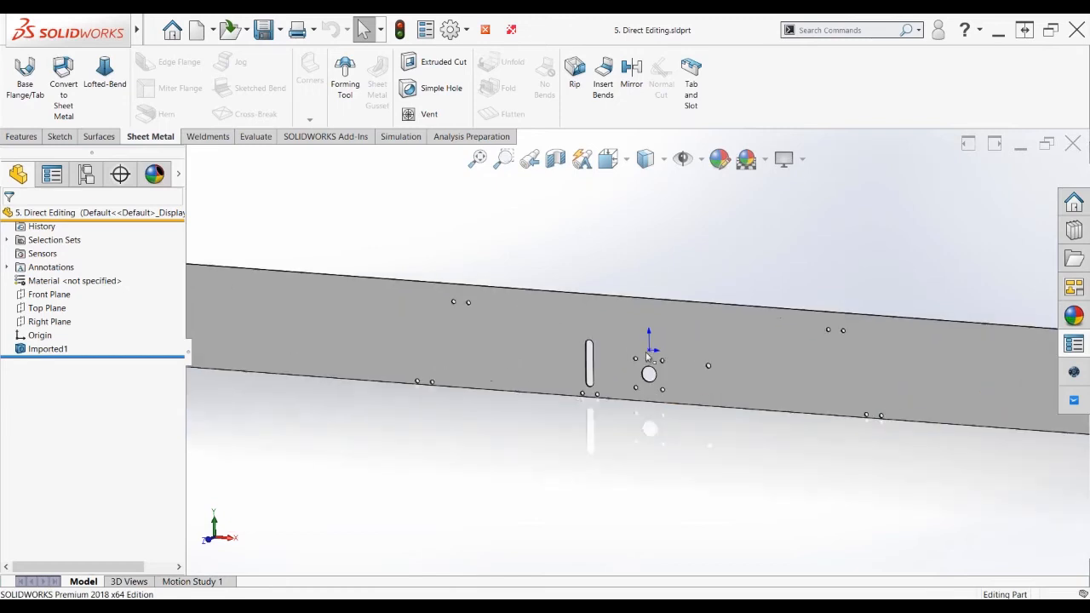
pyautogui.scroll(-2, 647, 358)
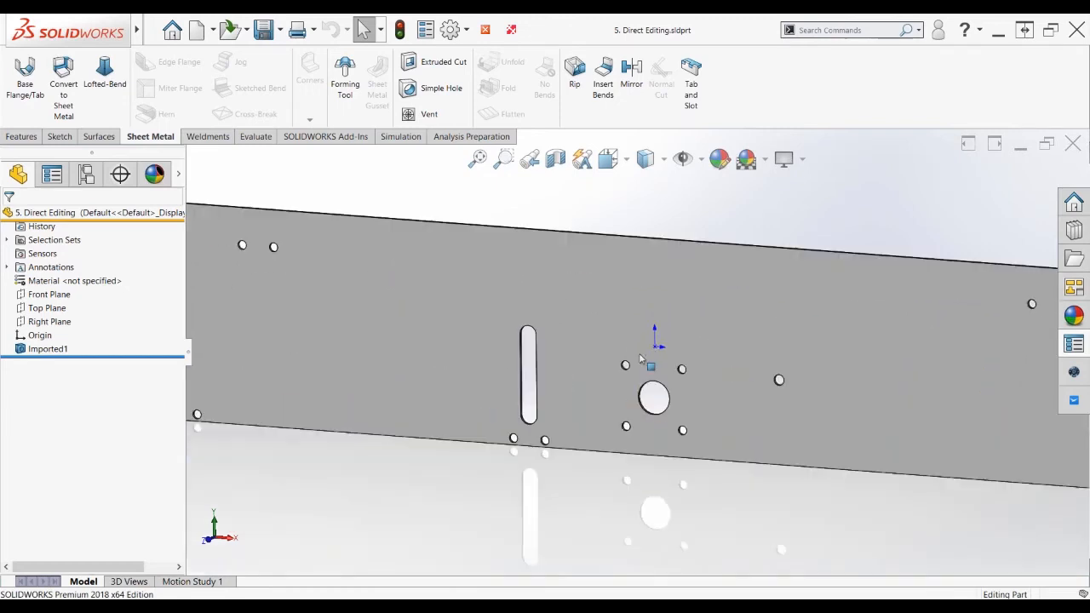
pyautogui.scroll(-3, 545, 386)
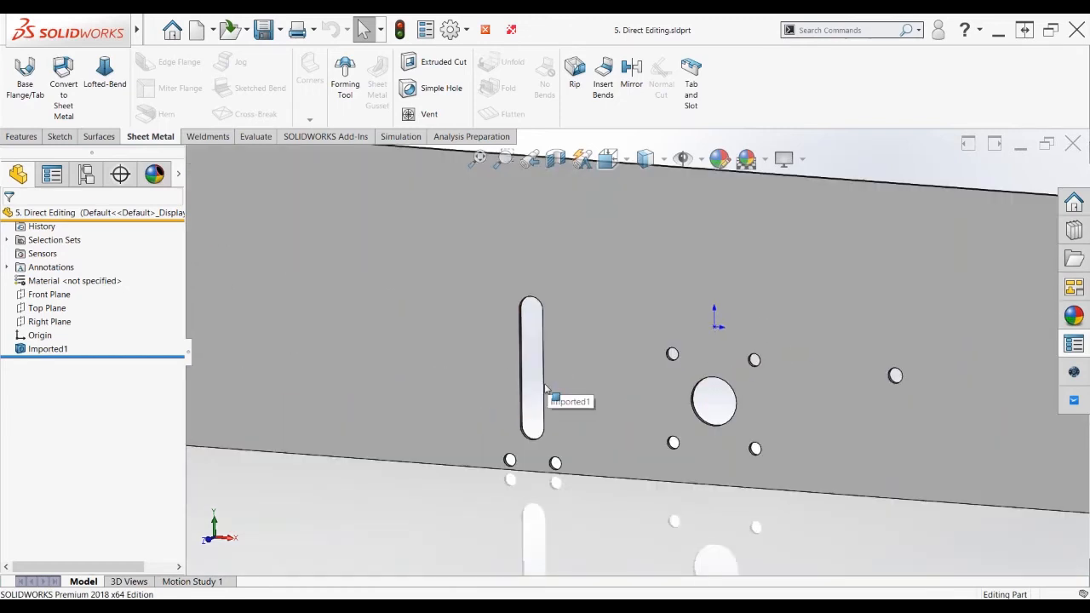
pyautogui.moveTo(542, 394); pyautogui.dragTo(529, 332, button='middle')
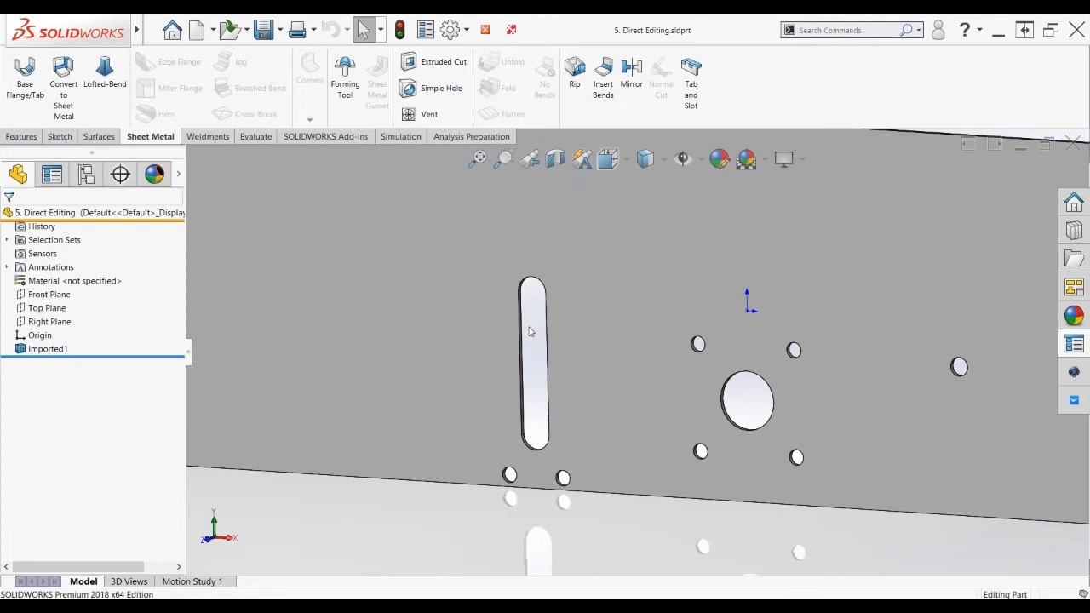
pyautogui.scroll(-2, 550, 393)
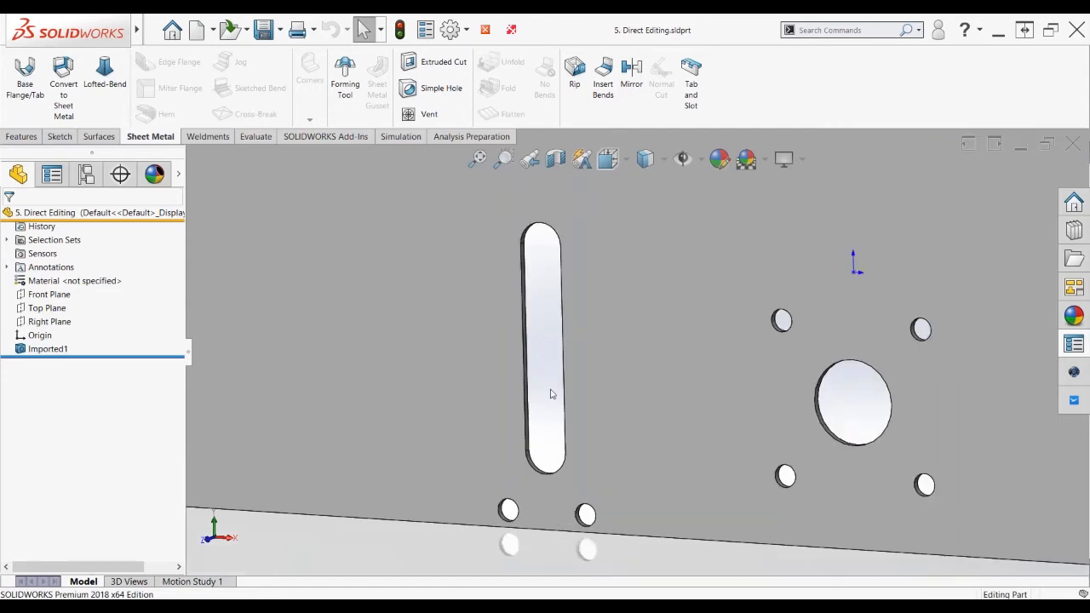
pyautogui.scroll(-2, 550, 393)
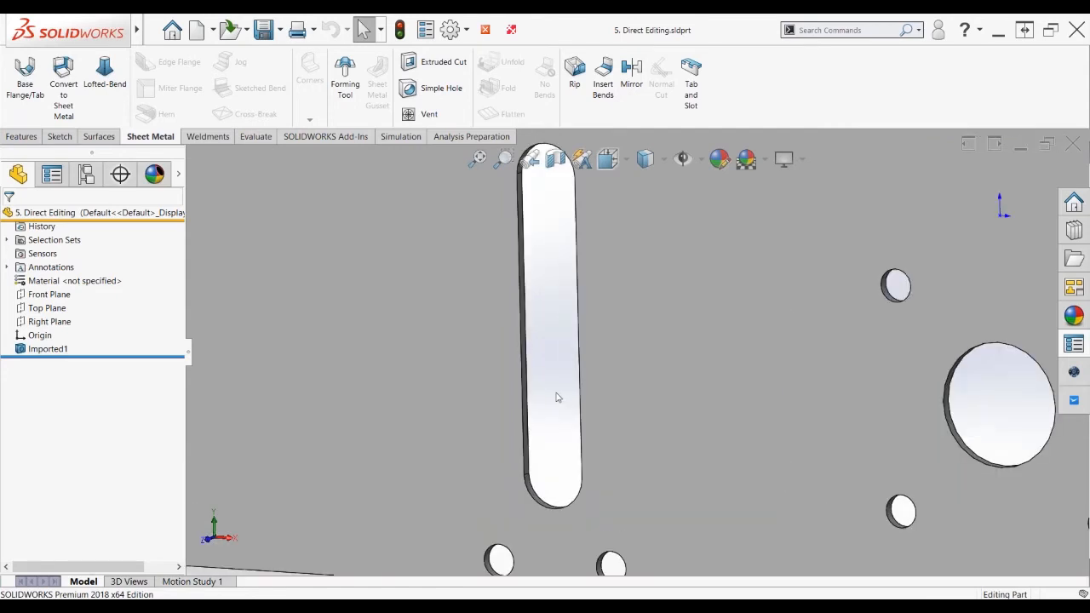
# Select the slot's full edge loop using Select Tangency
pyautogui.click(527, 425)
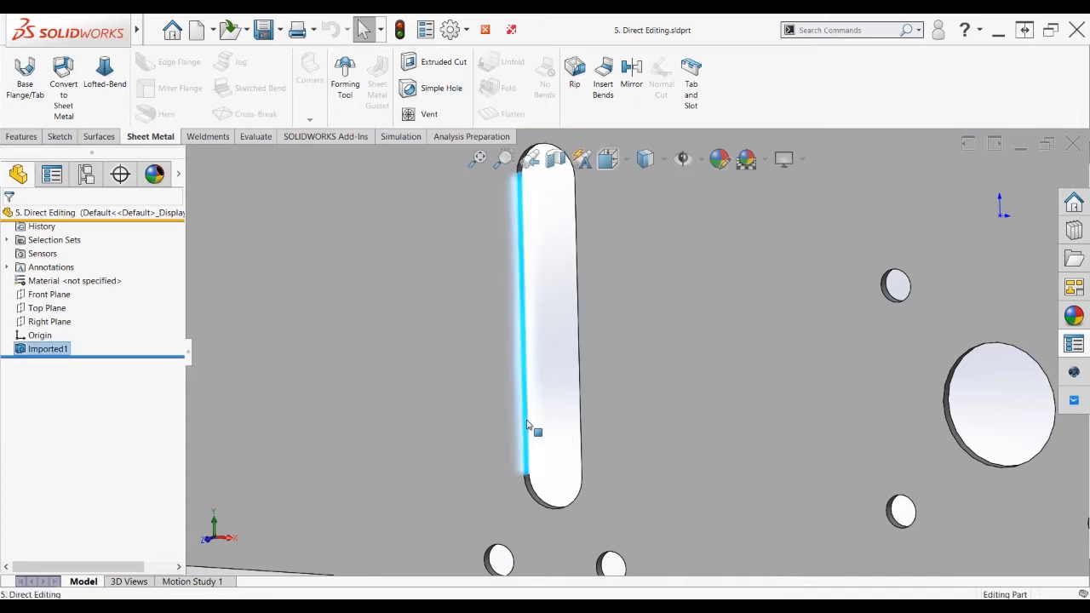
pyautogui.rightClick(527, 425)
pyautogui.click(581, 317)
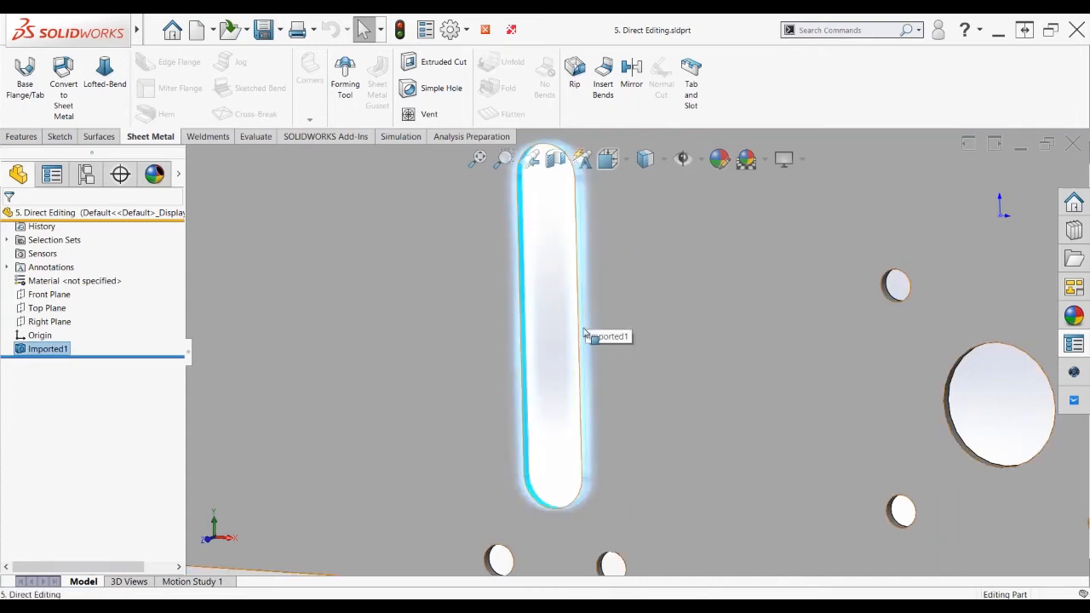
pyautogui.scroll(1, 547, 496)
pyautogui.scroll(-1, 548, 496)
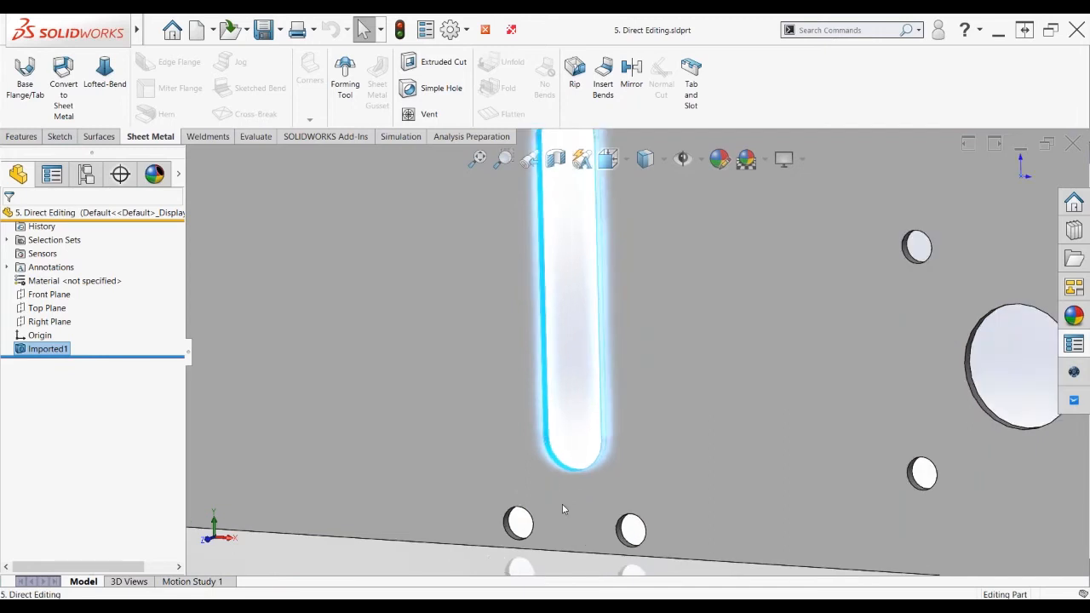
pyautogui.scroll(-3, 545, 538)
# Add the two small holes below the slot to the selection
pyautogui.keyDown('ctrl'); pyautogui.click(484, 515); pyautogui.keyUp('ctrl')
pyautogui.keyDown('ctrl'); pyautogui.click(680, 521); pyautogui.keyUp('ctrl')
pyautogui.press('z')
pyautogui.press('Delete')
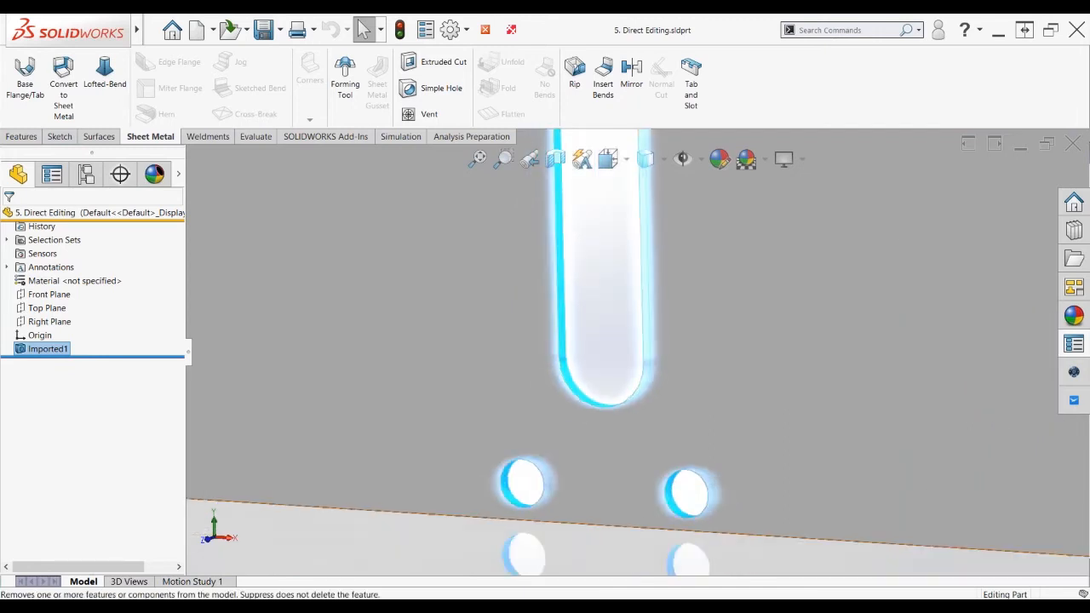
pyautogui.press('z')
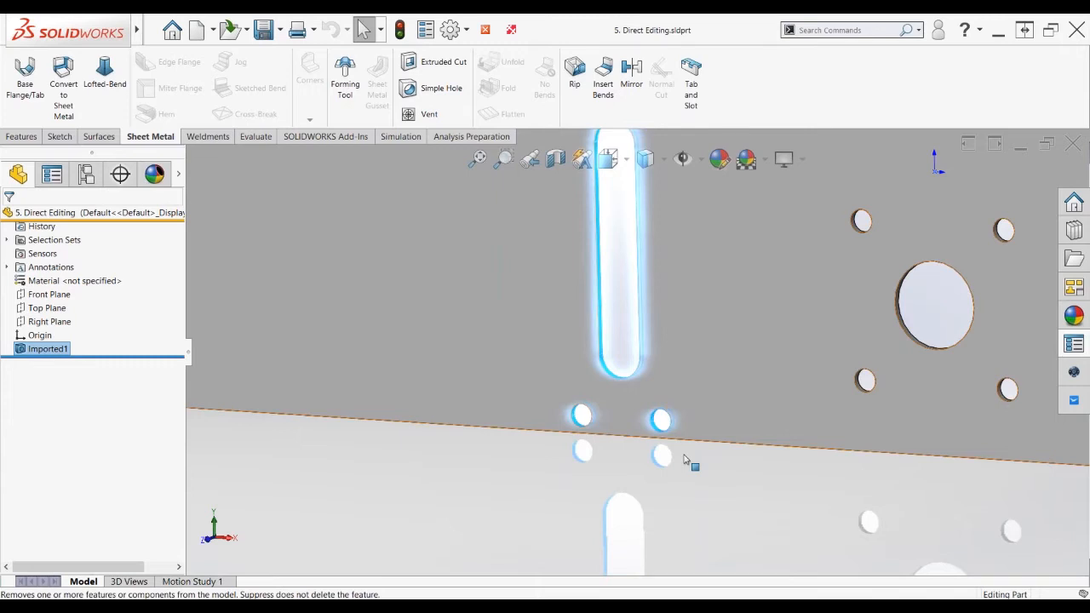
pyautogui.rightClick(482, 459)
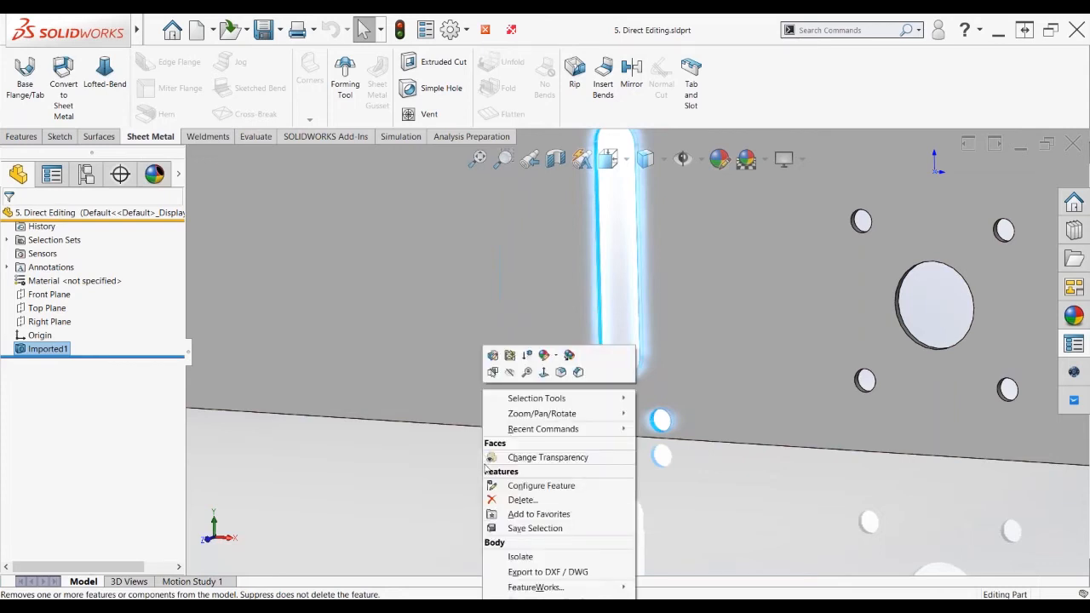
# Save the slot and holes as Selection-Set2 and recall its 6 items from Selection Sets
pyautogui.click(521, 529)
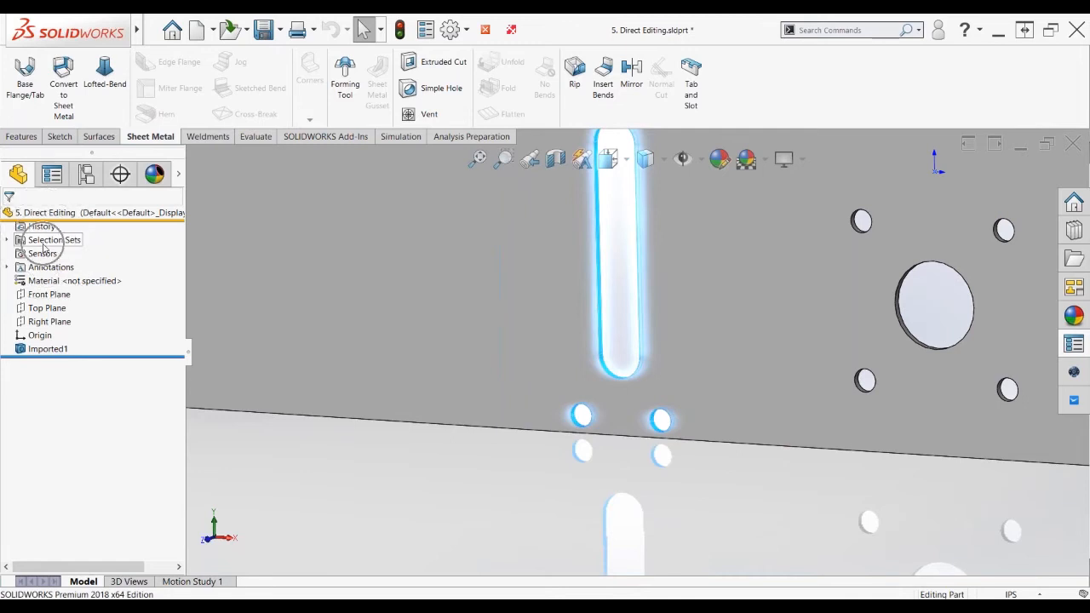
pyautogui.click(9, 242)
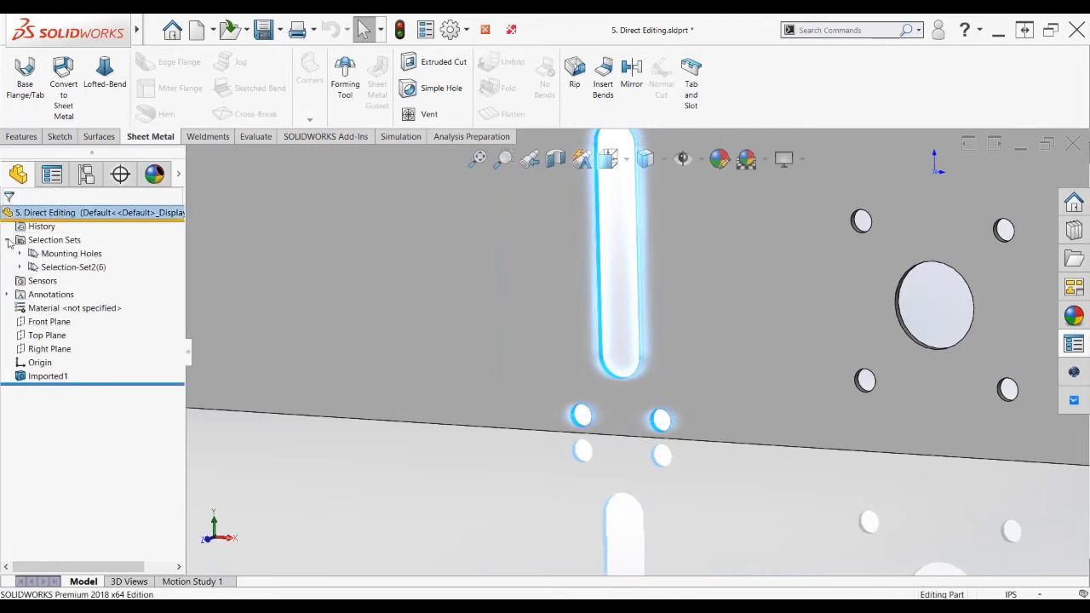
pyautogui.click(322, 477)
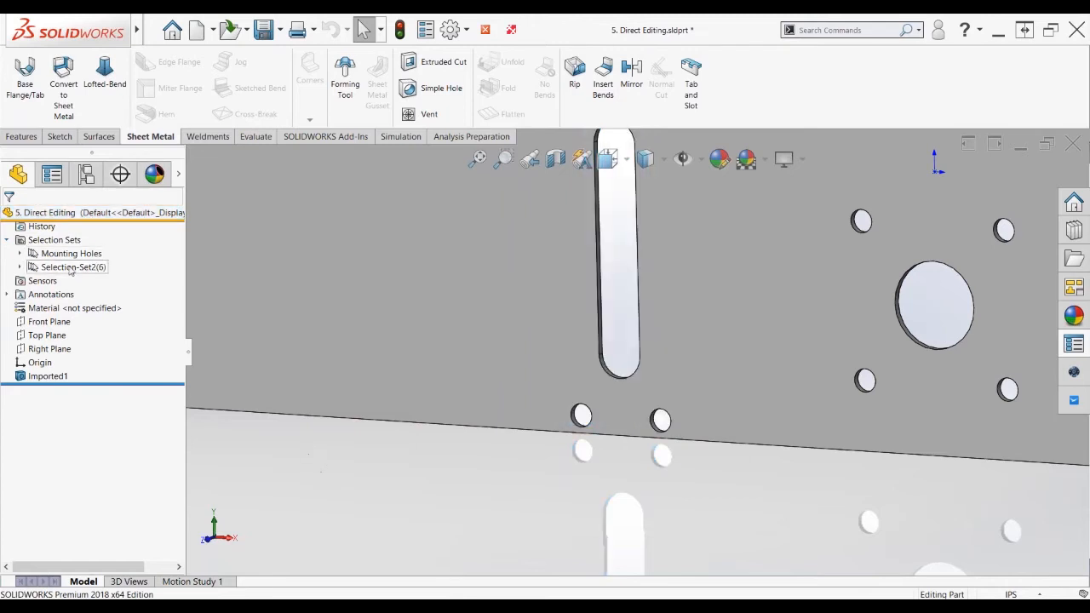
pyautogui.click(70, 267)
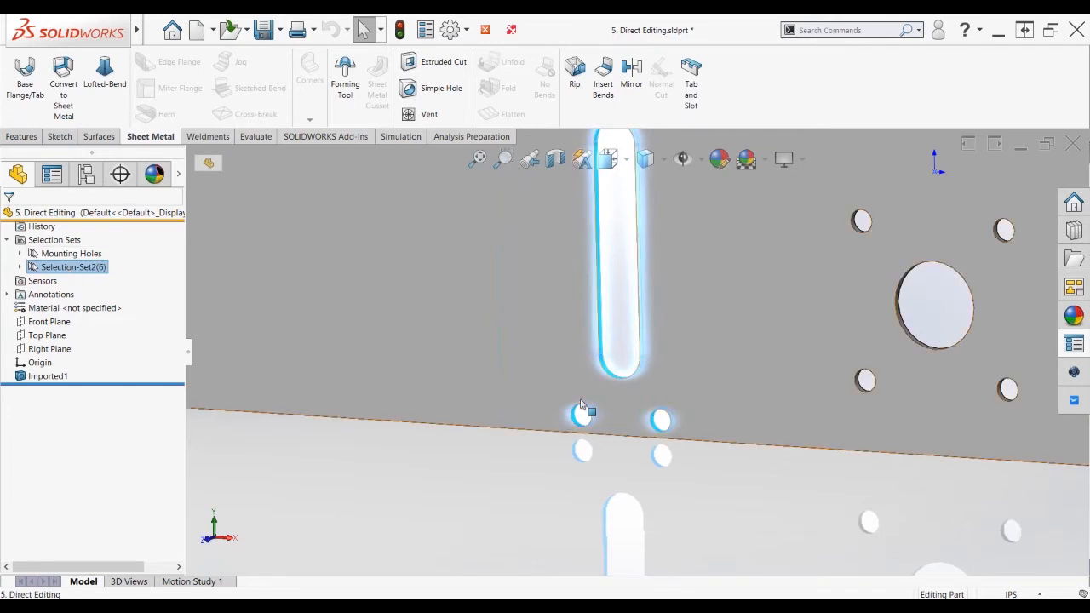
# Add Mounting Holes and move all selected faces left and upward with the Move triad
pyautogui.scroll(5, 582, 405)
pyautogui.click(64, 257)
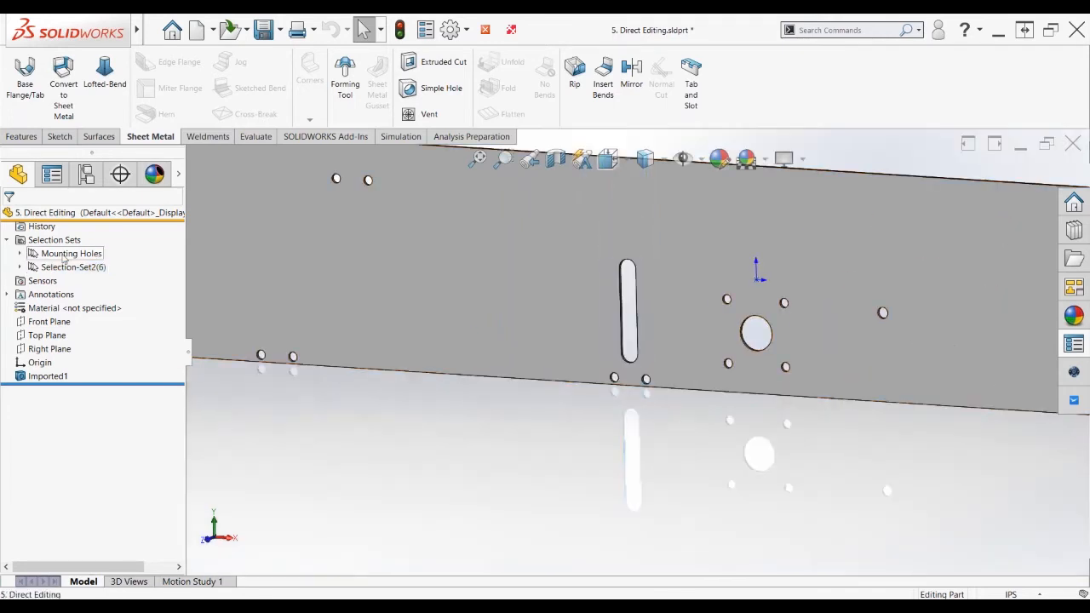
pyautogui.rightClick(633, 421)
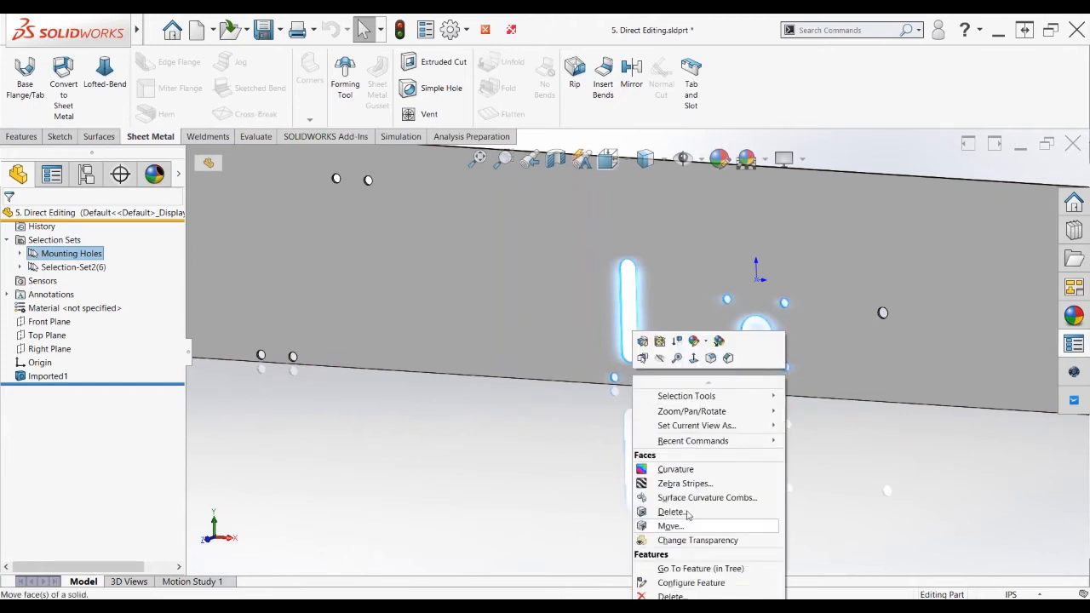
pyautogui.click(667, 528)
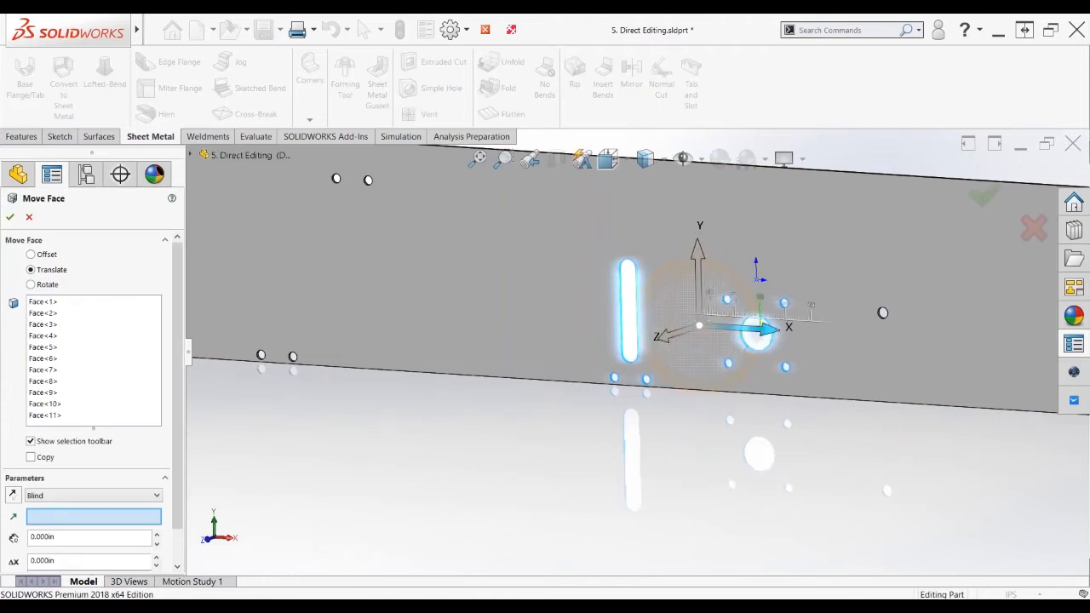
pyautogui.moveTo(758, 333); pyautogui.dragTo(482, 315)
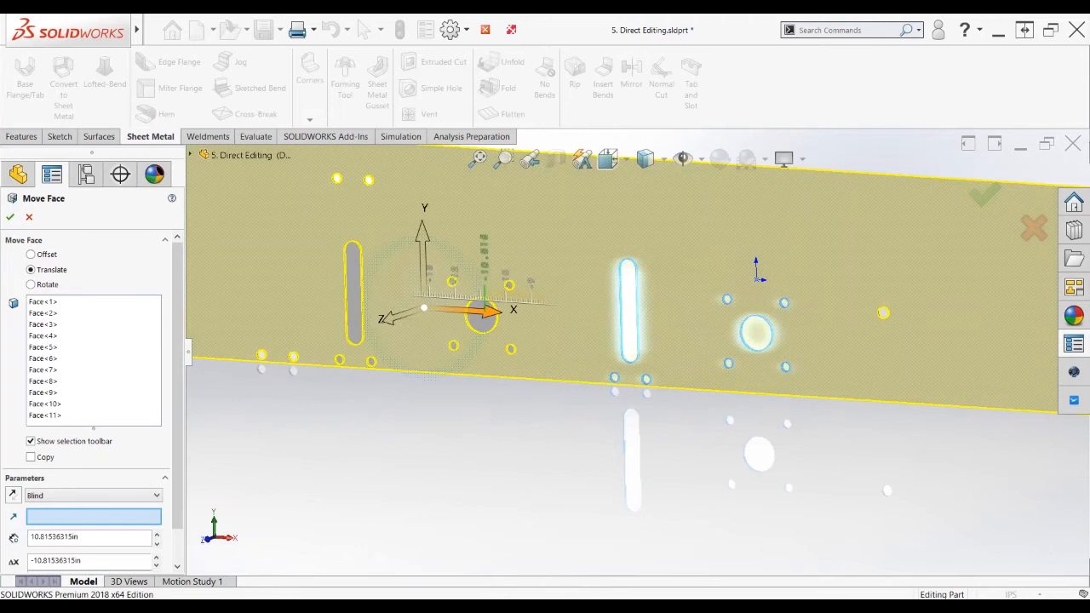
pyautogui.moveTo(425, 240); pyautogui.dragTo(423, 179)
pyautogui.click(986, 197)
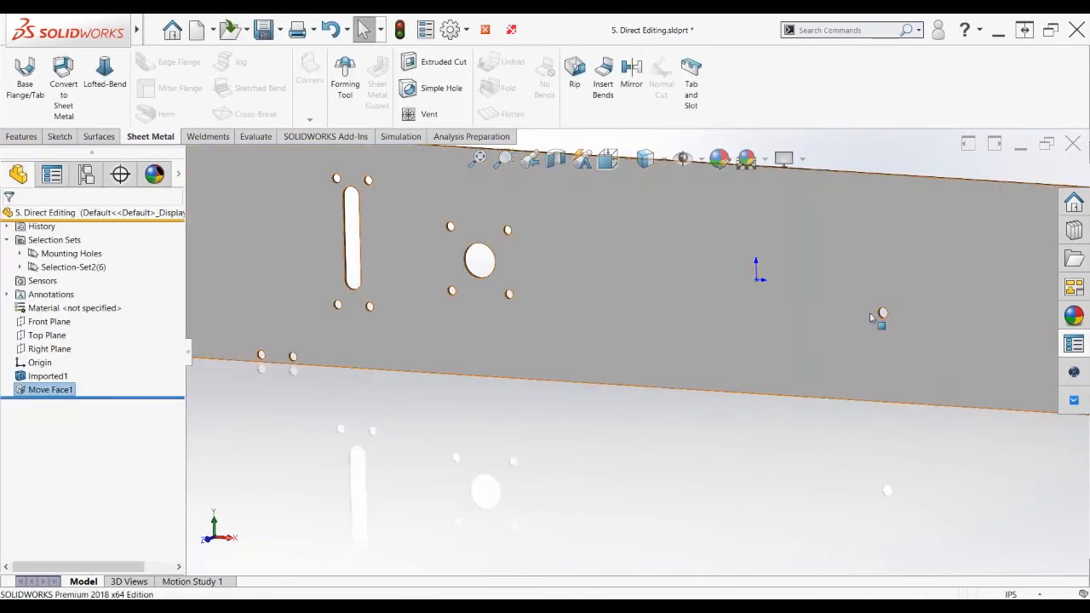
pyautogui.scroll(2, 870, 322)
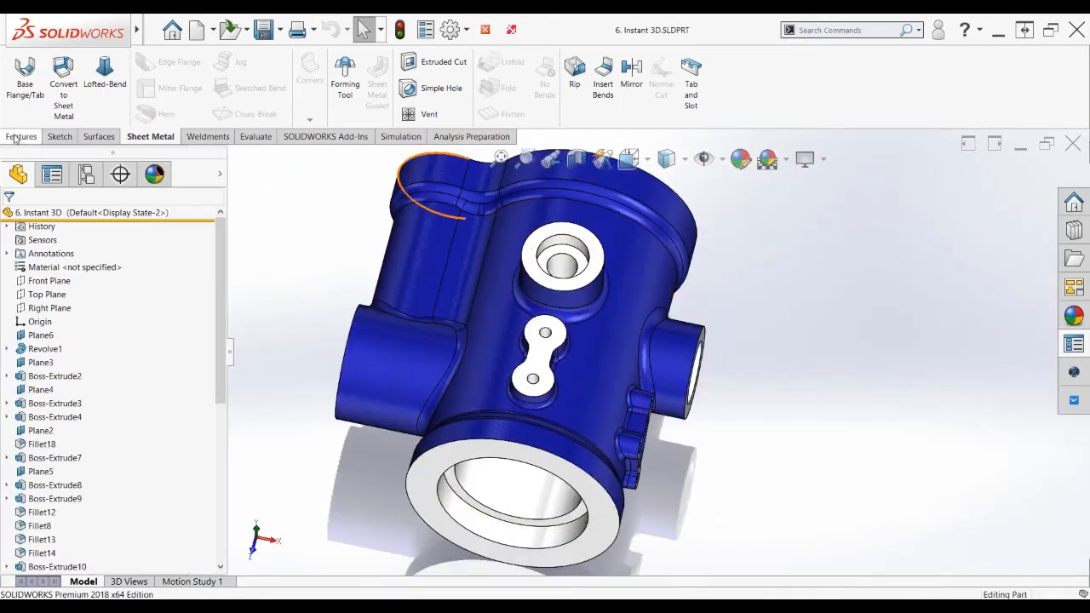
# Orient the 6. Instant 3D housing toward the top boss, turn on Instant3D and select its base fillet
pyautogui.click(20, 136)
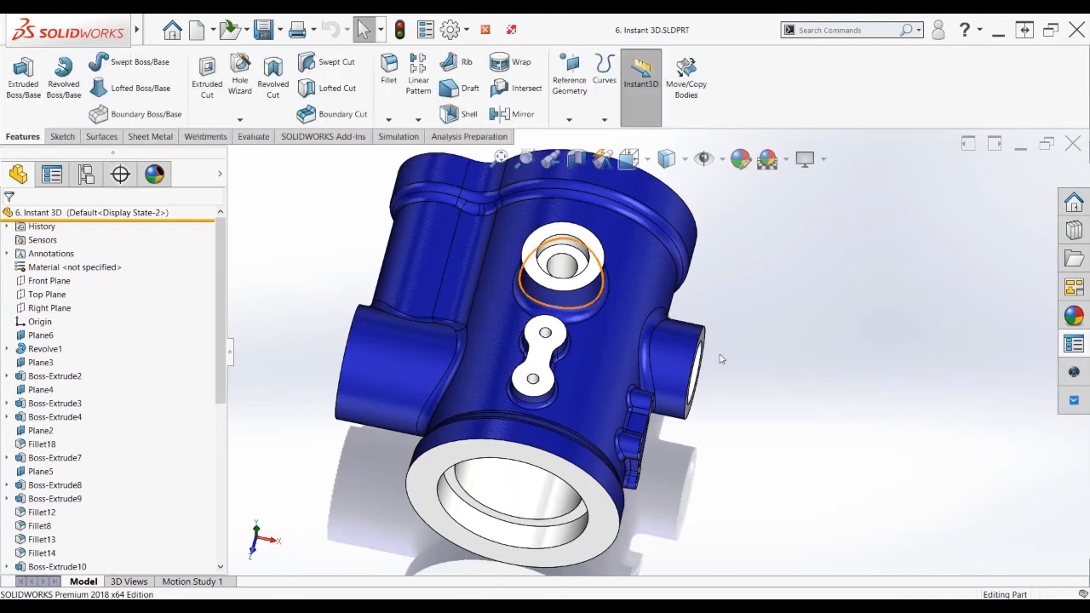
pyautogui.moveTo(720, 358); pyautogui.dragTo(518, 290, button='middle')
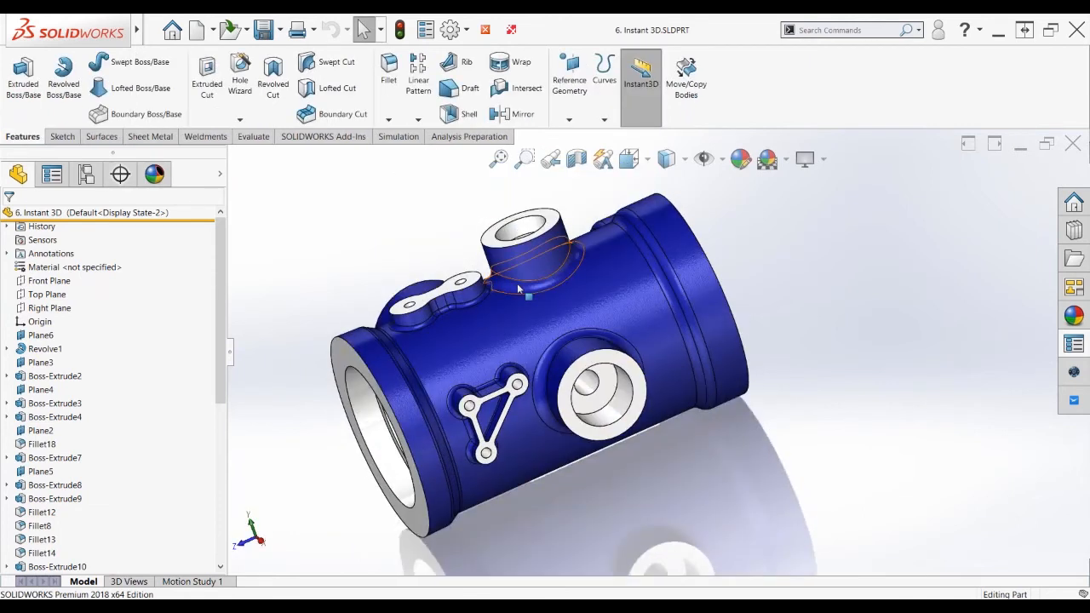
pyautogui.scroll(-3, 518, 290)
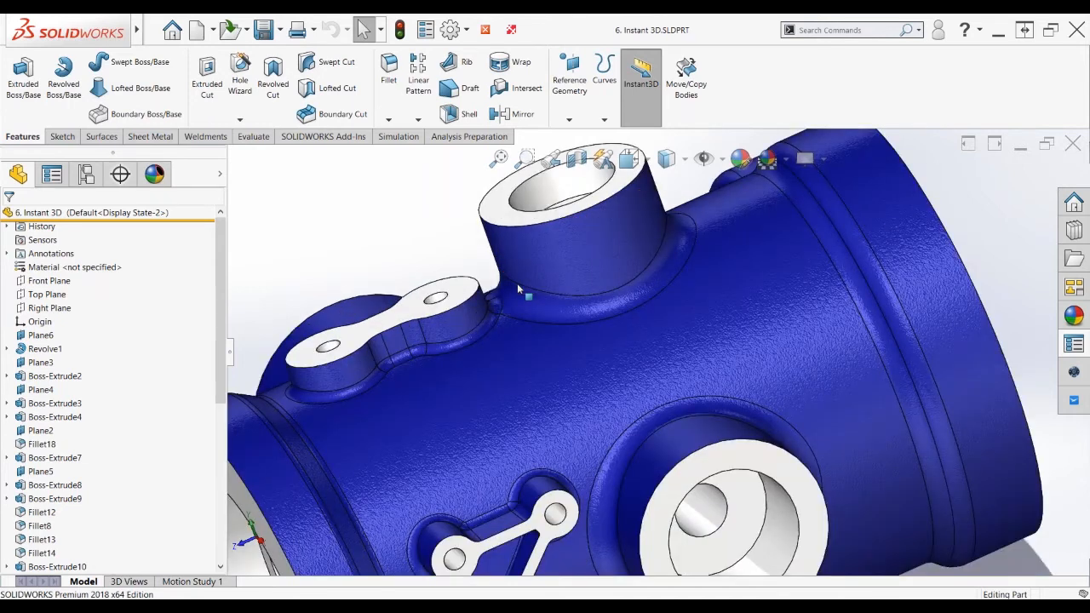
pyautogui.moveTo(517, 283); pyautogui.dragTo(429, 212, button='middle')
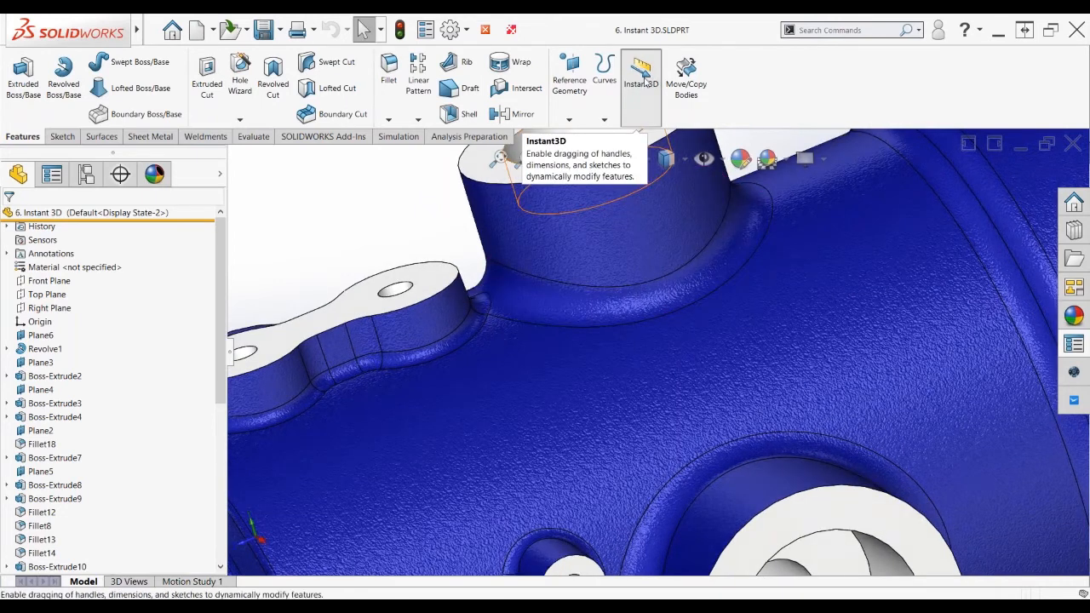
pyautogui.click(645, 81)
pyautogui.click(541, 298)
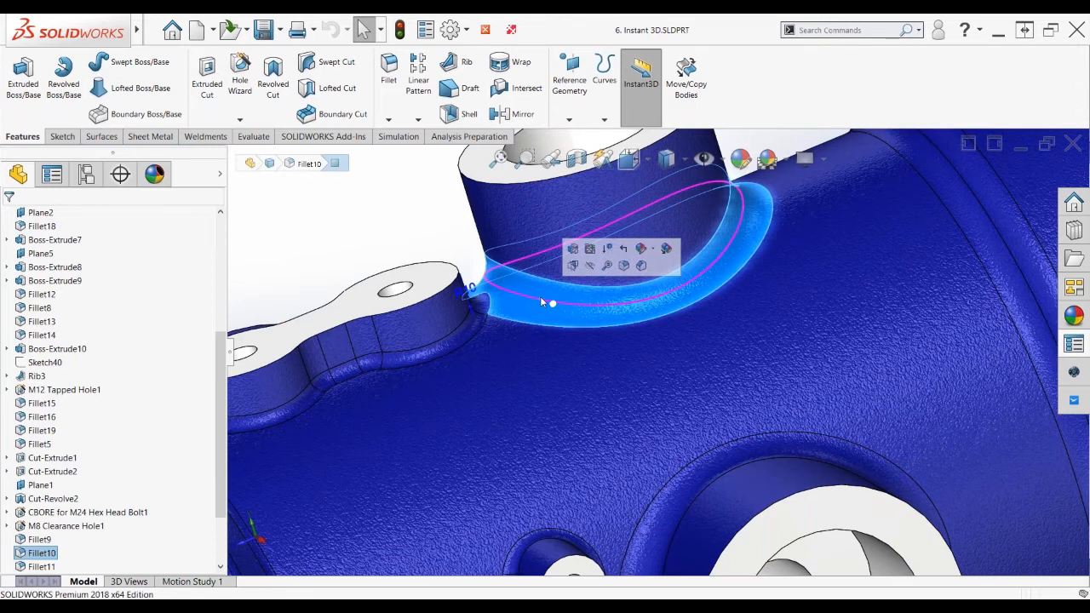
# Drag Fillet10's radius handle at the boss base on the model to set it to 5 mm
pyautogui.scroll(-2, 541, 299)
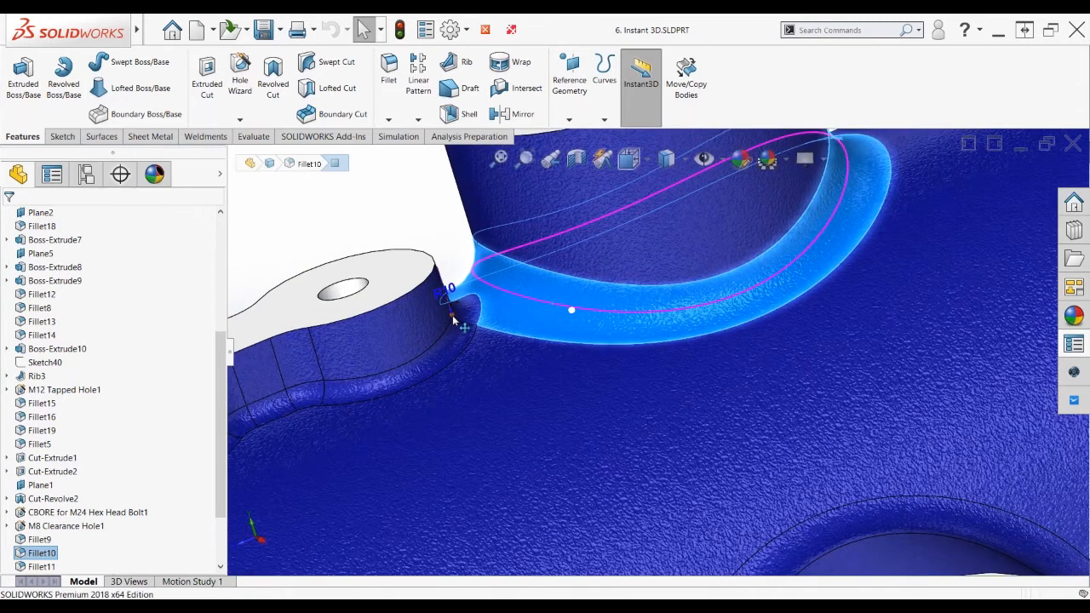
pyautogui.moveTo(456, 321); pyautogui.dragTo(431, 305)
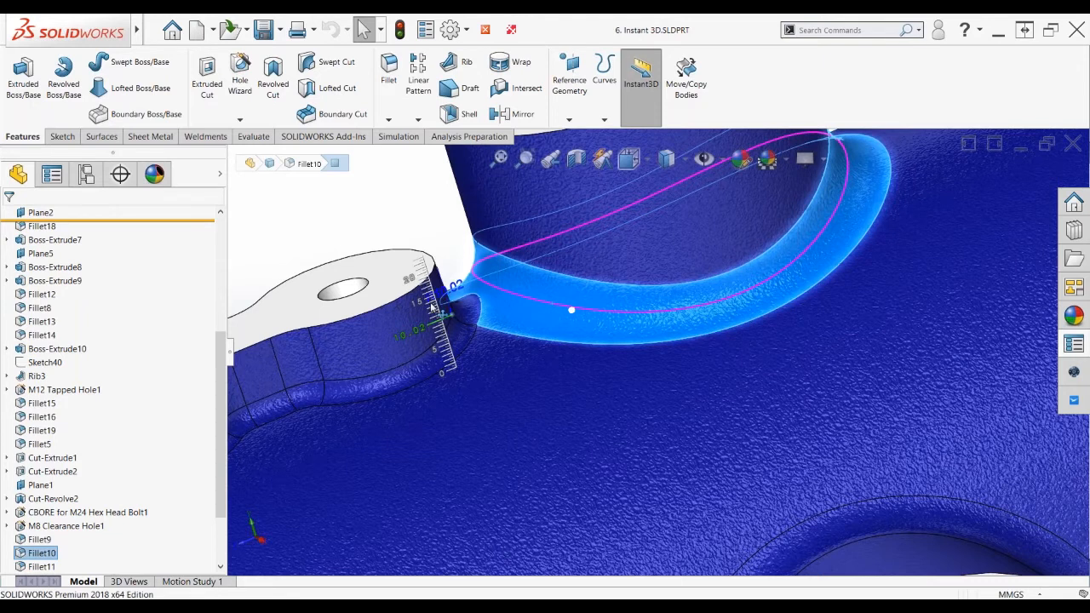
pyautogui.moveTo(432, 307); pyautogui.dragTo(447, 348)
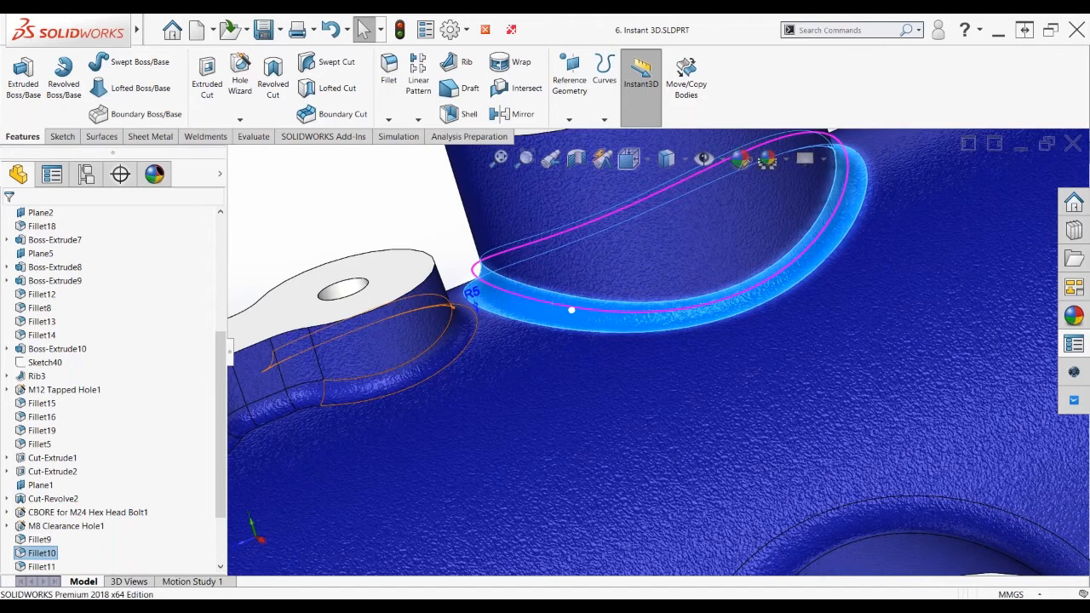
pyautogui.scroll(3, 432, 246)
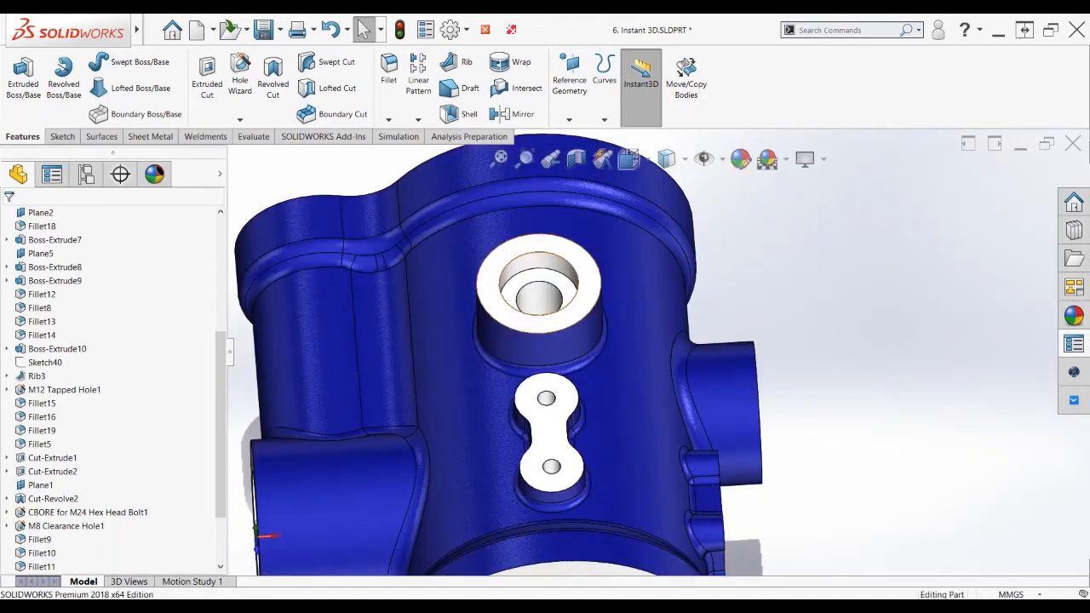
# Drag the Ø70 boss's Instant3D diameter and height handles to resize it, then close the housing part
pyautogui.click(582, 290)
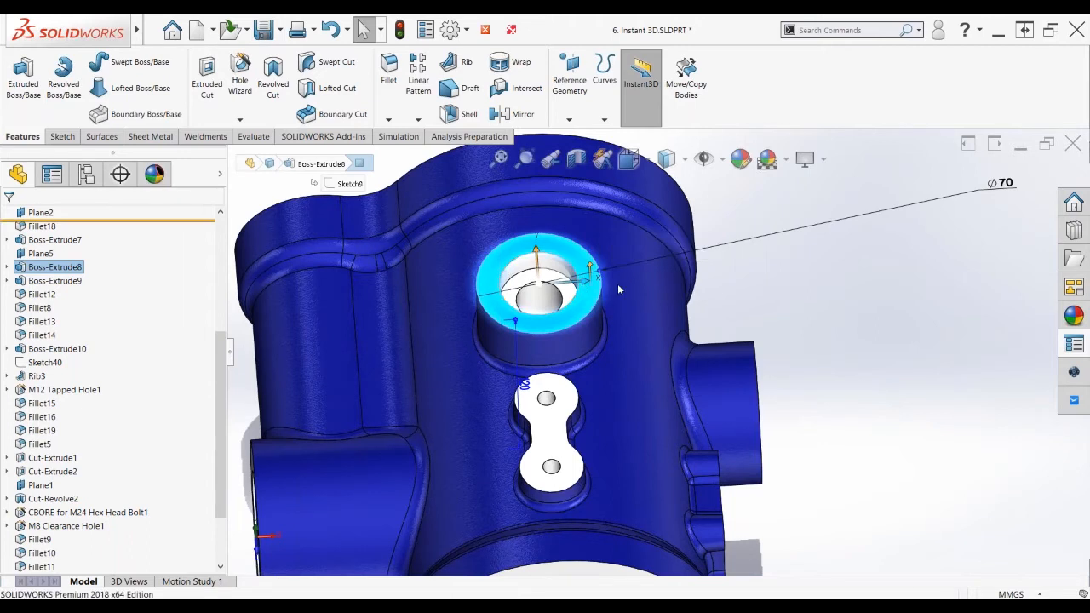
pyautogui.moveTo(596, 271); pyautogui.dragTo(645, 264)
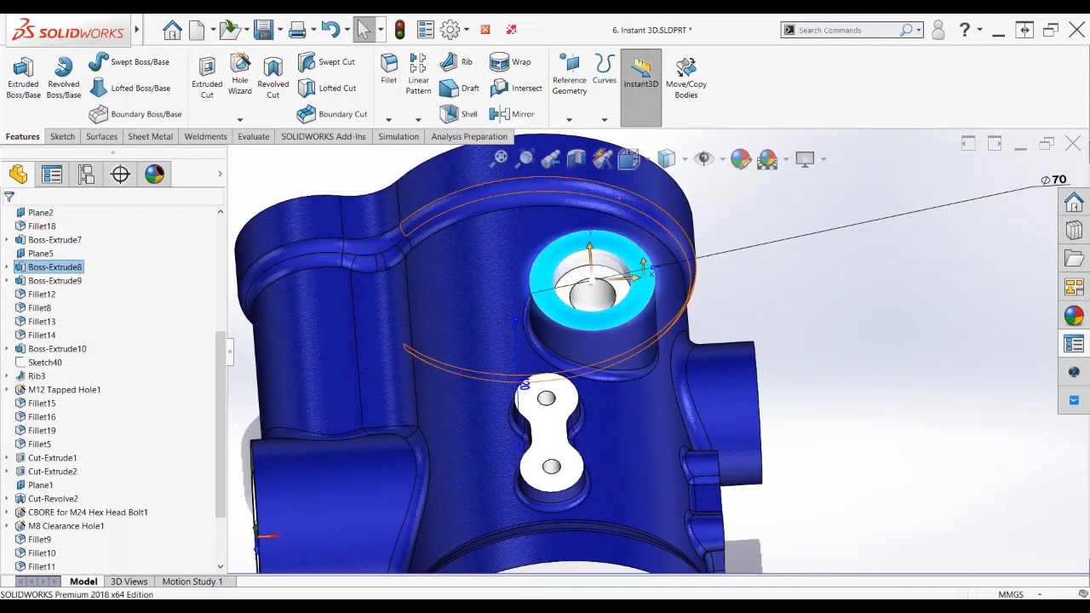
pyautogui.moveTo(589, 247); pyautogui.dragTo(606, 212)
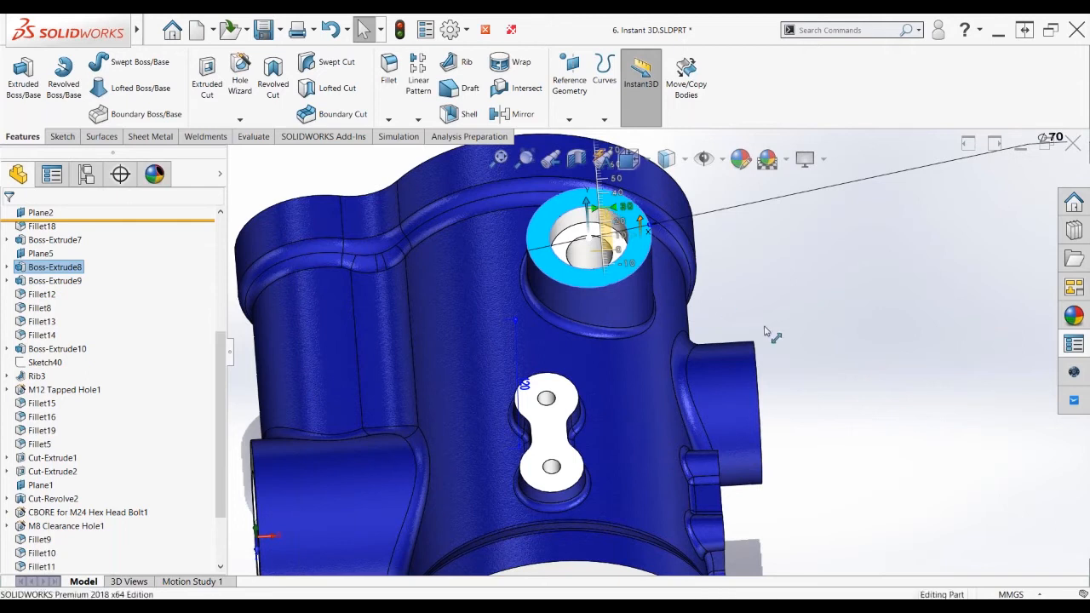
pyautogui.click(823, 355)
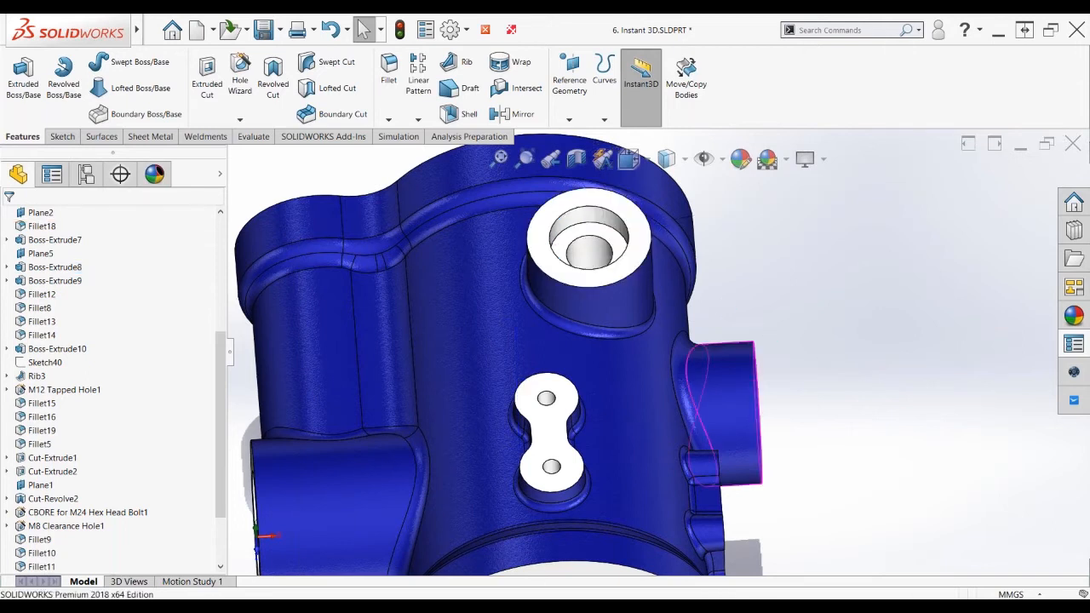
pyautogui.moveTo(852, 354)
pyautogui.mouseDown(button='middle')
pyautogui.moveTo(858, 334)
pyautogui.moveTo(827, 267)
pyautogui.mouseUp(button='middle')
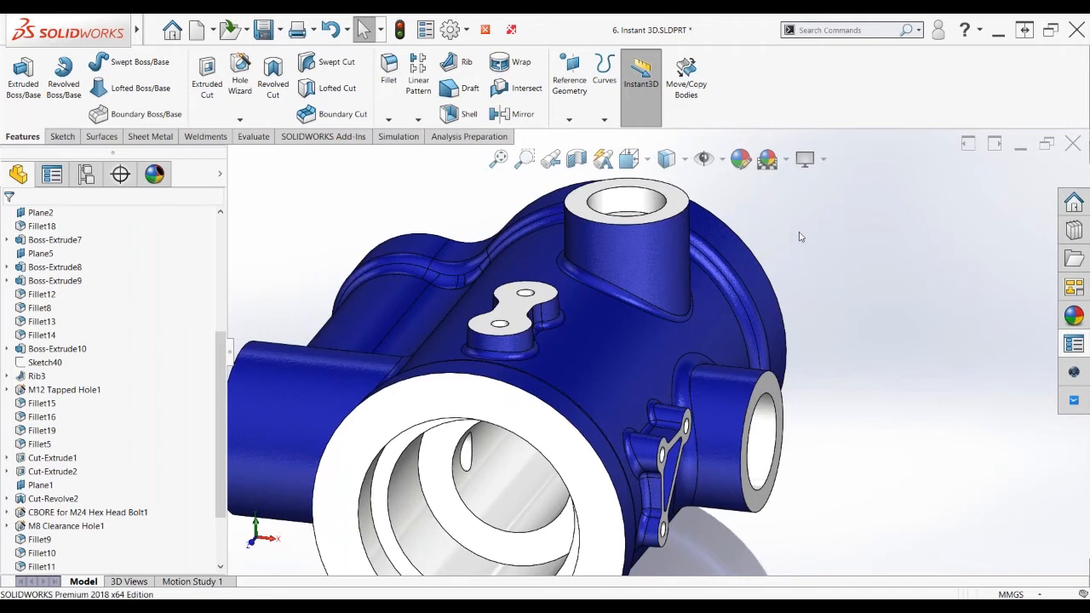
pyautogui.click(490, 29)
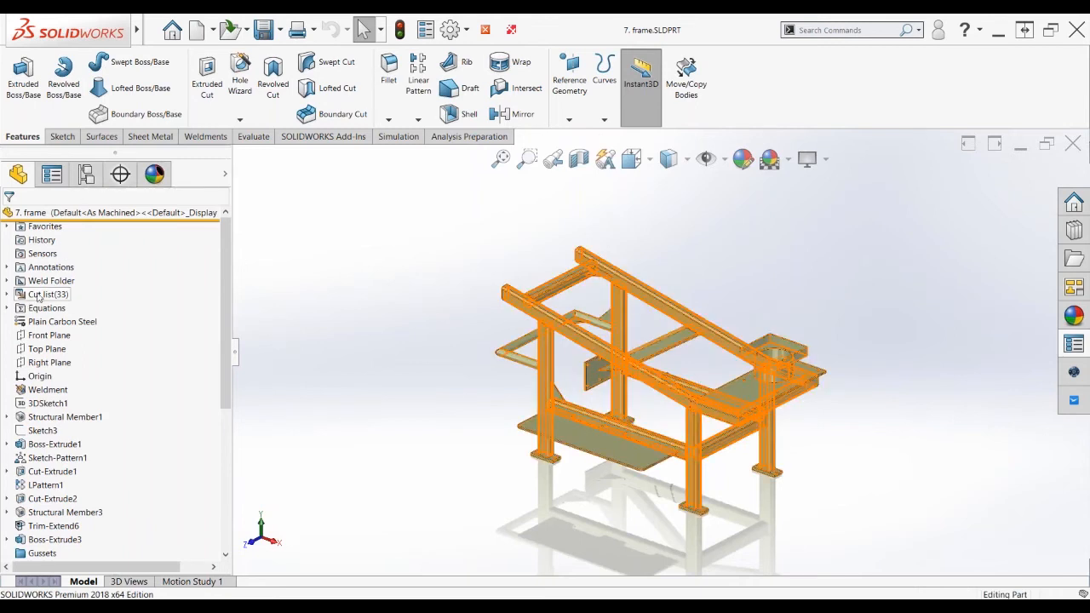
pyautogui.click(37, 295)
pyautogui.click(387, 306)
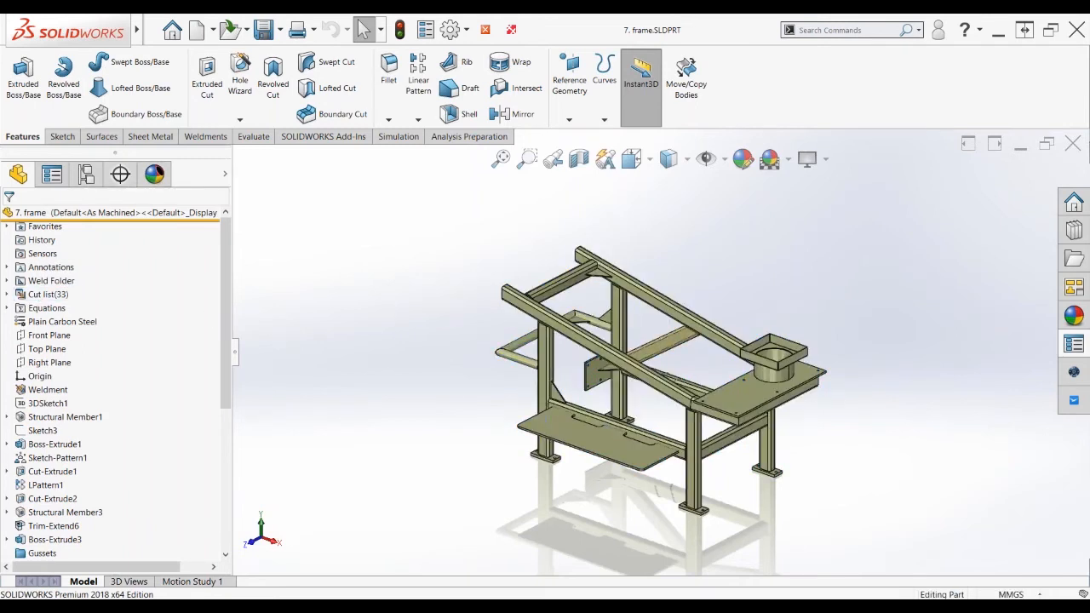
pyautogui.scroll(-1, 708, 337)
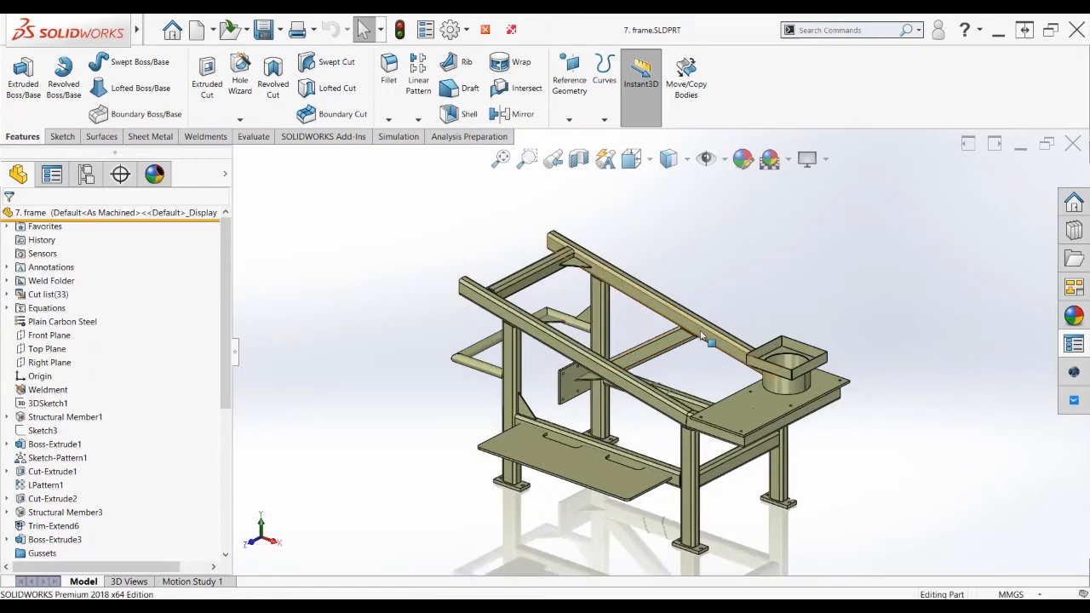
pyautogui.scroll(1, 664, 362)
pyautogui.scroll(-1, 695, 367)
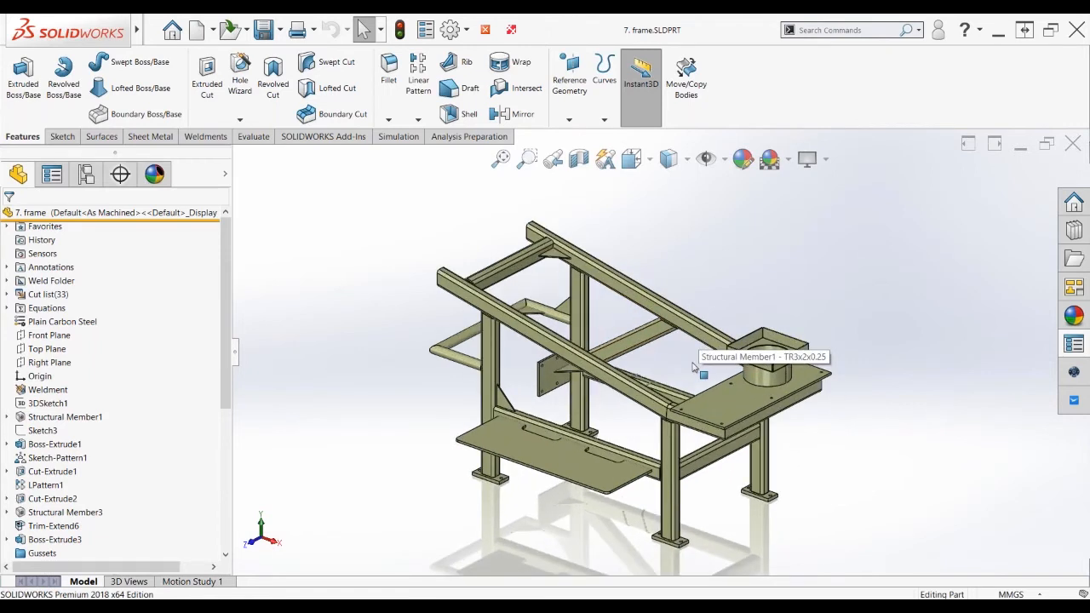
pyautogui.keyDown('ctrl'); pyautogui.moveTo(692, 367); pyautogui.dragTo(687, 365, button='middle'); pyautogui.keyUp('ctrl')
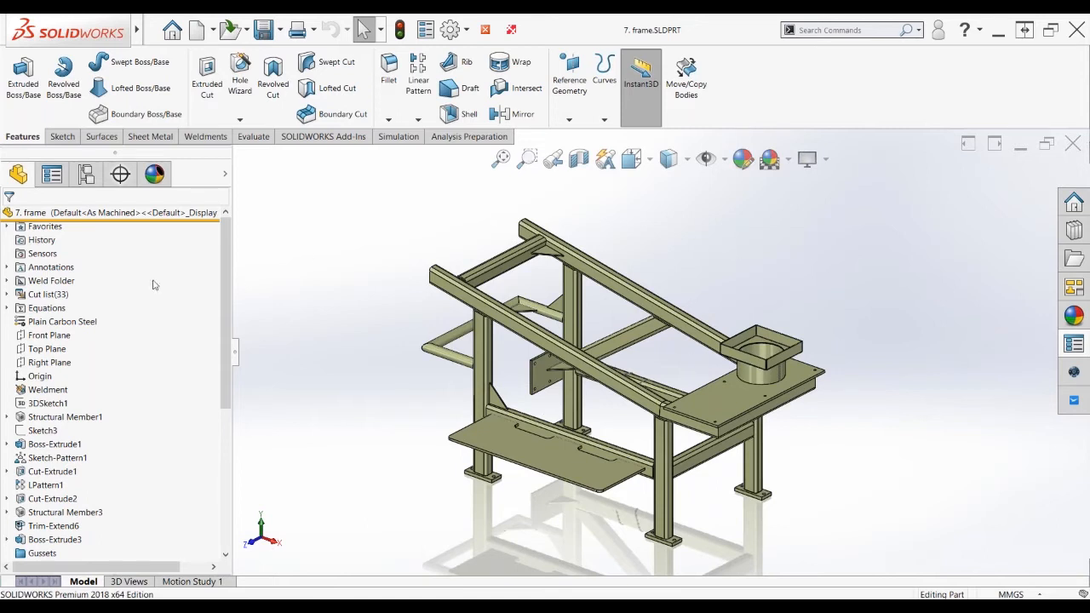
# Start Save Bodies from the cut list with the Part_IN template and assembly TEST in the DELETE folder
pyautogui.rightClick(34, 295)
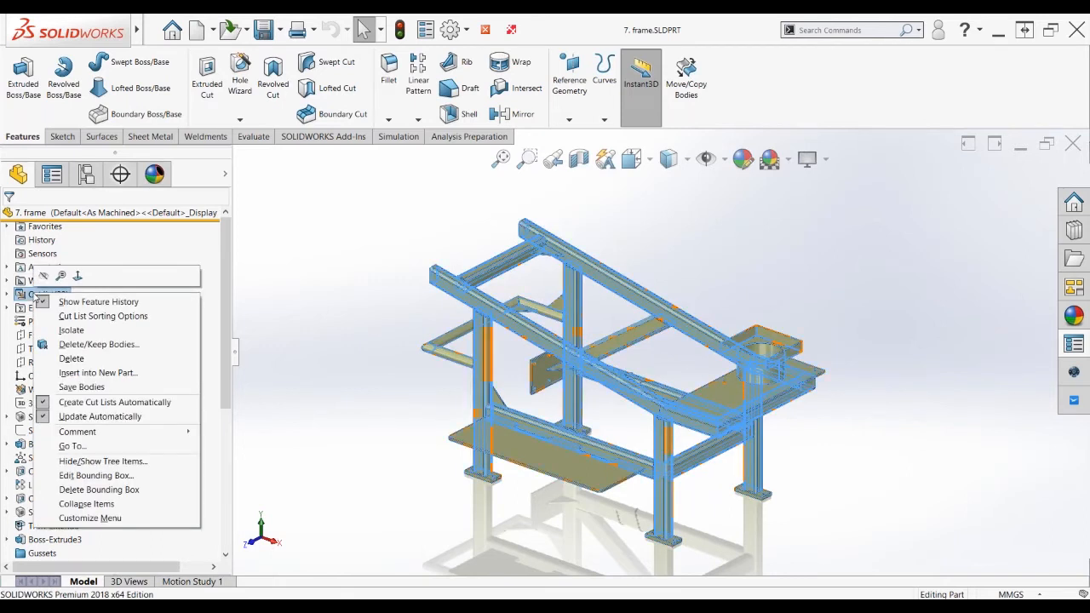
pyautogui.click(82, 387)
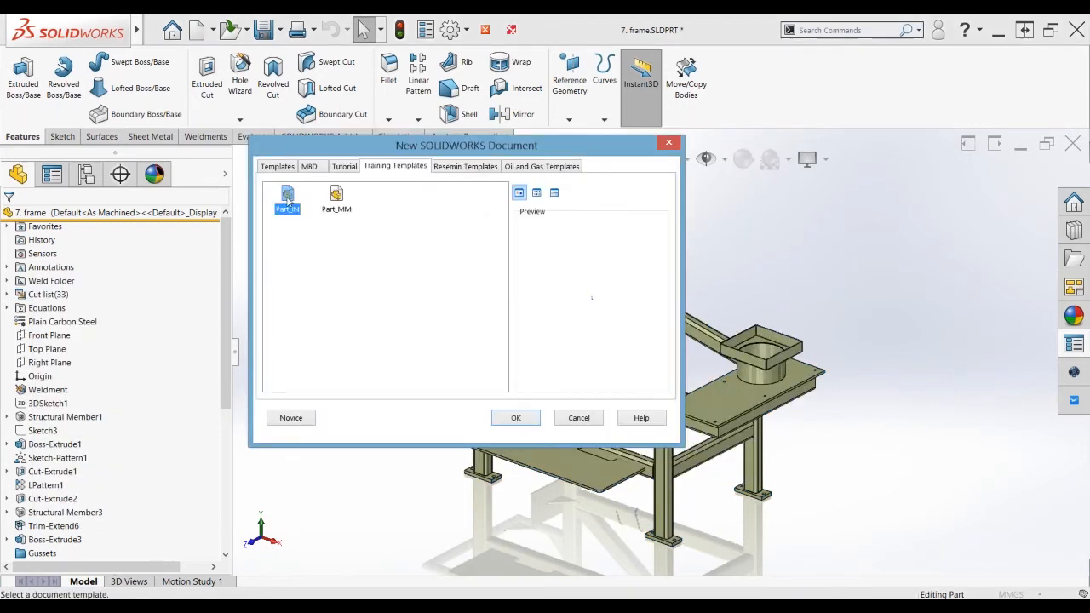
pyautogui.doubleClick(288, 201)
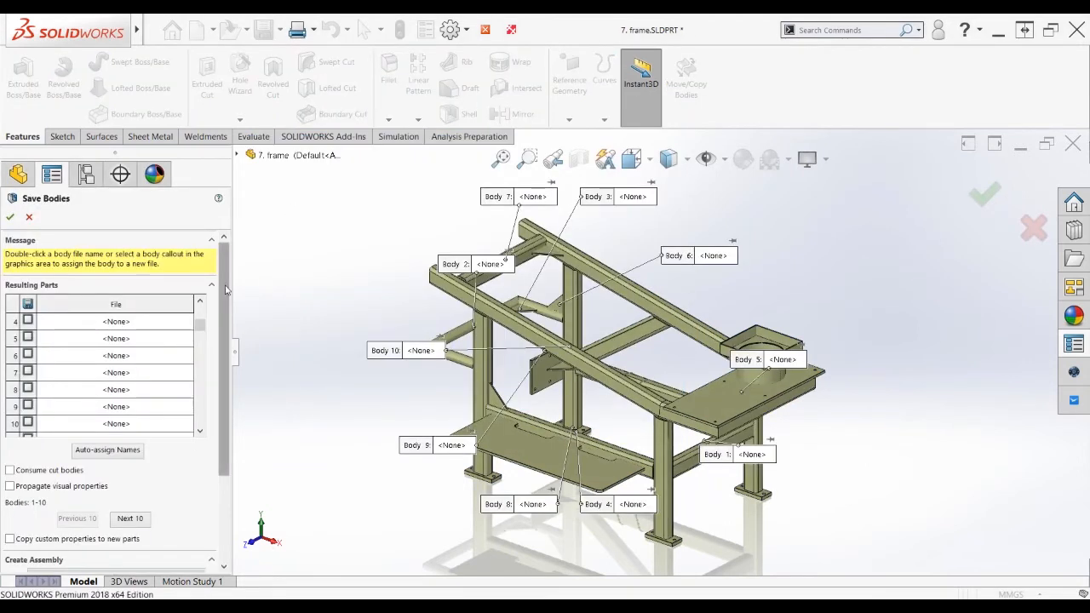
pyautogui.moveTo(226, 291); pyautogui.dragTo(223, 376)
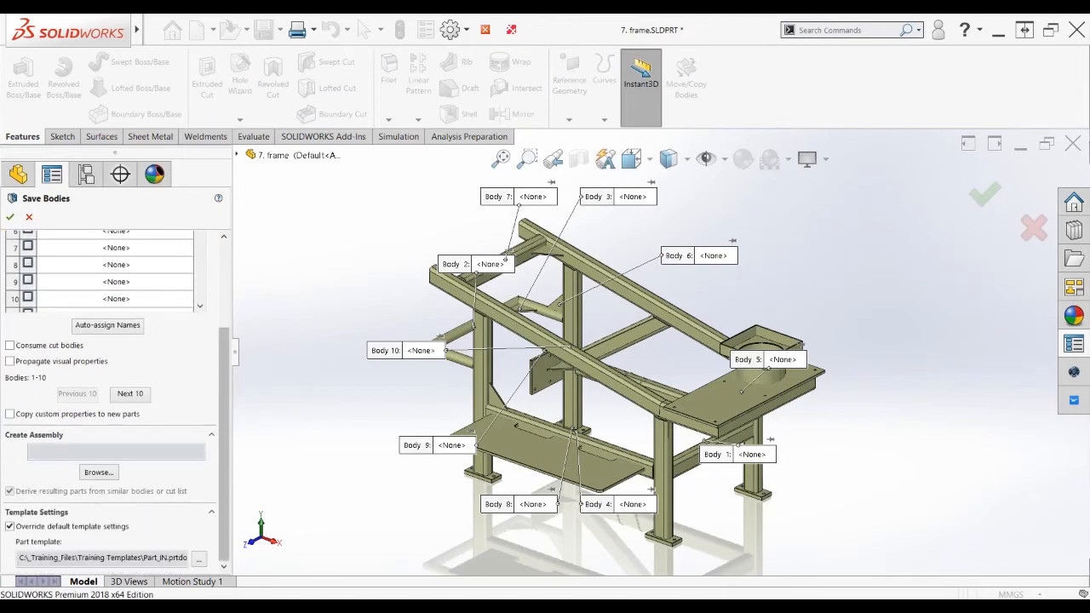
pyautogui.click(97, 472)
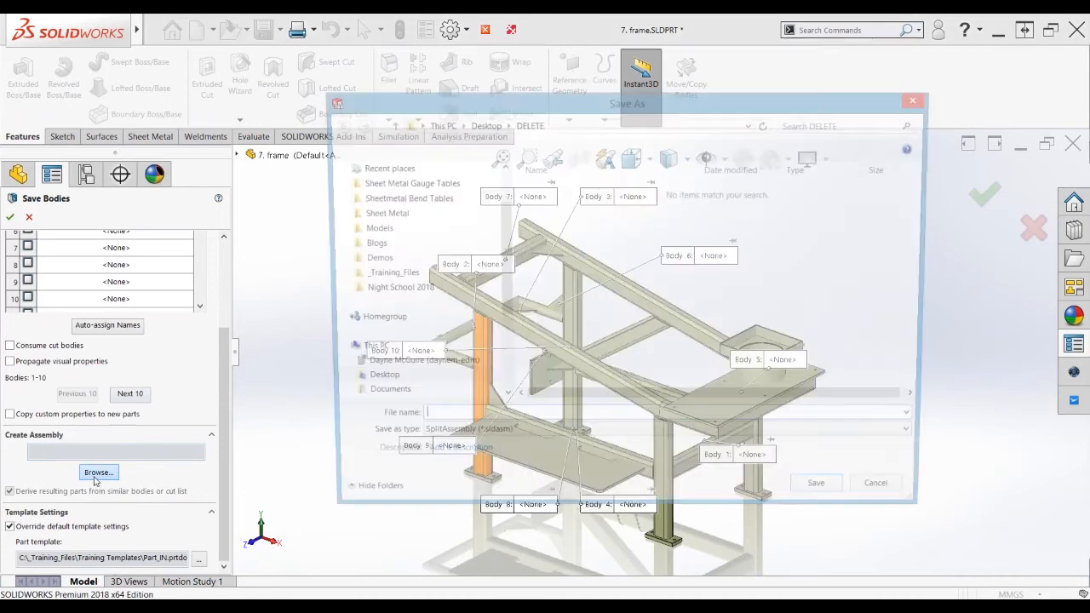
pyautogui.write('TEST')
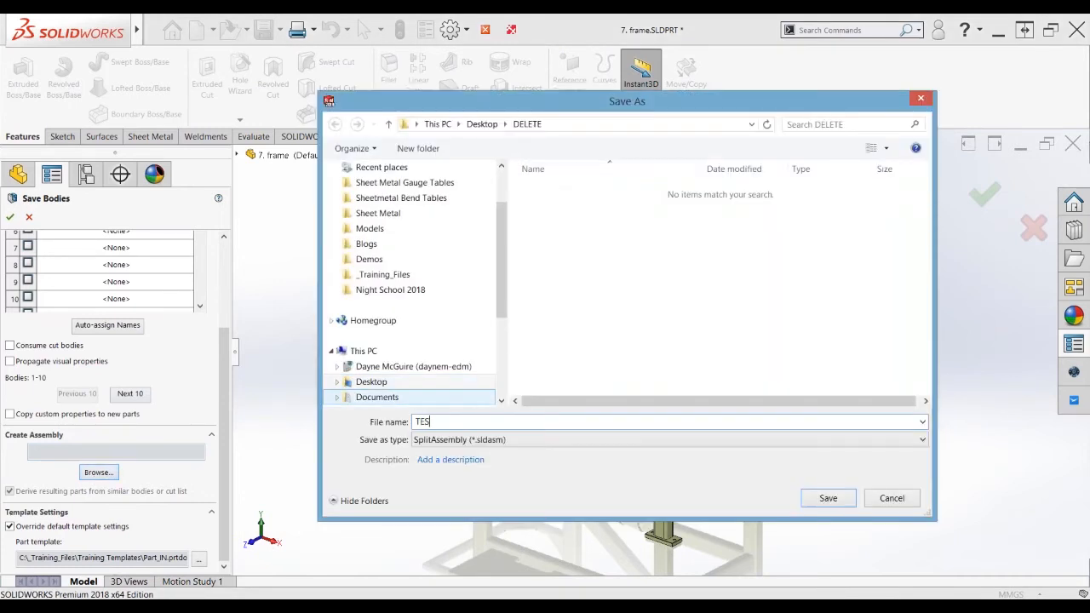
pyautogui.click(833, 502)
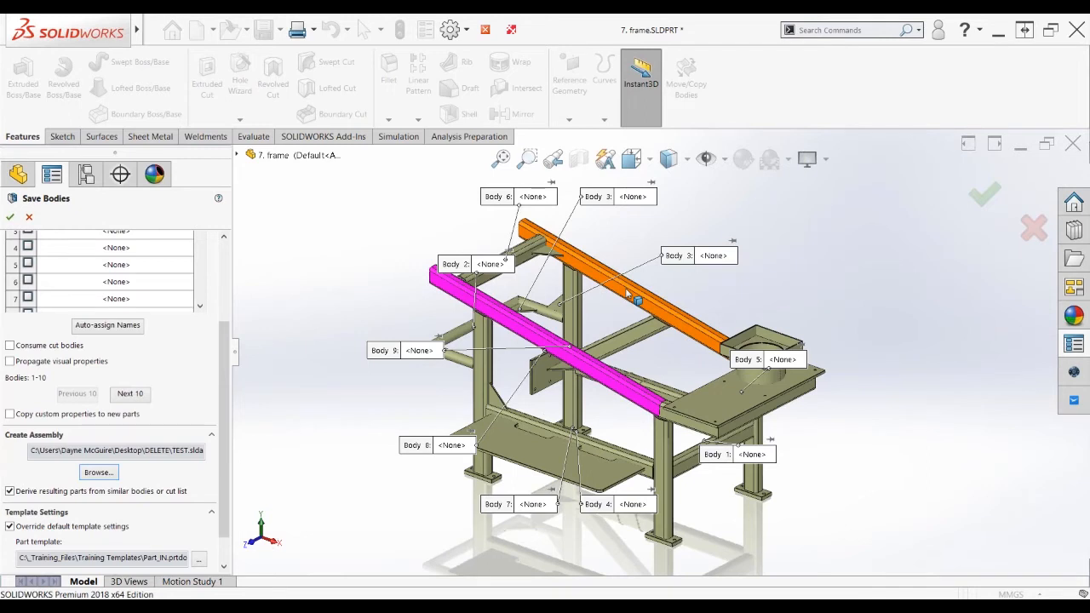
# Auto-name all frame bodies in Resulting Parts, then cancel Save Bodies and close the frame part
pyautogui.moveTo(225, 376); pyautogui.dragTo(226, 293)
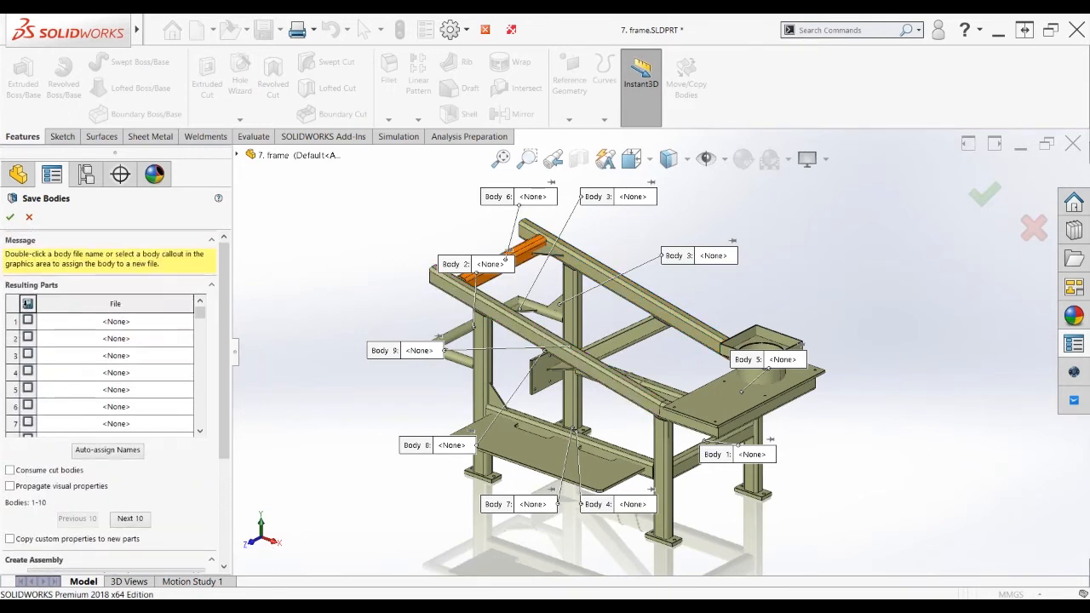
pyautogui.click(24, 304)
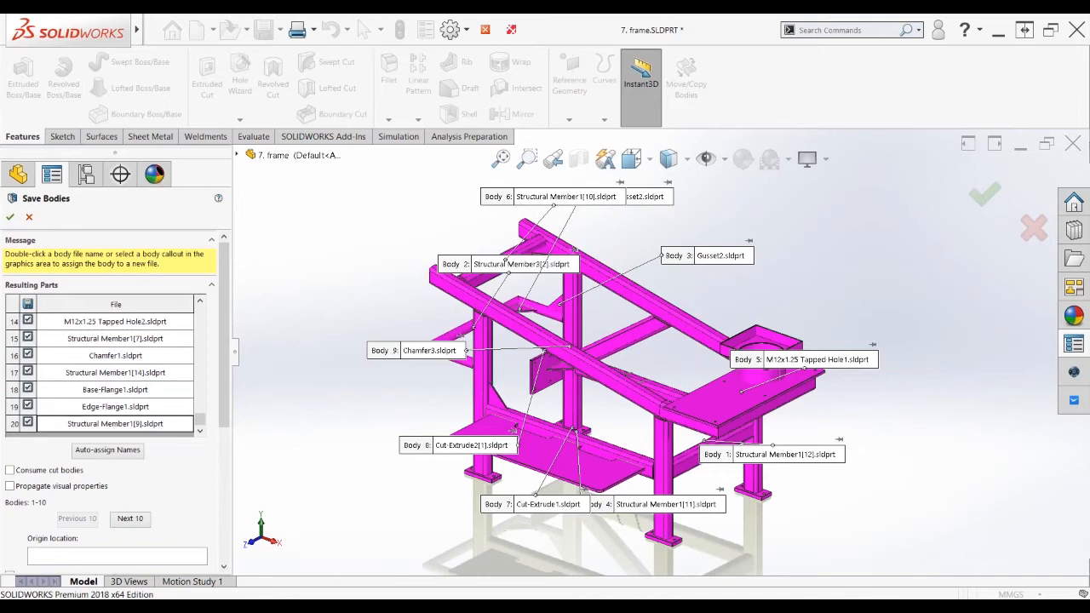
pyautogui.click(201, 418)
pyautogui.moveTo(201, 418); pyautogui.dragTo(200, 308)
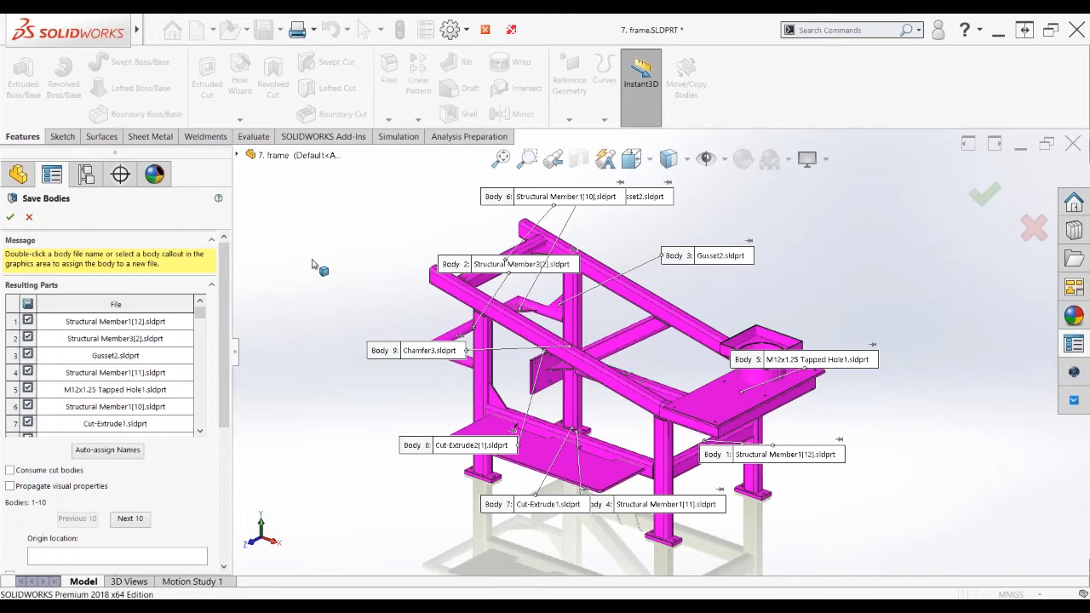
pyautogui.click(30, 218)
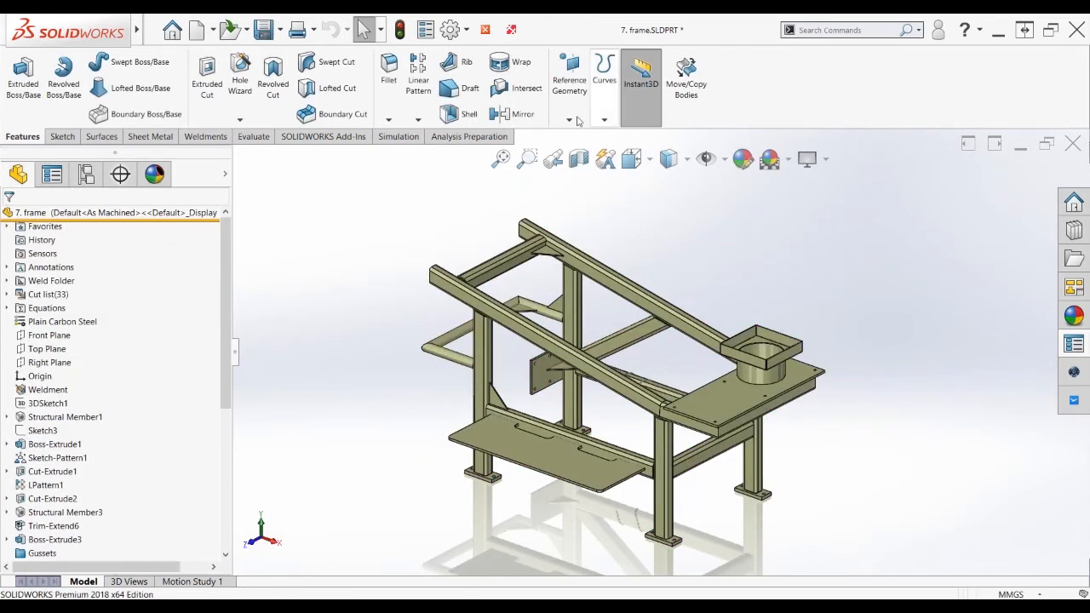
pyautogui.click(485, 30)
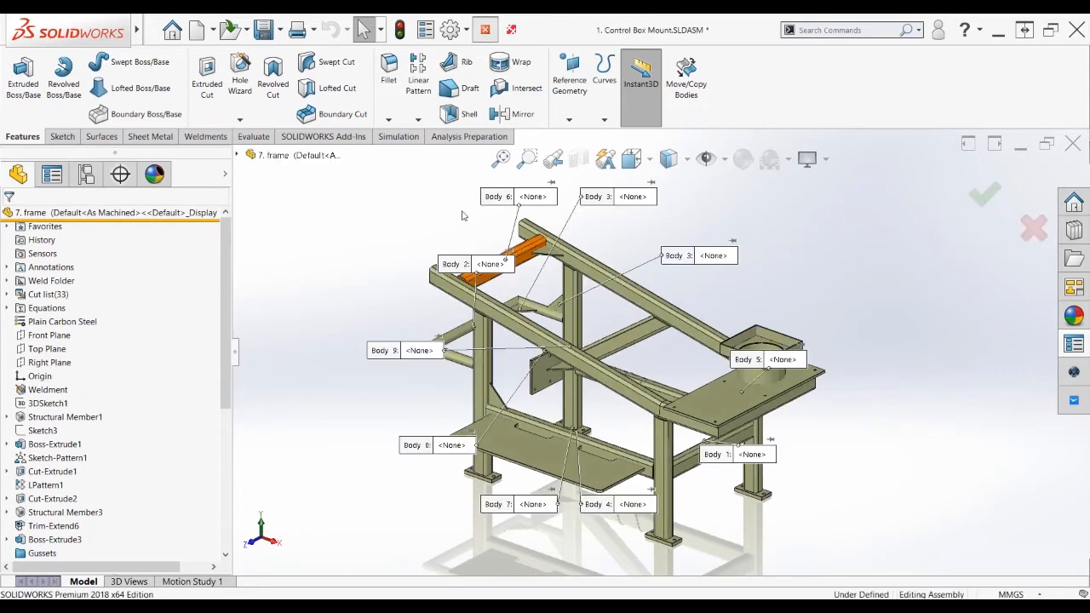
# Go to the PowerPoint slide show and advance to the 3D Interconnect and Mesh BREP Bodies slide
pyautogui.hotkey('alt', 'Tab')
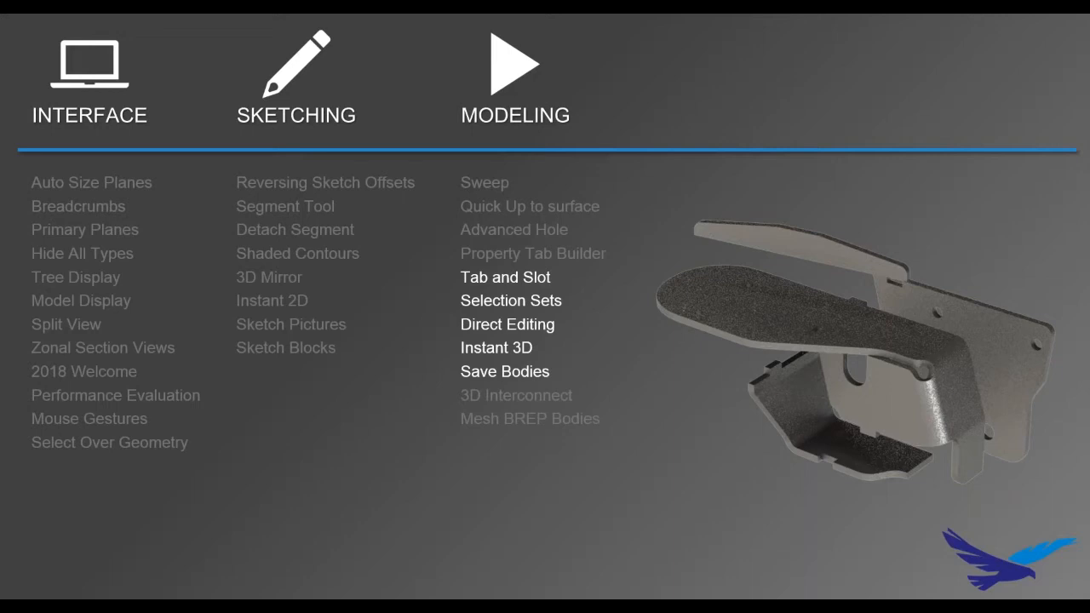
pyautogui.press('Right')
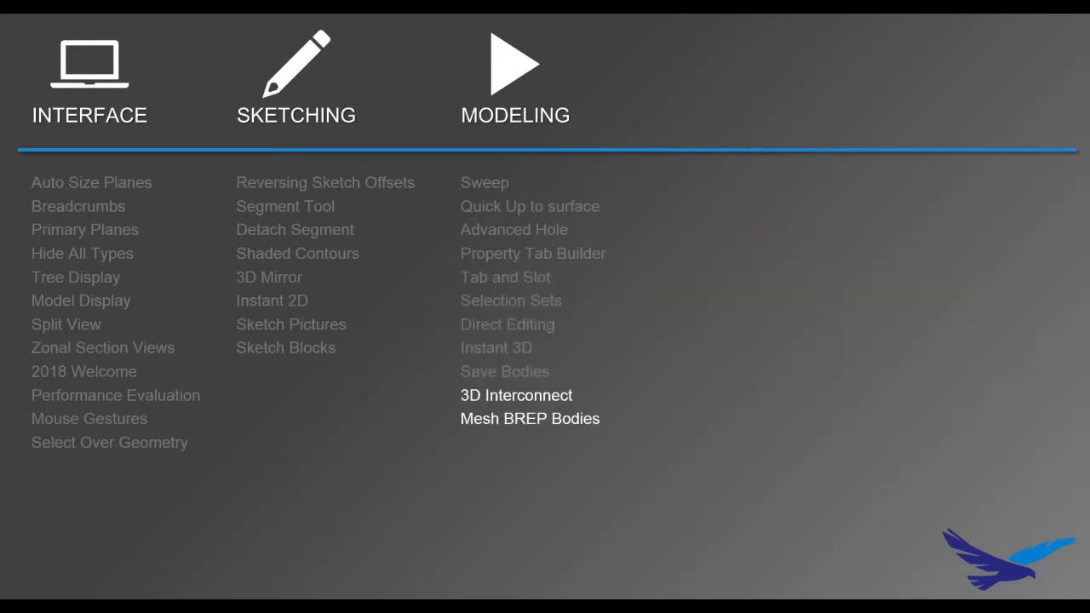
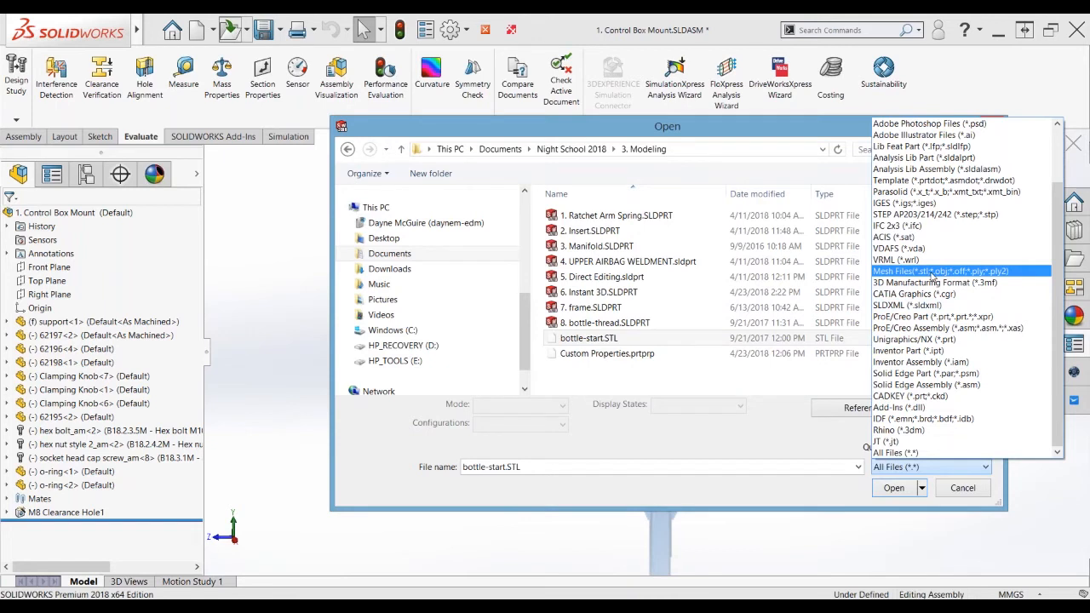
# Open bottle-start.STL from Mesh Files, importing it as a graphics body, up to the part template choice
pyautogui.click(932, 273)
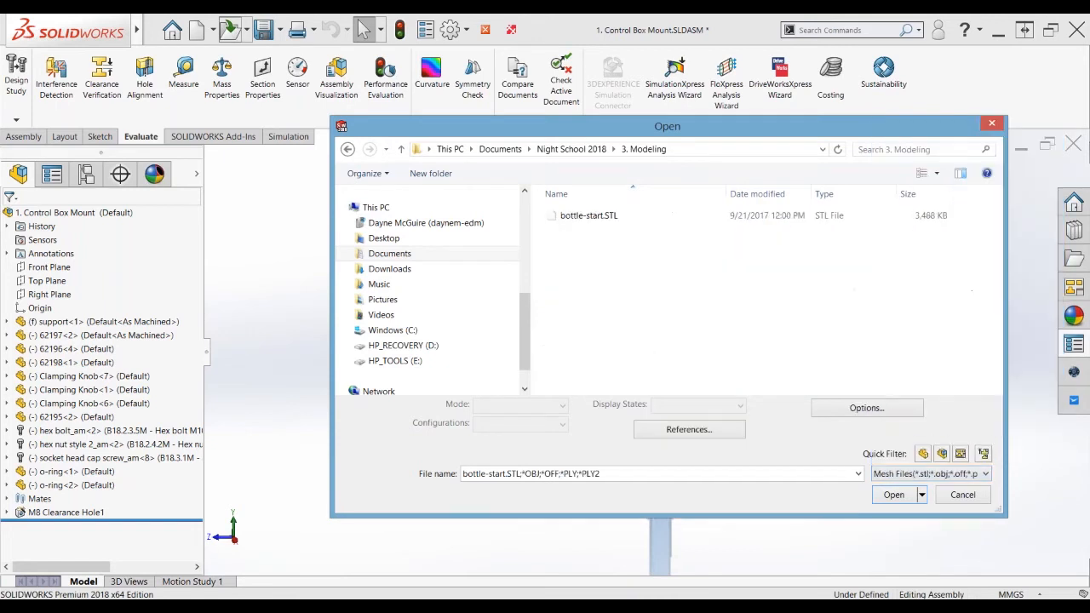
pyautogui.click(850, 413)
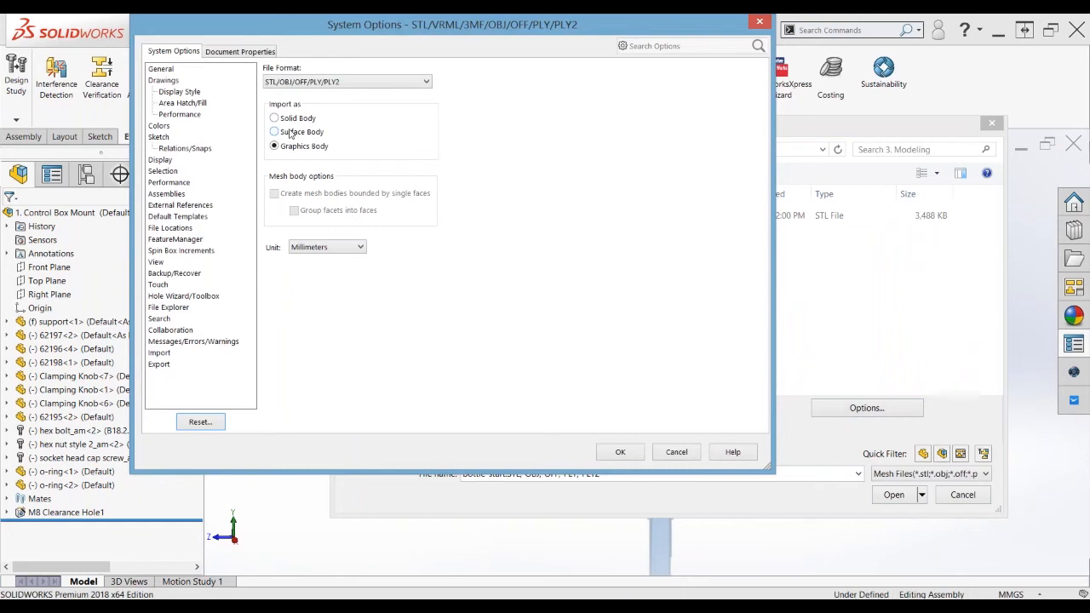
pyautogui.press('ctrl')
pyautogui.press('ctrl')
pyautogui.press('ctrl')
pyautogui.press('ctrl')
pyautogui.click(620, 452)
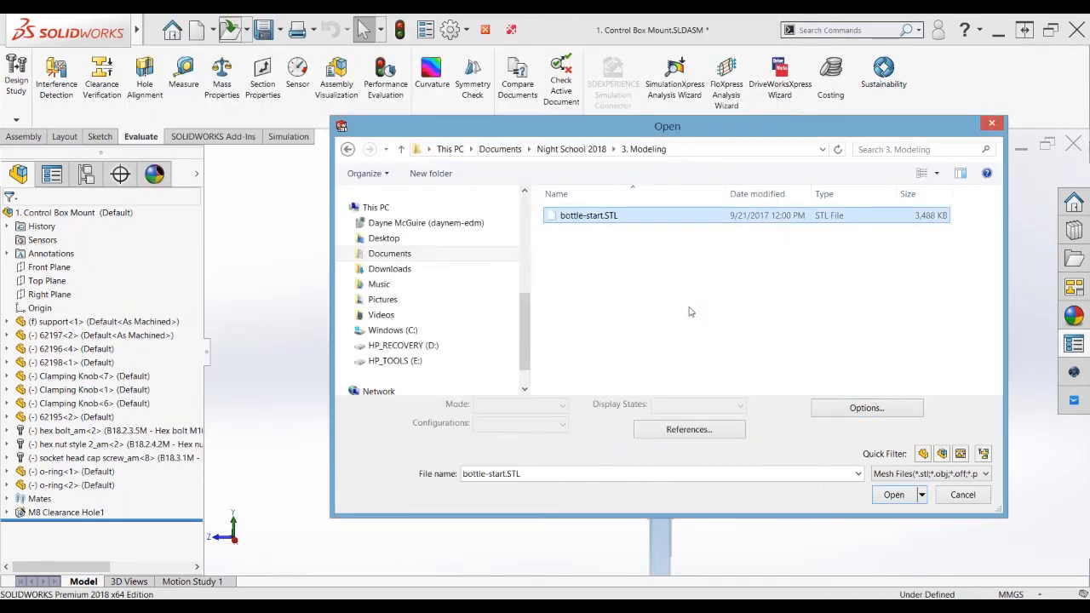
pyautogui.click(886, 497)
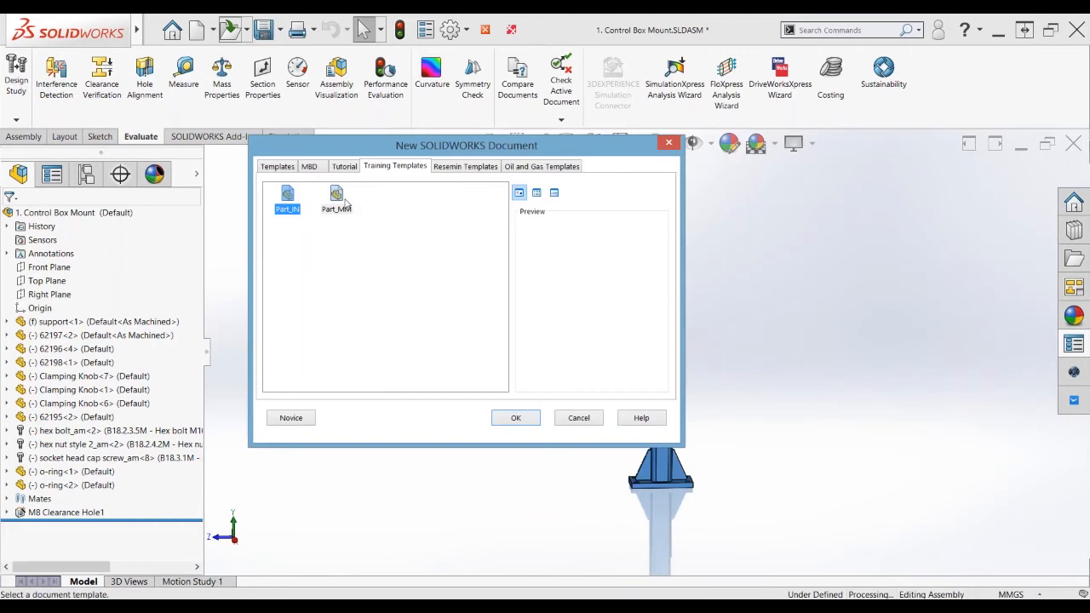
pyautogui.doubleClick(336, 198)
pyautogui.hotkey('alt', 'Tab')
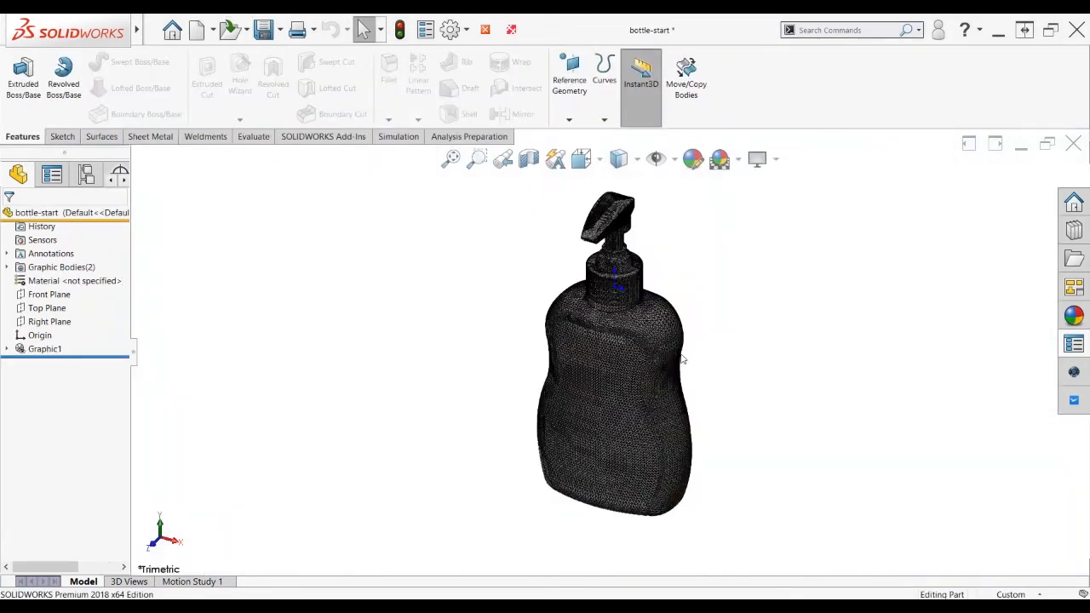
# Orbit the imported bottle mesh to view its cap and widen the feature tree
pyautogui.scroll(-2, 682, 358)
pyautogui.moveTo(681, 359); pyautogui.dragTo(732, 337, button='middle')
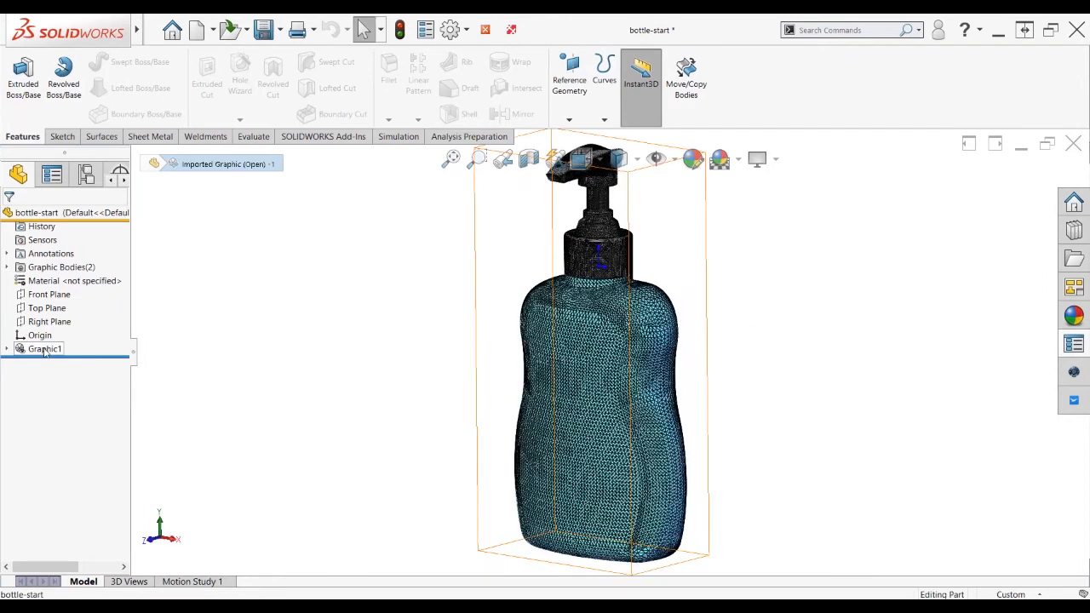
pyautogui.click(45, 349)
pyautogui.moveTo(132, 358); pyautogui.dragTo(188, 362)
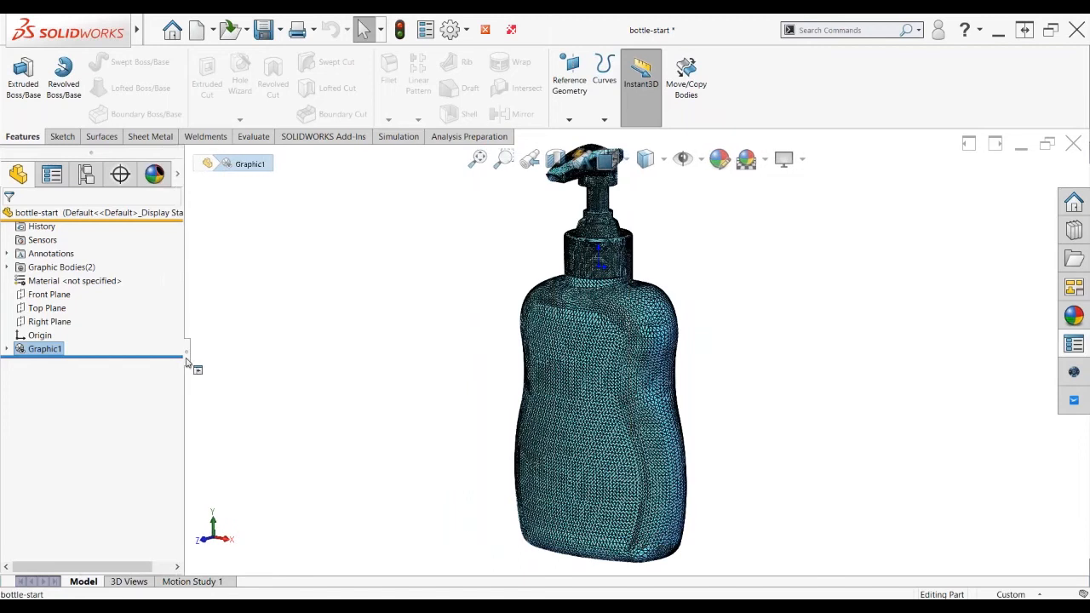
pyautogui.click(296, 352)
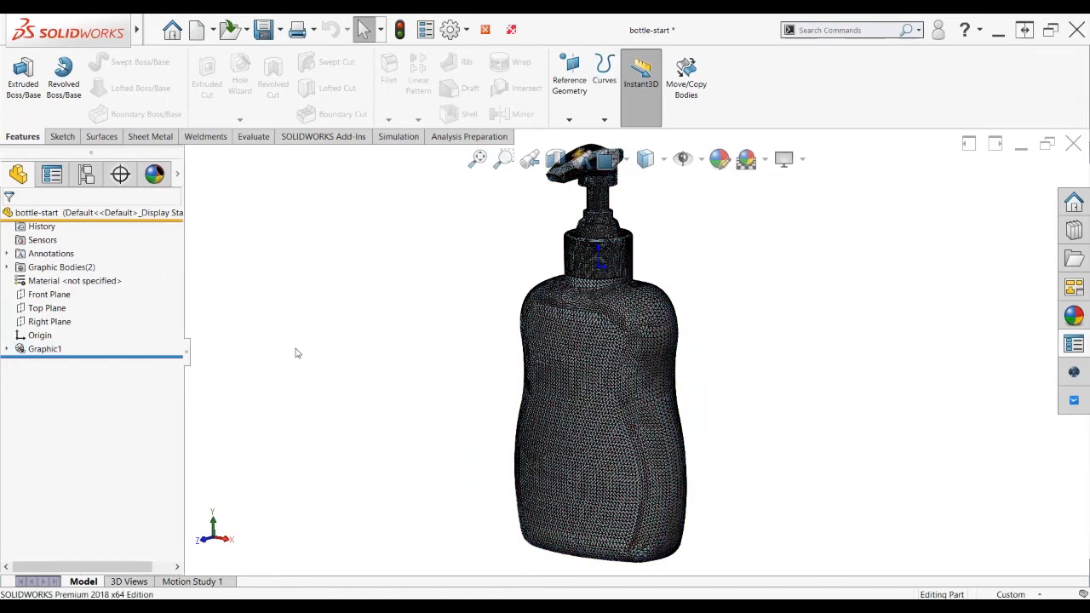
# Delete the pump cap body Imported Graphic (Open) -2, leaving only the bottle
pyautogui.click(7, 266)
pyautogui.click(83, 294)
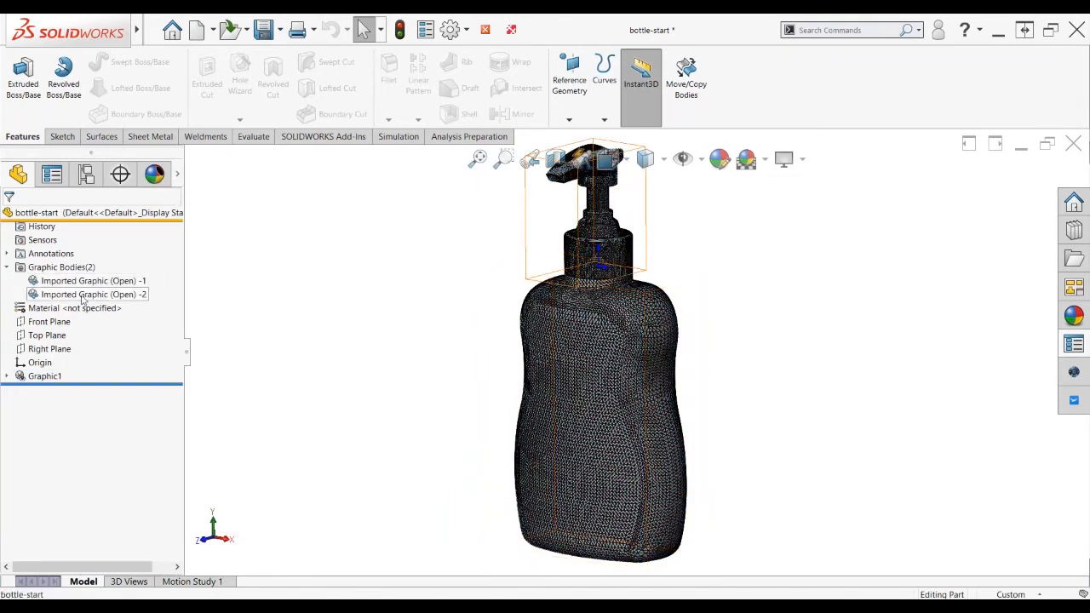
pyautogui.press('Delete')
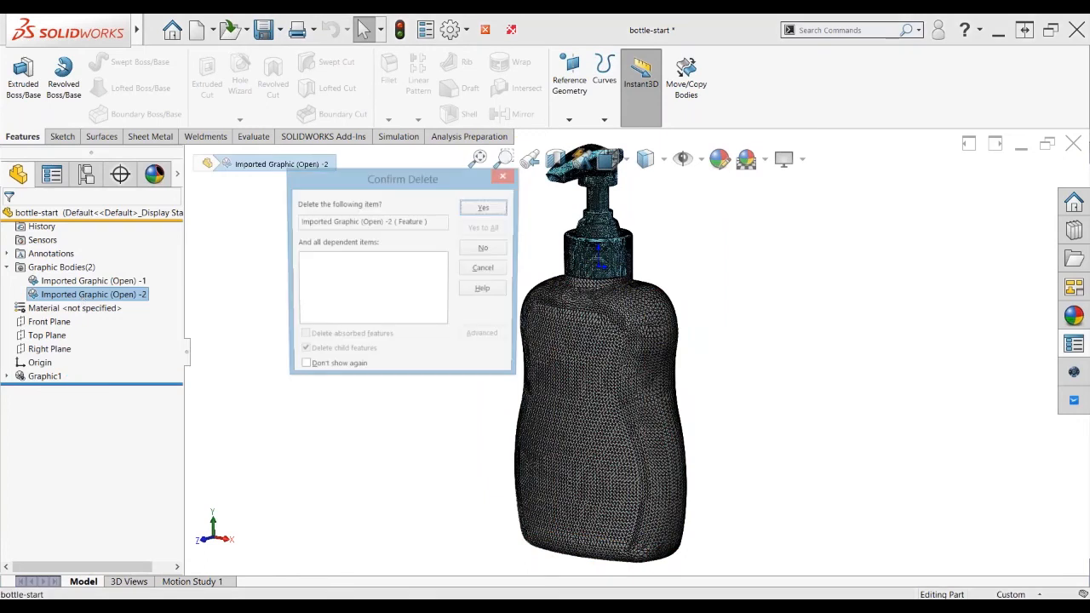
pyautogui.click(482, 208)
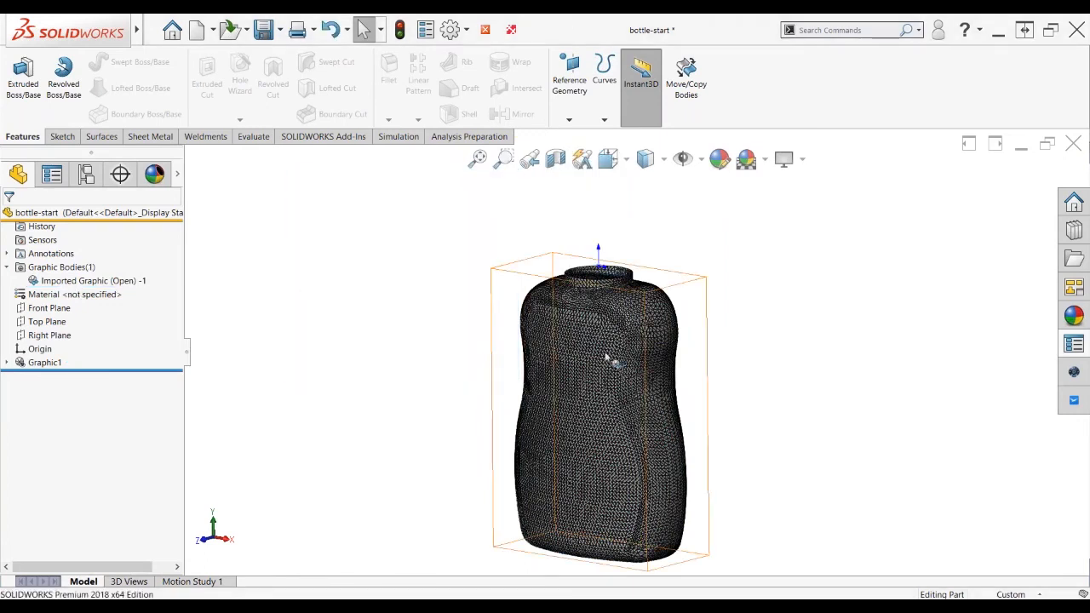
pyautogui.moveTo(606, 358)
pyautogui.mouseDown(button='middle')
pyautogui.moveTo(645, 372)
pyautogui.moveTo(610, 375)
pyautogui.mouseUp(button='middle')
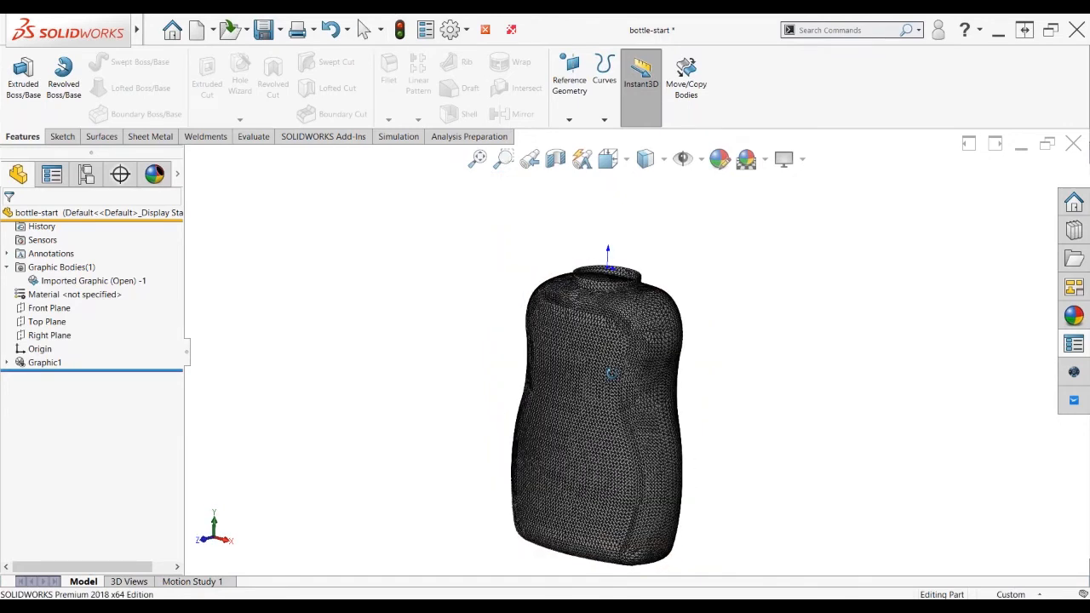
pyautogui.scroll(-5, 693, 297)
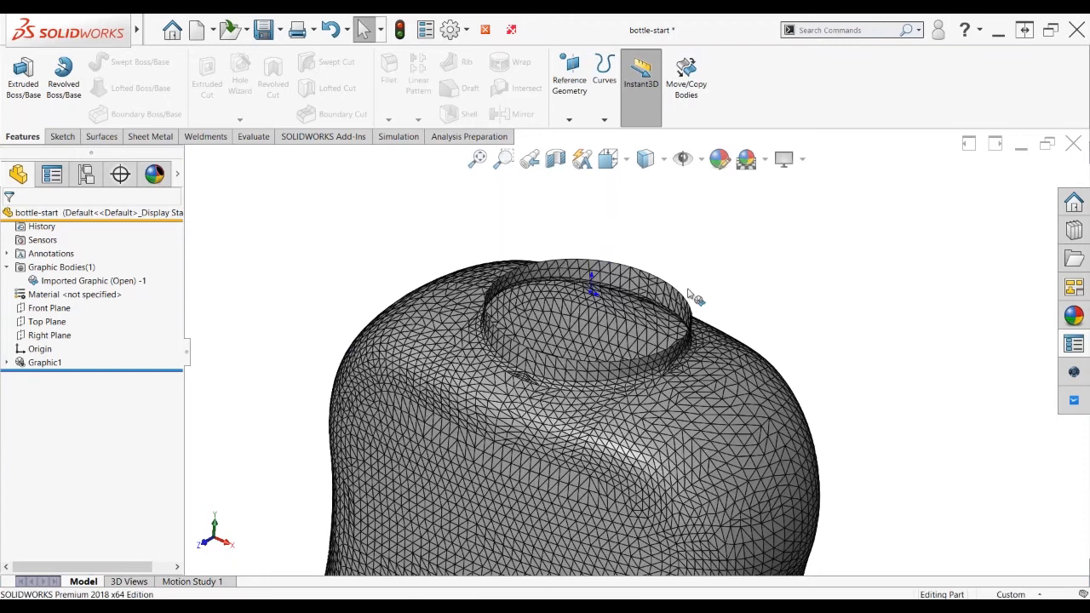
pyautogui.scroll(-4, 675, 304)
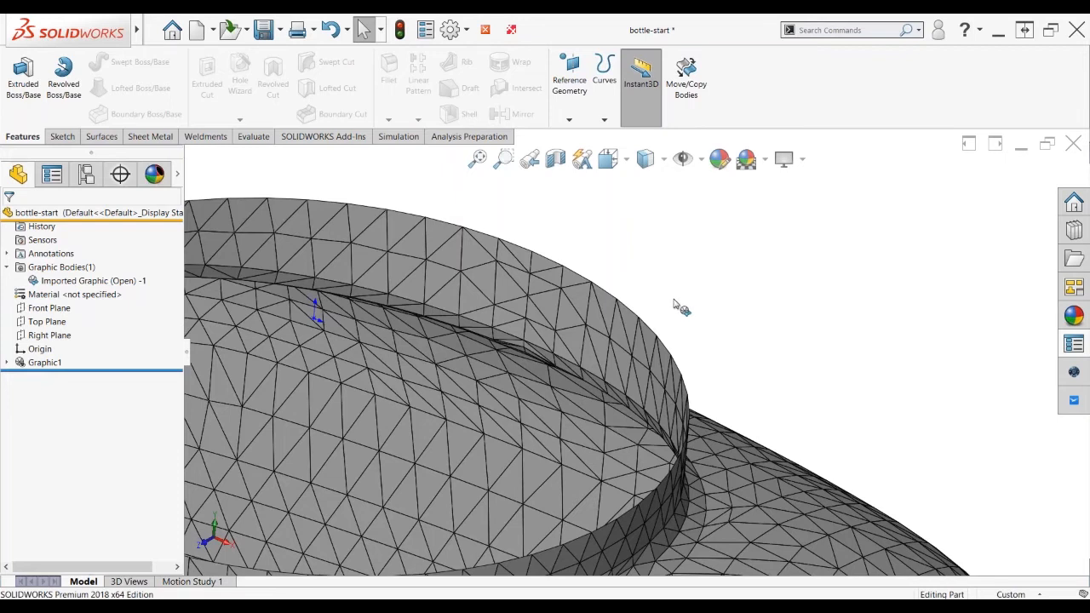
pyautogui.scroll(3, 674, 299)
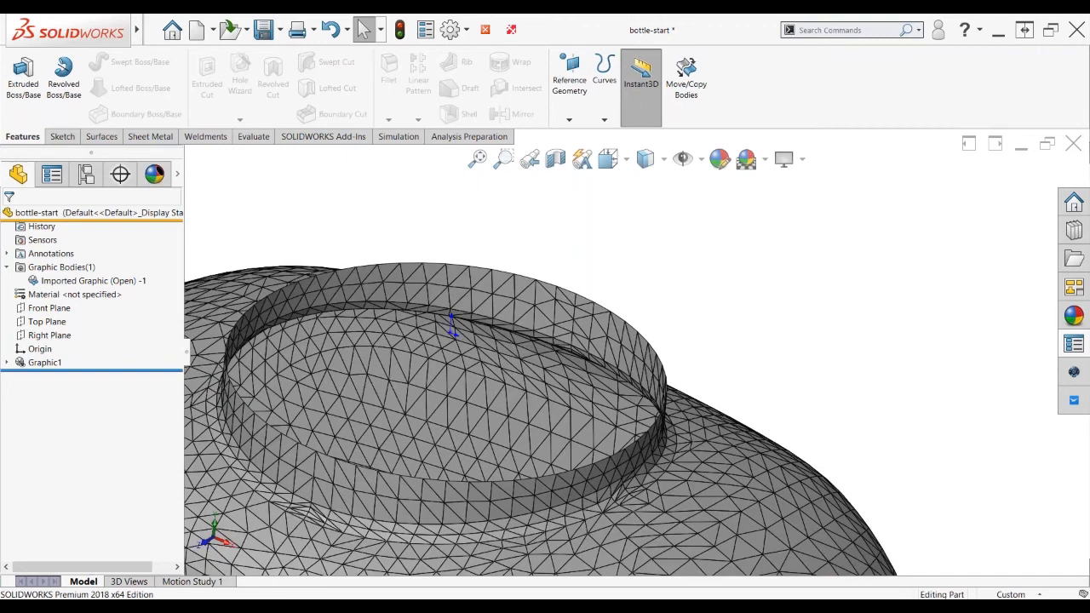
pyautogui.scroll(5, 734, 328)
pyautogui.moveTo(734, 337); pyautogui.dragTo(735, 317, button='middle')
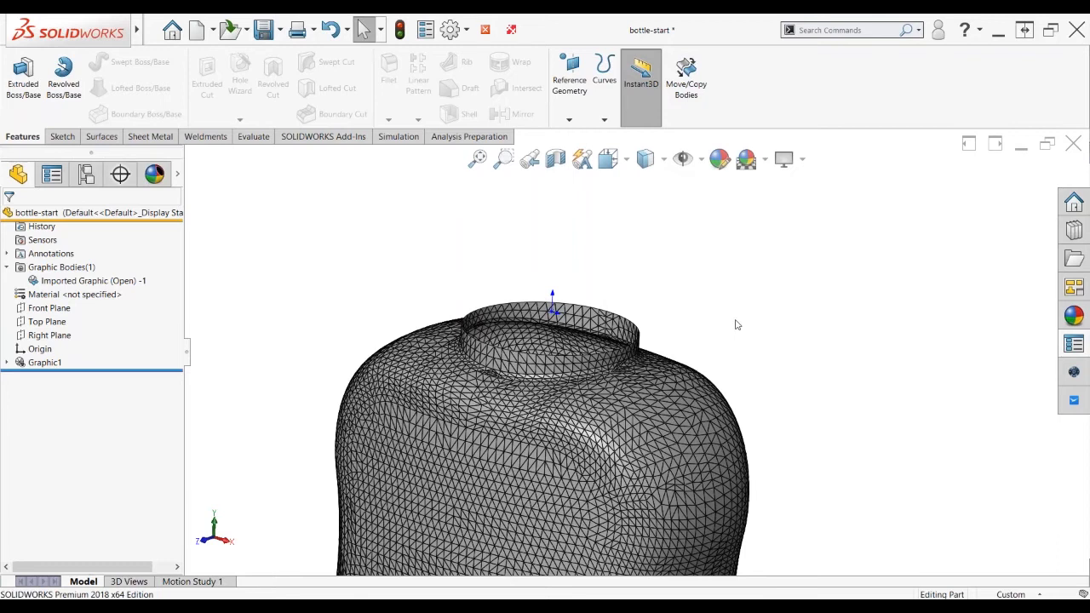
# Convert Imported Graphic (Open) -1 to a mesh body, creating Surface-Imported1, and show the Surfaces tools
pyautogui.rightClick(69, 284)
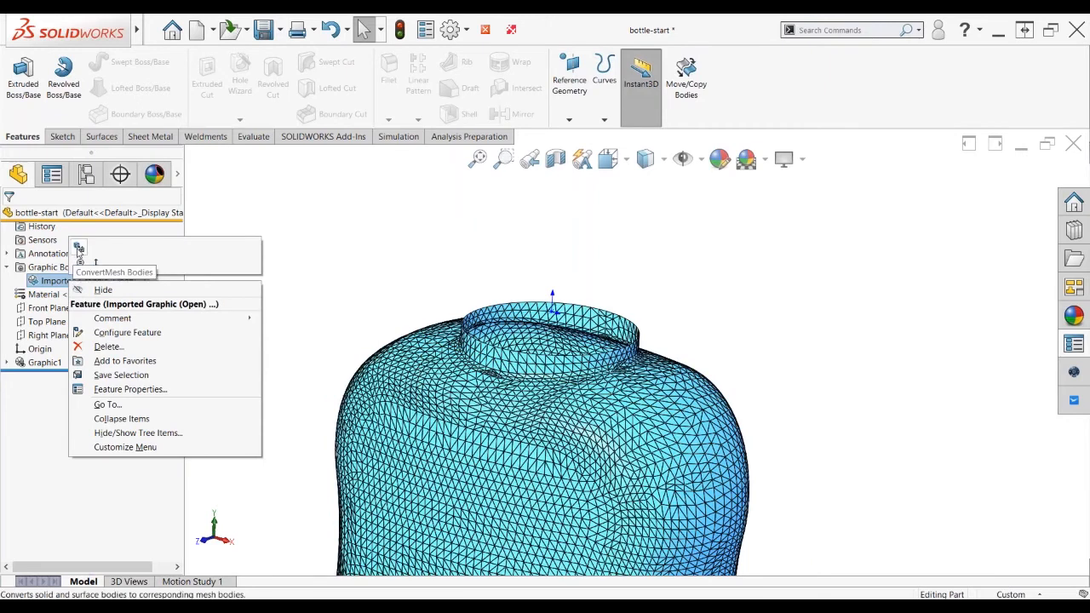
pyautogui.click(78, 248)
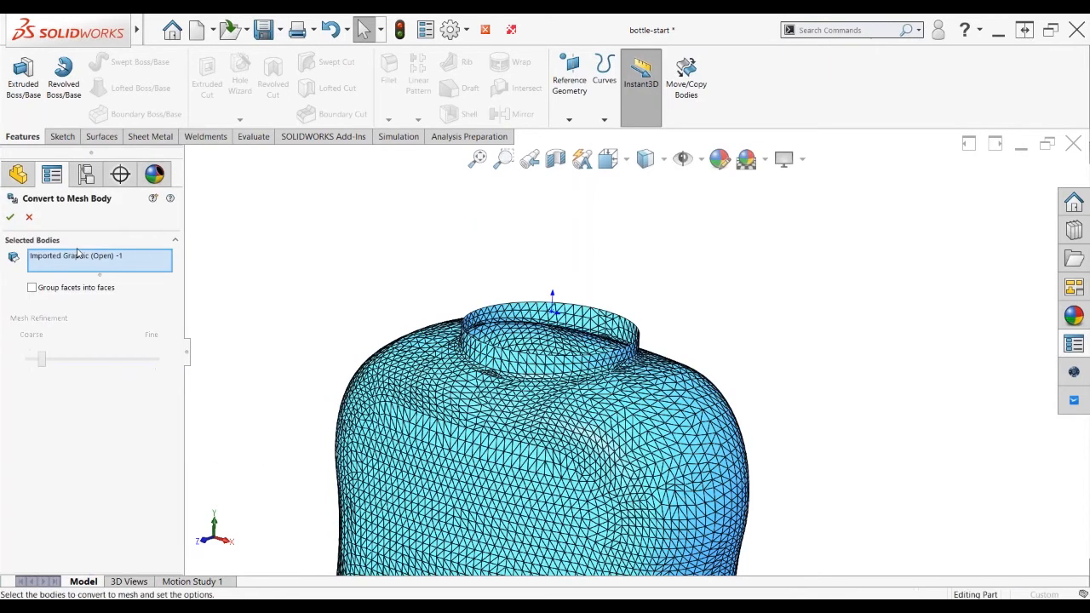
pyautogui.click(10, 217)
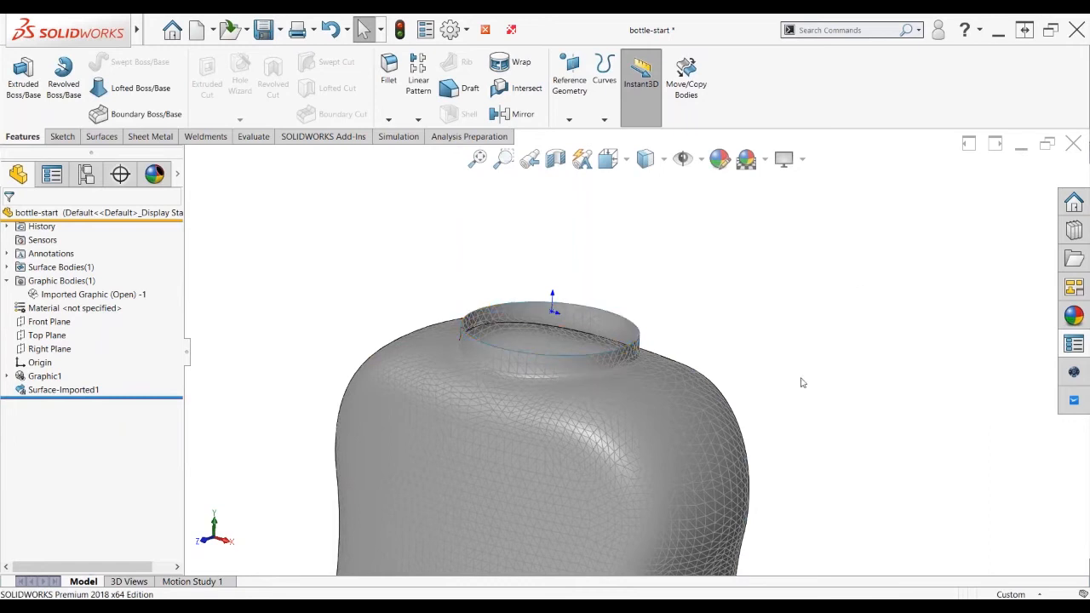
pyautogui.moveTo(802, 383)
pyautogui.mouseDown(button='middle')
pyautogui.moveTo(811, 394)
pyautogui.moveTo(799, 359)
pyautogui.moveTo(792, 375)
pyautogui.mouseUp(button='middle')
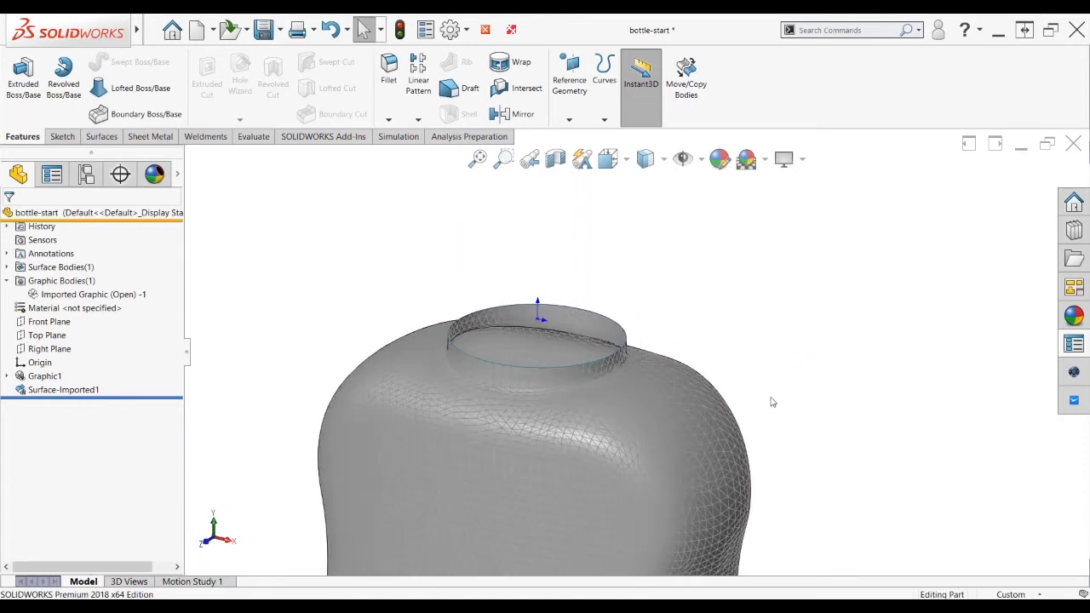
pyautogui.click(101, 136)
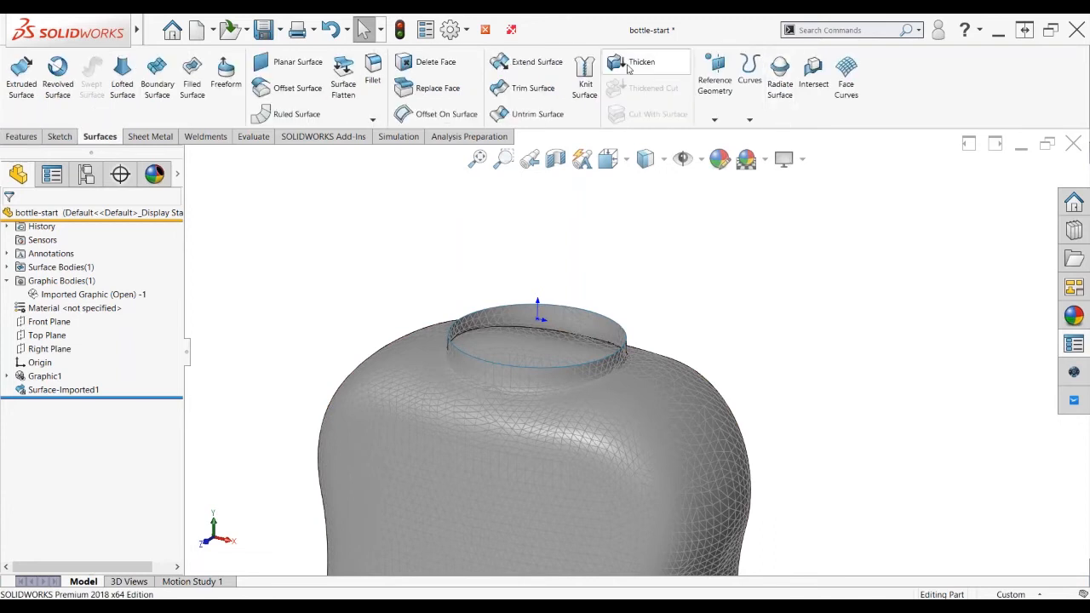
pyautogui.click(628, 66)
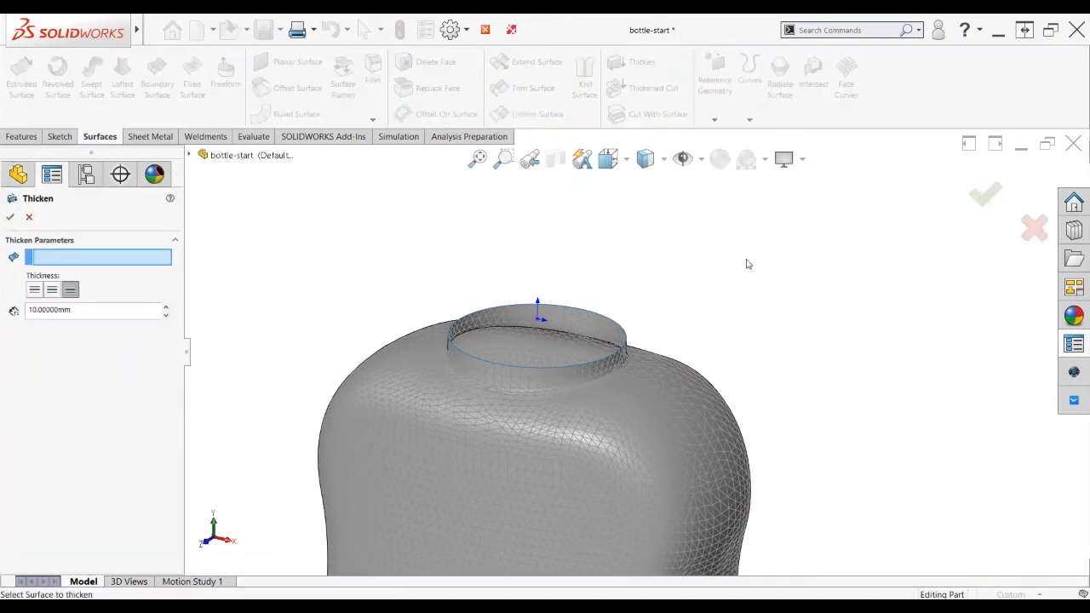
pyautogui.click(536, 426)
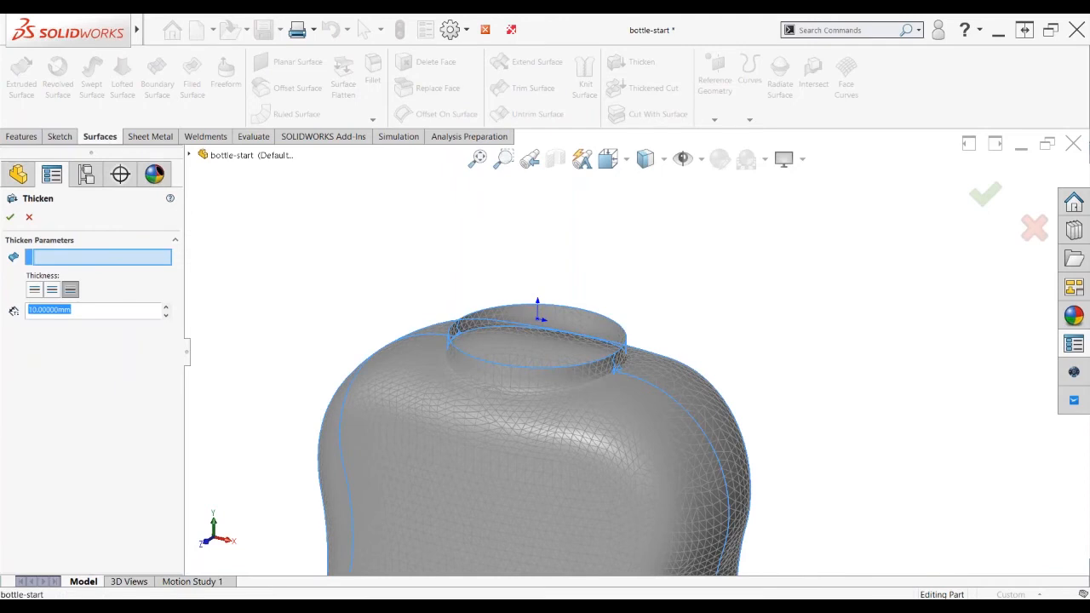
pyautogui.click(632, 341)
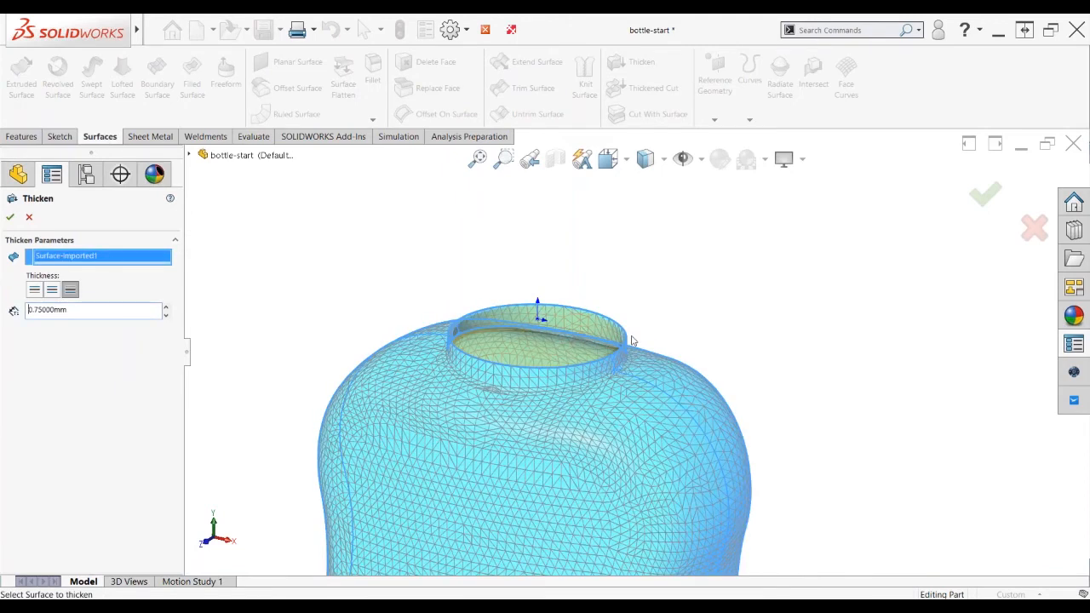
pyautogui.scroll(-2, 632, 341)
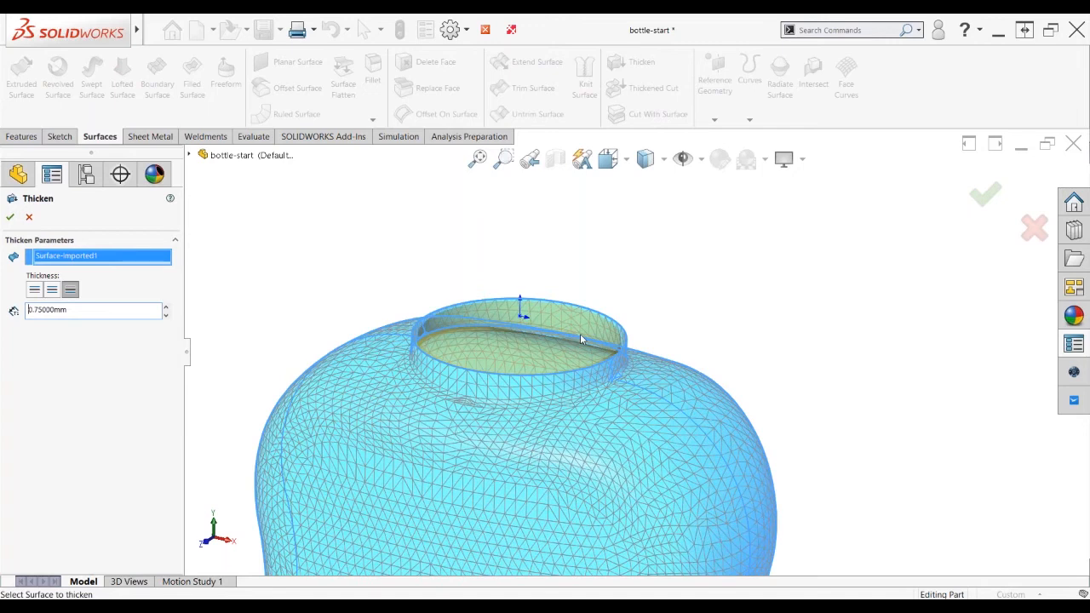
pyautogui.scroll(-5, 580, 333)
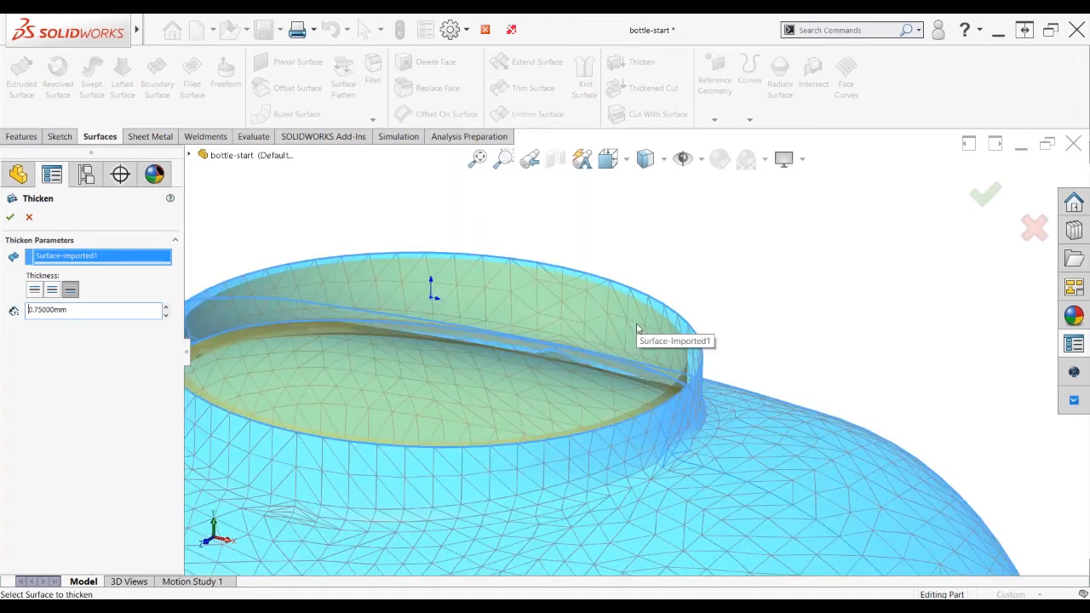
pyautogui.scroll(2, 637, 327)
pyautogui.press('Return')
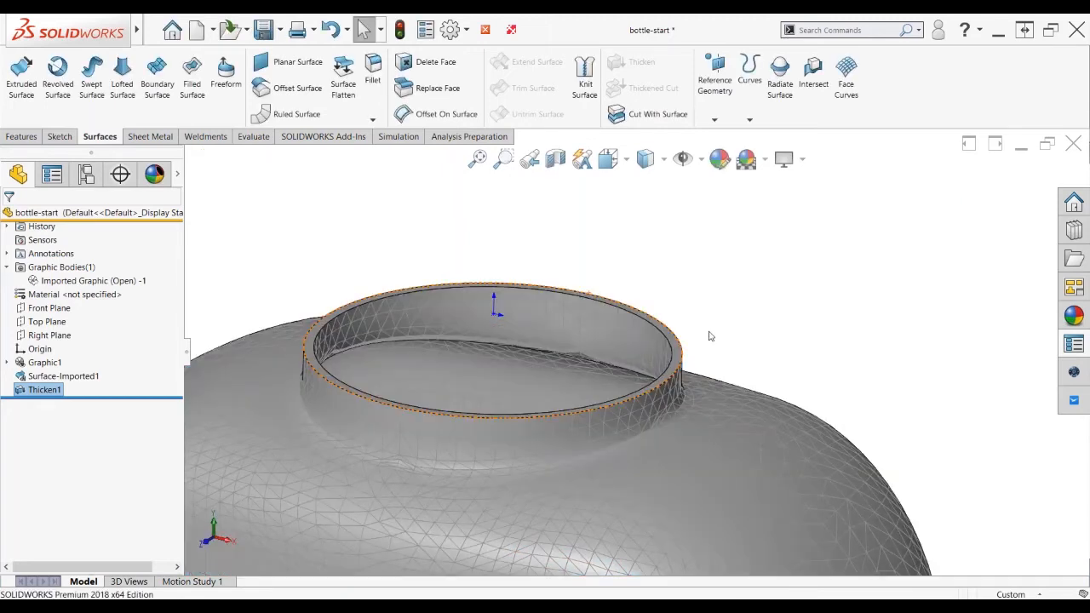
pyautogui.scroll(-5, 709, 336)
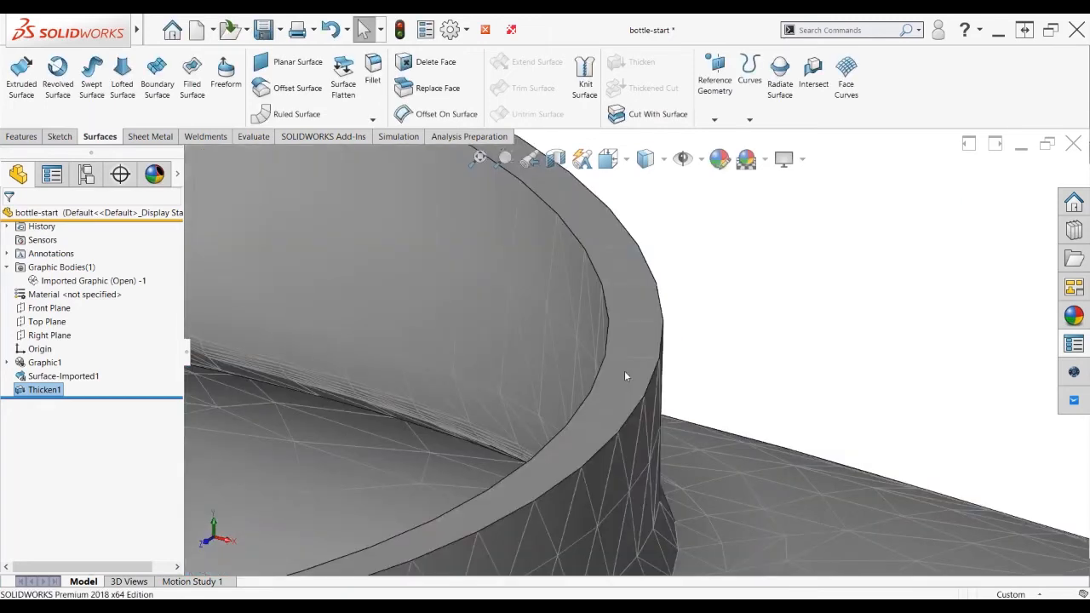
pyautogui.scroll(-2, 625, 373)
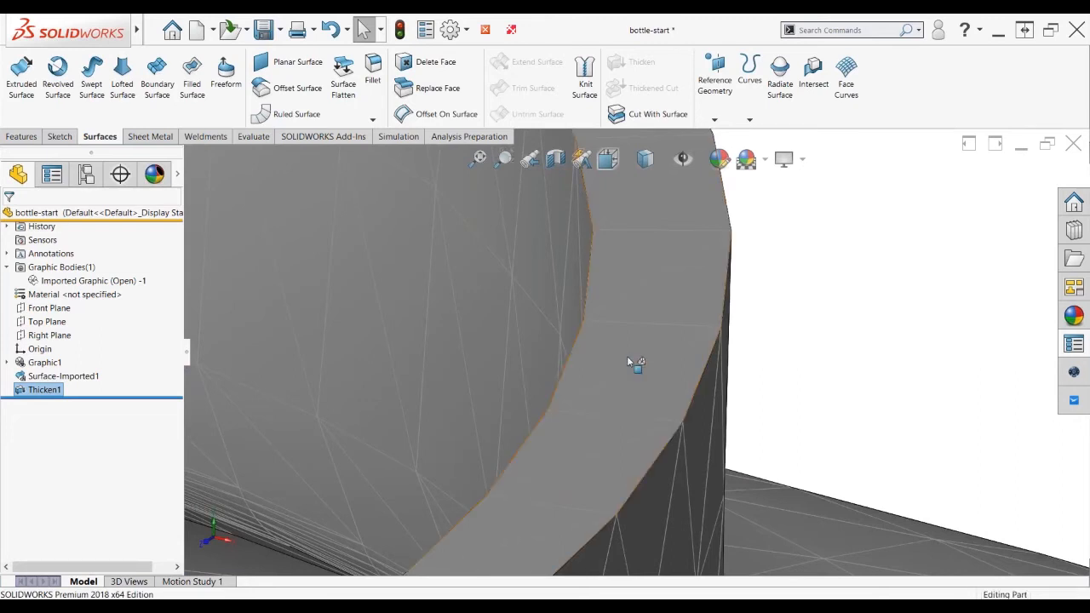
pyautogui.click(628, 363)
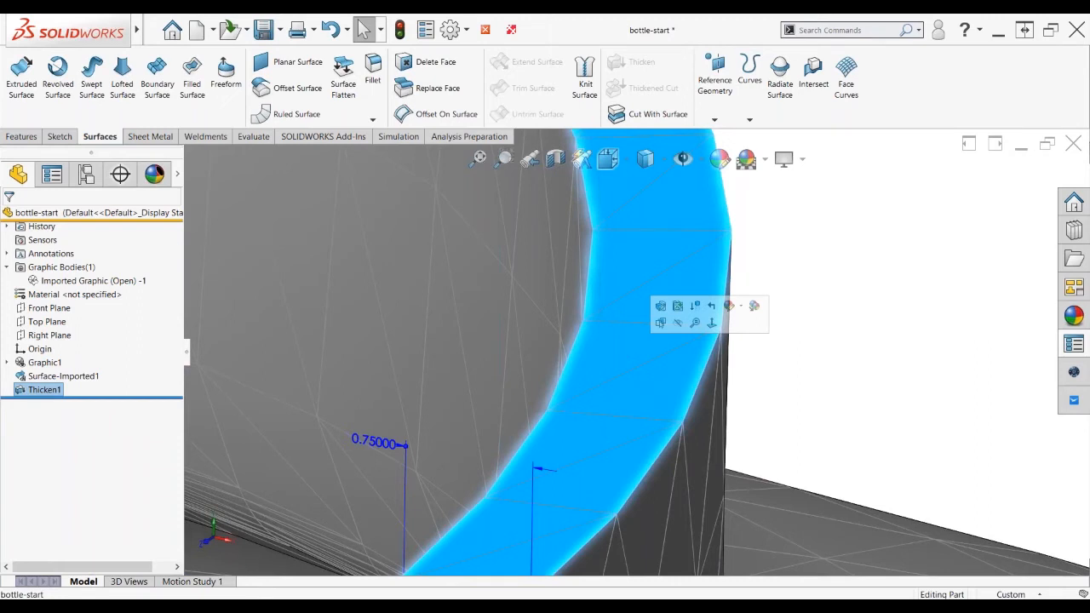
pyautogui.press('z')
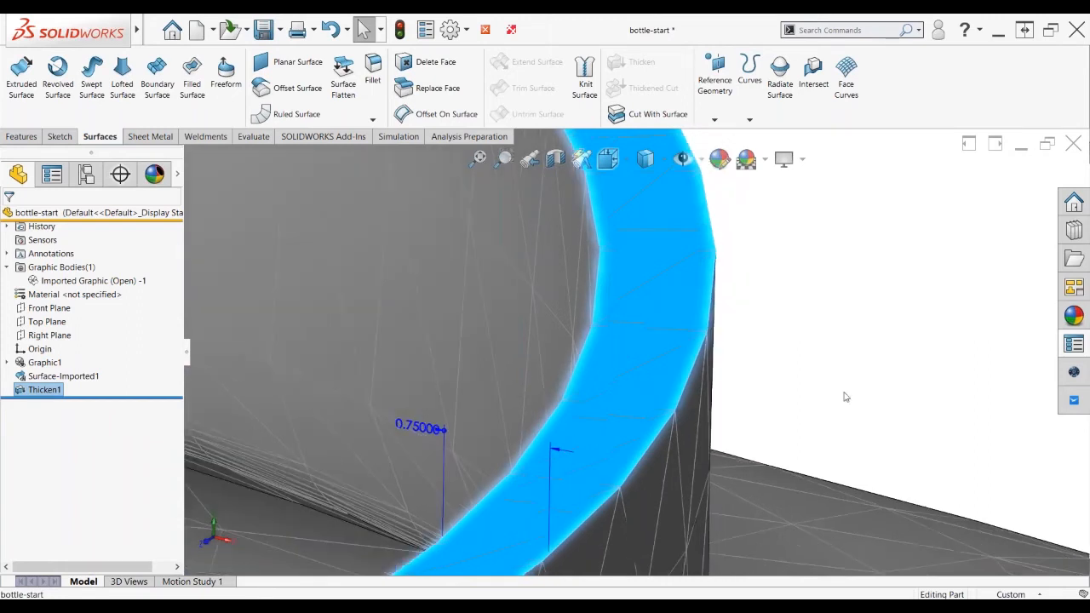
pyautogui.press('z')
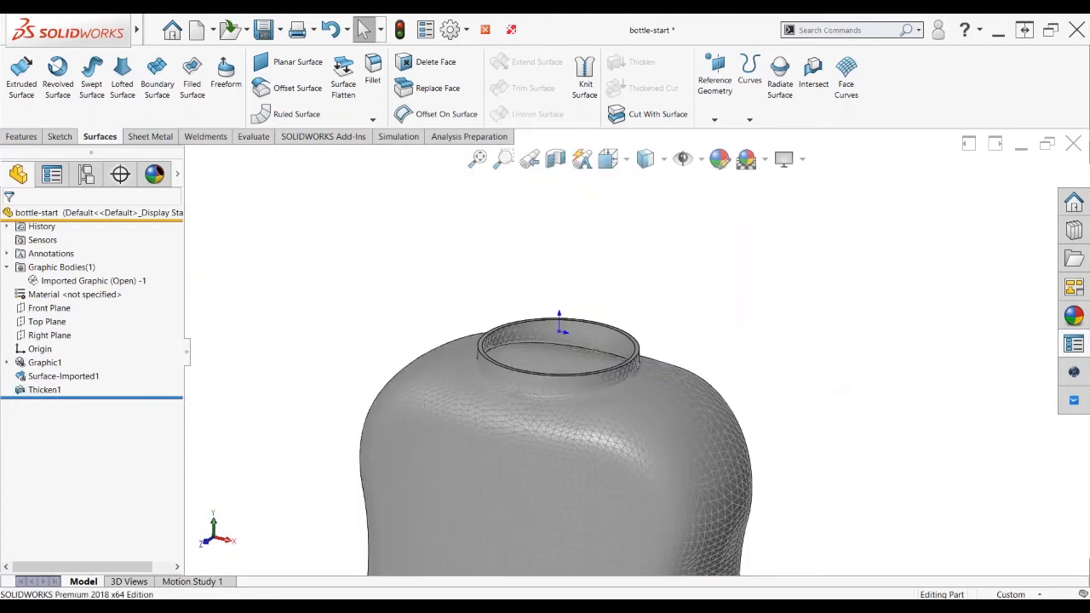
pyautogui.moveTo(558, 358); pyautogui.dragTo(585, 327, button='middle')
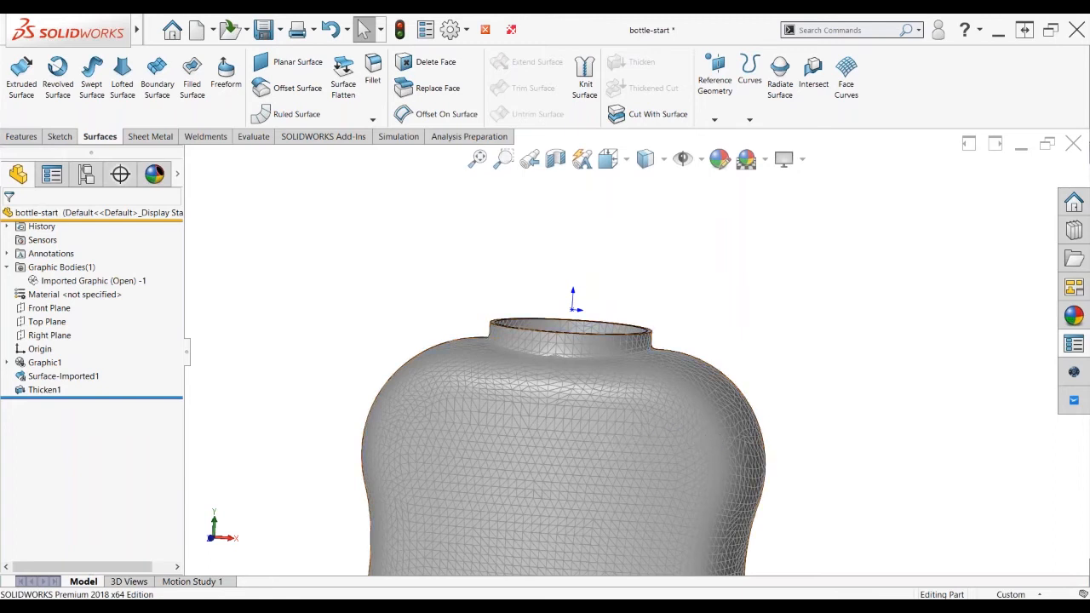
pyautogui.moveTo(145, 38)
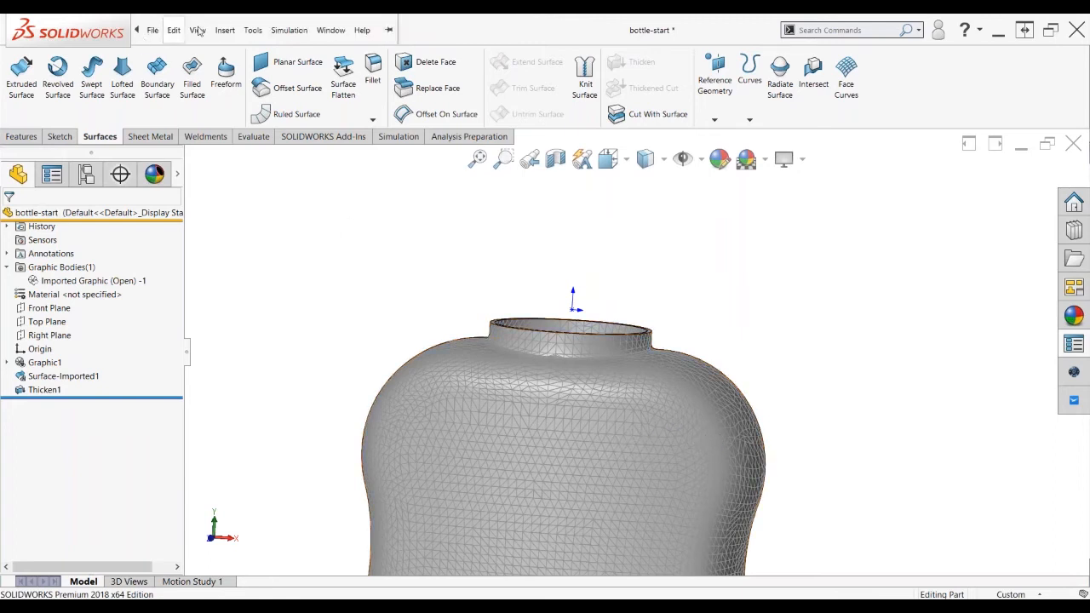
# Insert 8. bottle-thread.SLDPRT at the origin, with Locate part with Move/Copy unchecked
pyautogui.click(224, 30)
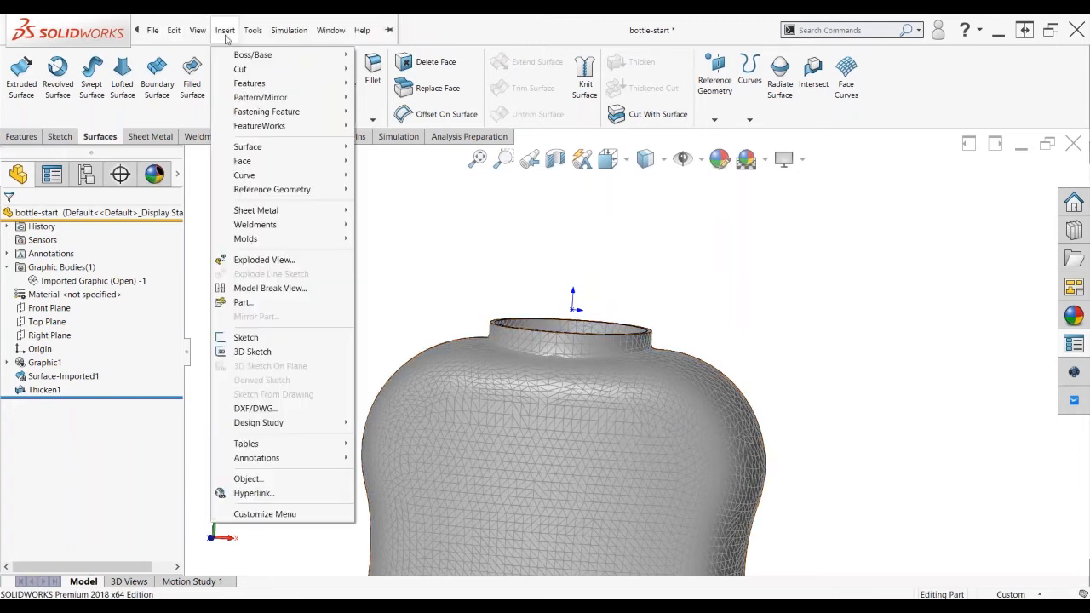
pyautogui.click(242, 302)
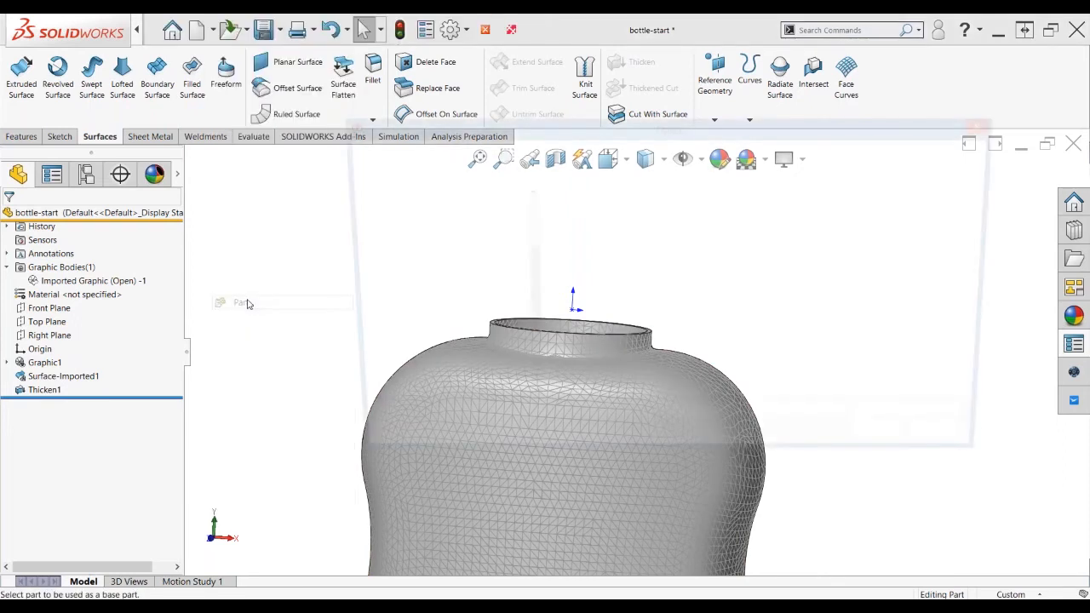
pyautogui.click(604, 323)
pyautogui.click(899, 448)
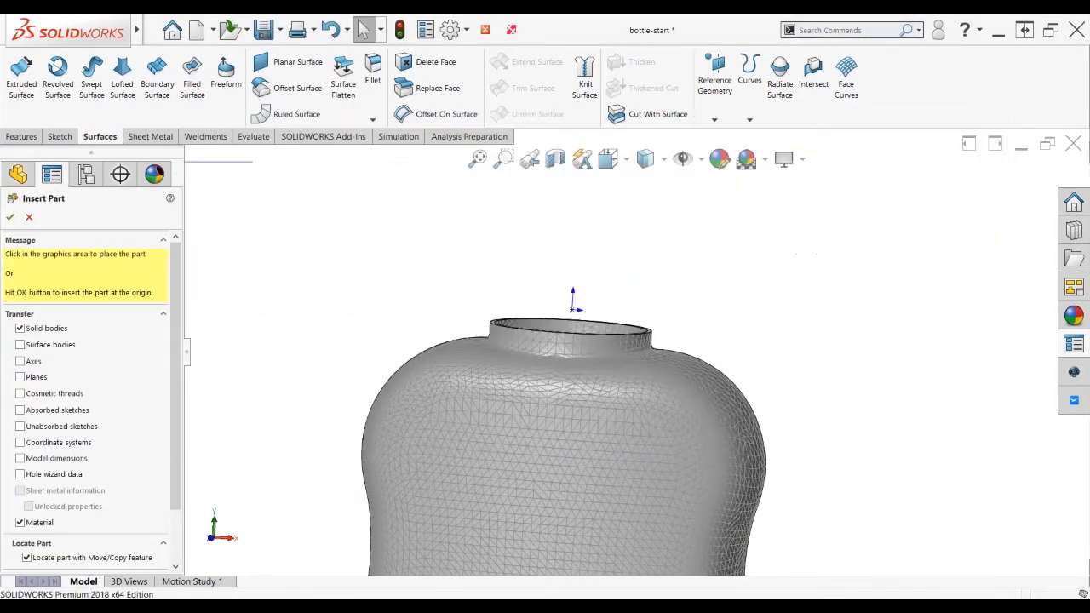
pyautogui.scroll(-2, 176, 342)
pyautogui.click(26, 491)
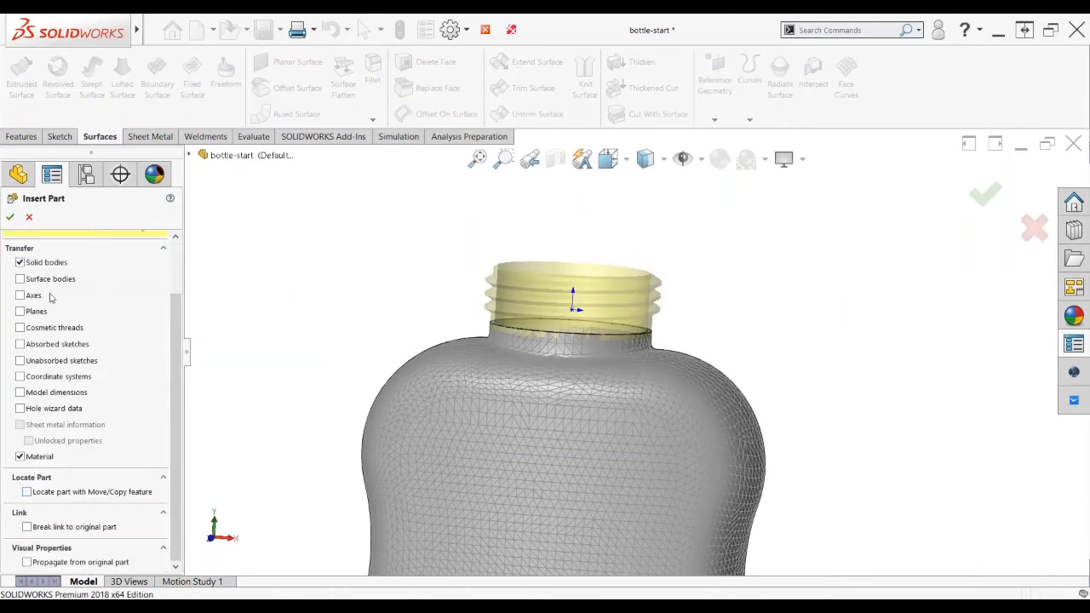
pyautogui.click(10, 216)
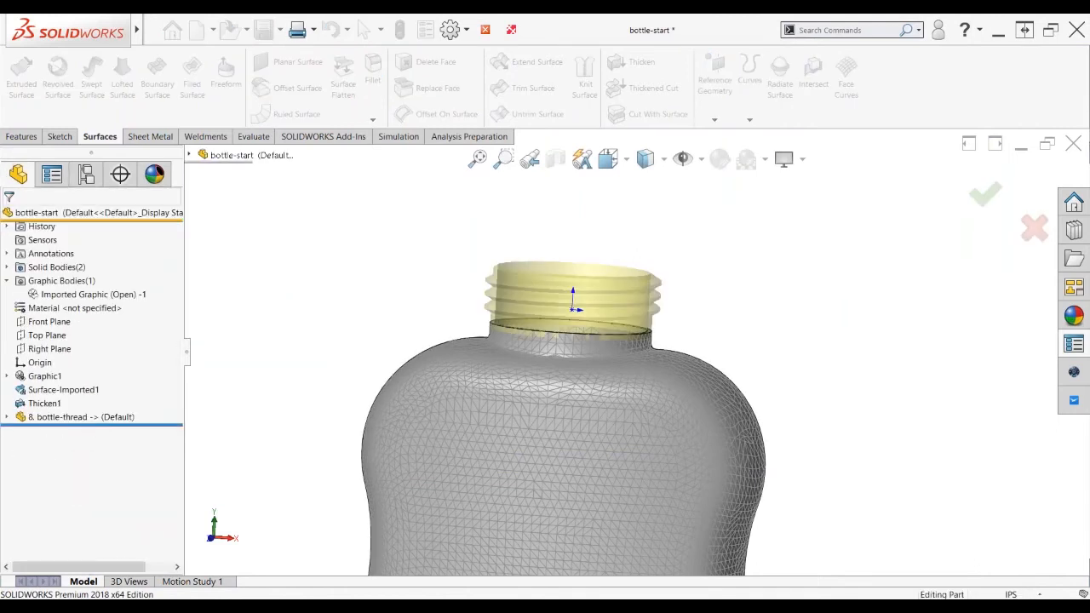
pyautogui.press('f')
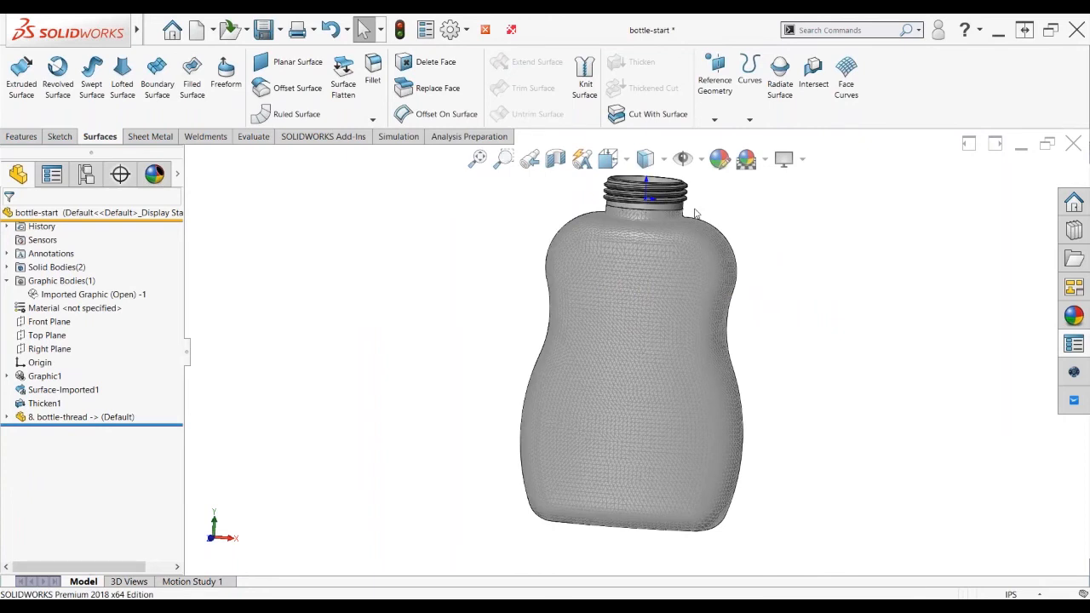
# Expand Solid Bodies and select the new bottle-thread body
pyautogui.scroll(-3, 695, 213)
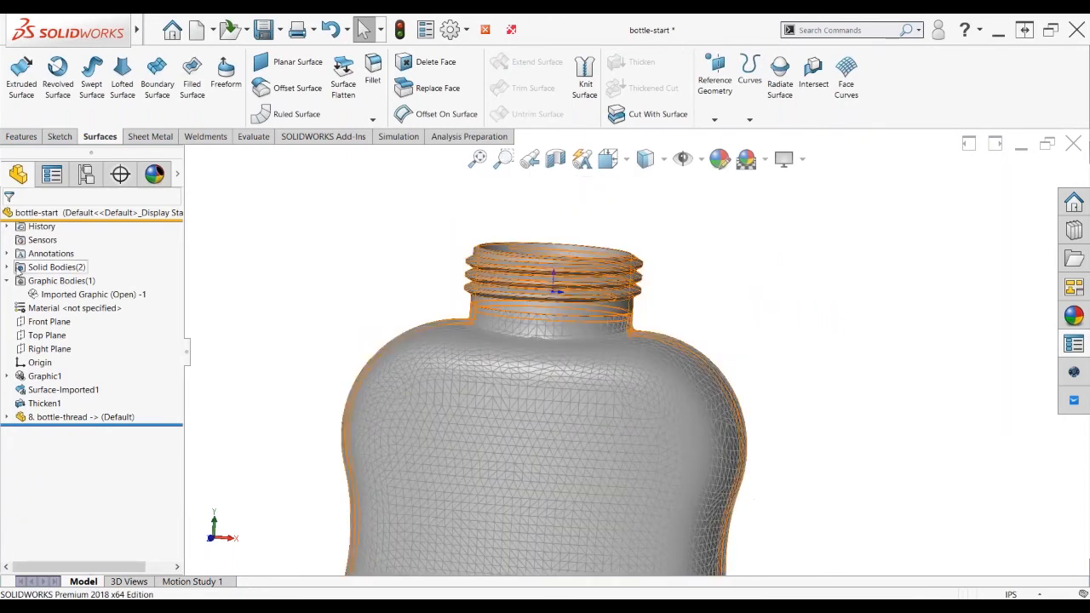
pyautogui.click(7, 266)
pyautogui.click(56, 294)
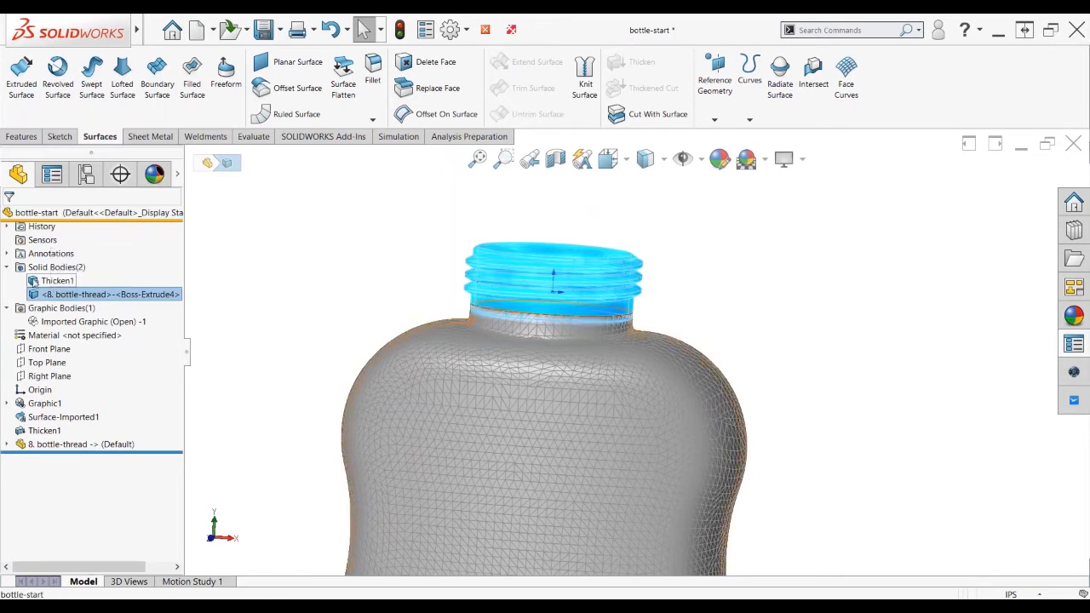
pyautogui.click(52, 281)
pyautogui.click(44, 294)
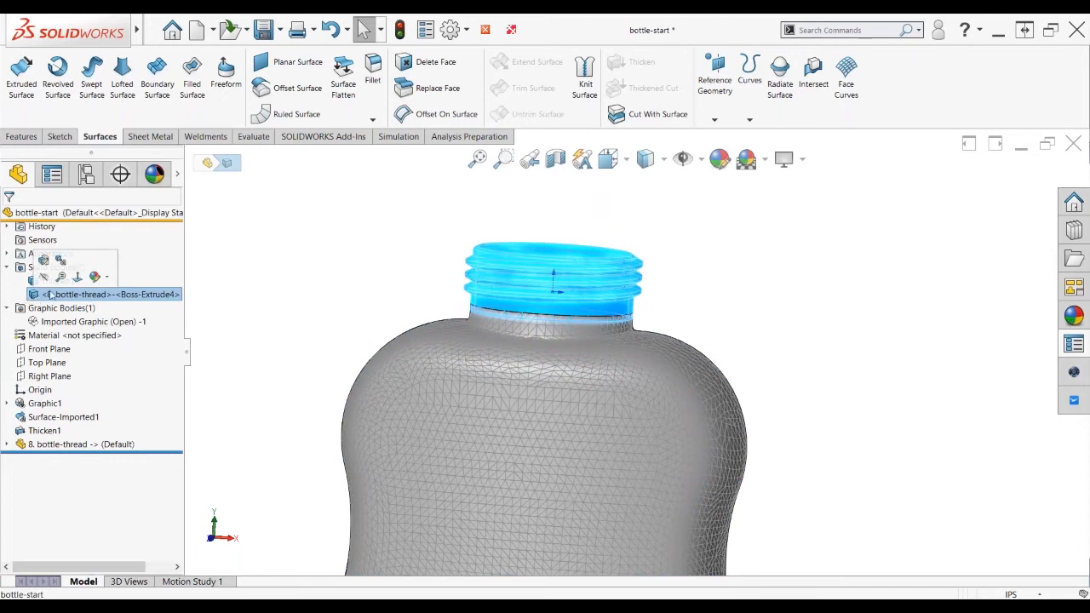
# Convert the bottle-thread body into a mesh body and switch the display to Shaded
pyautogui.click(61, 265)
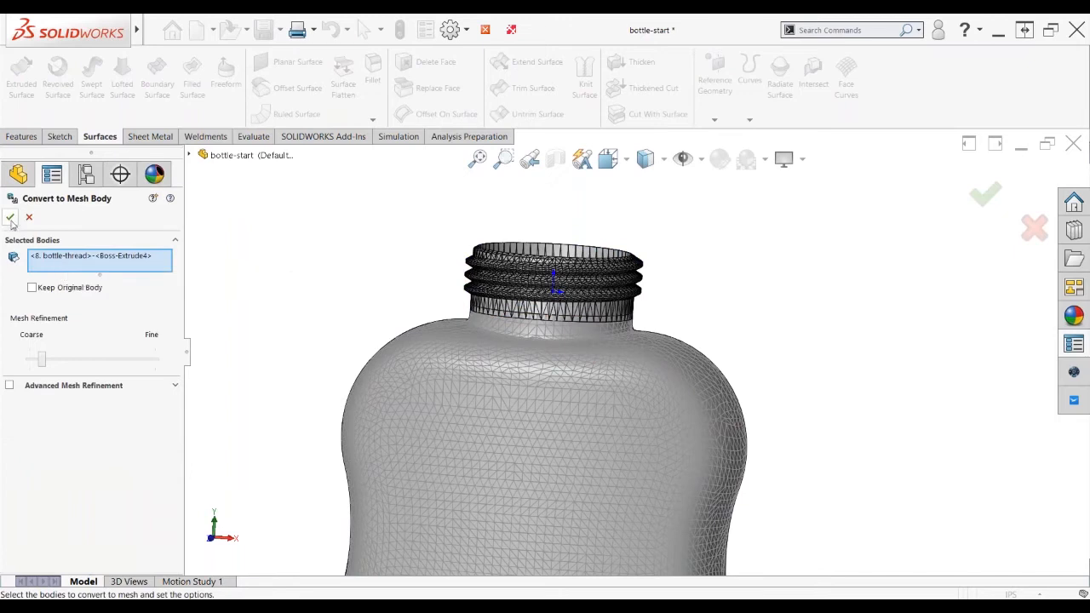
pyautogui.click(10, 218)
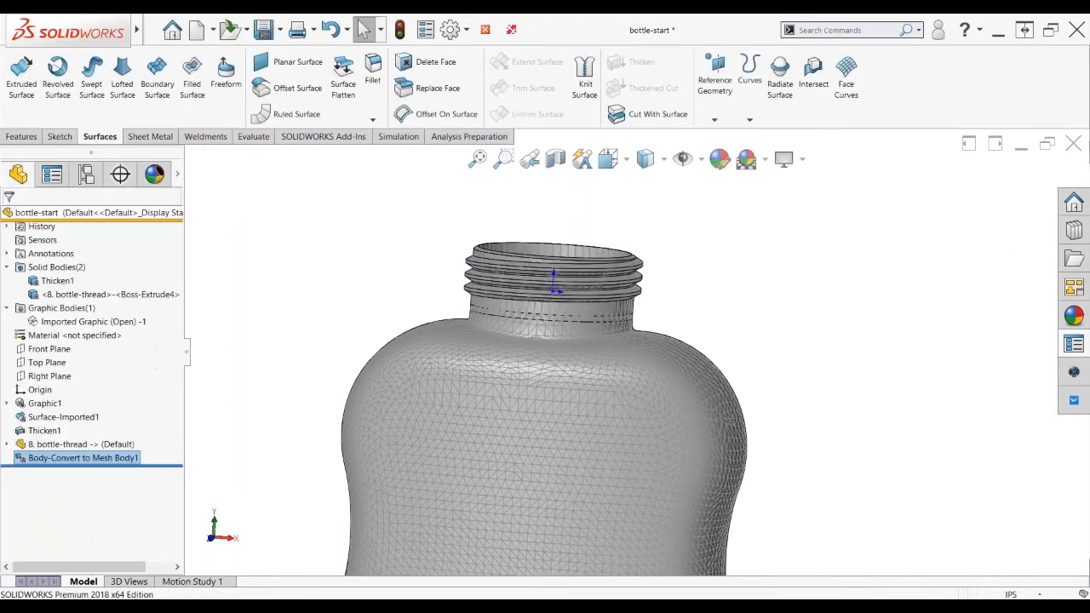
pyautogui.click(664, 159)
pyautogui.click(648, 213)
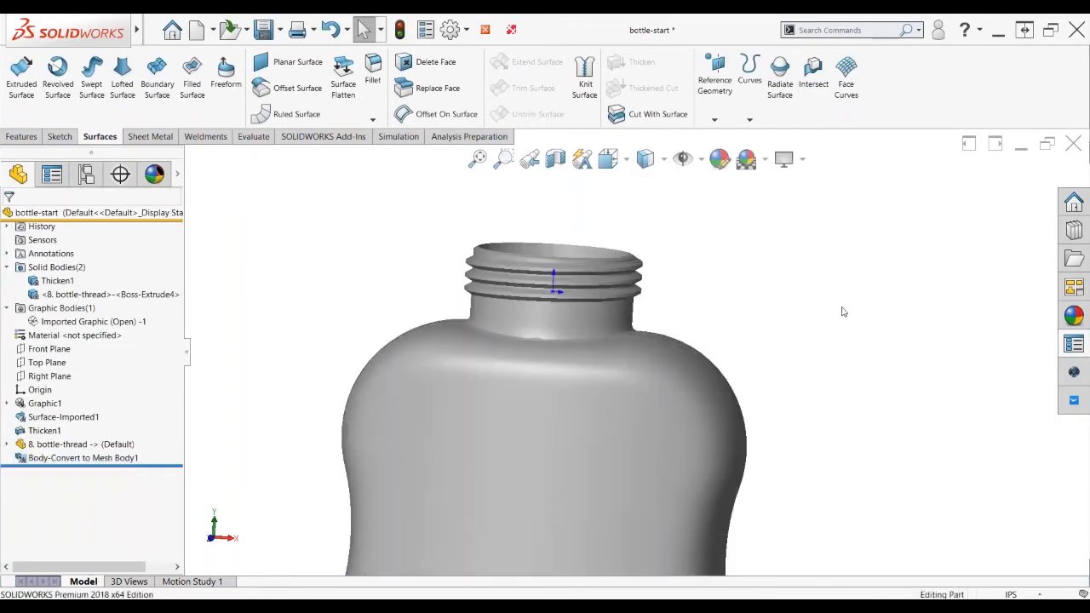
# Combine Thicken1 and the bottle-thread body with Add, creating Combine1
pyautogui.click(51, 281)
pyautogui.keyDown('ctrl'); pyautogui.click(48, 295); pyautogui.keyUp('ctrl')
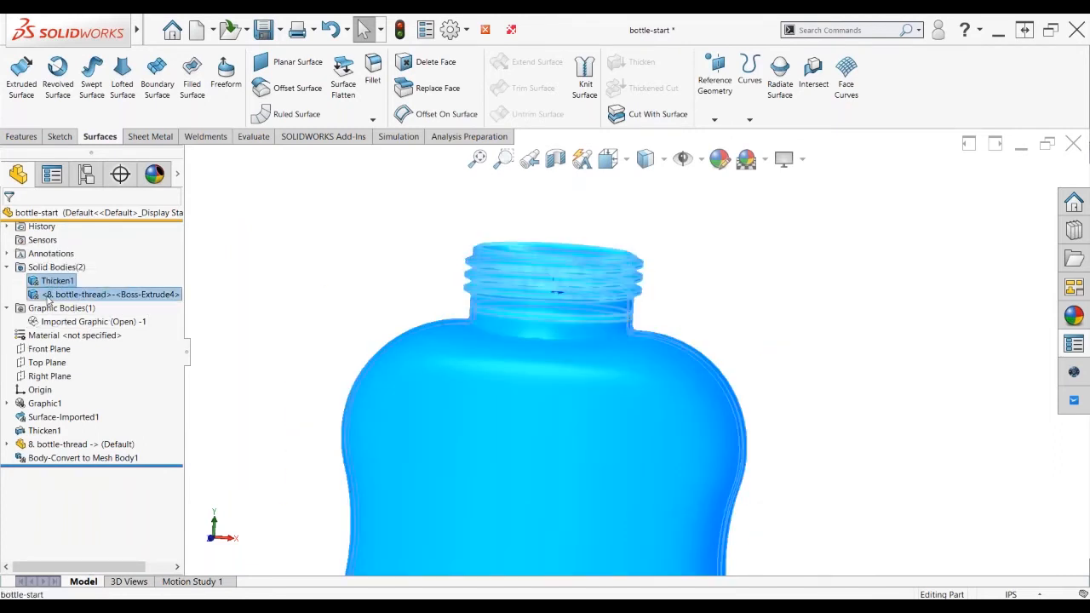
pyautogui.rightClick(48, 295)
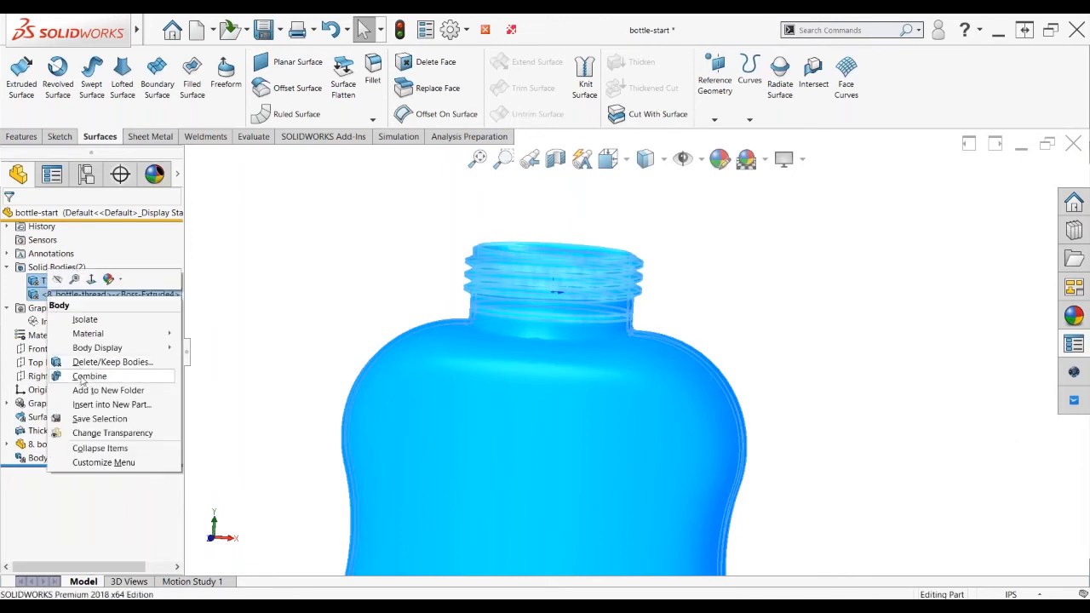
pyautogui.click(88, 375)
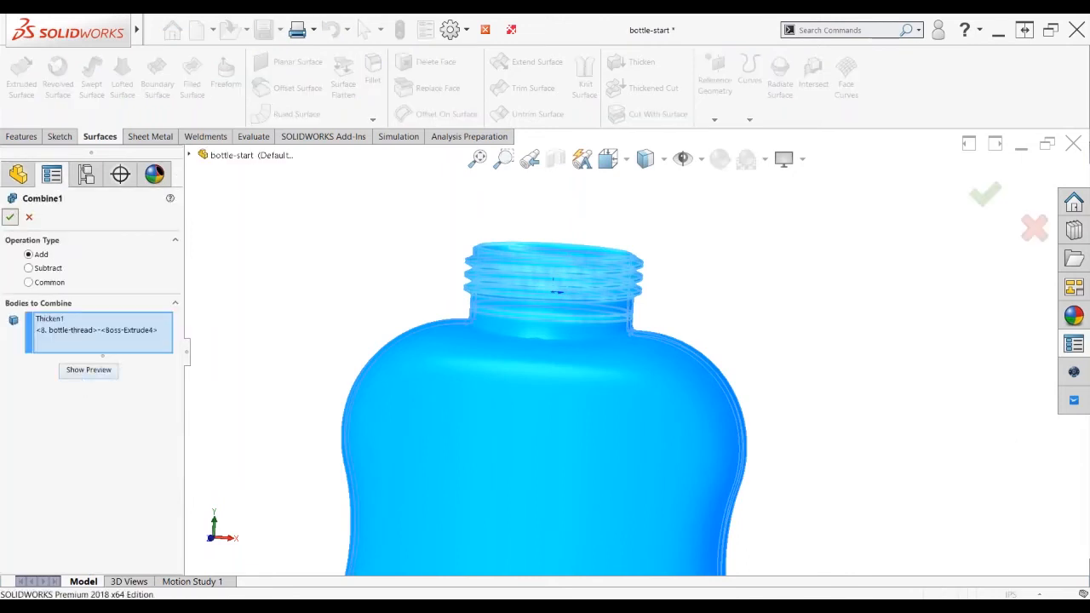
pyautogui.click(11, 217)
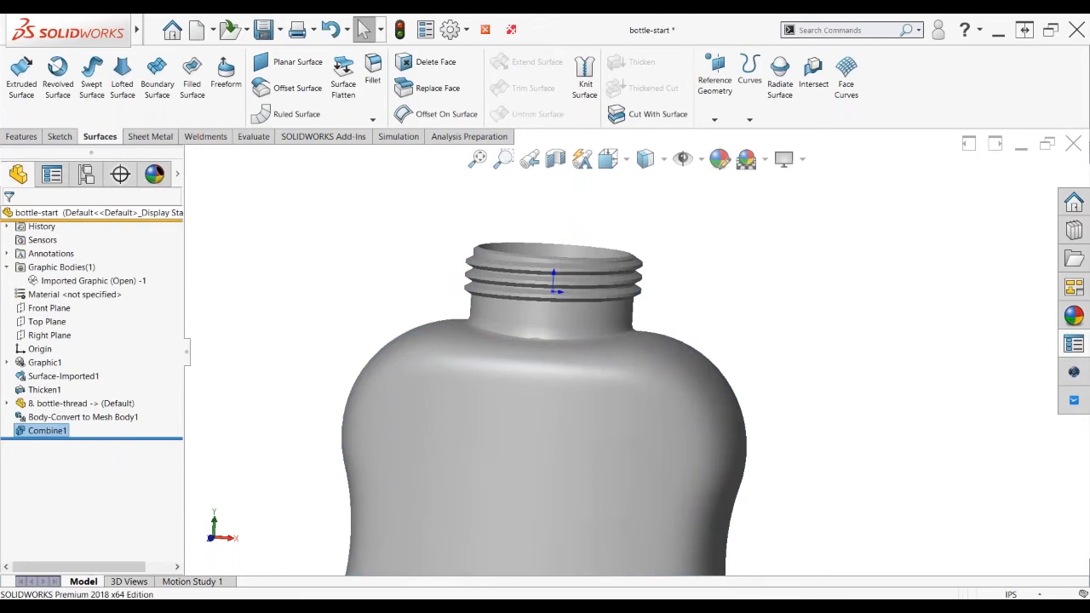
# Show the combined bottle Shaded With Edges and orbit around it to inspect the mesh
pyautogui.moveTo(653, 363); pyautogui.dragTo(615, 440, button='middle')
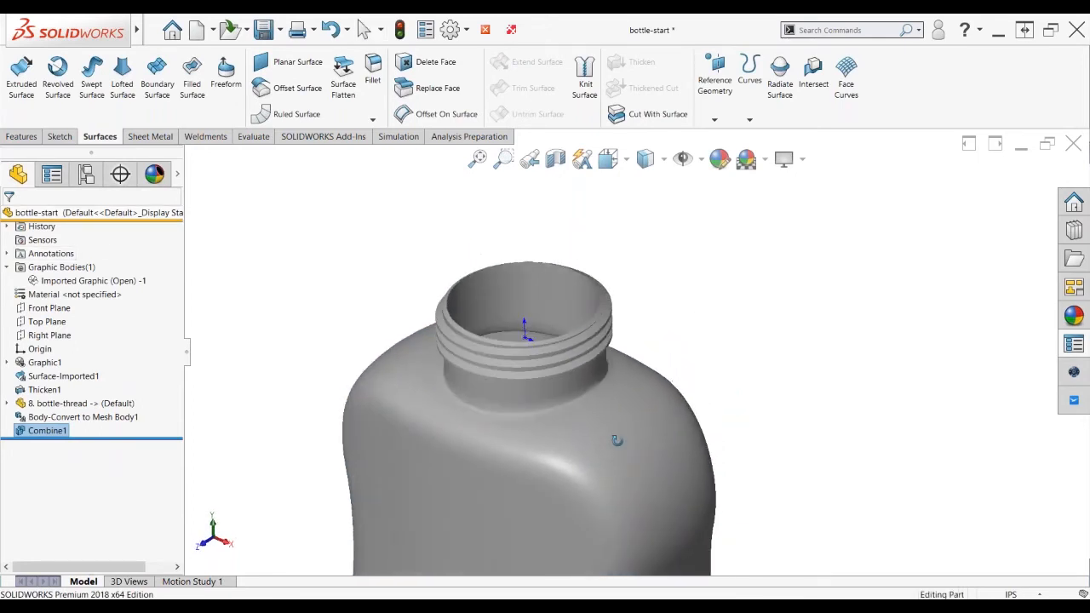
pyautogui.click(658, 188)
pyautogui.moveTo(693, 373); pyautogui.dragTo(723, 288, button='middle')
pyautogui.scroll(3, 780, 349)
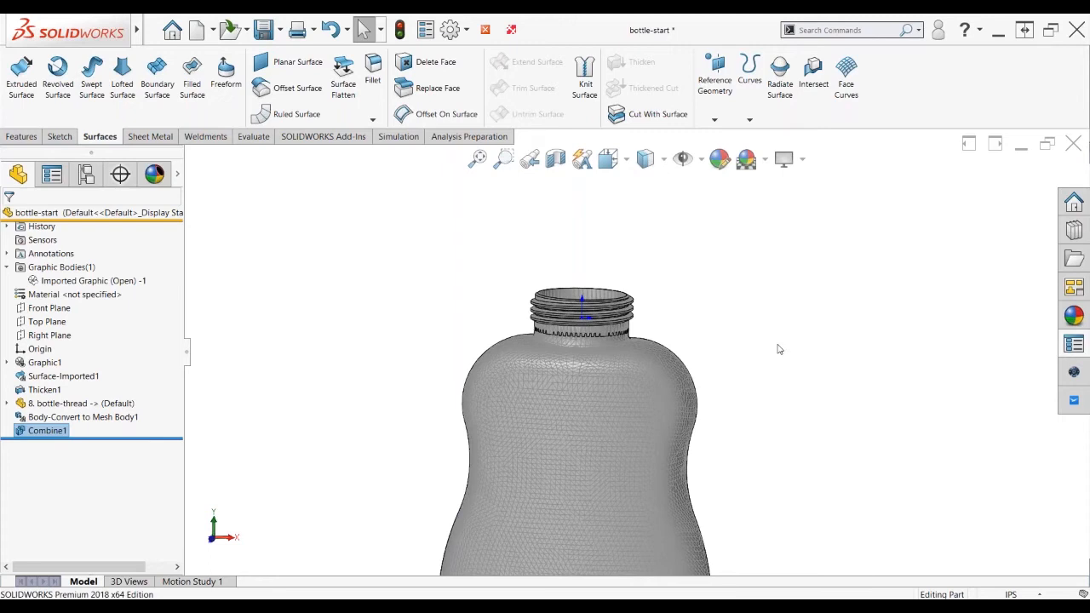
pyautogui.scroll(1, 778, 347)
pyautogui.moveTo(768, 329); pyautogui.dragTo(566, 349, button='middle')
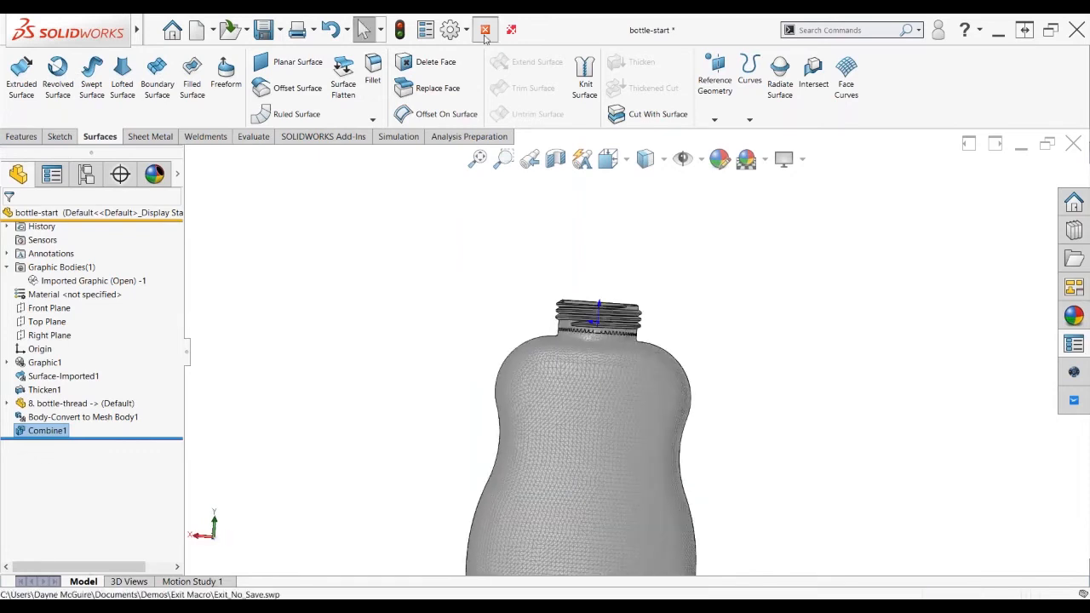
pyautogui.hotkey('alt', 'Tab')
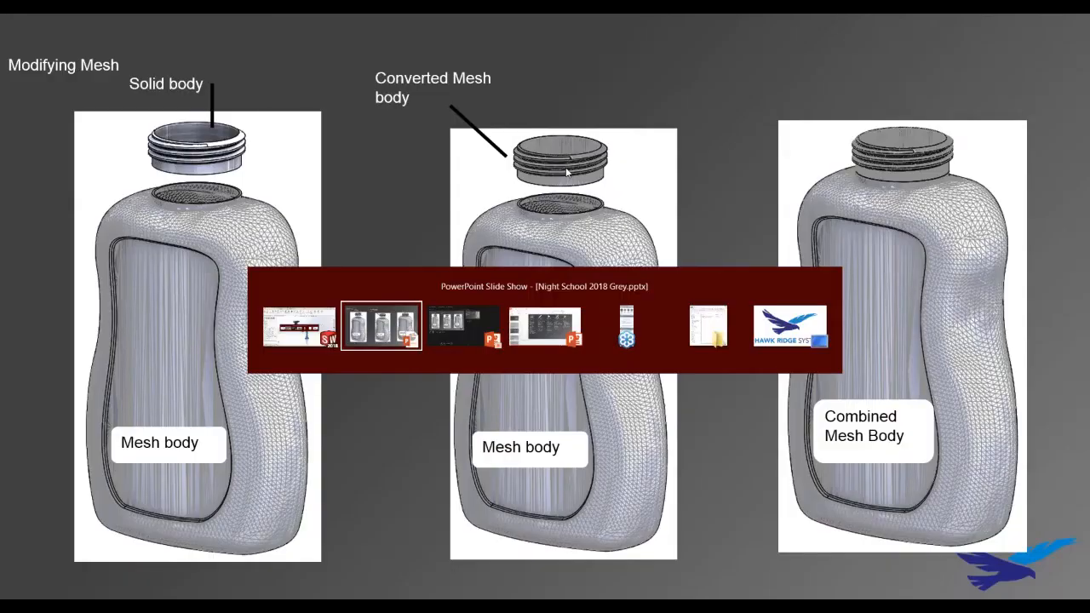
# Advance the slide show to the feature overview slide, then return to the Control Box Mount assembly
pyautogui.press('Right')
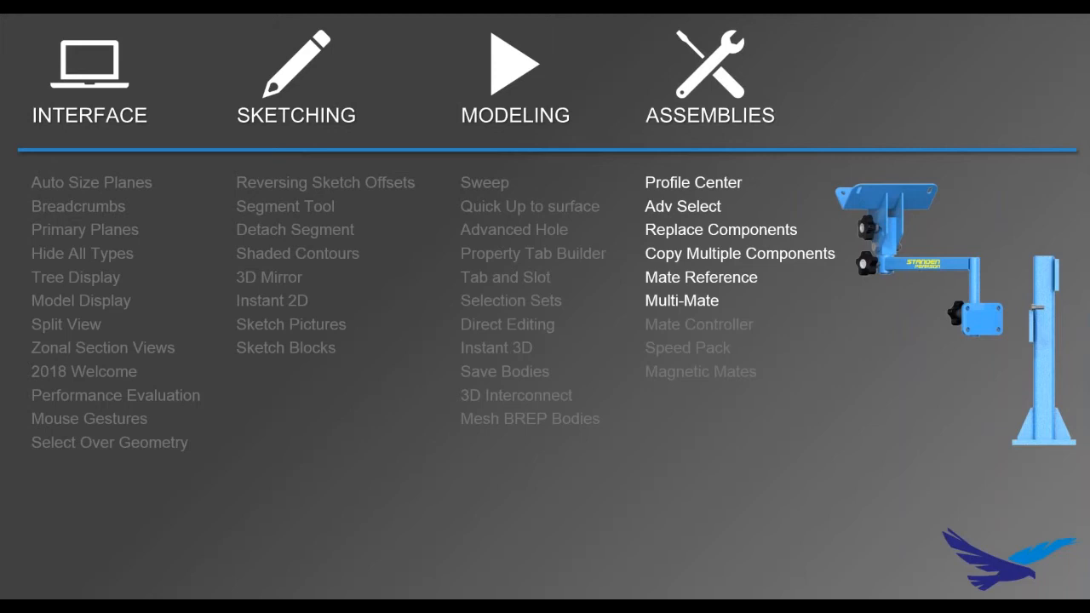
pyautogui.hotkey('alt', 'Tab')
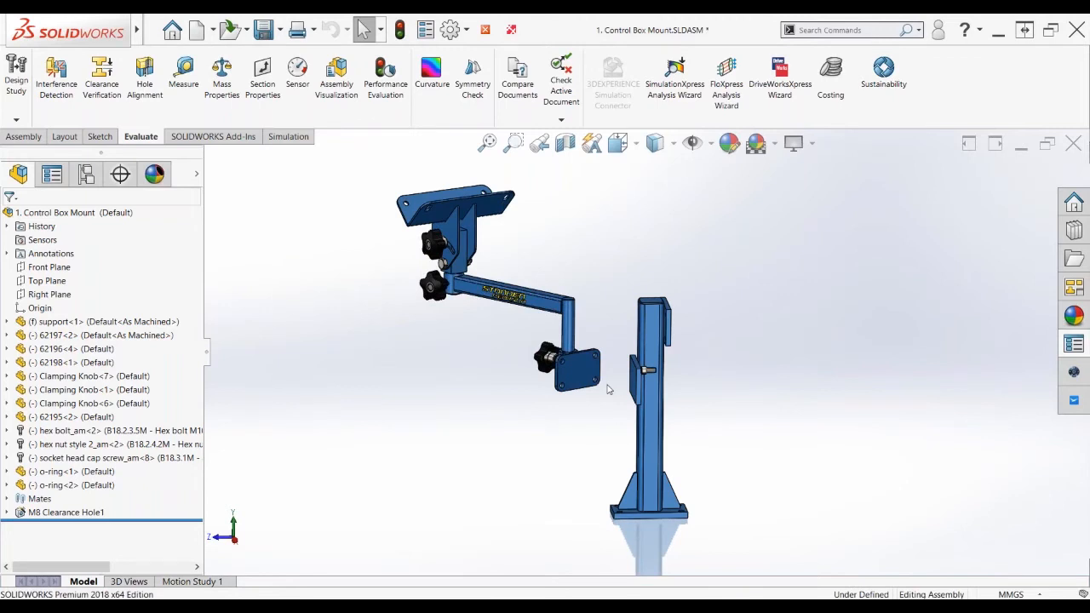
# Profile Center mate the 62197 square mounting plate onto the support column's bracket plate face
pyautogui.scroll(-5, 609, 389)
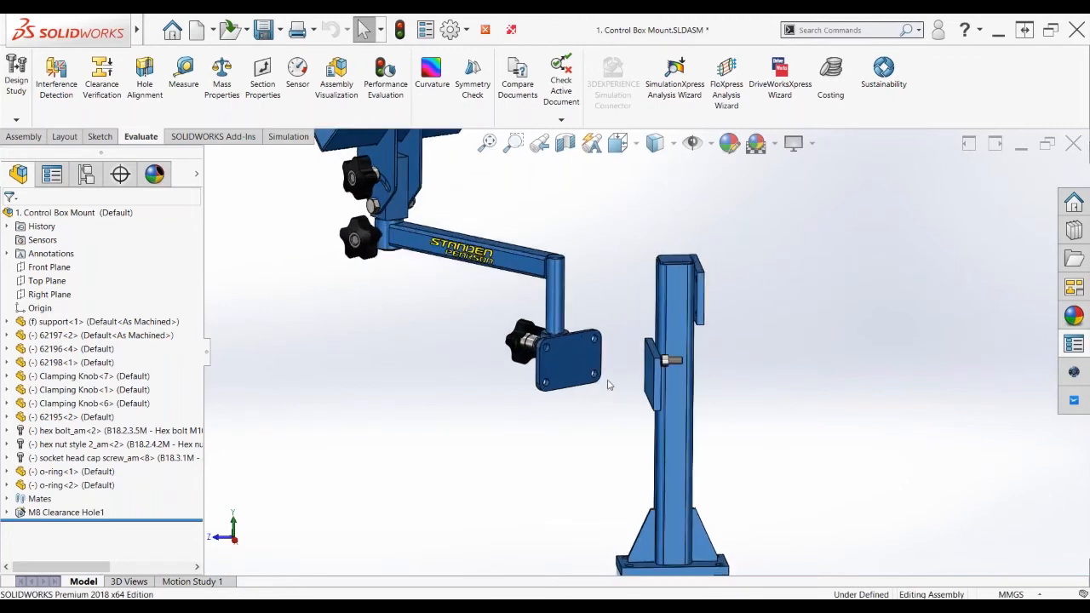
pyautogui.click(559, 344)
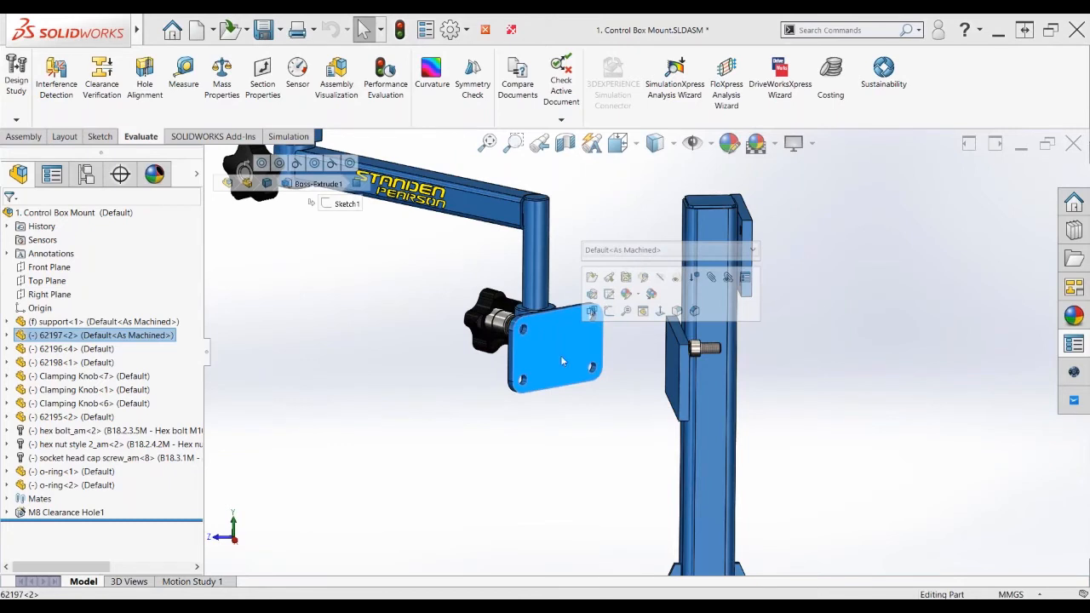
pyautogui.moveTo(594, 433); pyautogui.dragTo(622, 431, button='middle')
pyautogui.keyDown('ctrl'); pyautogui.click(666, 387); pyautogui.keyUp('ctrl')
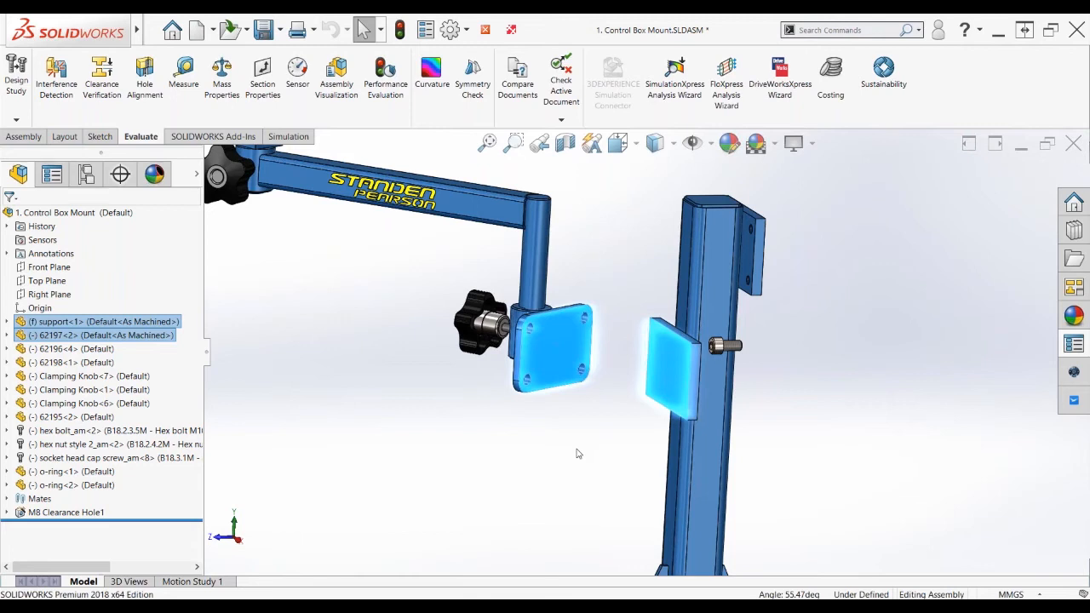
pyautogui.click(408, 497)
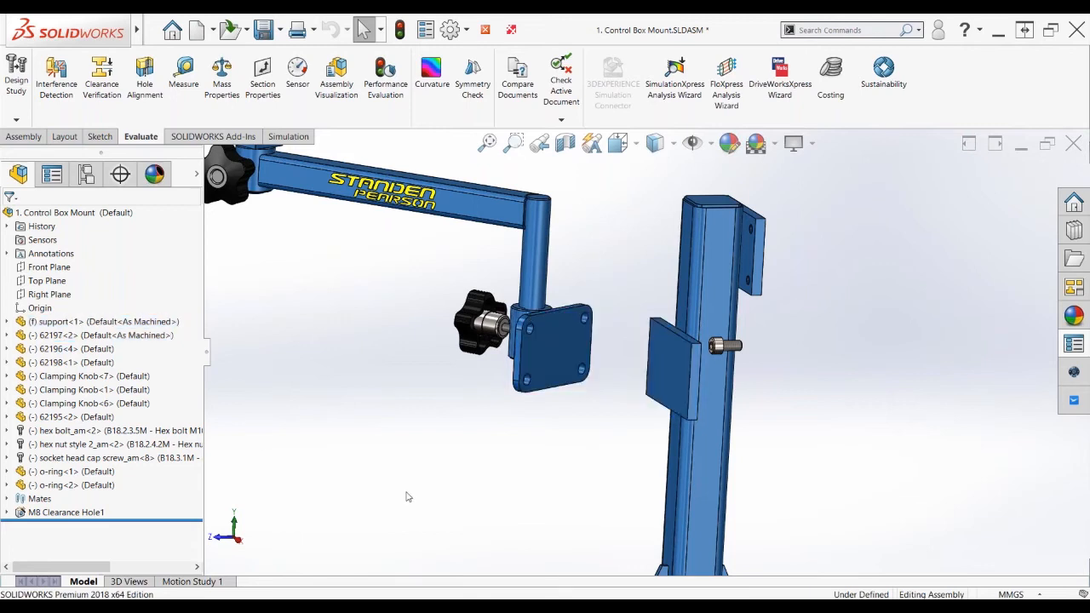
pyautogui.click(552, 361)
pyautogui.keyDown('ctrl'); pyautogui.click(665, 374); pyautogui.keyUp('ctrl')
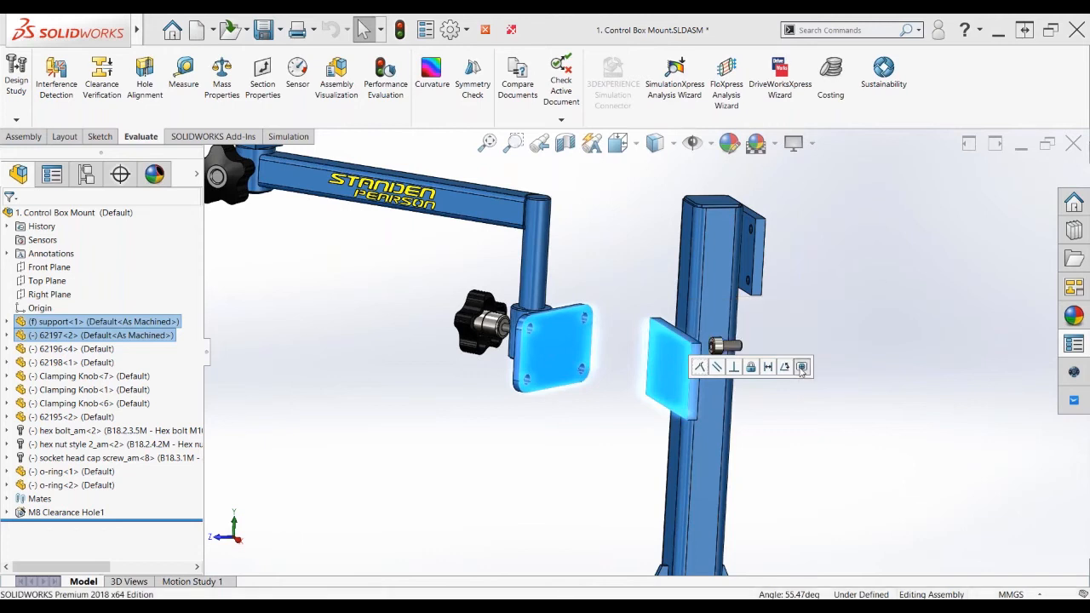
pyautogui.click(802, 367)
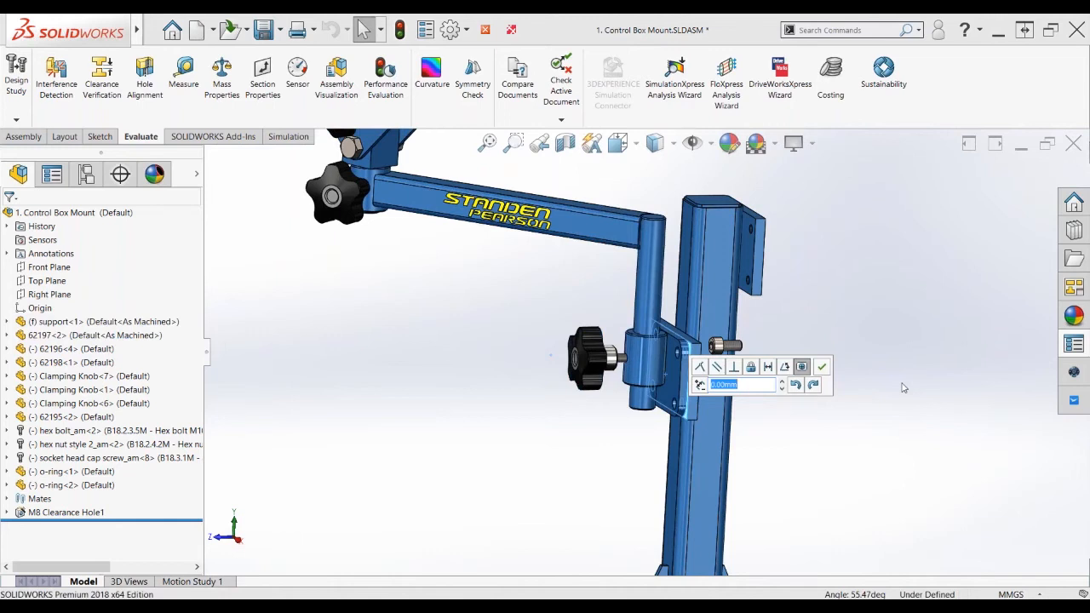
pyautogui.click(822, 367)
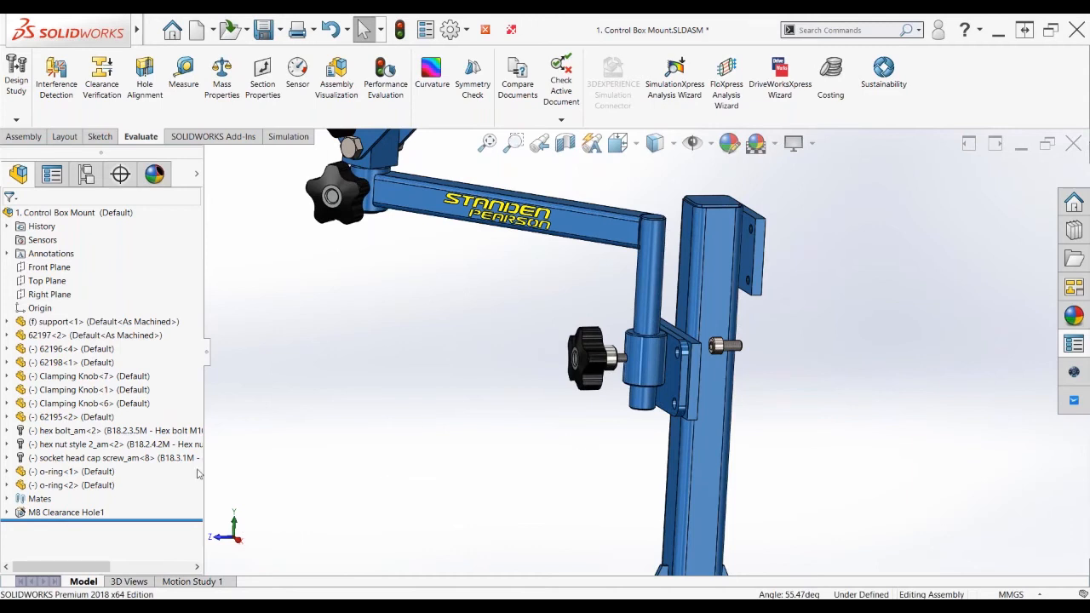
# Expand the assembly mates and inspect the new ProfileCenter6 mate
pyautogui.click(7, 500)
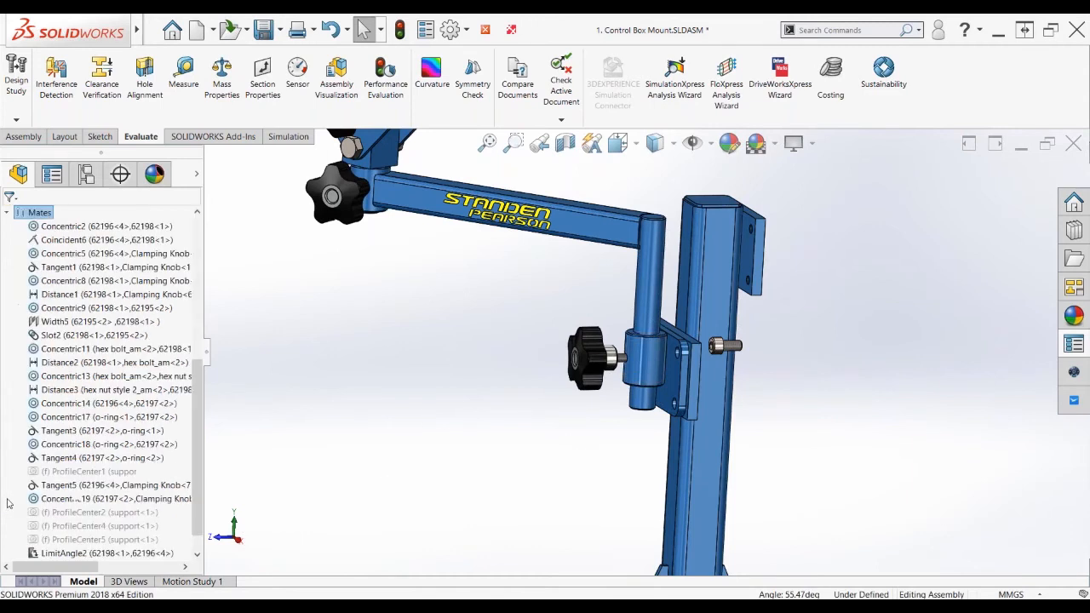
pyautogui.scroll(-1, 130, 503)
pyautogui.click(110, 539)
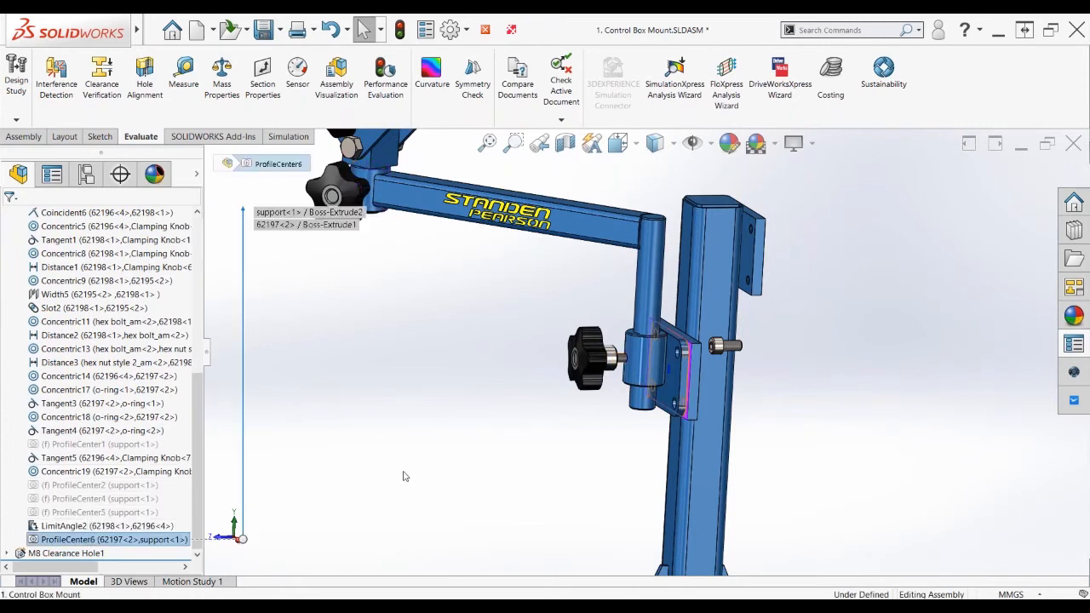
pyautogui.click(907, 444)
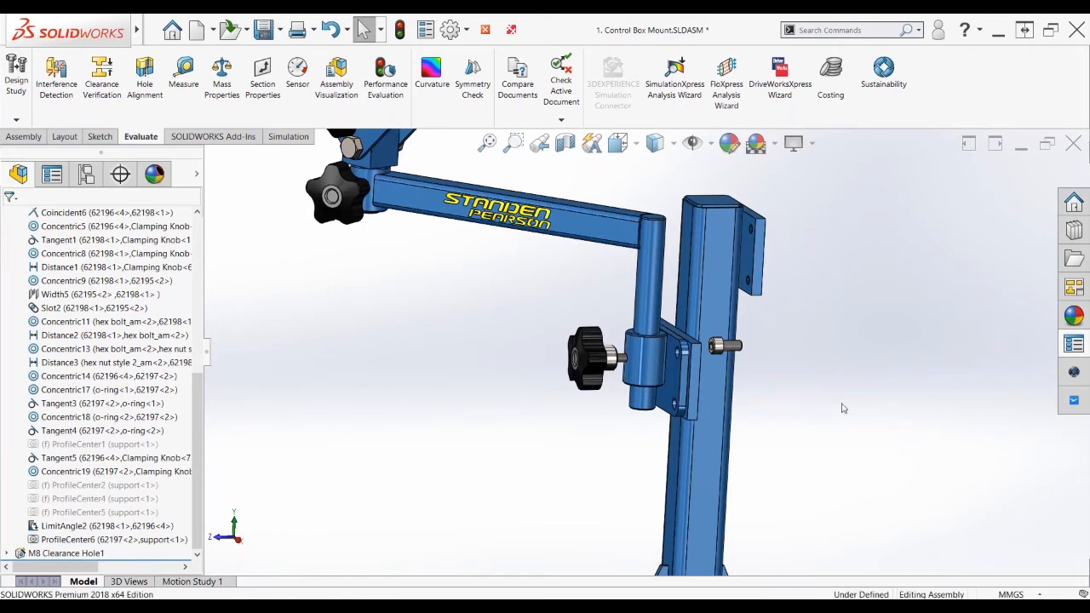
# Profile Center mate the socket head cap screw's head into the mounting plate's hole, creating ProfileCenter7
pyautogui.scroll(1, 837, 403)
pyautogui.scroll(2, 639, 357)
pyautogui.scroll(-2, 639, 358)
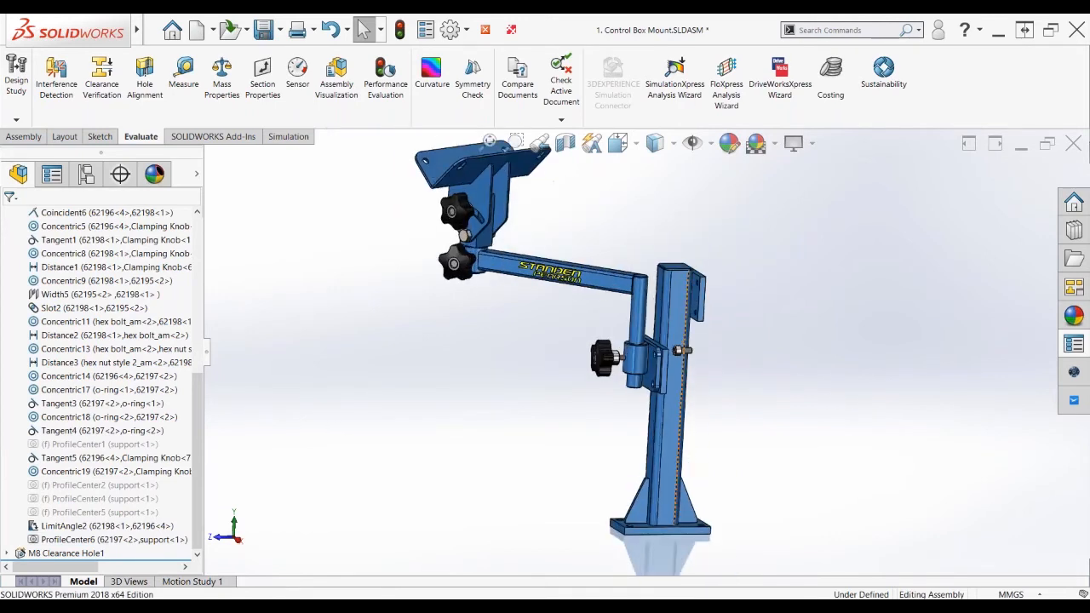
pyautogui.scroll(-4, 686, 346)
pyautogui.scroll(-3, 681, 354)
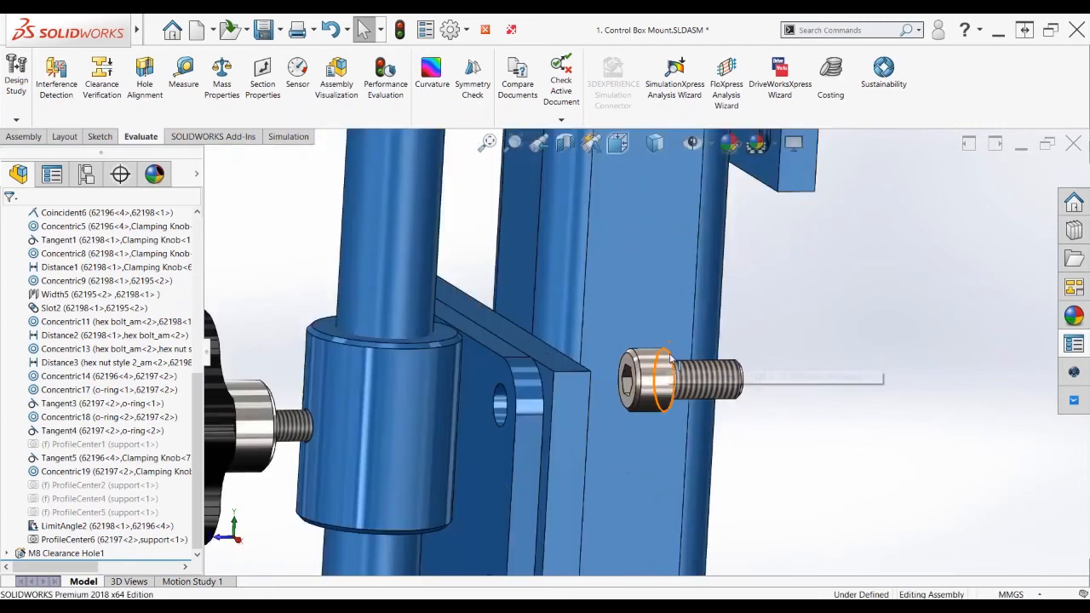
pyautogui.click(671, 362)
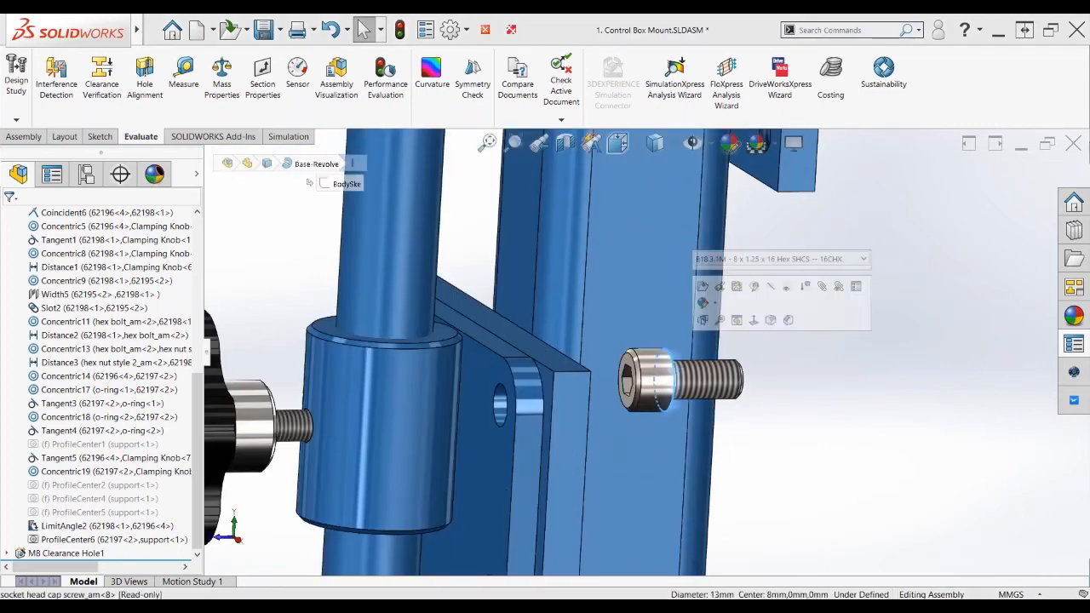
pyautogui.keyDown('ctrl'); pyautogui.click(499, 391); pyautogui.keyUp('ctrl')
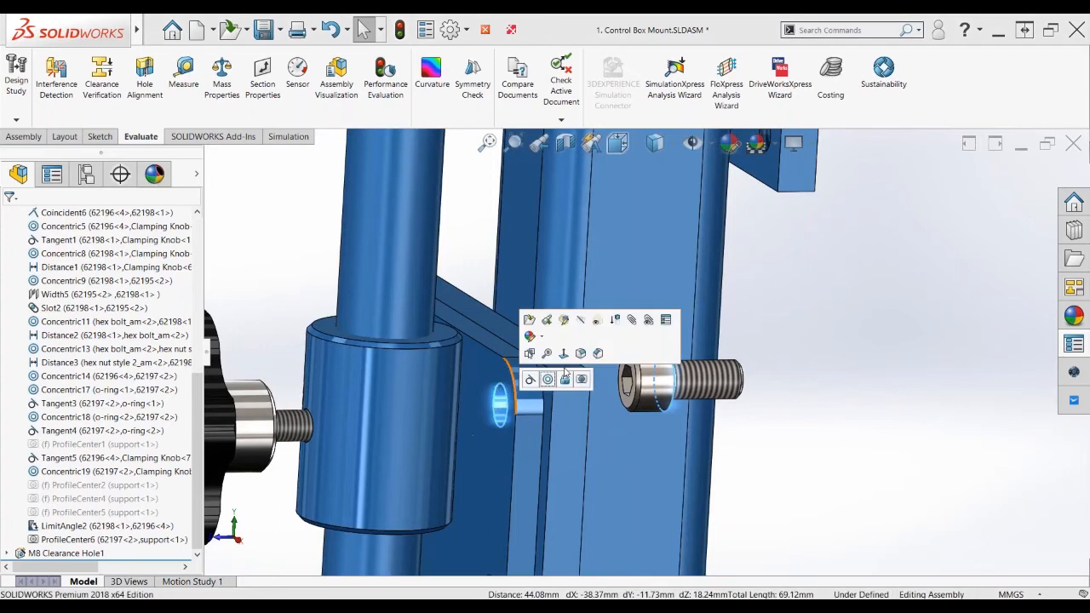
pyautogui.click(581, 380)
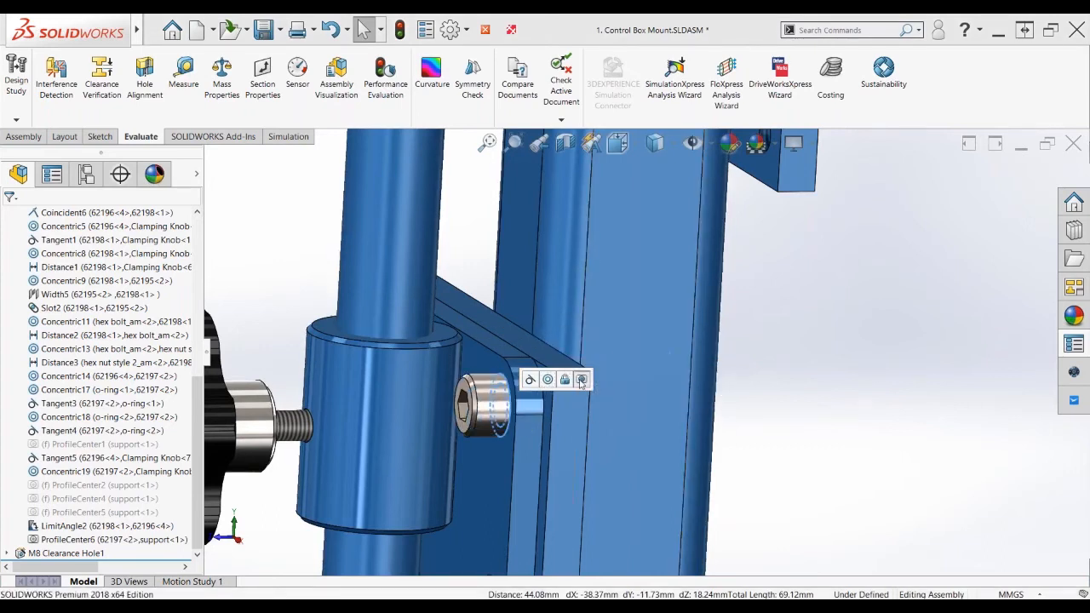
pyautogui.click(581, 379)
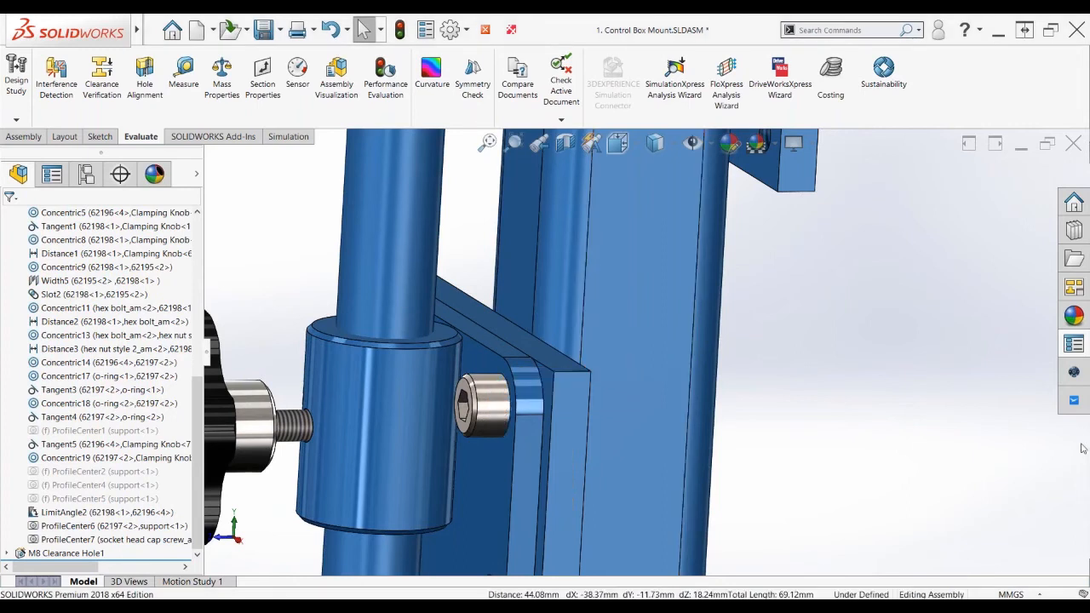
# Zoom and orbit to the clamping knobs, pick one, and collapse the feature tree to top level
pyautogui.scroll(2, 973, 428)
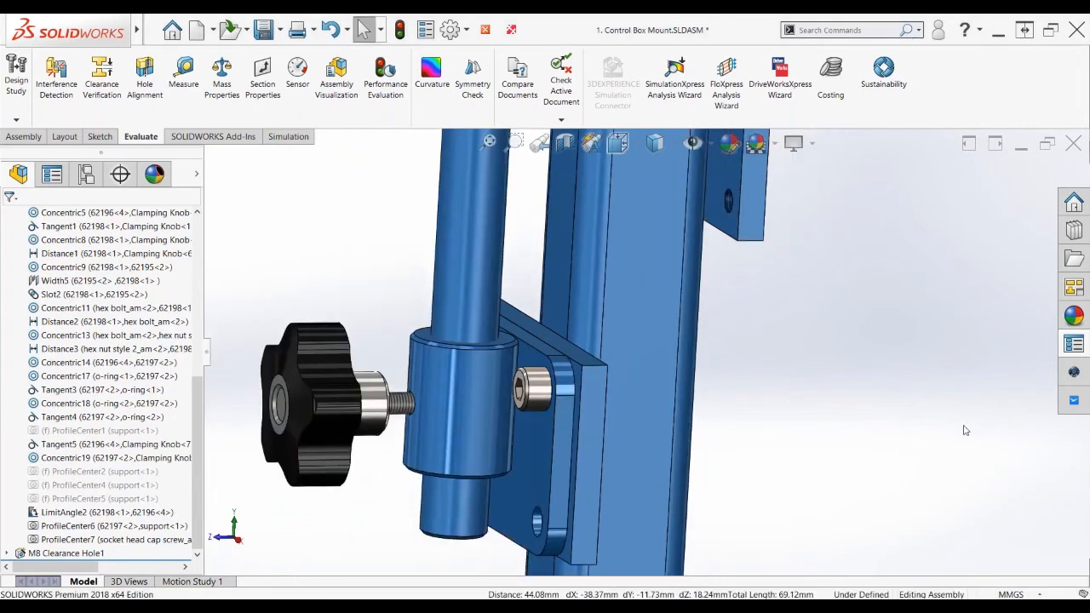
pyautogui.scroll(1, 966, 431)
pyautogui.scroll(2, 818, 436)
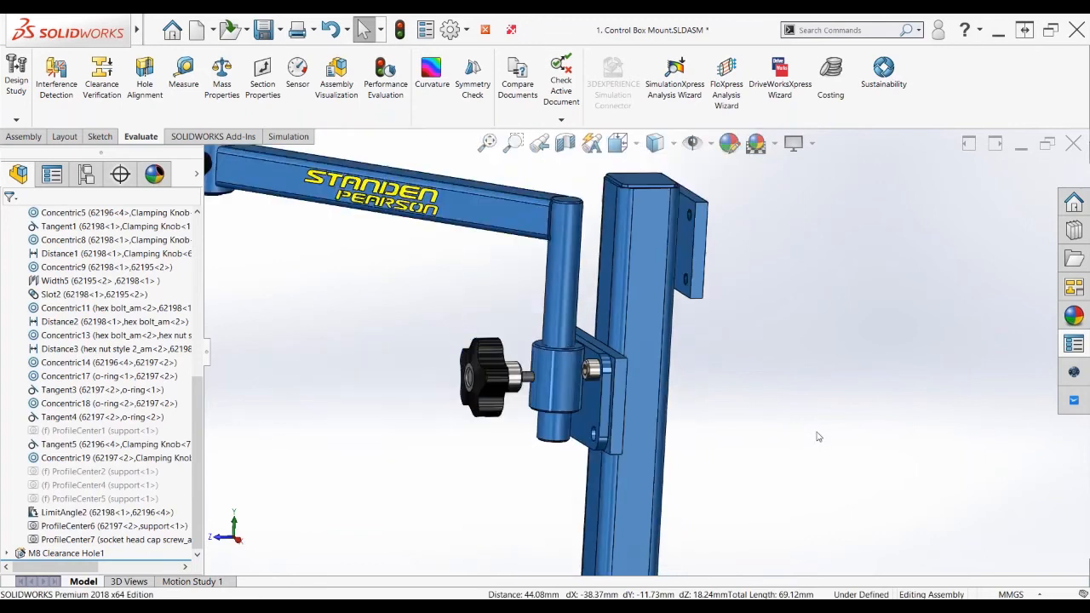
pyautogui.scroll(1, 646, 390)
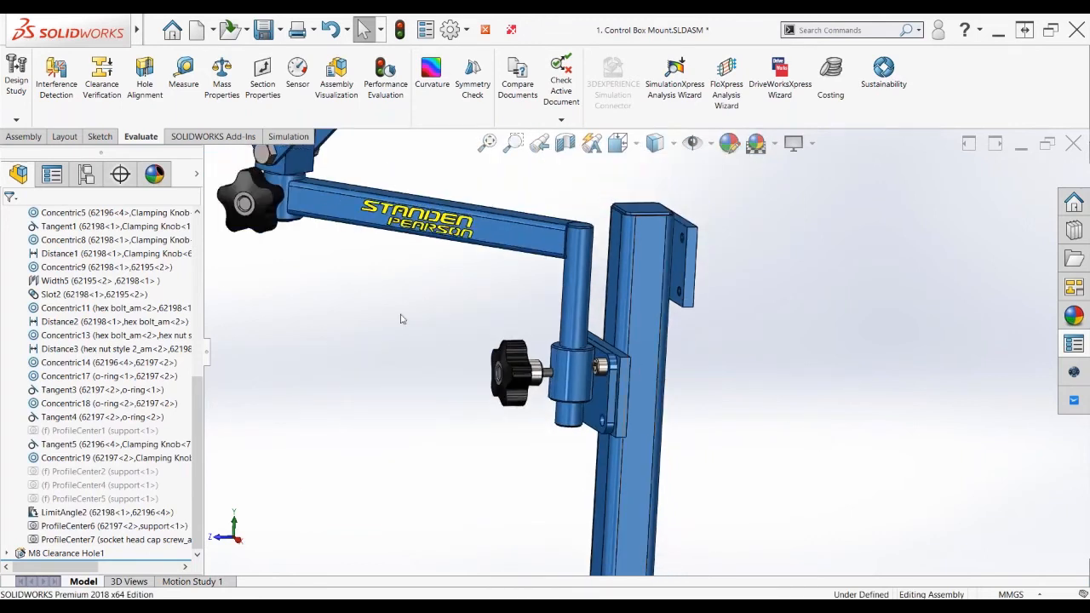
pyautogui.moveTo(402, 319); pyautogui.dragTo(480, 307, button='middle')
pyautogui.scroll(3, 445, 326)
pyautogui.click(432, 269)
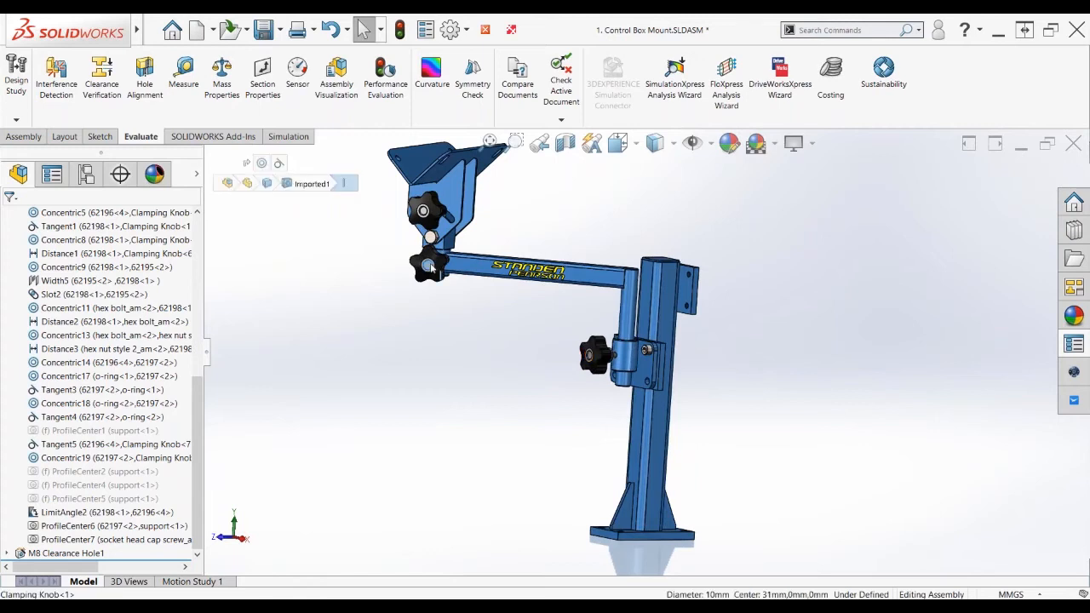
pyautogui.click(136, 354)
pyautogui.hotkey('shift', 'c')
pyautogui.moveTo(442, 366); pyautogui.dragTo(443, 380, button='middle')
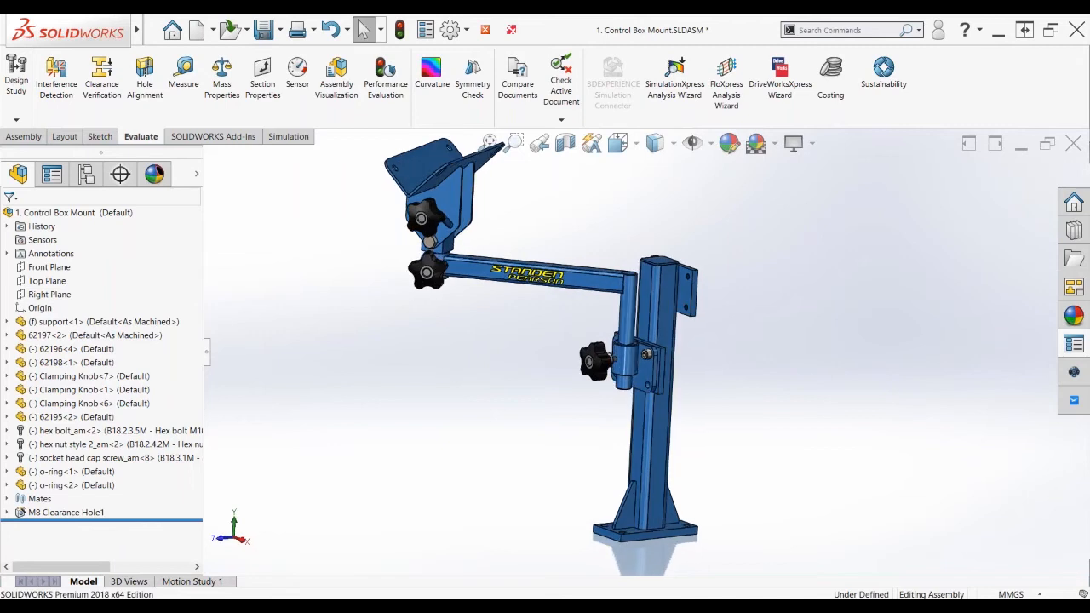
# Select the three Clamping Knob instances in the feature tree, then clear the selection
pyautogui.click(116, 377)
pyautogui.keyDown('ctrl'); pyautogui.click(109, 389); pyautogui.keyUp('ctrl')
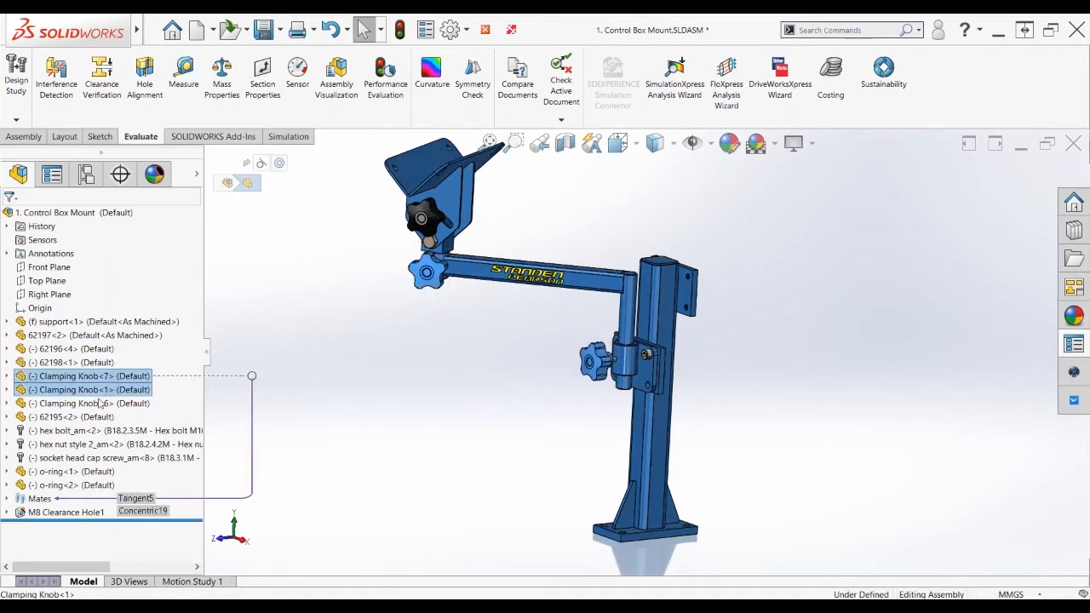
pyautogui.keyDown('ctrl'); pyautogui.click(102, 403); pyautogui.keyUp('ctrl')
pyautogui.click(362, 409)
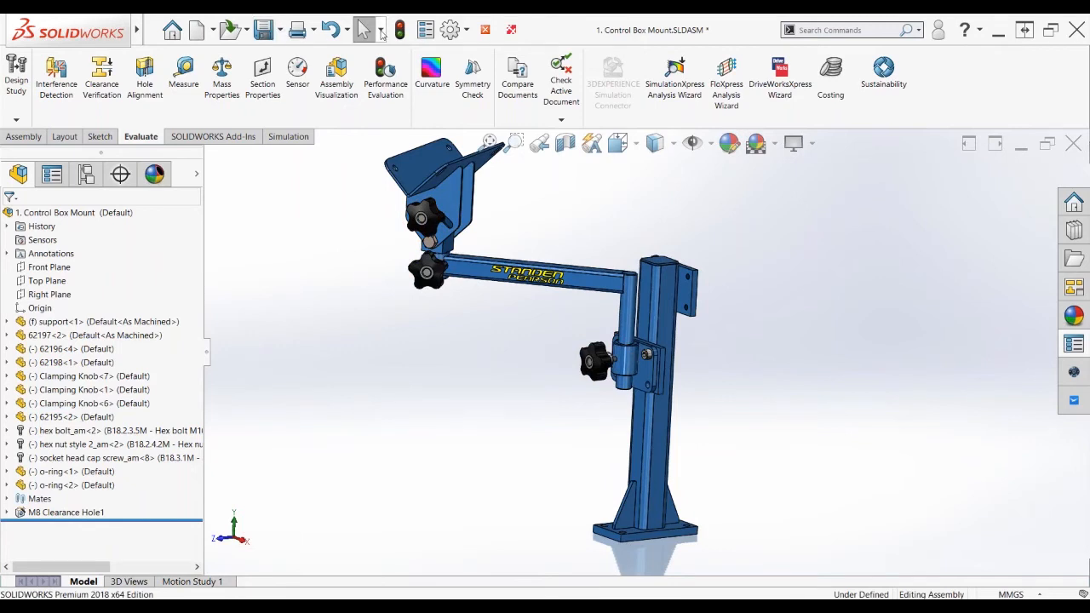
# Use Select Identical Components to pick every Clamping Knob and set them to New Stud
pyautogui.click(381, 31)
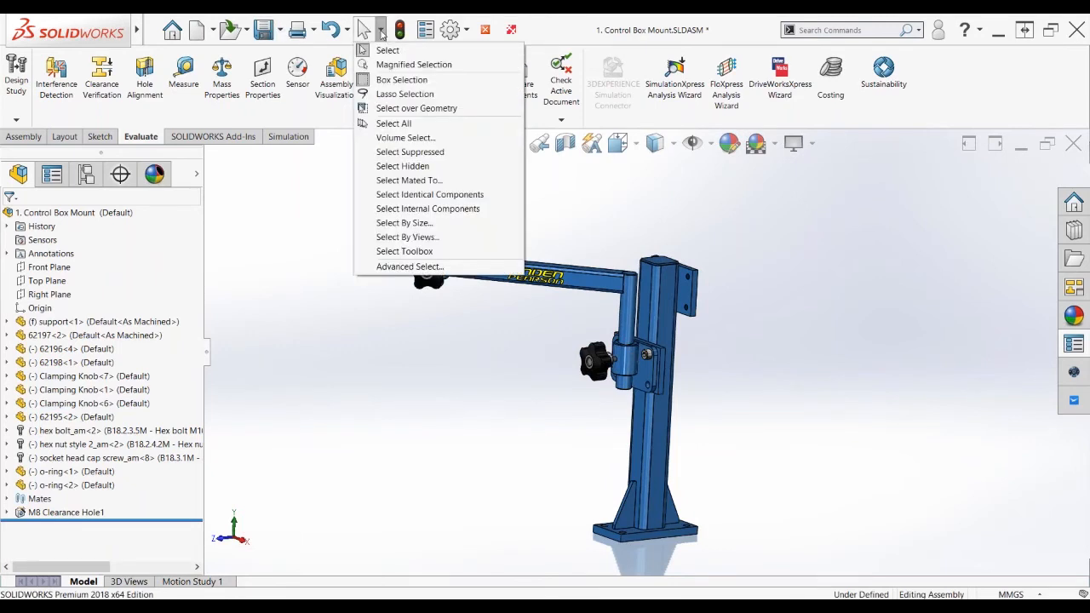
pyautogui.click(382, 31)
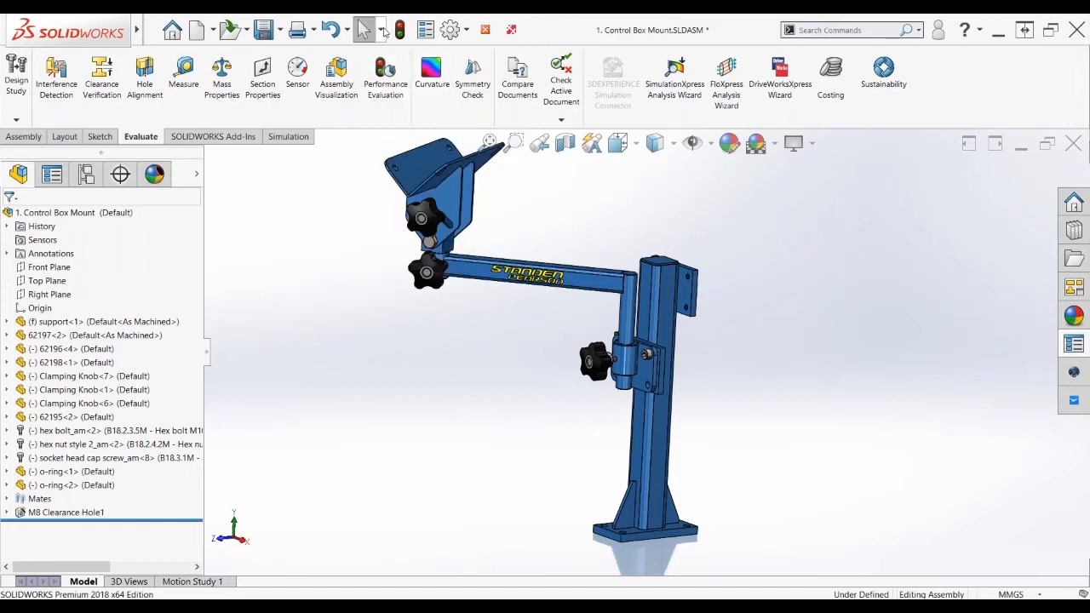
pyautogui.click(382, 32)
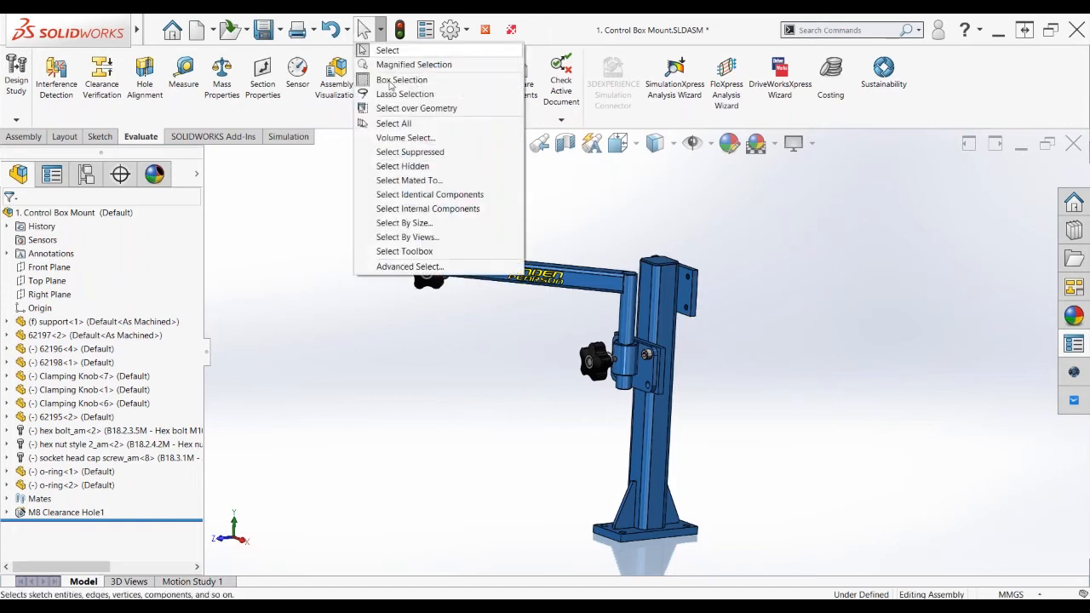
pyautogui.click(393, 196)
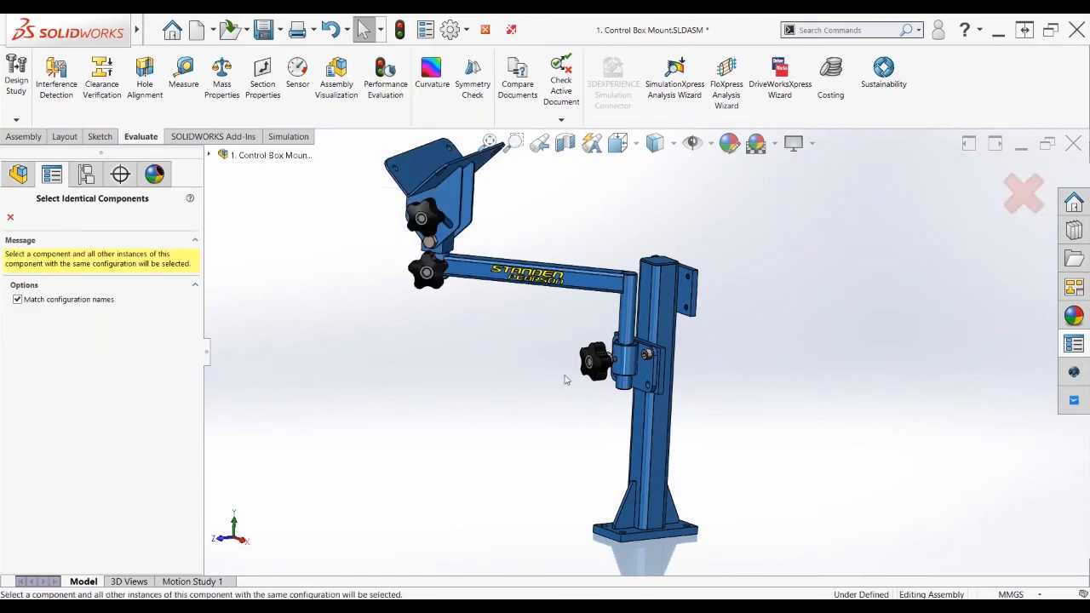
pyautogui.click(593, 362)
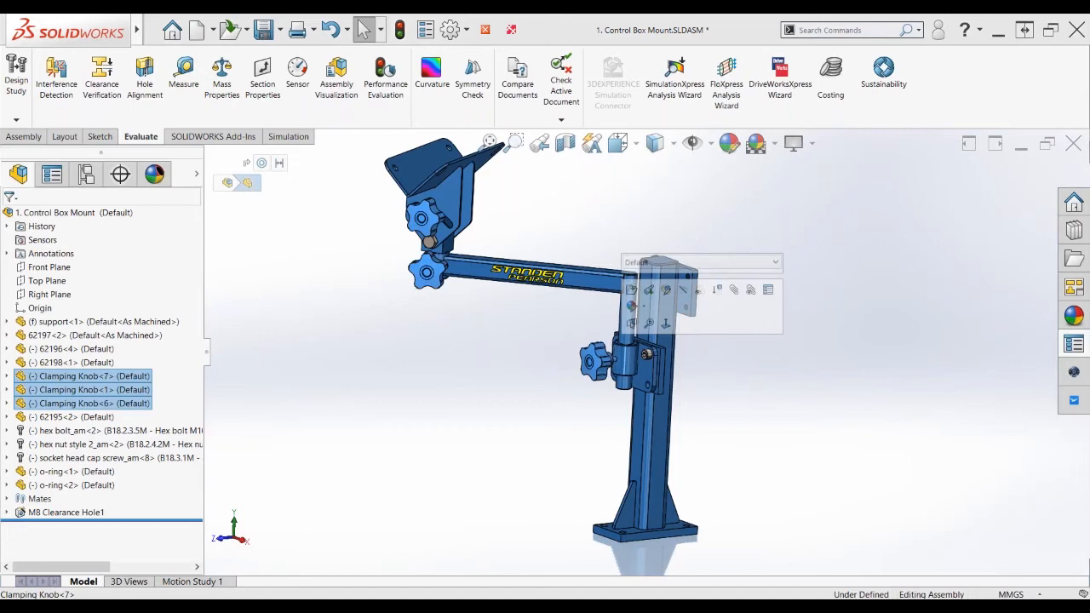
pyautogui.click(750, 263)
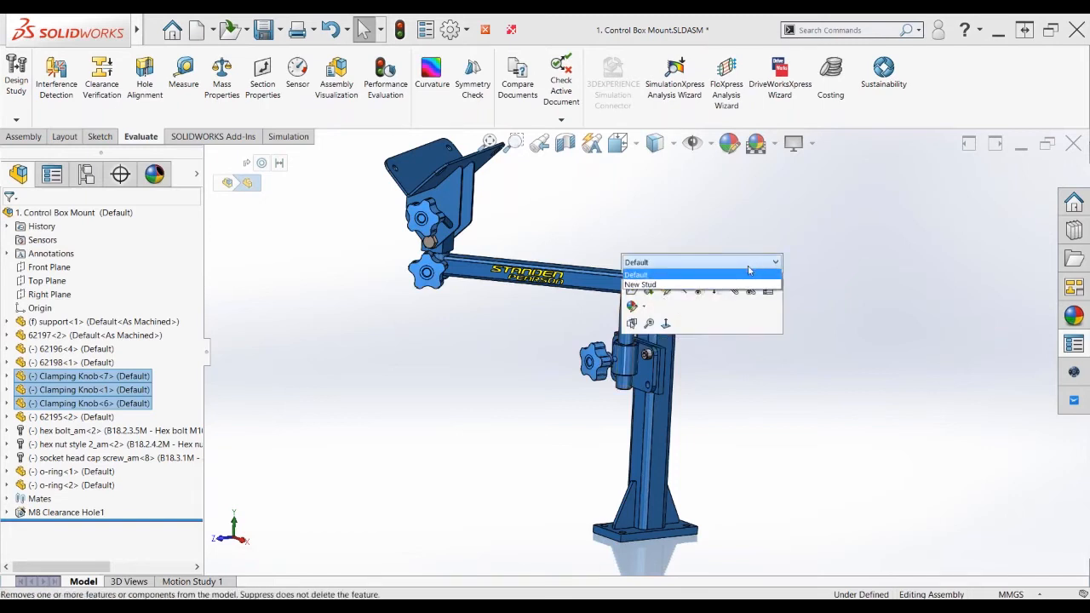
pyautogui.click(733, 284)
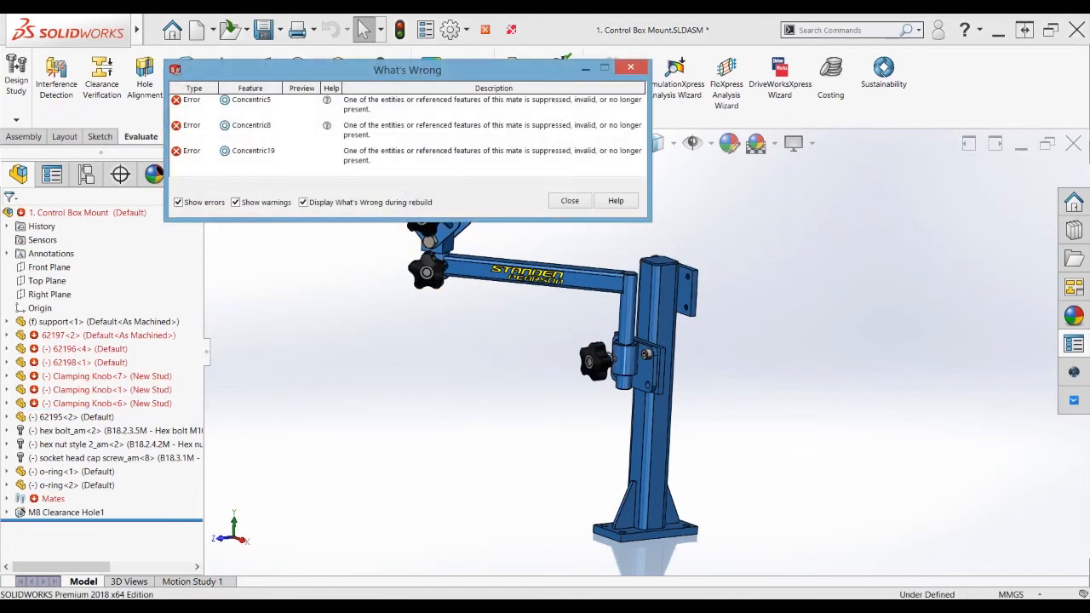
# Dismiss the mate error report and select the clamping knob's stud to edit Concentric19
pyautogui.click(570, 201)
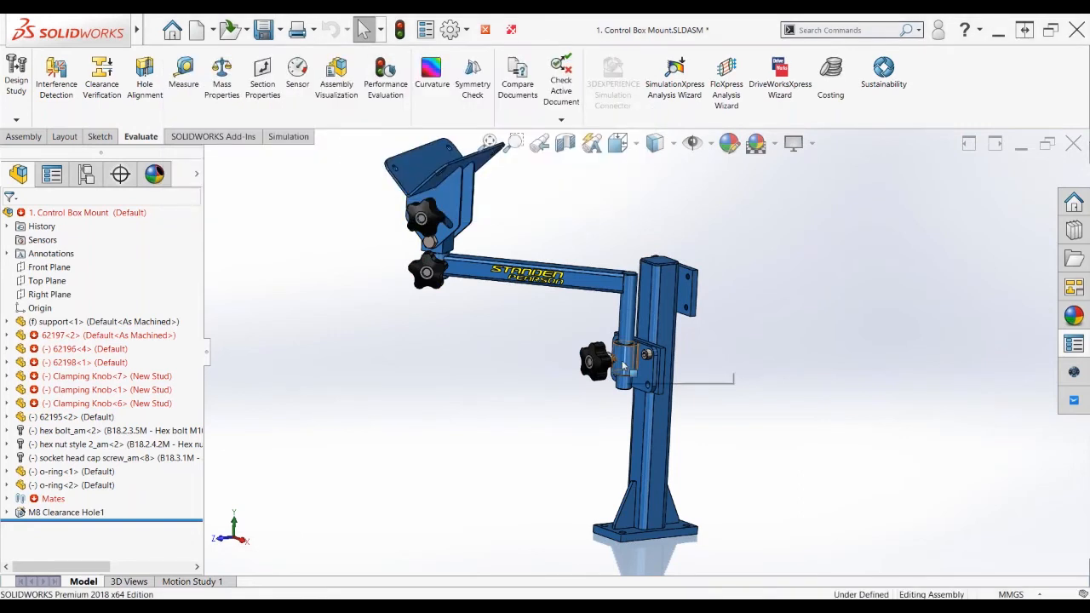
pyautogui.scroll(-2, 623, 364)
pyautogui.scroll(-3, 623, 364)
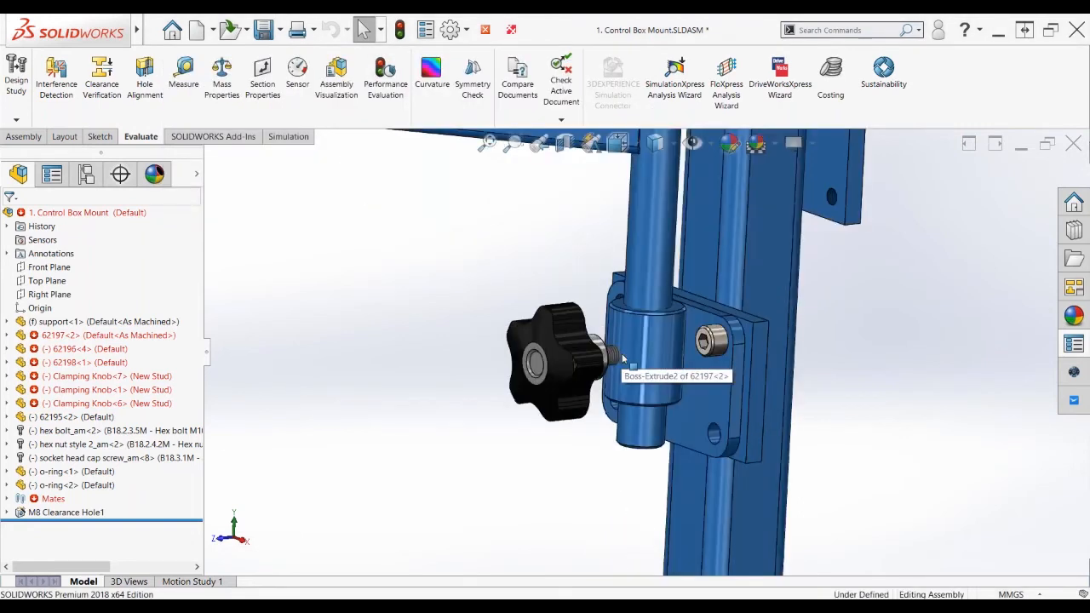
pyautogui.scroll(-3, 623, 358)
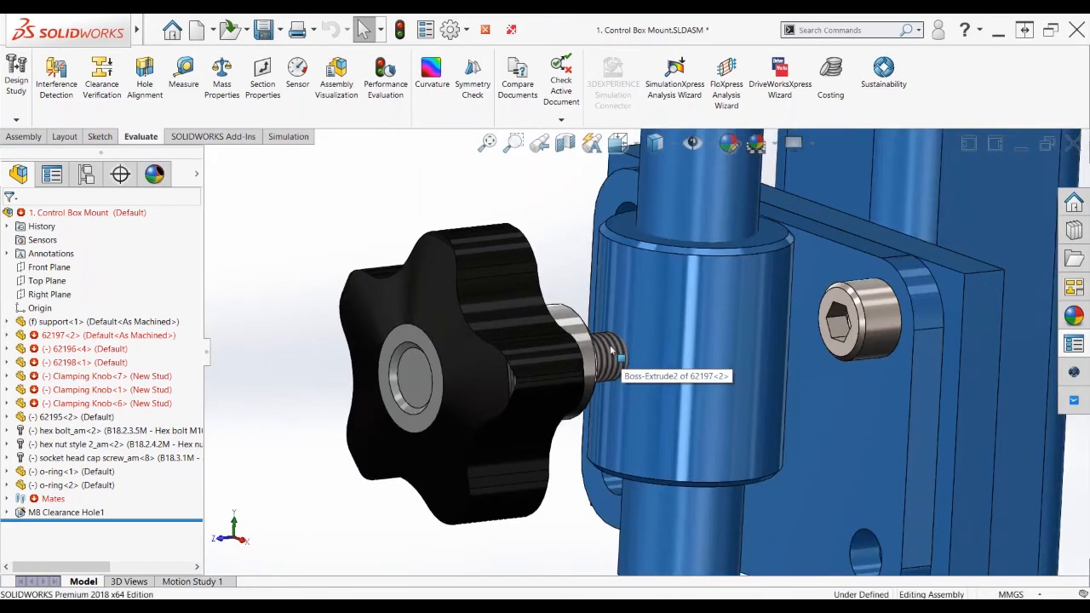
pyautogui.click(611, 350)
pyautogui.press('d')
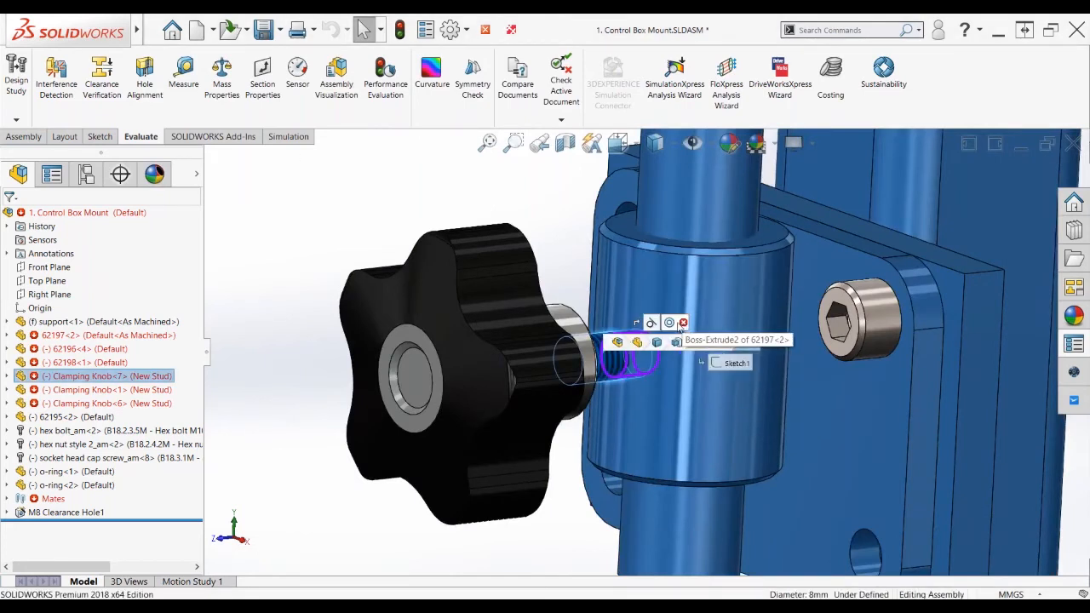
pyautogui.moveTo(681, 325)
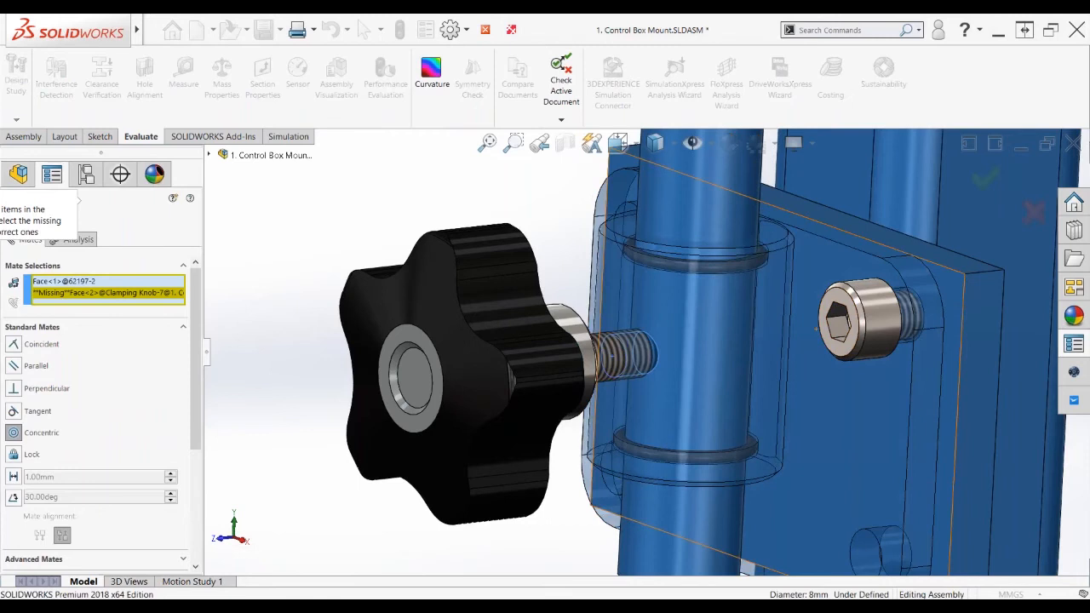
# Replace Concentric19's missing face with the knob's threaded face and apply it to all missing references
pyautogui.click(117, 293)
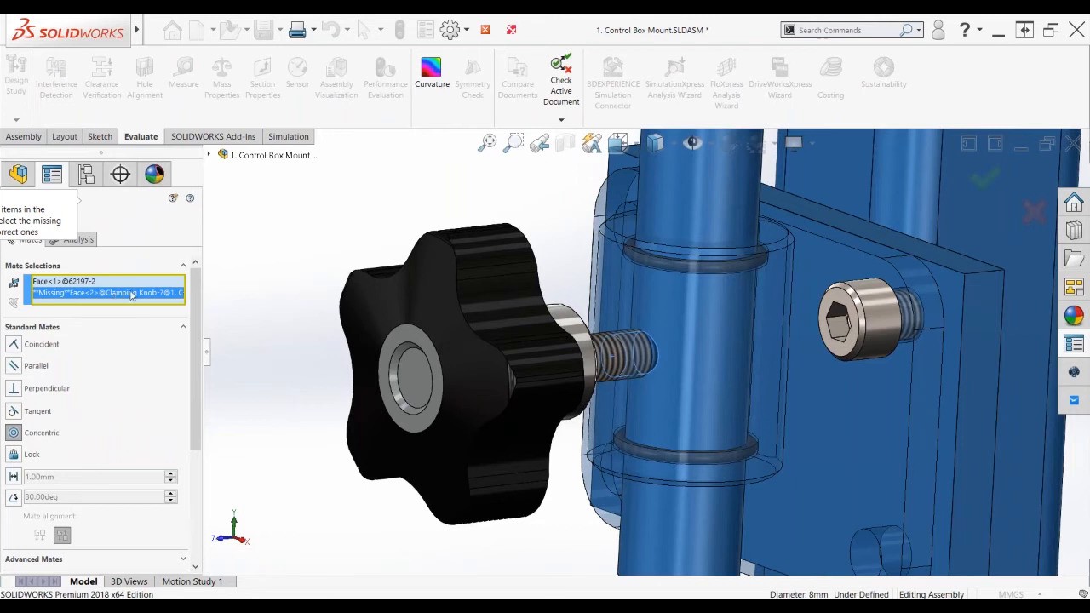
pyautogui.click(601, 347)
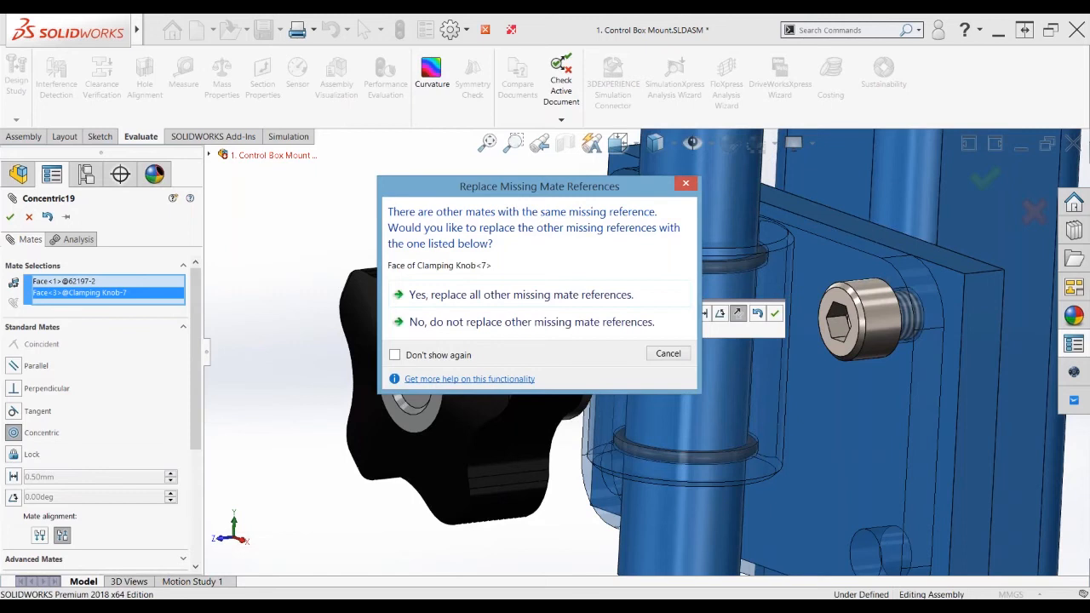
pyautogui.click(550, 294)
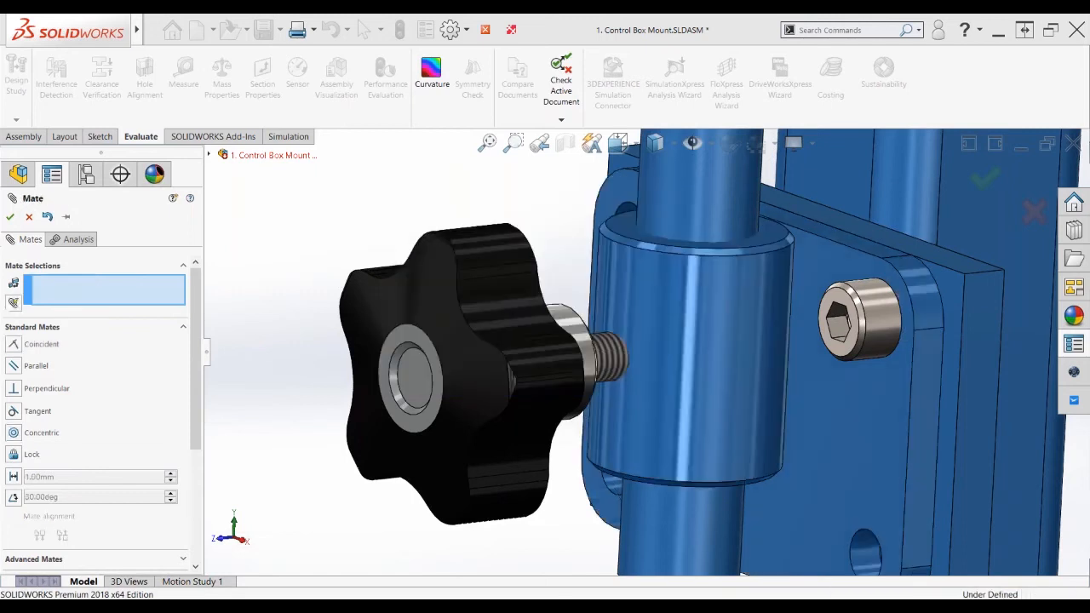
pyautogui.scroll(3, 646, 351)
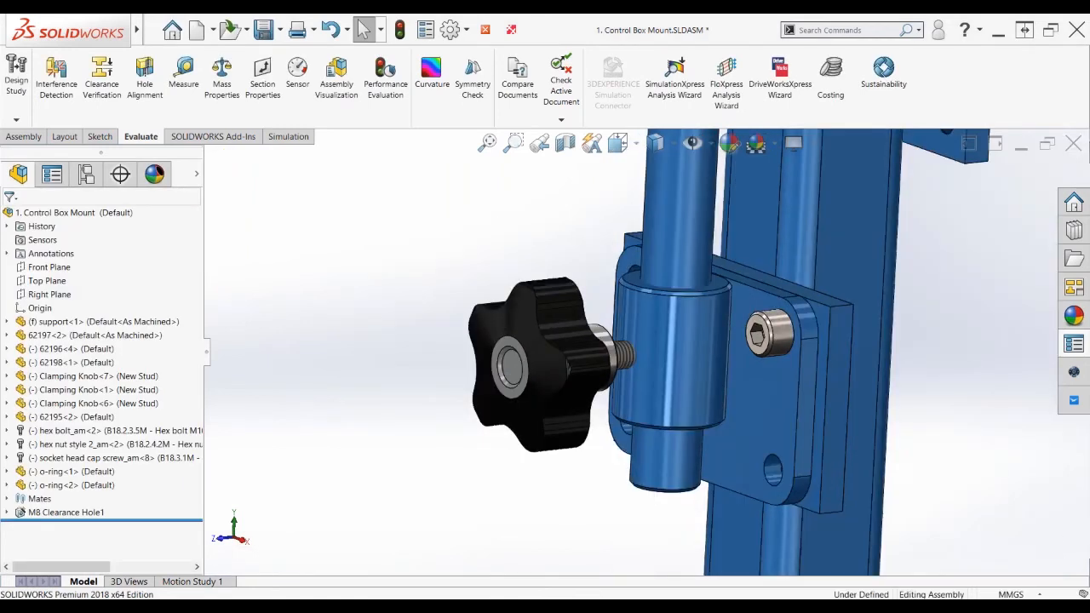
# Tilt top bracket 62195<2> about its pivot, then expand the Mates folder to list all mates
pyautogui.scroll(5, 645, 351)
pyautogui.moveTo(477, 312); pyautogui.dragTo(554, 317, button='middle')
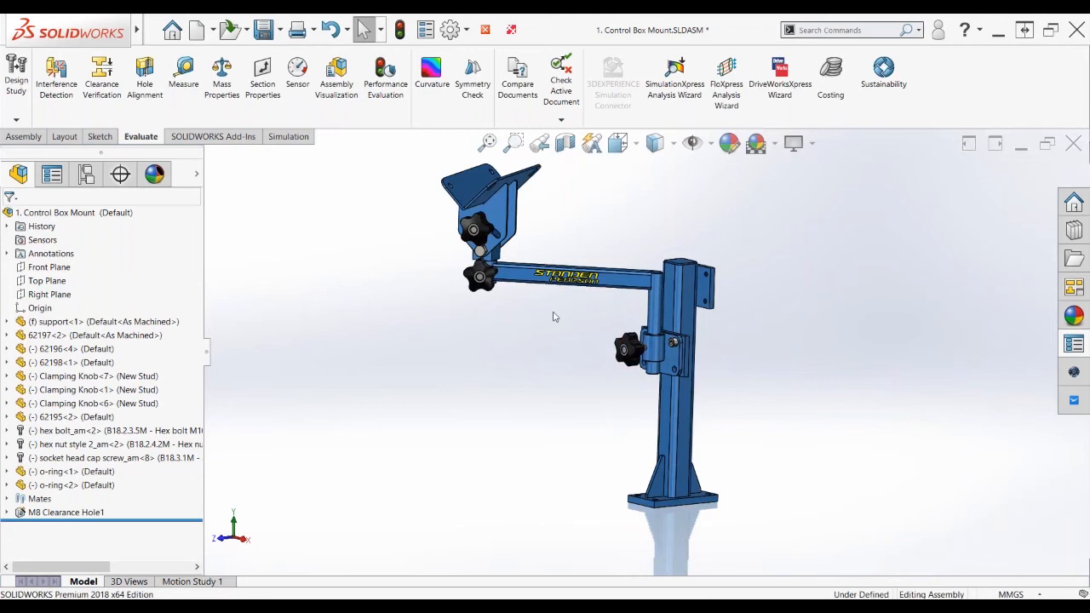
pyautogui.moveTo(554, 317)
pyautogui.mouseDown(button='middle')
pyautogui.moveTo(576, 326)
pyautogui.moveTo(570, 320)
pyautogui.mouseUp(button='middle')
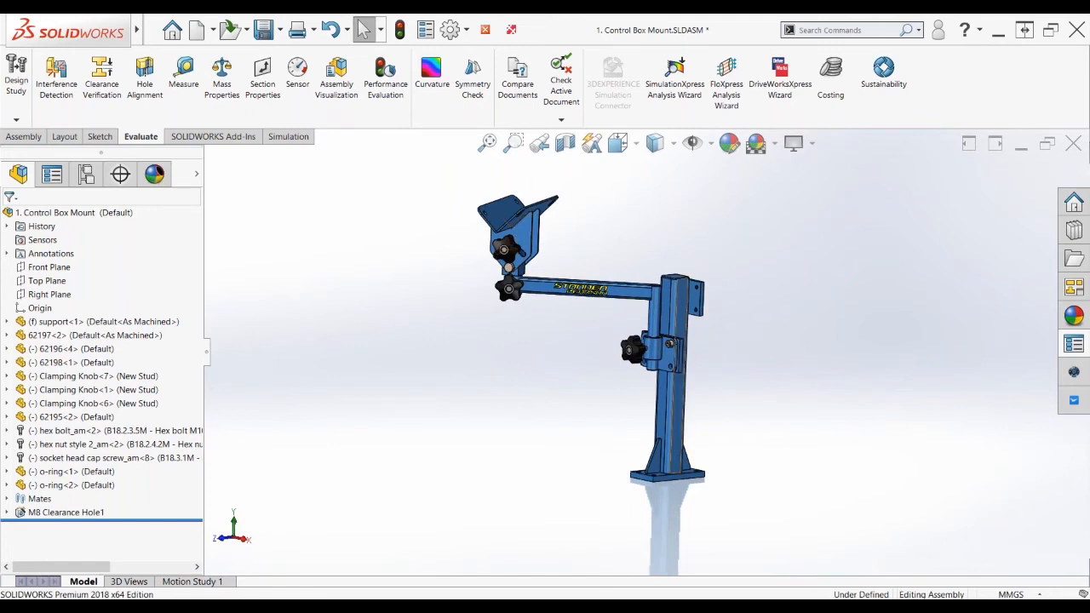
pyautogui.scroll(-1, 738, 346)
pyautogui.moveTo(738, 346)
pyautogui.mouseDown(button='middle')
pyautogui.moveTo(657, 335)
pyautogui.moveTo(732, 341)
pyautogui.mouseUp(button='middle')
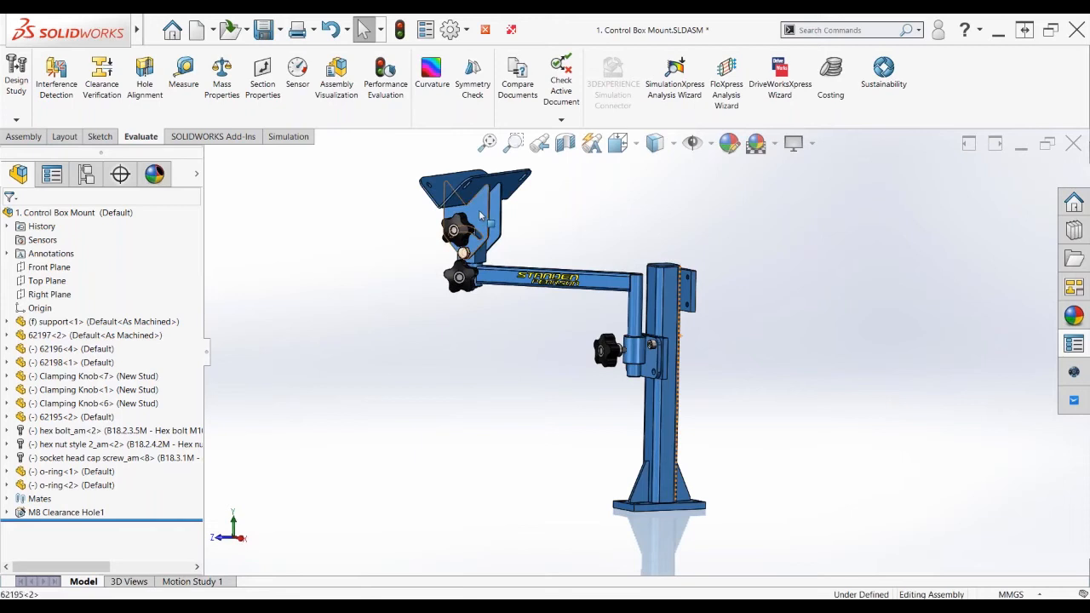
pyautogui.moveTo(482, 216)
pyautogui.mouseDown()
pyautogui.moveTo(457, 198)
pyautogui.moveTo(494, 221)
pyautogui.mouseUp()
pyautogui.click(480, 370)
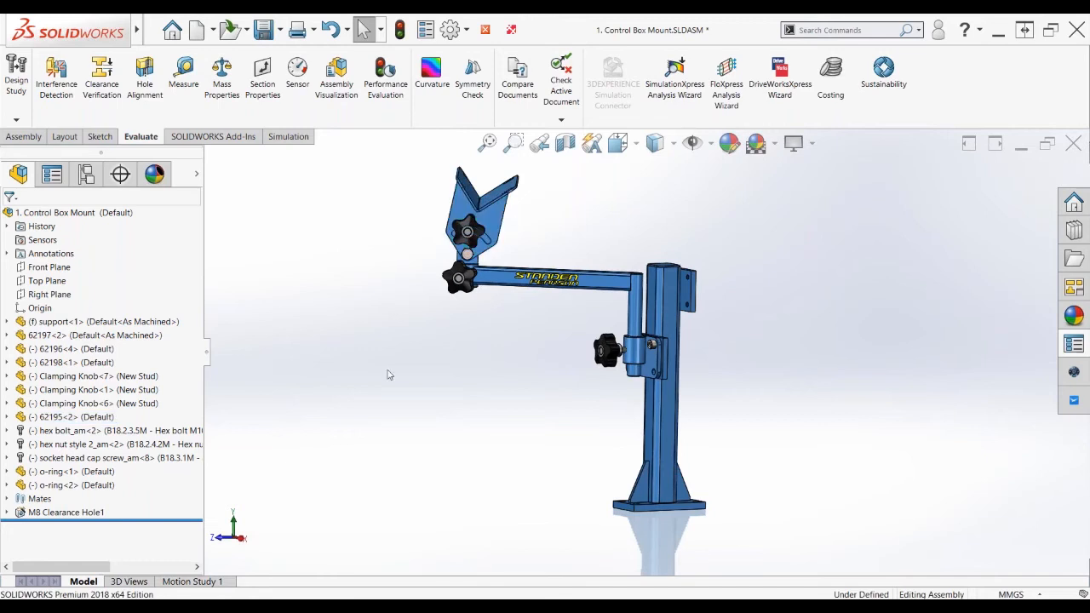
pyautogui.click(7, 500)
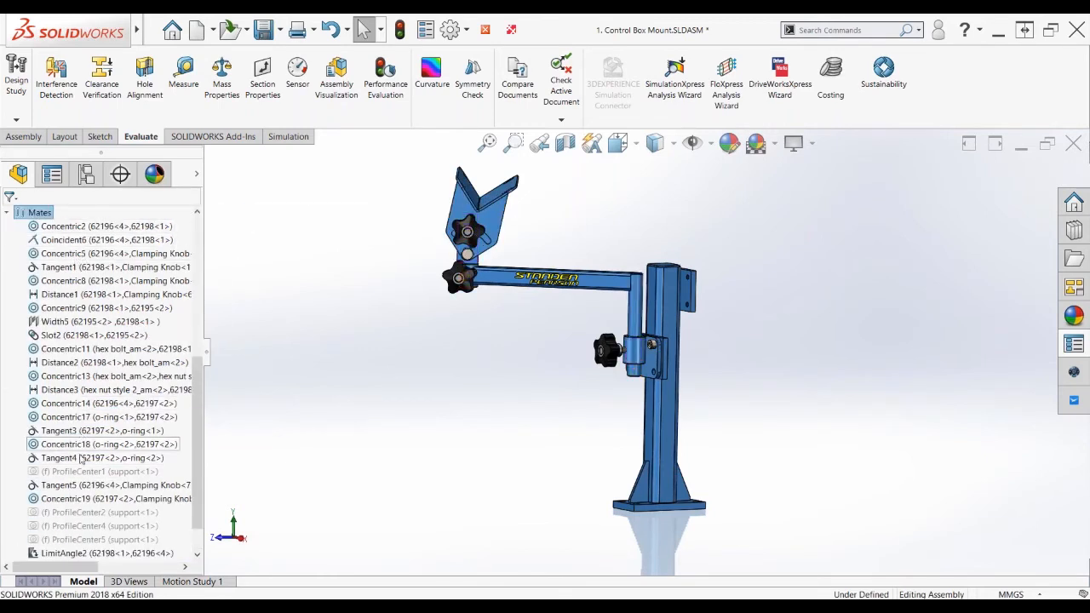
# Put the mates Concentric2 through ProfileCenter7 into a new mate folder named LEFT SIDE
pyautogui.click(62, 230)
pyautogui.scroll(-1, 77, 477)
pyautogui.click(61, 543)
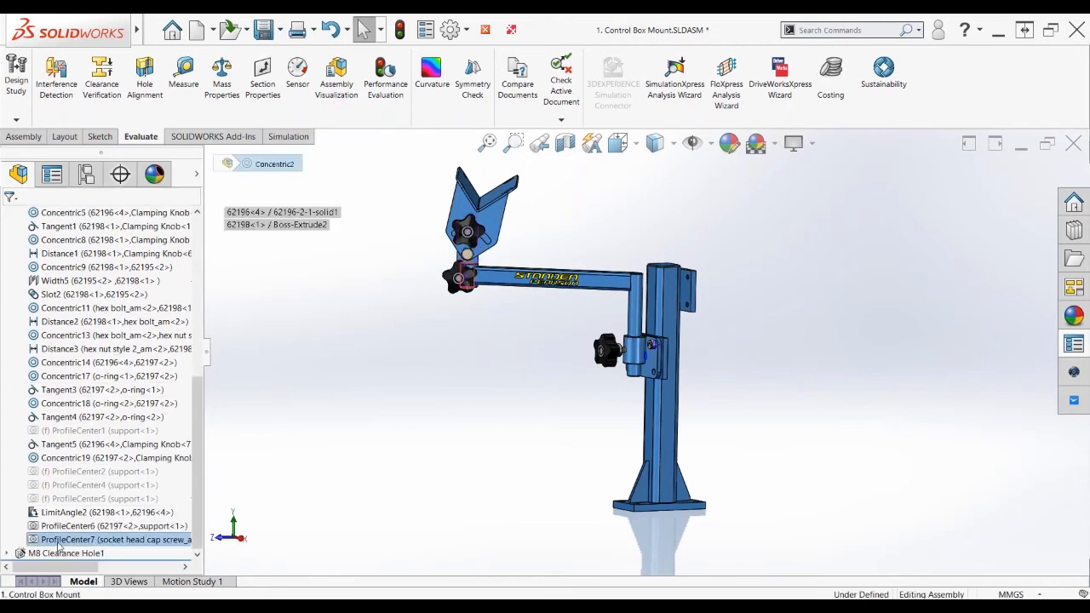
pyautogui.hotkey('ctrl', 'a')
pyautogui.rightClick(59, 547)
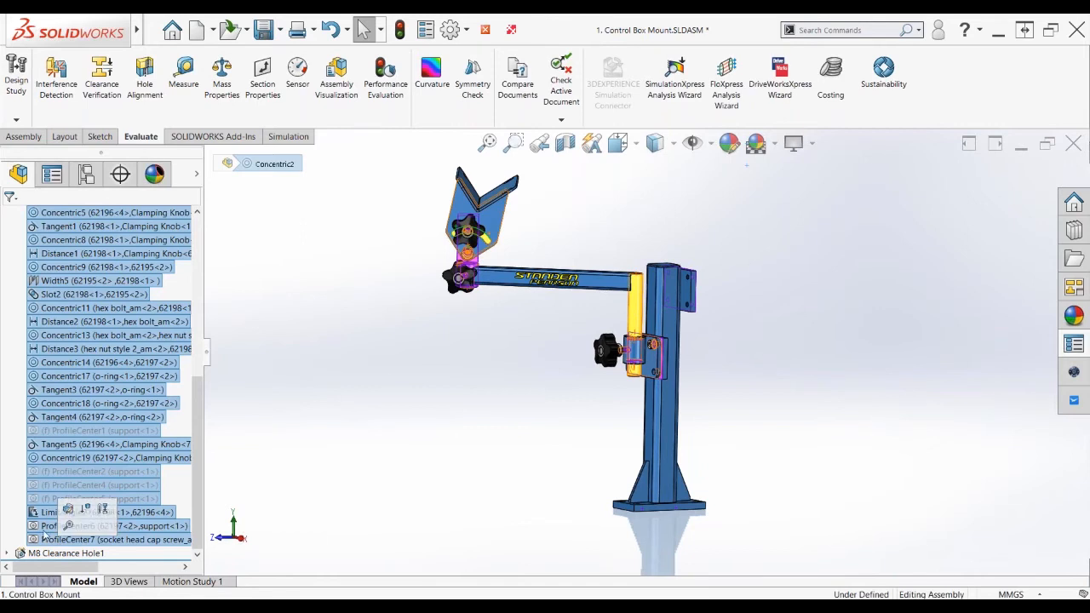
pyautogui.click(97, 485)
pyautogui.write('LEFT SIDE')
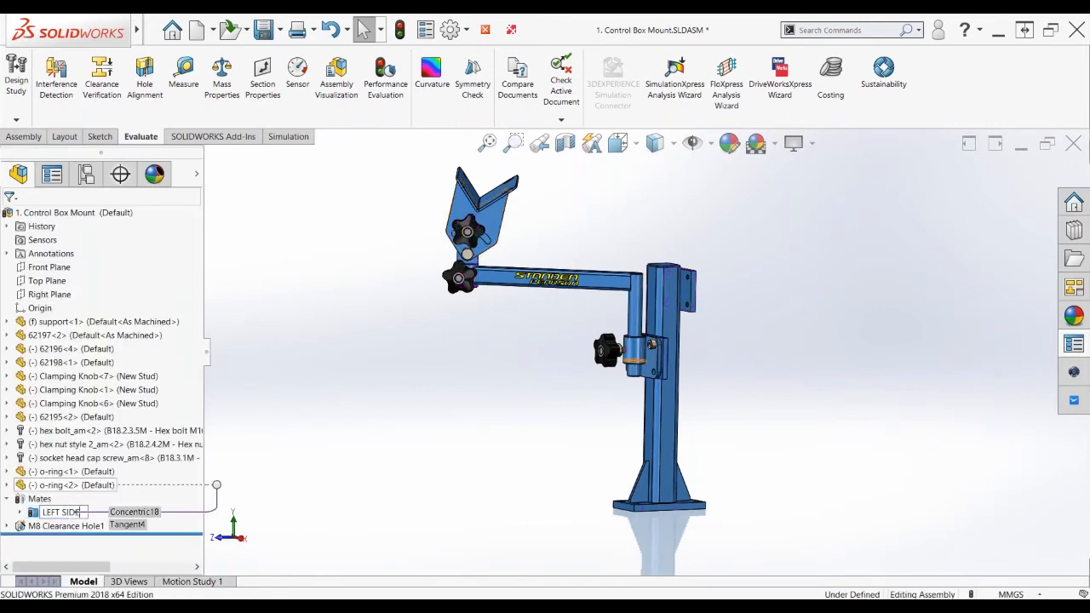
pyautogui.press('Return')
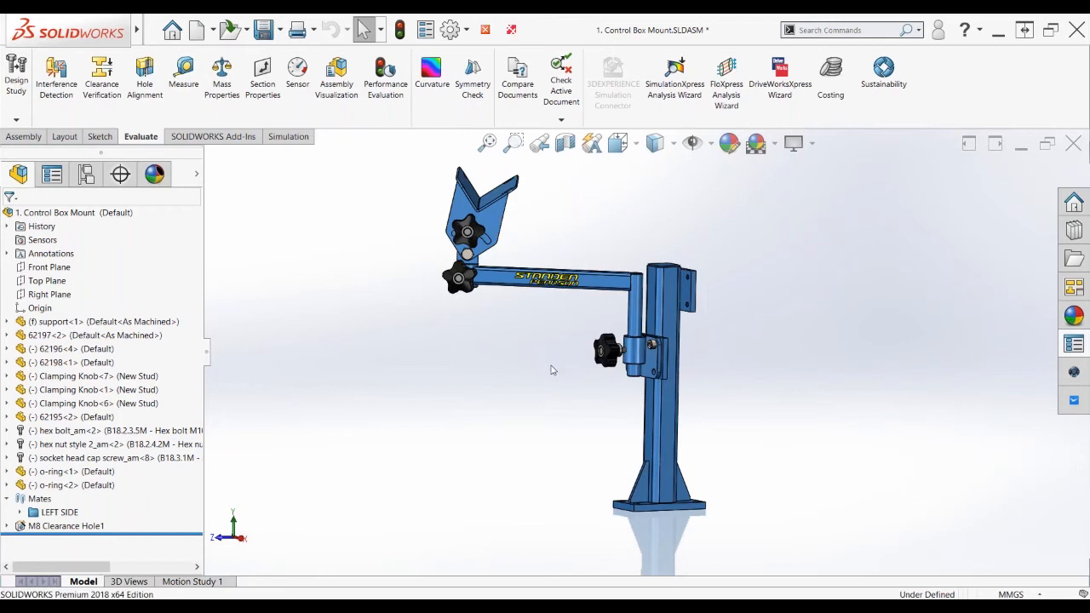
# Copy components 62197<2> through o-ring<2> with their mates to a spot above the original stand
pyautogui.click(73, 335)
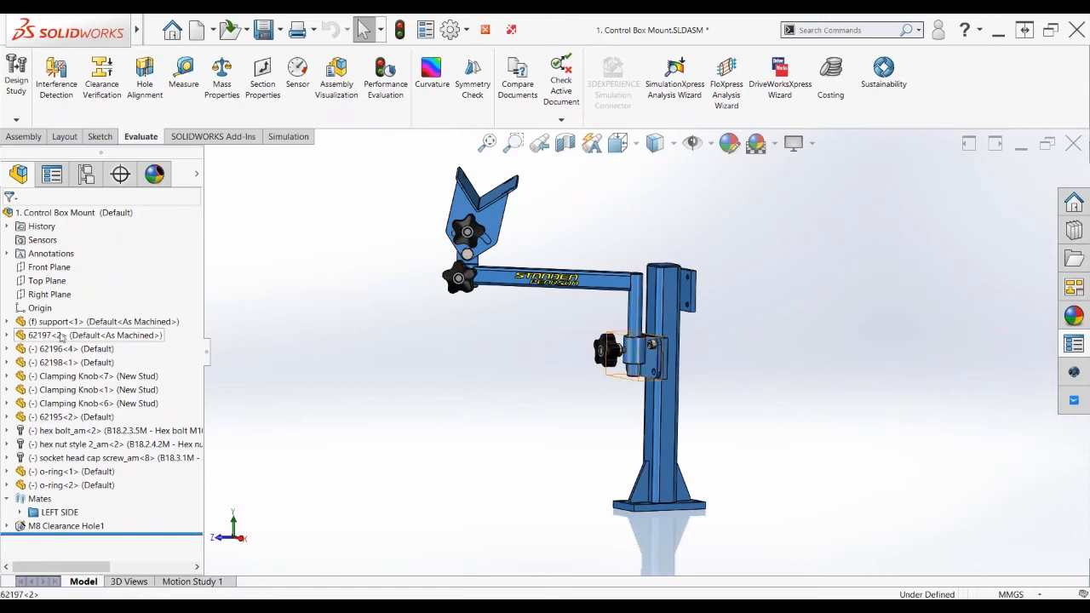
pyautogui.keyDown('shift'); pyautogui.click(60, 487); pyautogui.keyUp('shift')
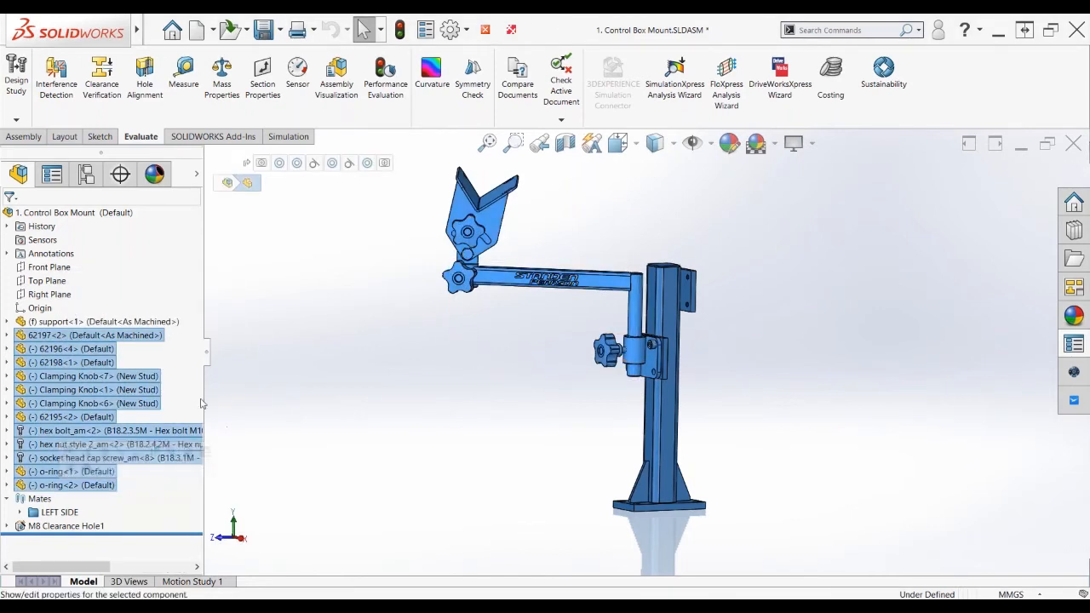
pyautogui.moveTo(53, 404); pyautogui.dragTo(823, 324)
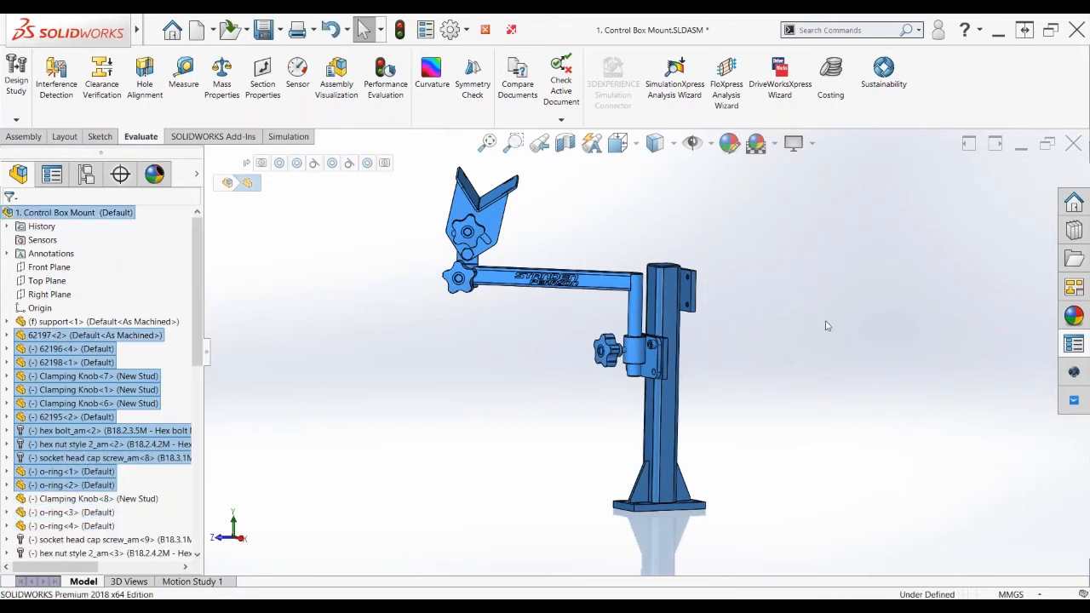
pyautogui.scroll(5, 810, 321)
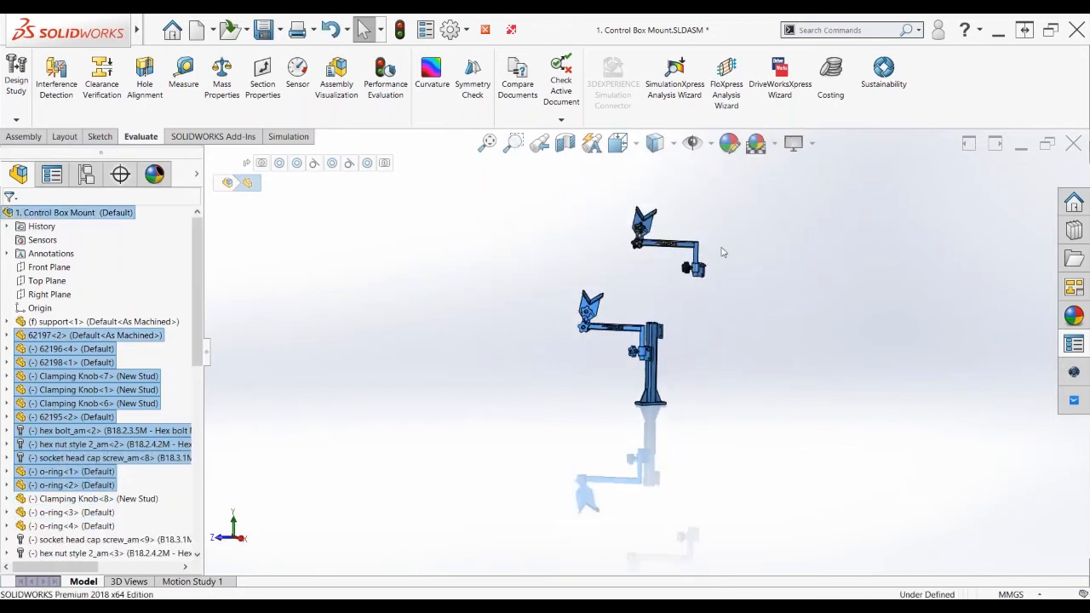
pyautogui.scroll(-2, 722, 252)
pyautogui.scroll(-1, 666, 243)
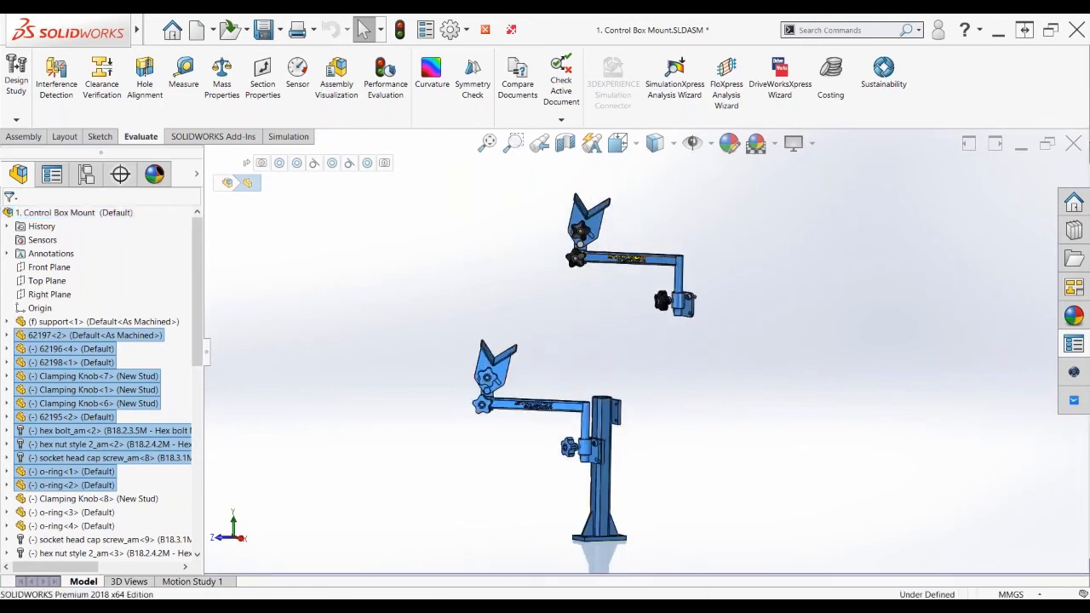
pyautogui.click(436, 296)
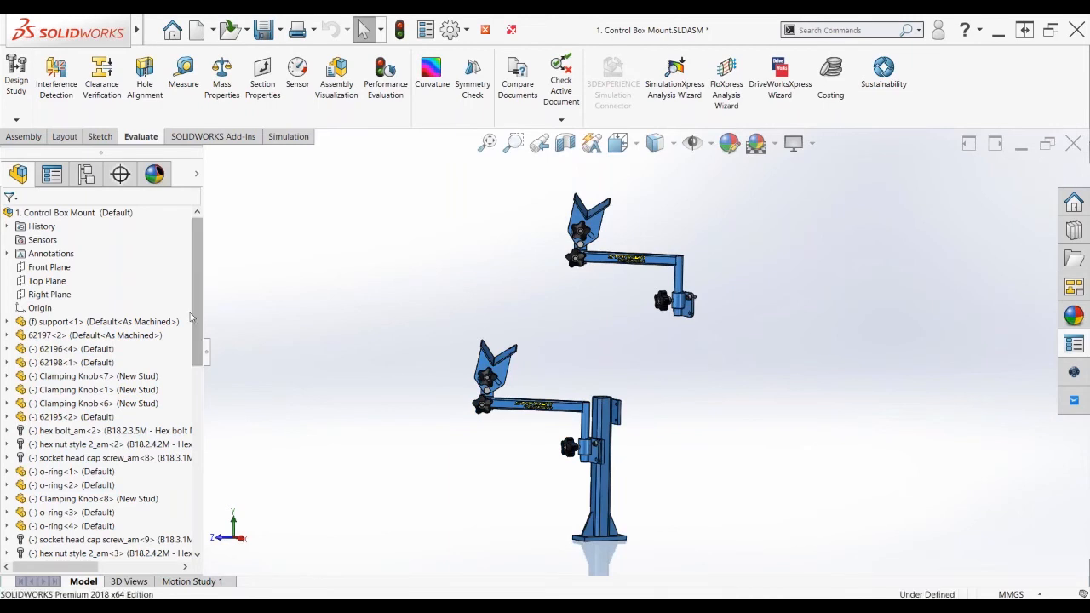
pyautogui.moveTo(195, 317); pyautogui.dragTo(196, 494)
pyautogui.moveTo(198, 419); pyautogui.dragTo(198, 447)
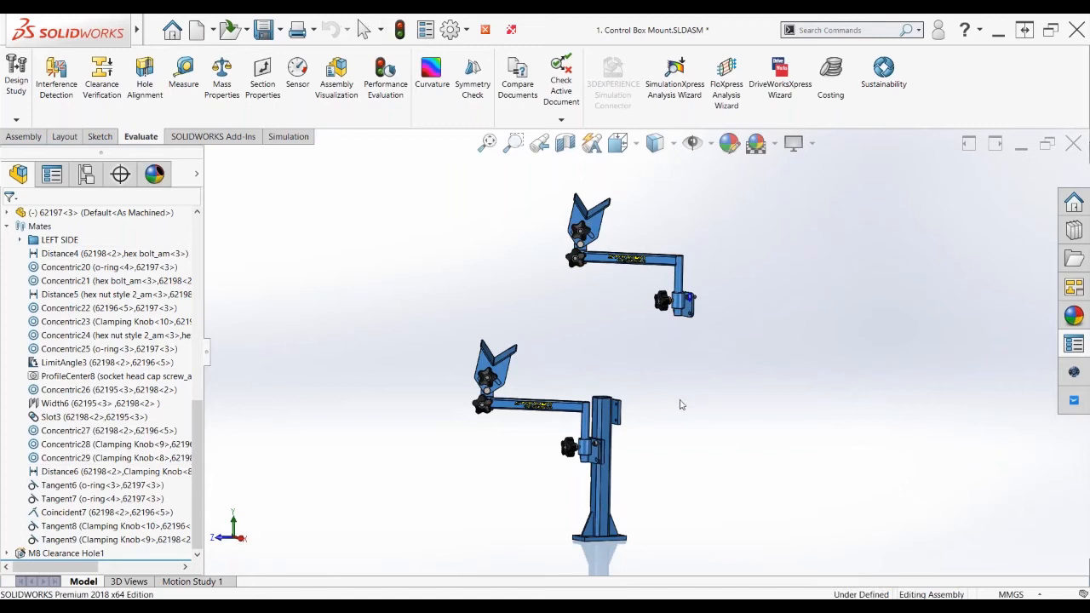
# Slide the upper clamp off the arm's tube, turn it to face away, and select its mounting plate face
pyautogui.moveTo(682, 405); pyautogui.dragTo(674, 391, button='middle')
pyautogui.scroll(-2, 674, 391)
pyautogui.moveTo(682, 263); pyautogui.dragTo(450, 384)
pyautogui.click(724, 458)
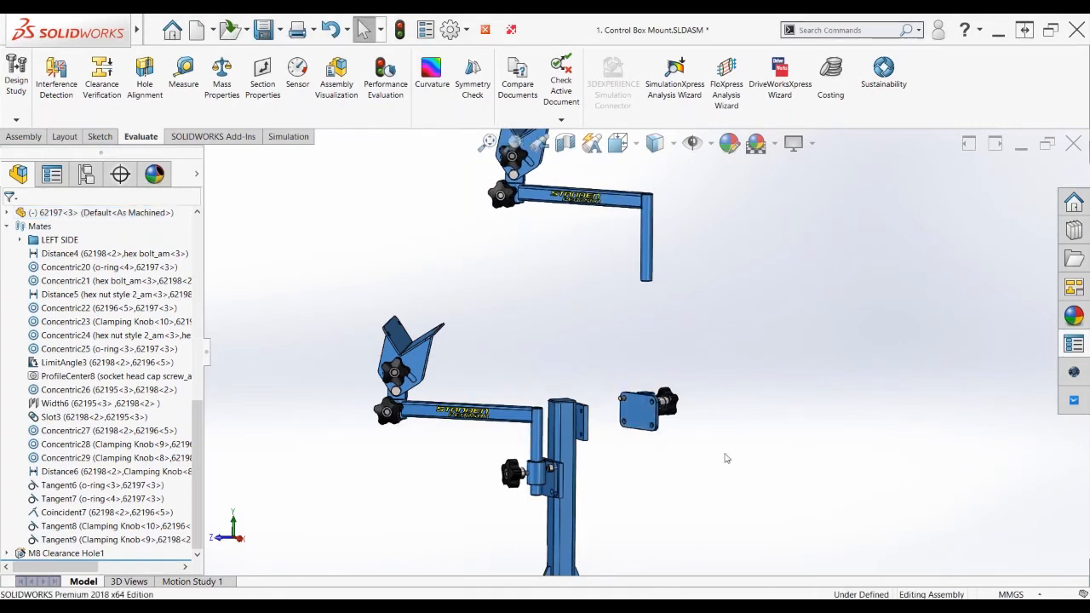
pyautogui.scroll(-3, 699, 452)
pyautogui.click(620, 402)
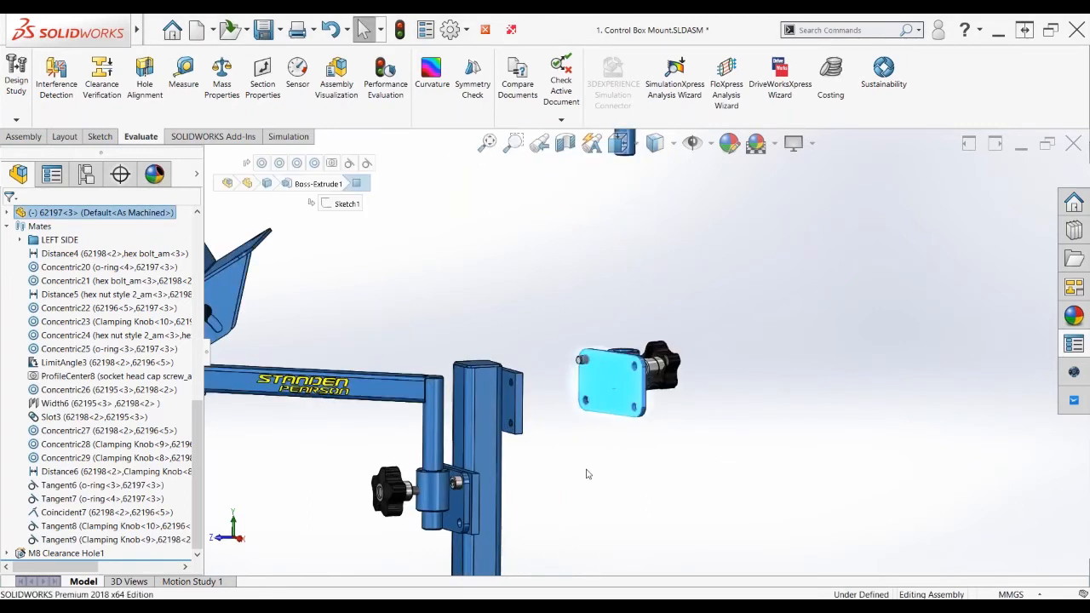
# Mate the clamp plate to the post plate with flipped alignment, then slide the lower arm up the post
pyautogui.moveTo(518, 400); pyautogui.dragTo(507, 403, button='middle')
pyautogui.moveTo(609, 481); pyautogui.dragTo(546, 396, button='middle')
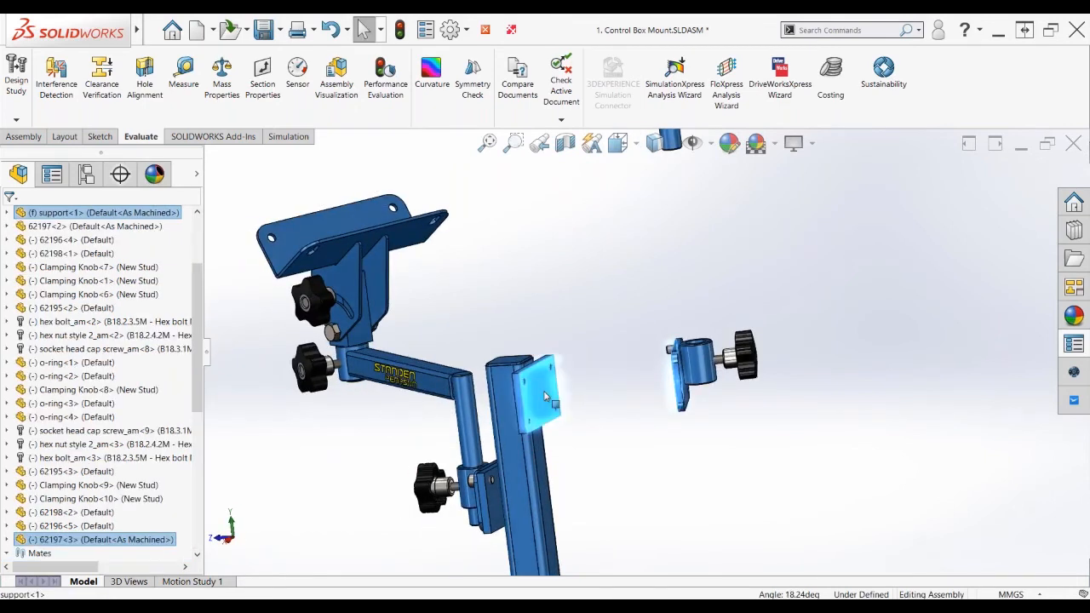
pyautogui.keyDown('ctrl'); pyautogui.click(545, 396); pyautogui.keyUp('ctrl')
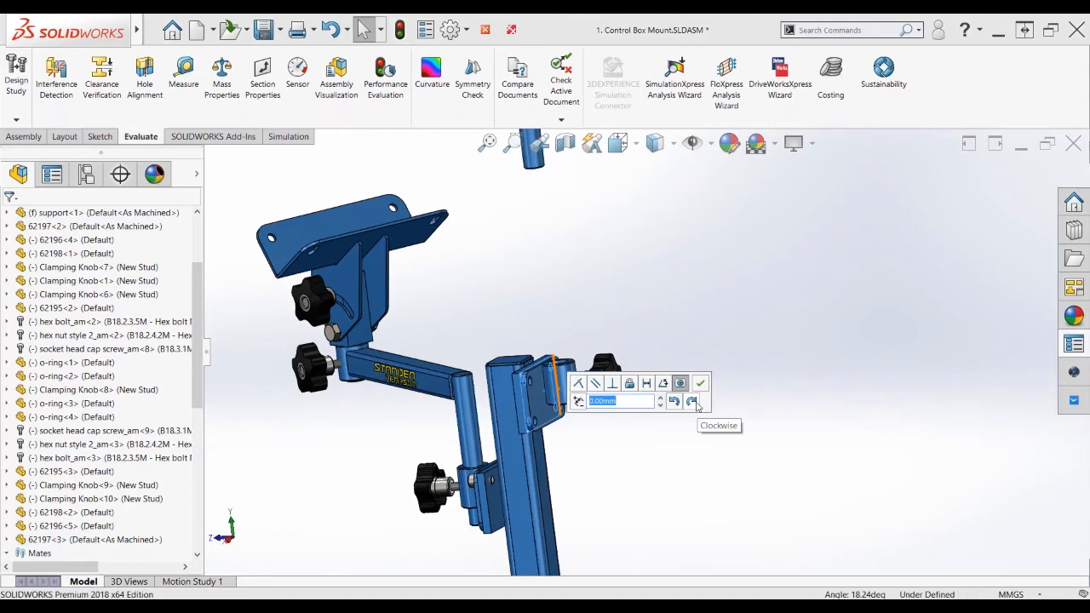
pyautogui.click(694, 402)
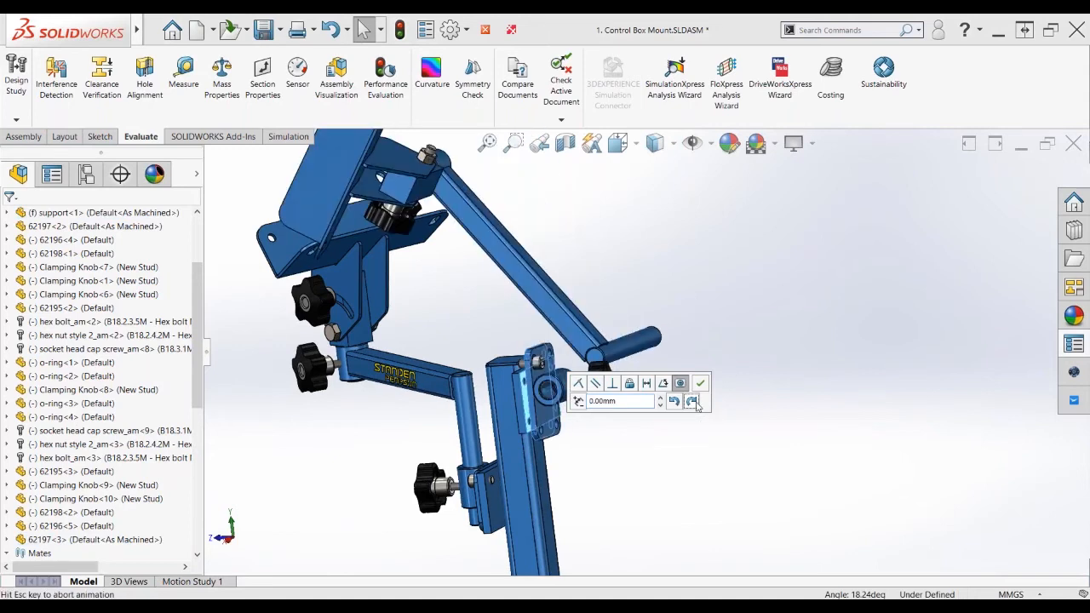
pyautogui.click(675, 402)
pyautogui.click(675, 402)
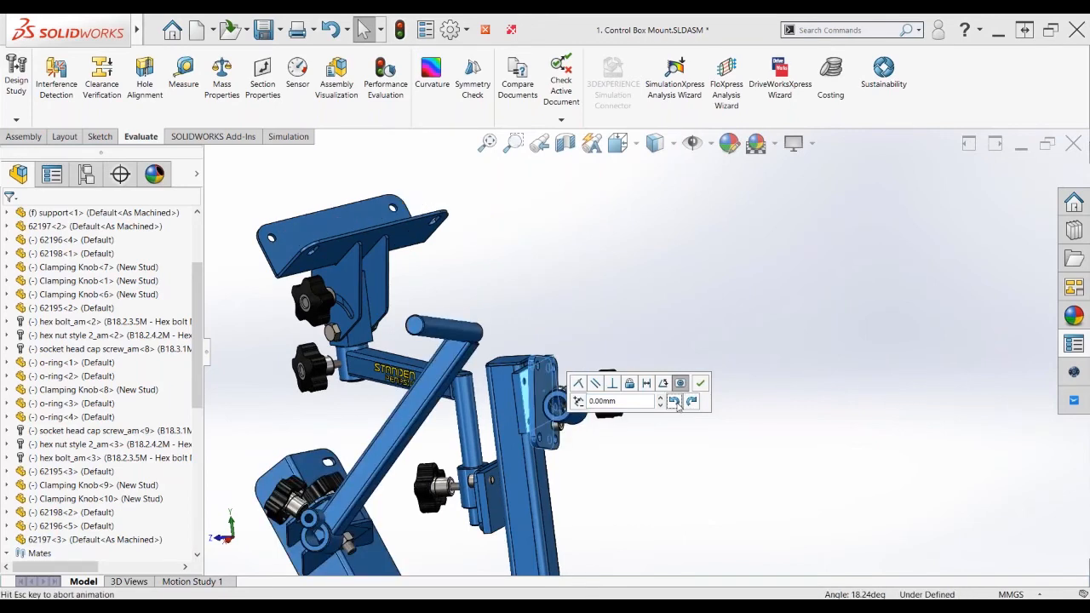
pyautogui.click(676, 404)
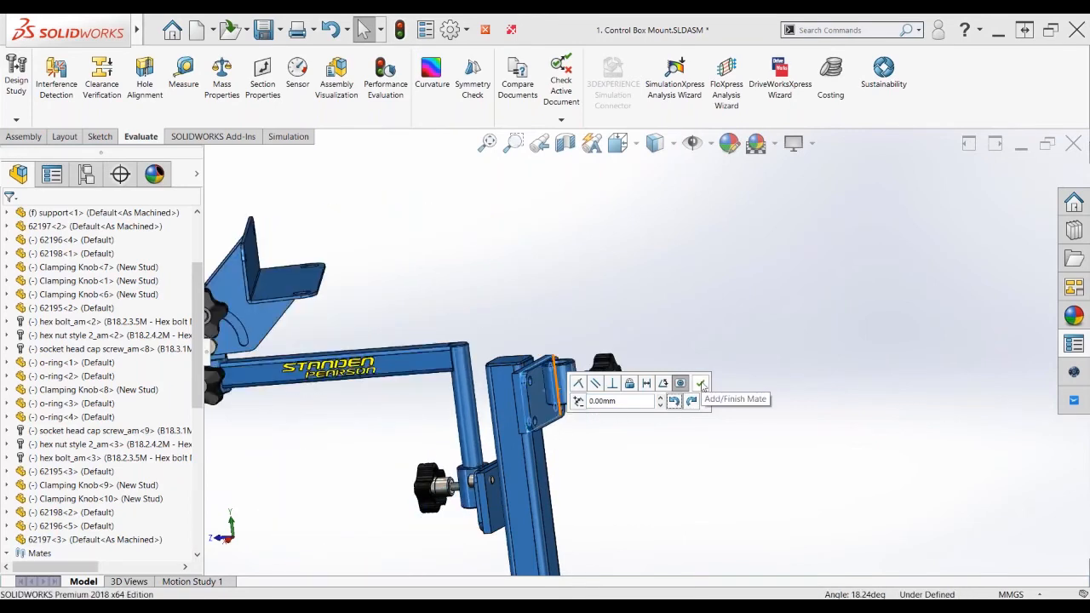
pyautogui.click(701, 385)
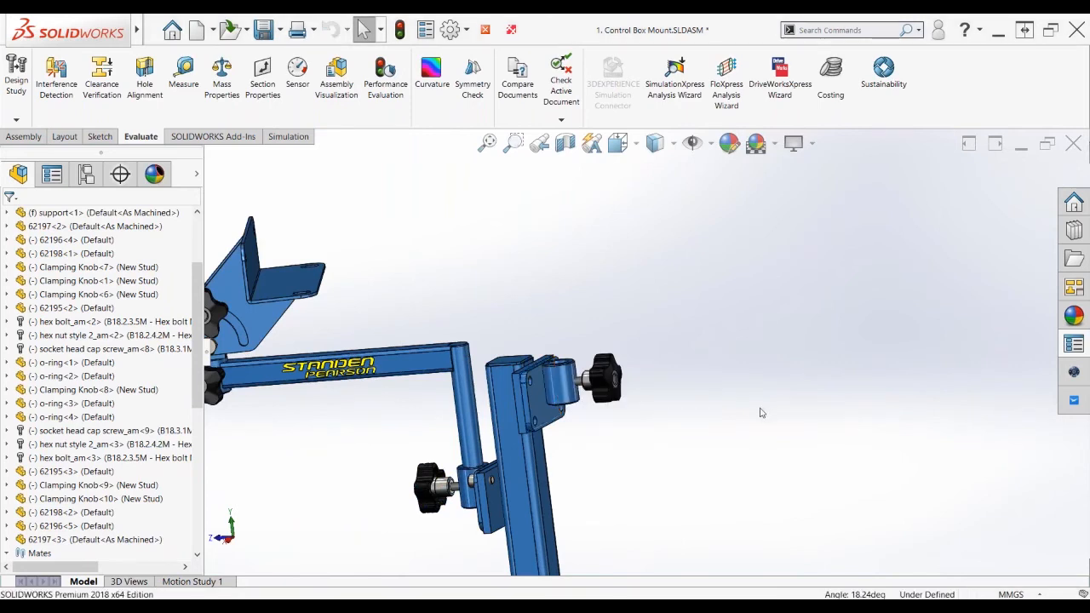
pyautogui.scroll(4, 753, 428)
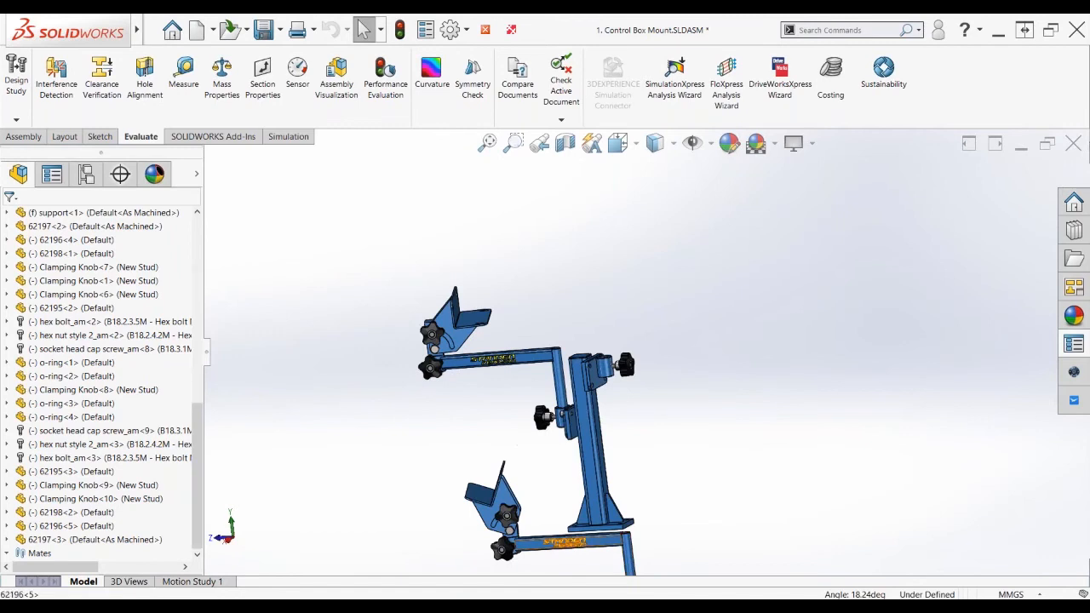
pyautogui.moveTo(587, 535); pyautogui.dragTo(778, 406)
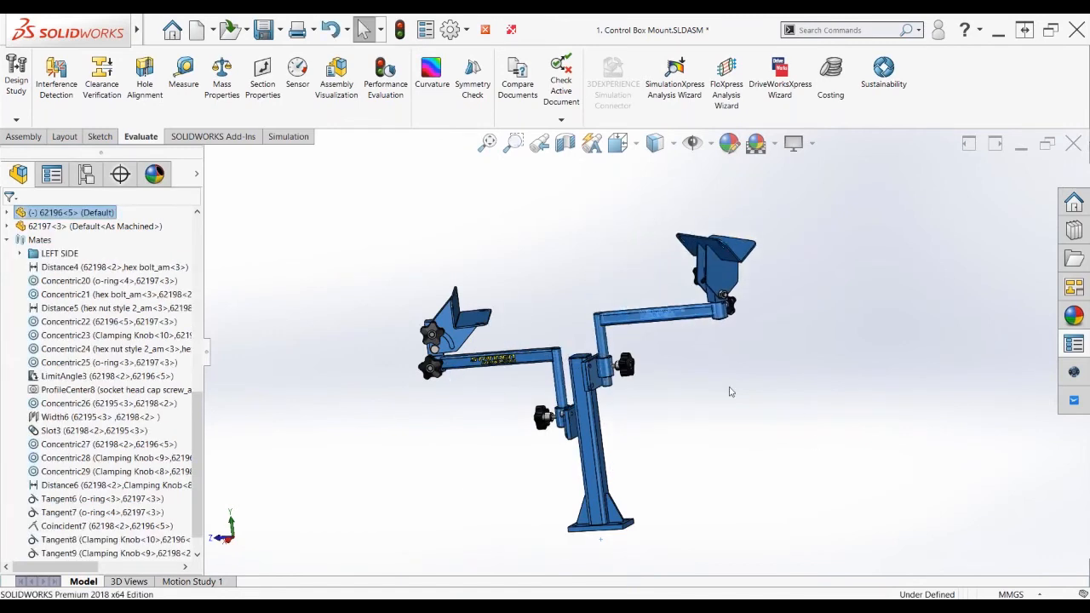
# Drag the upper swing arm to confirm it moves freely, then bring up the Assembly commands
pyautogui.click(673, 391)
pyautogui.moveTo(673, 390); pyautogui.dragTo(651, 357, button='middle')
pyautogui.scroll(-2, 650, 358)
pyautogui.moveTo(651, 295)
pyautogui.mouseDown()
pyautogui.moveTo(643, 216)
pyautogui.moveTo(656, 294)
pyautogui.mouseUp()
pyautogui.click(787, 386)
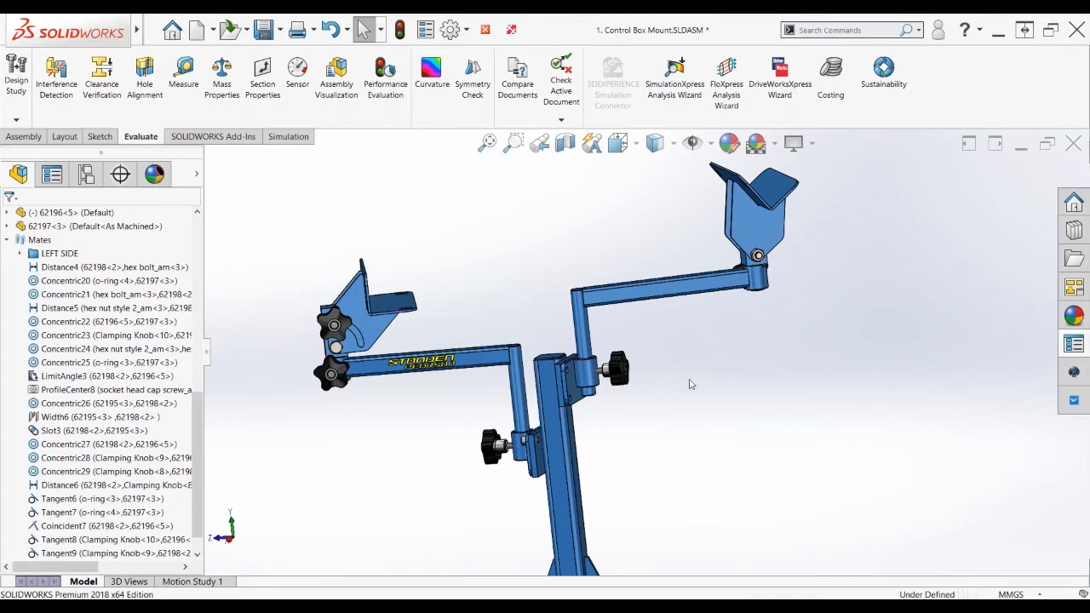
pyautogui.scroll(-2, 686, 392)
pyautogui.scroll(-2, 679, 399)
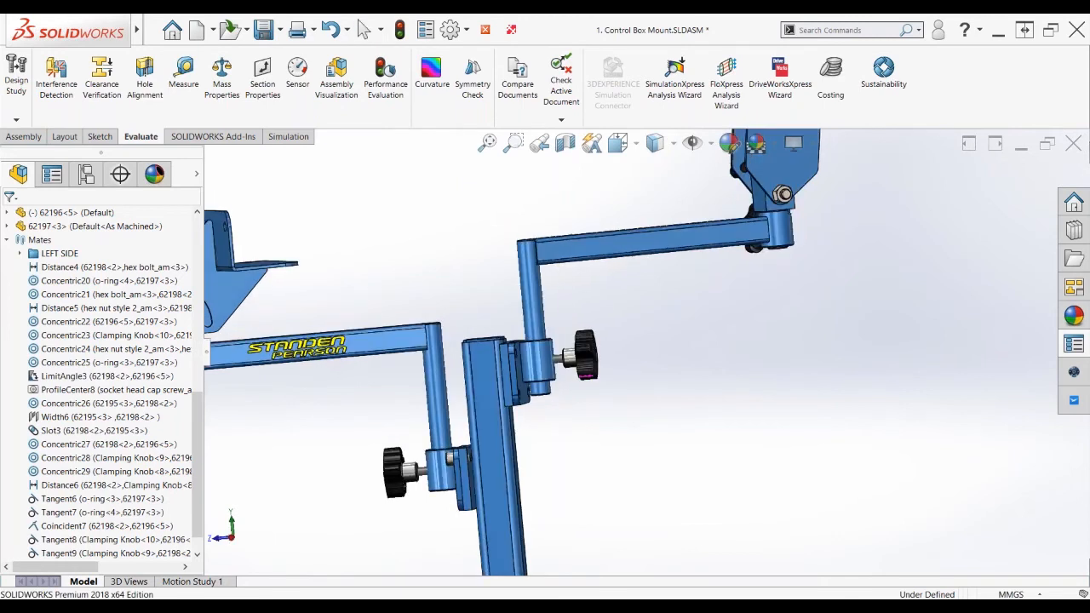
pyautogui.click(24, 136)
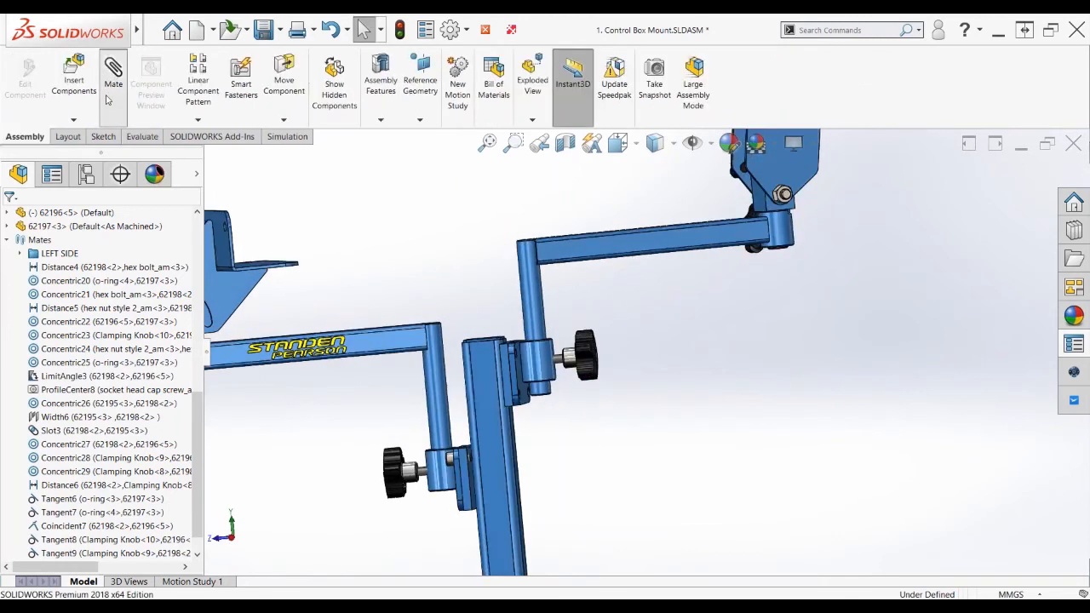
# Add a positioning-only Coincident8 mate between the rod's bottom face and the clamp bushing face
pyautogui.click(107, 100)
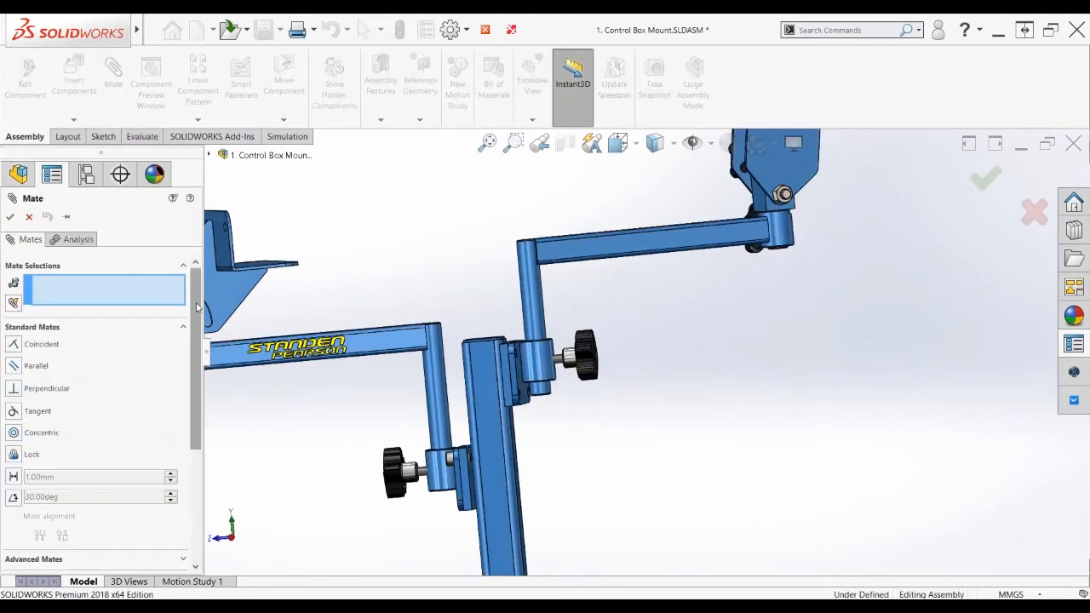
pyautogui.scroll(-5, 197, 307)
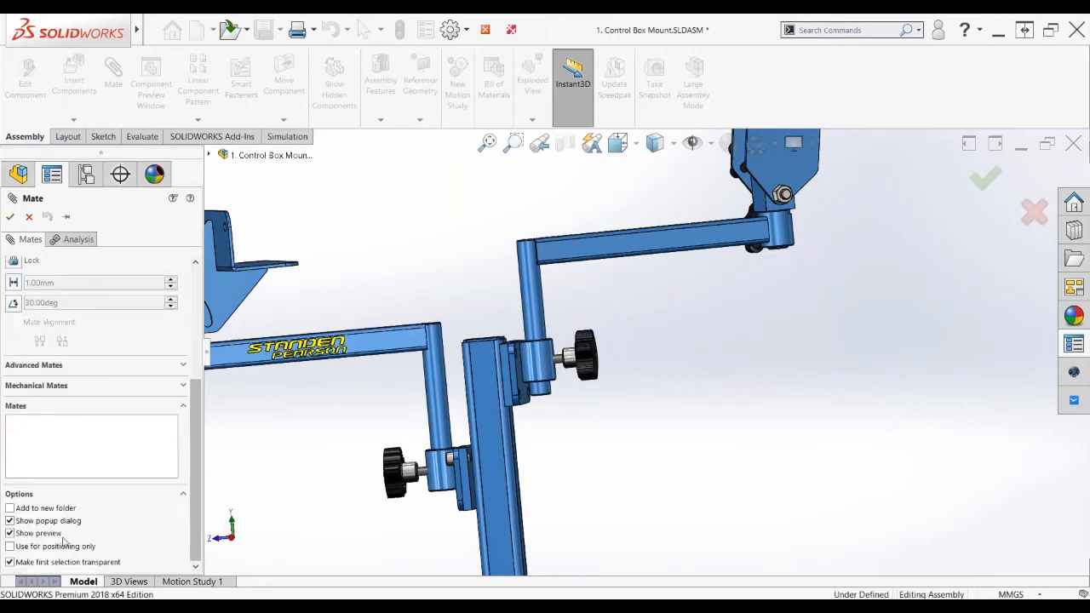
pyautogui.click(12, 547)
pyautogui.scroll(-3, 562, 389)
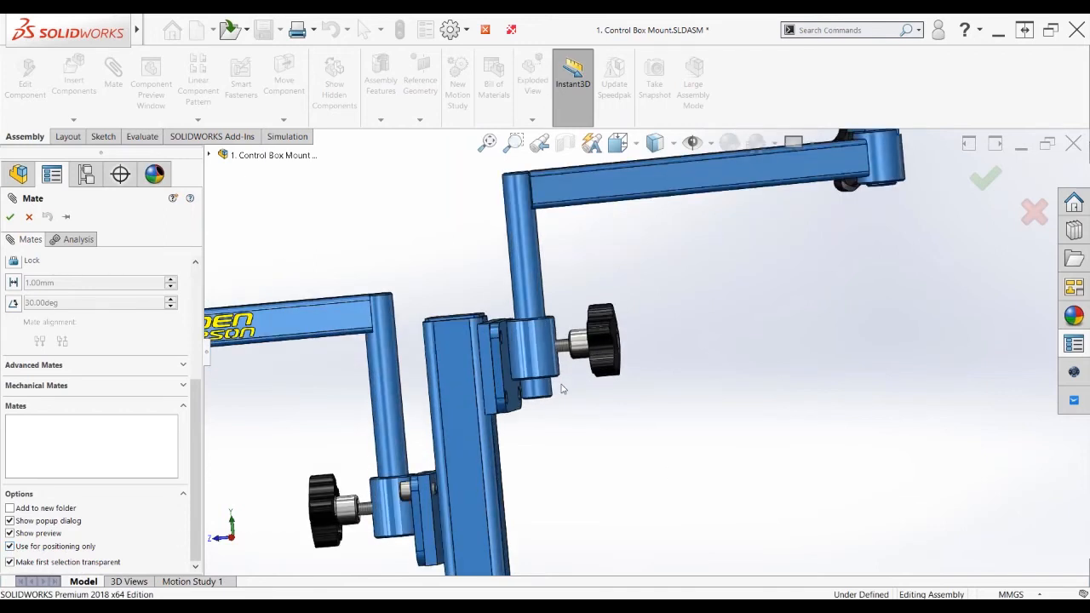
pyautogui.scroll(-4, 562, 389)
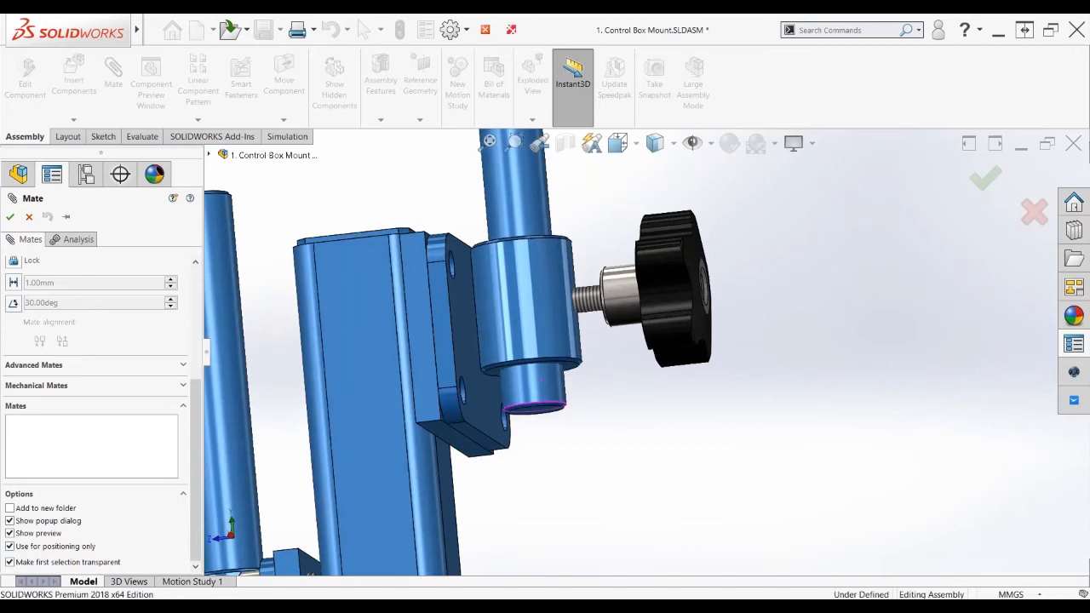
pyautogui.moveTo(563, 389); pyautogui.dragTo(562, 349, button='middle')
pyautogui.click(538, 419)
pyautogui.click(572, 388)
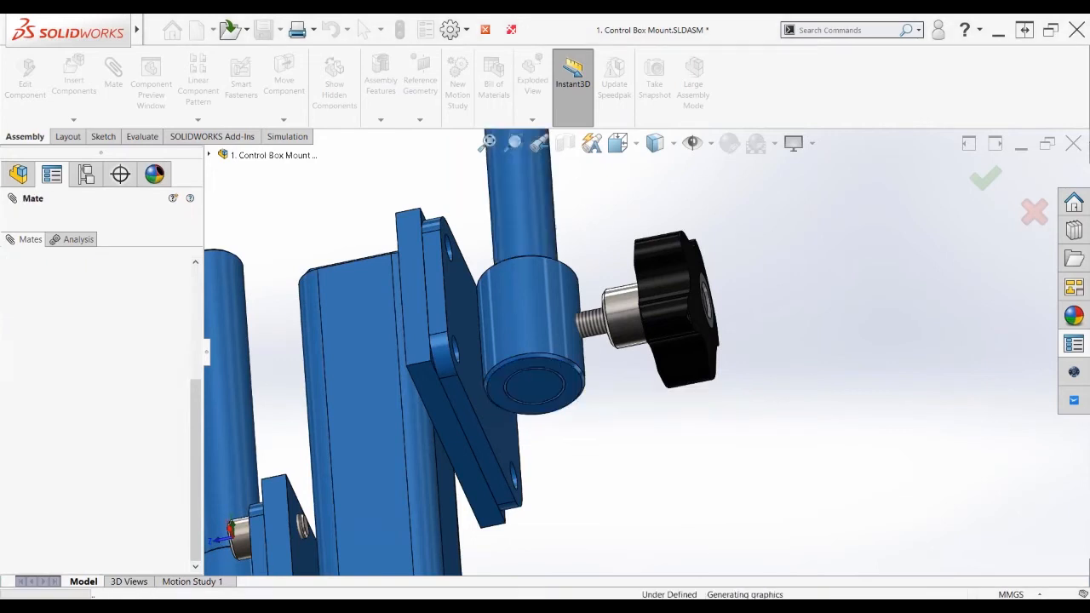
# Inspect what ProfileCenter9 connects, swing the upper arm around the post, and zoom to fit the assembly
pyautogui.moveTo(198, 409); pyautogui.dragTo(198, 426)
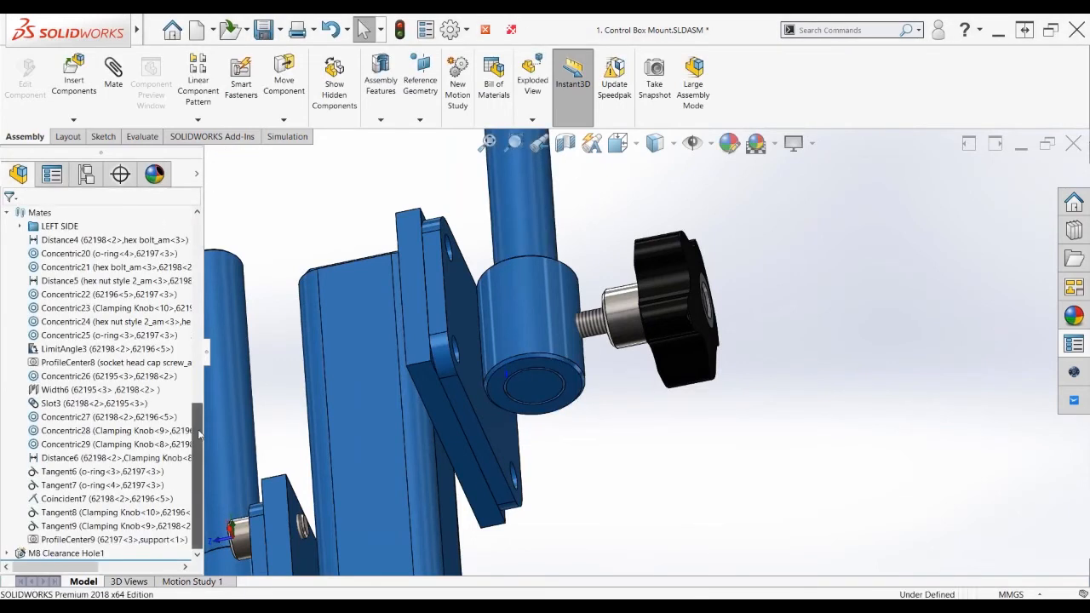
pyautogui.click(104, 544)
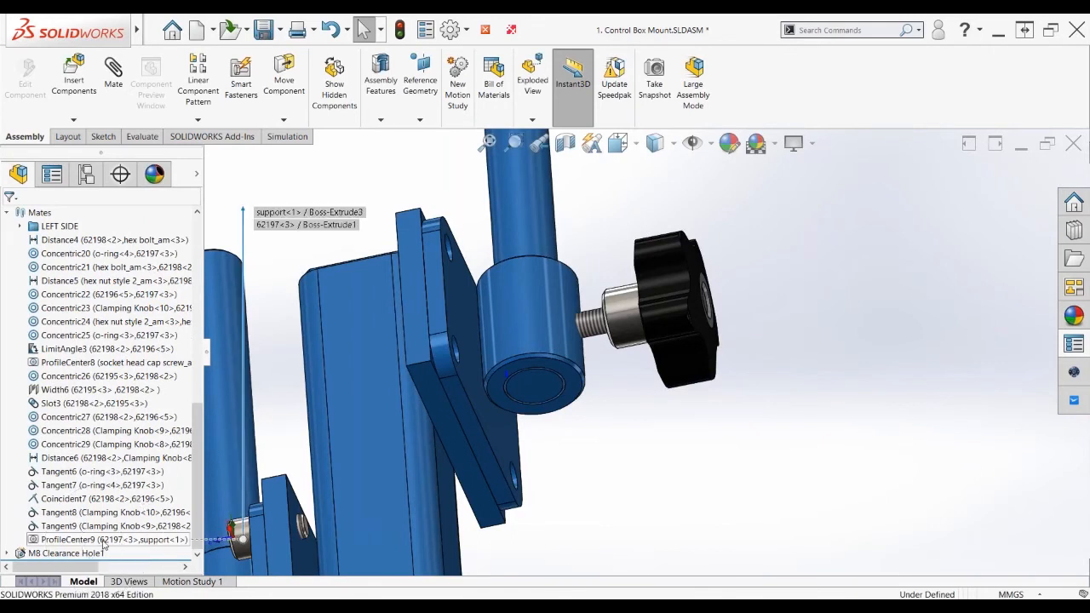
pyautogui.scroll(4, 745, 257)
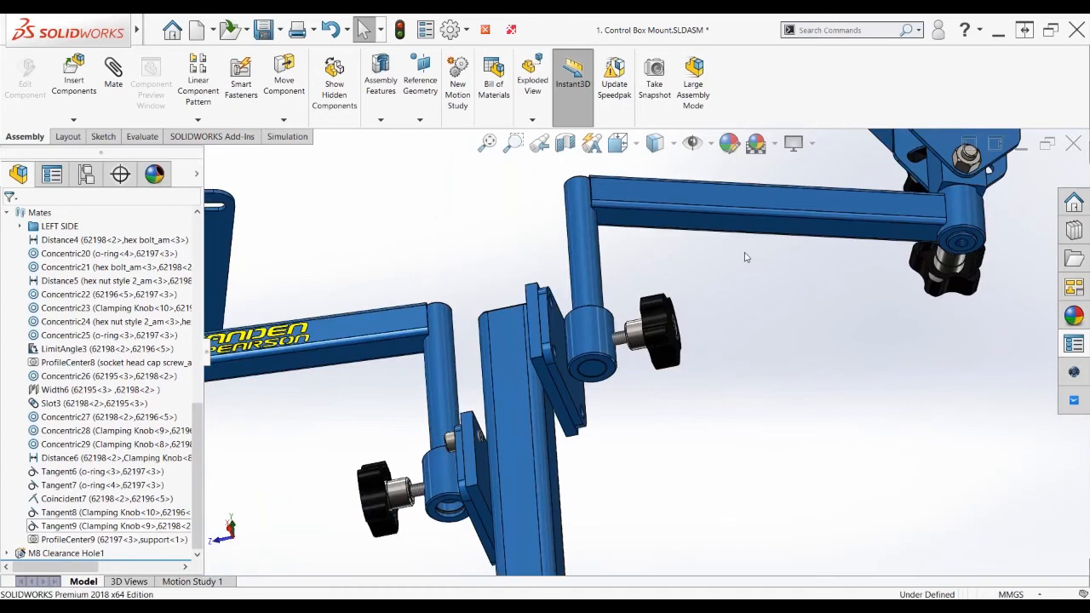
pyautogui.scroll(2, 622, 281)
pyautogui.moveTo(604, 269)
pyautogui.mouseDown()
pyautogui.moveTo(584, 250)
pyautogui.moveTo(596, 300)
pyautogui.moveTo(599, 286)
pyautogui.mouseUp()
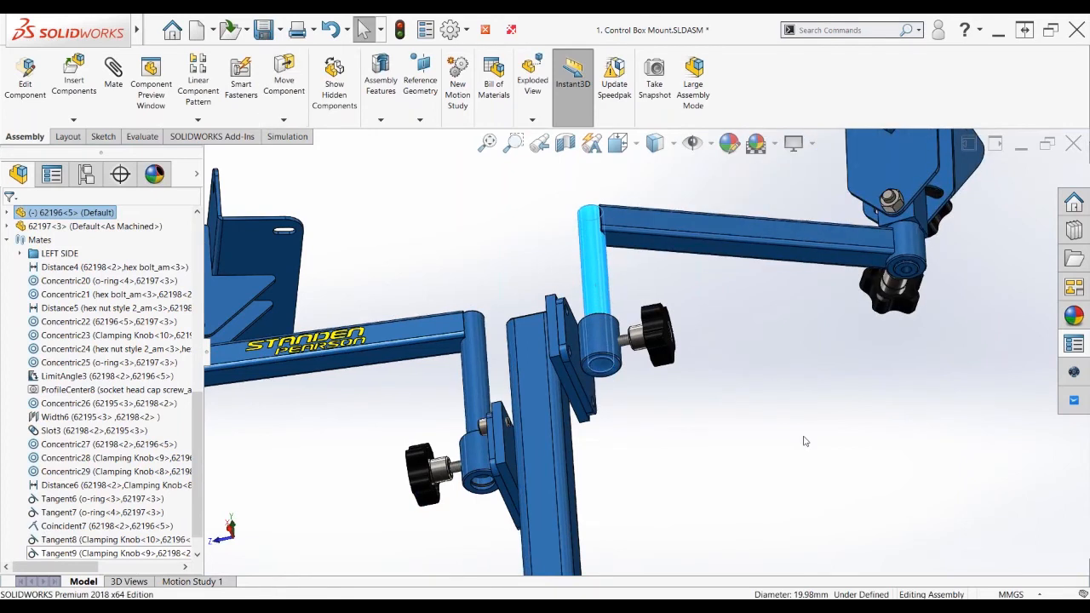
pyautogui.click(806, 441)
pyautogui.moveTo(805, 441); pyautogui.dragTo(752, 362, button='middle')
pyautogui.hotkey('ctrl', '7')
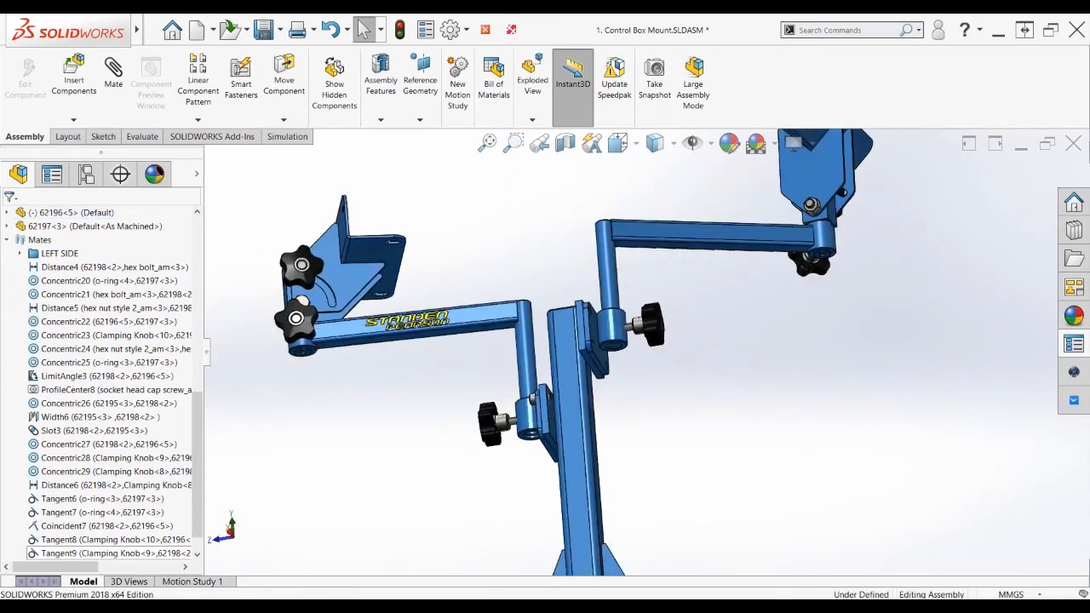
pyautogui.press('z')
pyautogui.press('z')
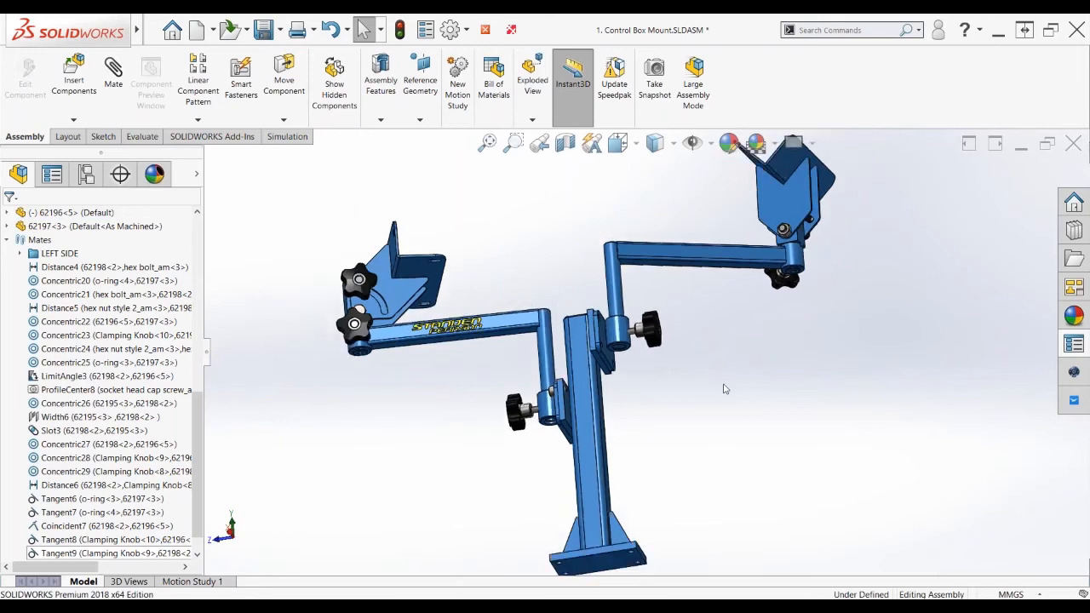
pyautogui.scroll(-2, 660, 350)
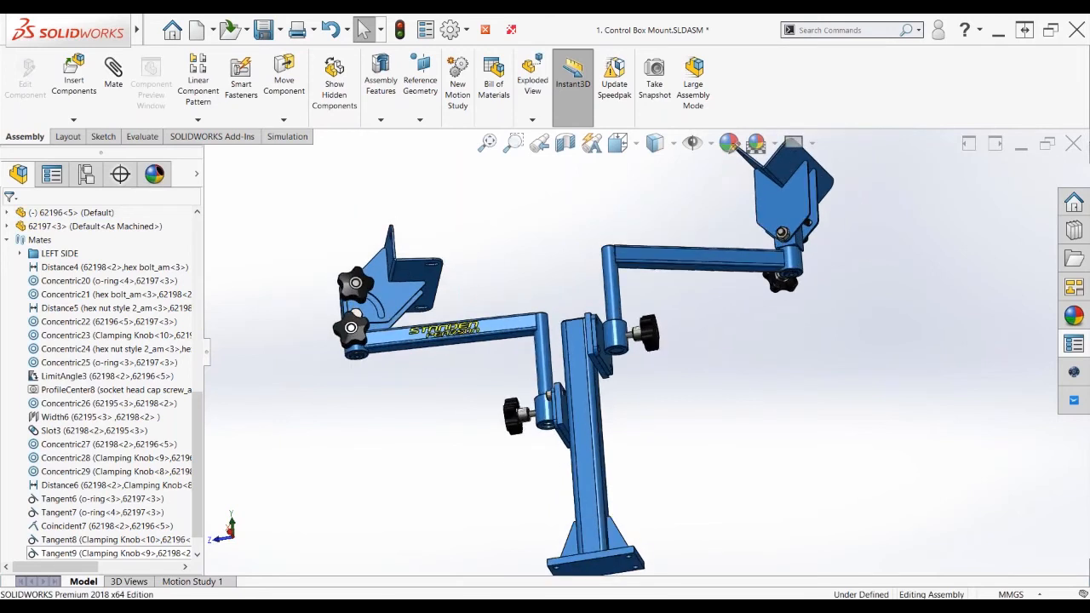
pyautogui.scroll(-5, 656, 334)
# Mate the boss end face coincident with the clamp and the arm face parallel to the support
pyautogui.click(536, 390)
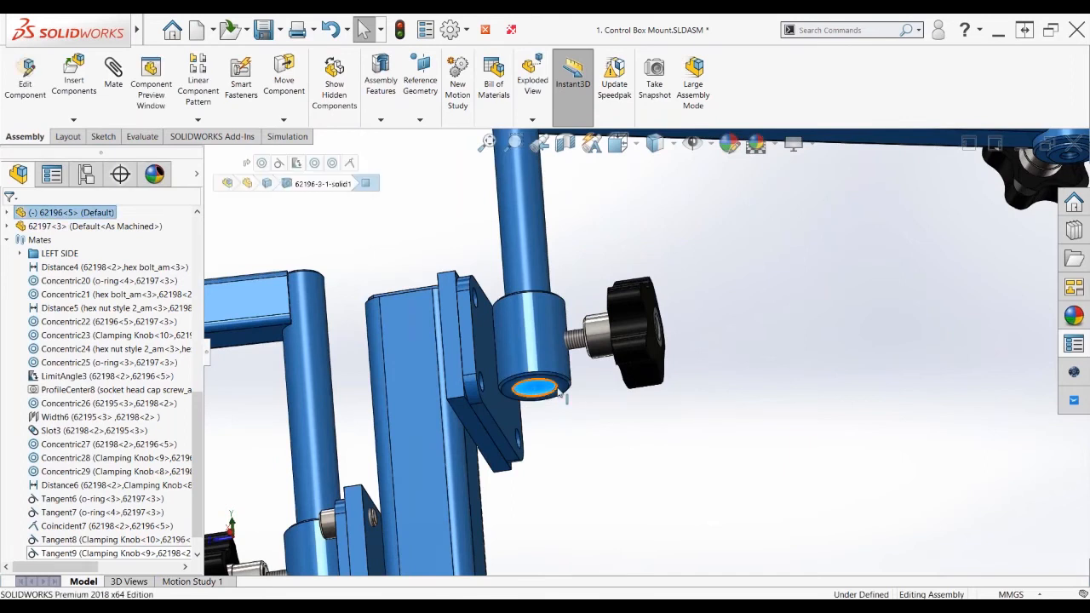
pyautogui.keyDown('ctrl'); pyautogui.click(559, 389); pyautogui.keyUp('ctrl')
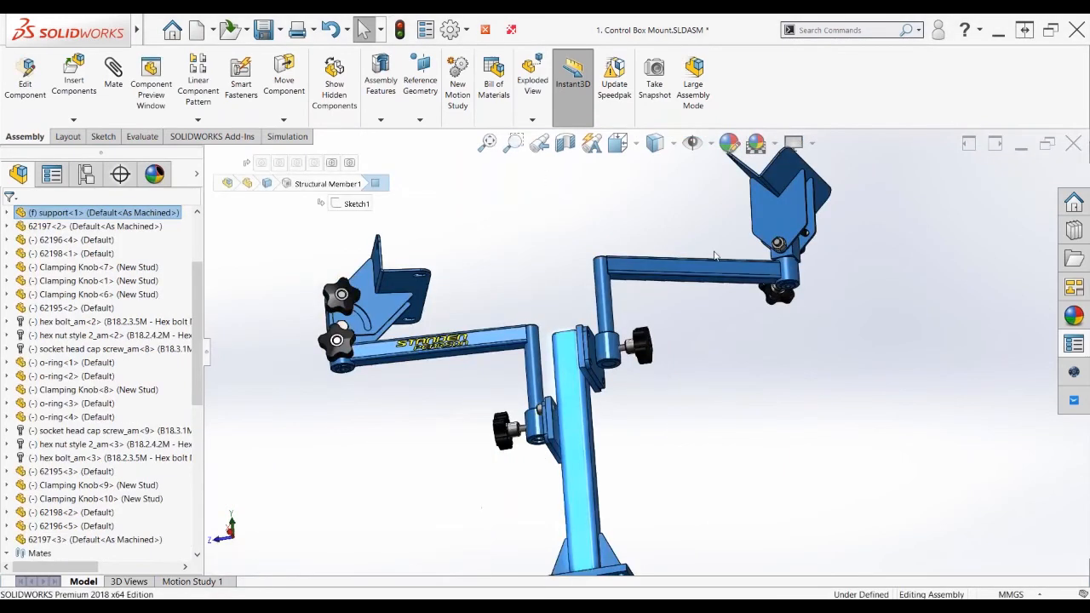
pyautogui.click(716, 260)
pyautogui.click(753, 258)
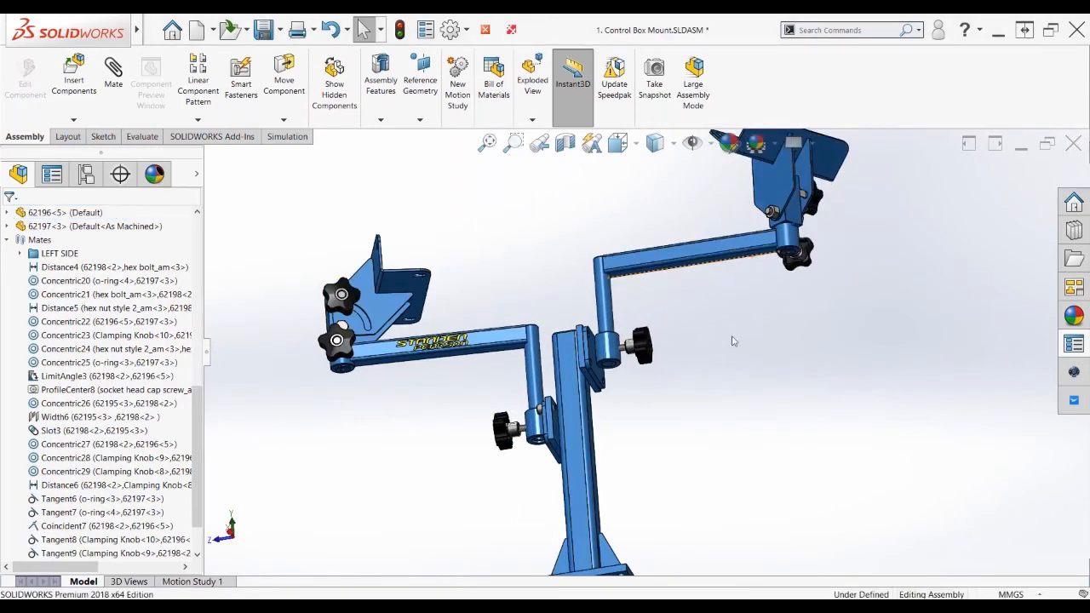
pyautogui.scroll(-1, 199, 428)
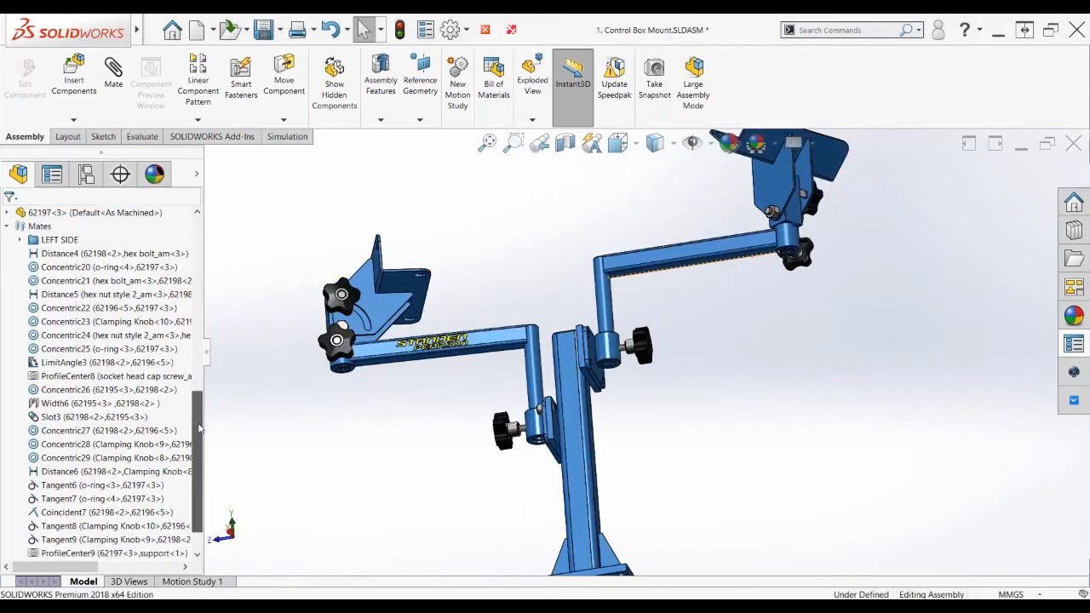
pyautogui.scroll(-3, 183, 488)
pyautogui.click(68, 526)
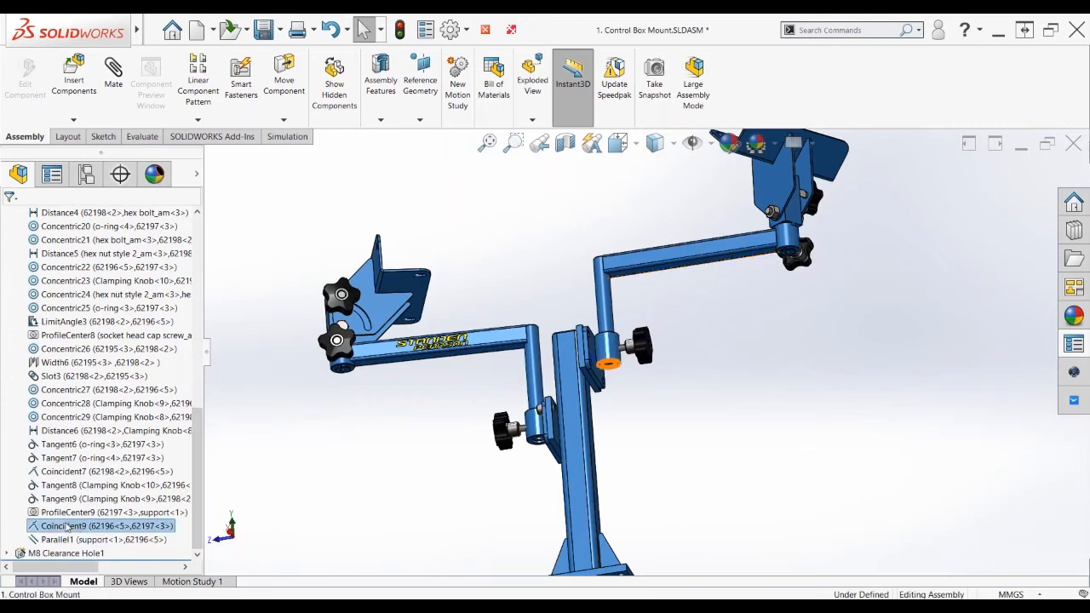
# Group the Coincident9 and Parallel1 mates into a new folder named INITAL POSITION
pyautogui.click(67, 527)
pyautogui.keyDown('ctrl'); pyautogui.click(68, 539); pyautogui.keyUp('ctrl')
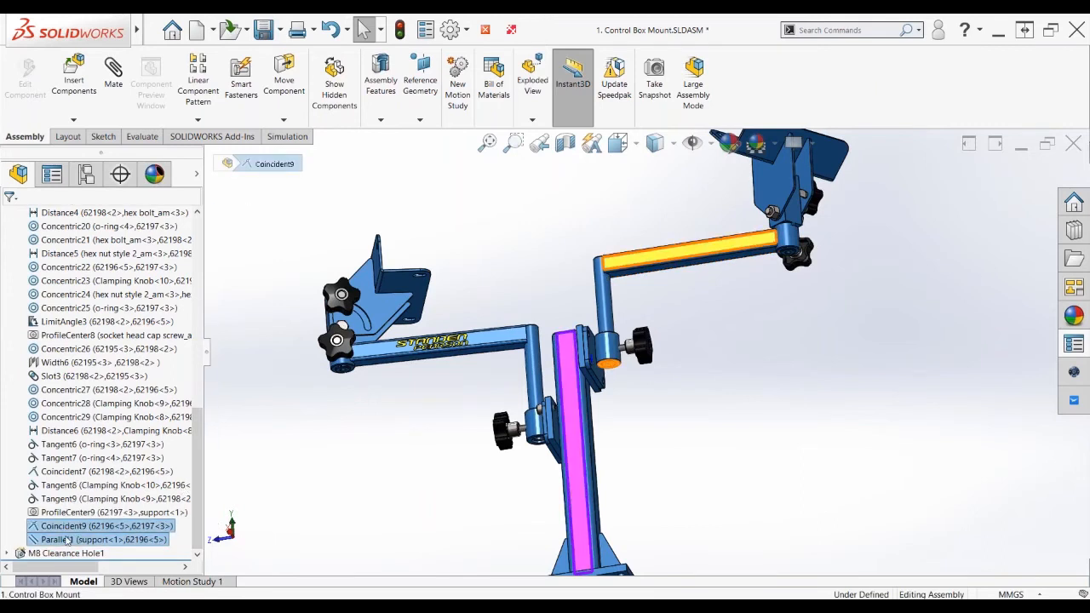
pyautogui.rightClick(68, 539)
pyautogui.click(166, 484)
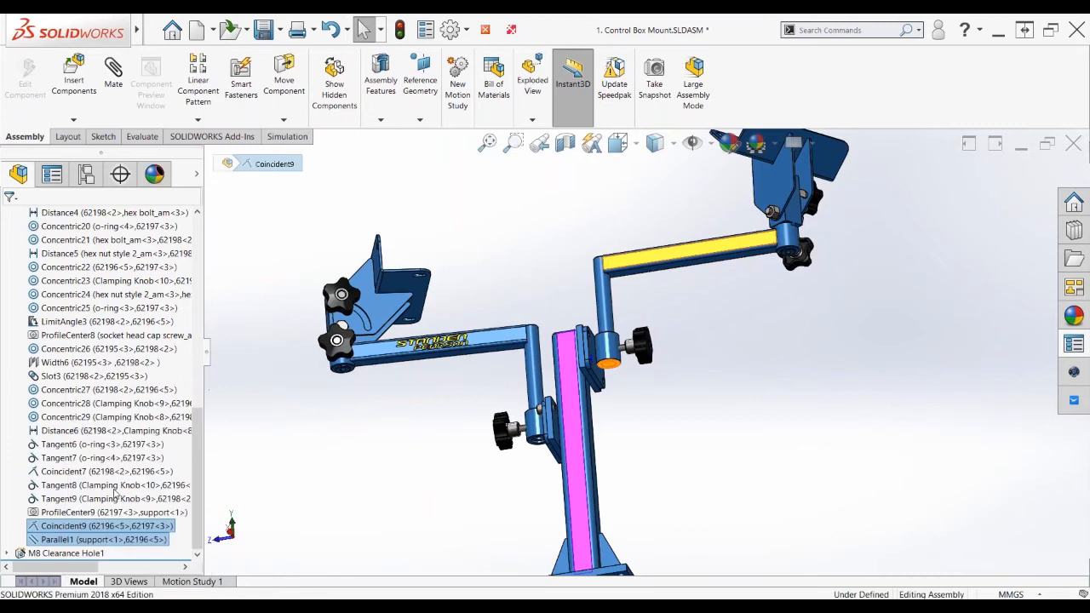
pyautogui.write('INITAL POSITION')
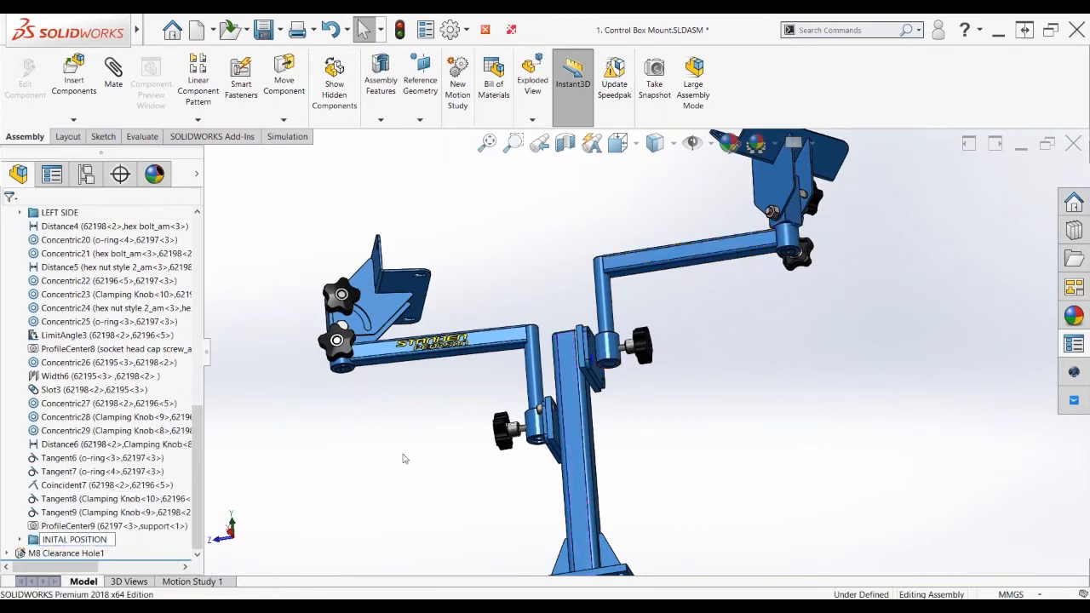
pyautogui.click(686, 327)
pyautogui.middleClick(643, 330)
pyautogui.moveTo(677, 366); pyautogui.dragTo(688, 370, button='middle')
# Swing the right arm, unsuppress the INITAL POSITION mates so it snaps back, and close the assembly
pyautogui.rightClick(63, 541)
pyautogui.click(79, 419)
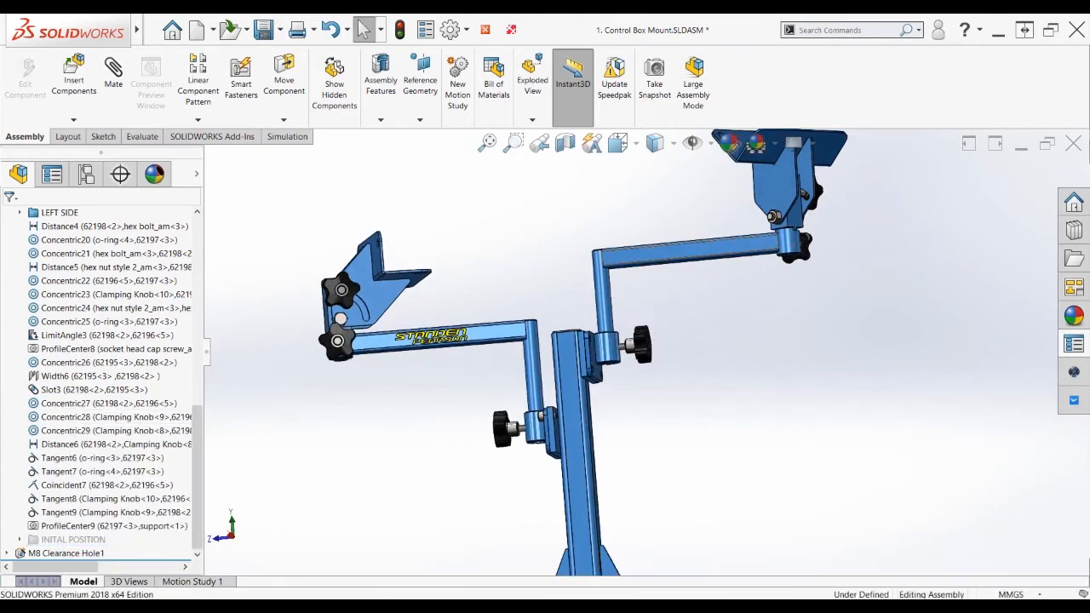
pyautogui.moveTo(716, 253); pyautogui.dragTo(593, 280)
pyautogui.scroll(-1, 196, 461)
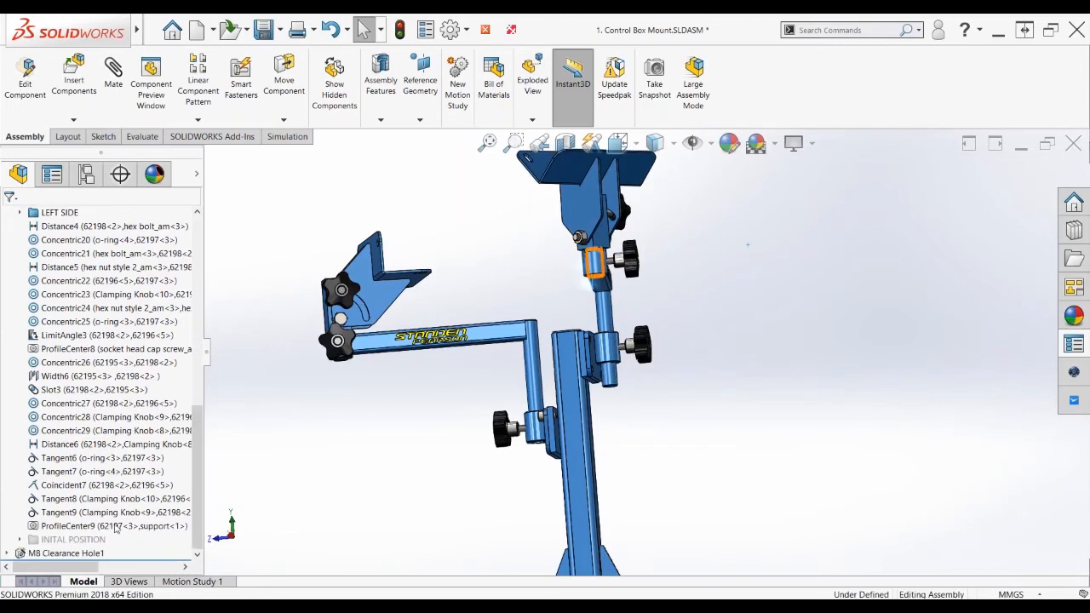
pyautogui.click(53, 540)
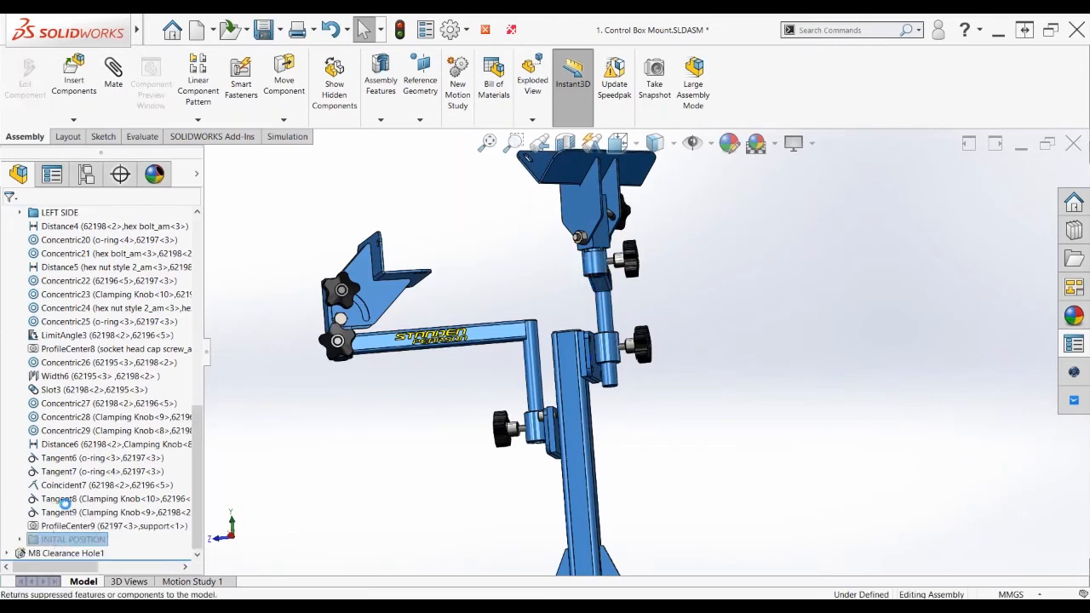
pyautogui.click(64, 504)
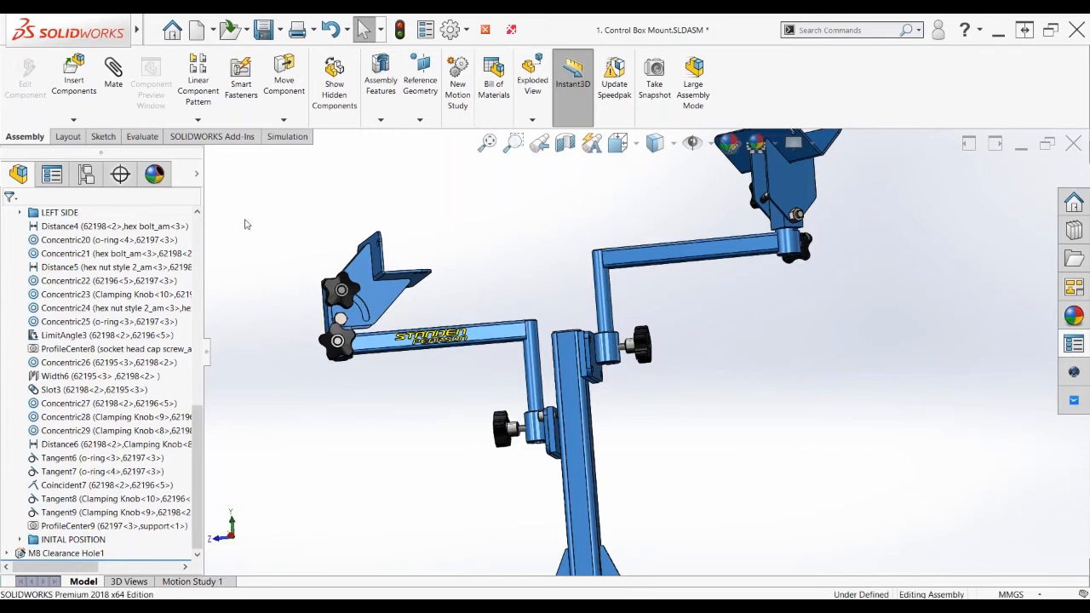
pyautogui.click(486, 30)
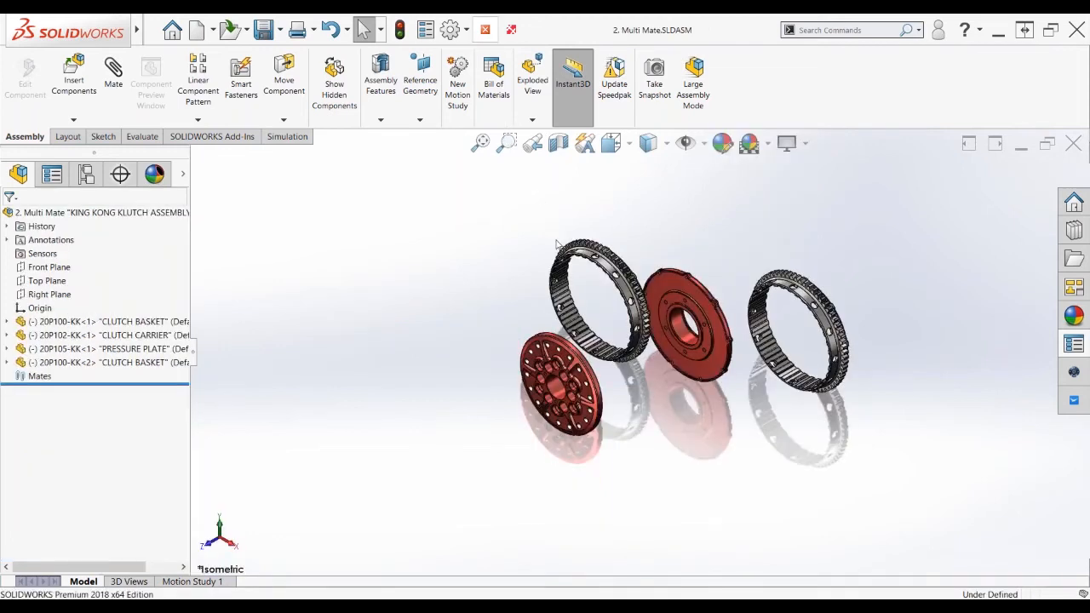
# Return to SOLIDWORKS, zoom around the clutch baskets, carrier and pressure plate, and start the Mate command
pyautogui.hotkey('alt', 'Tab')
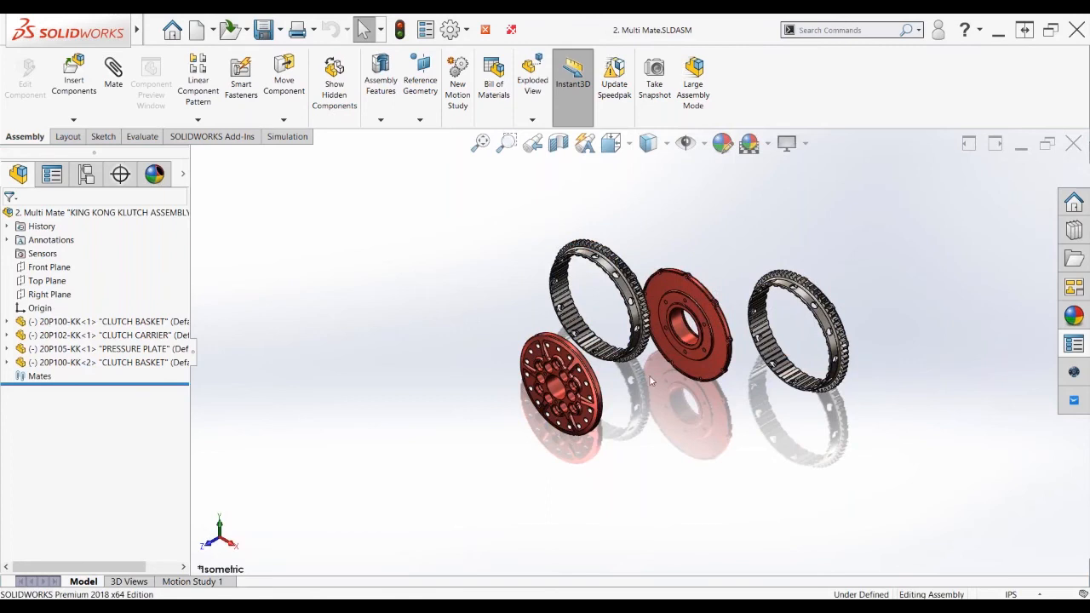
pyautogui.scroll(-2, 651, 381)
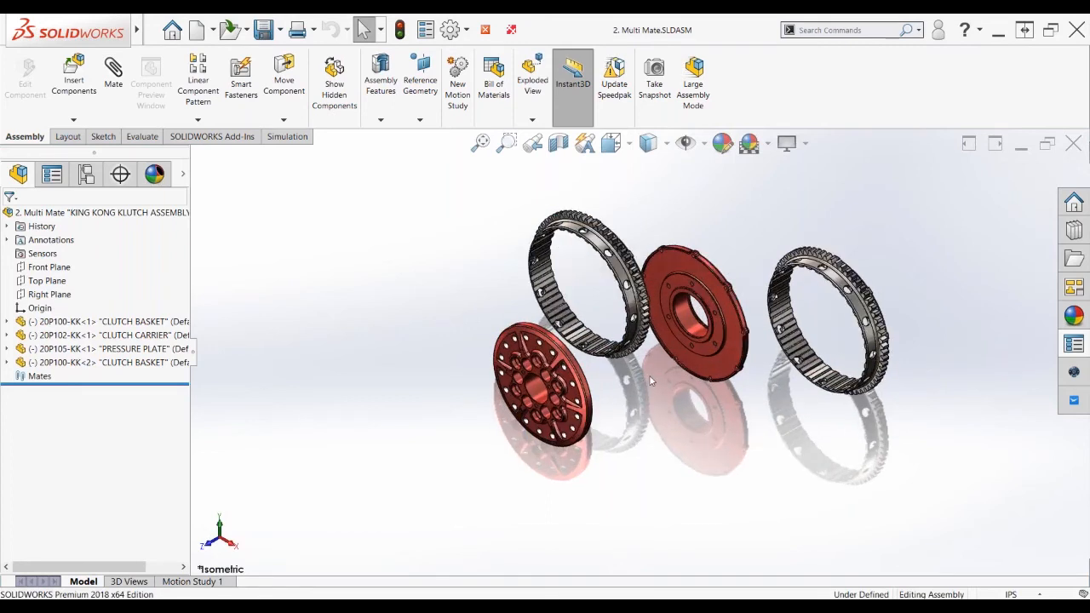
pyautogui.scroll(-1, 650, 376)
pyautogui.scroll(1, 632, 353)
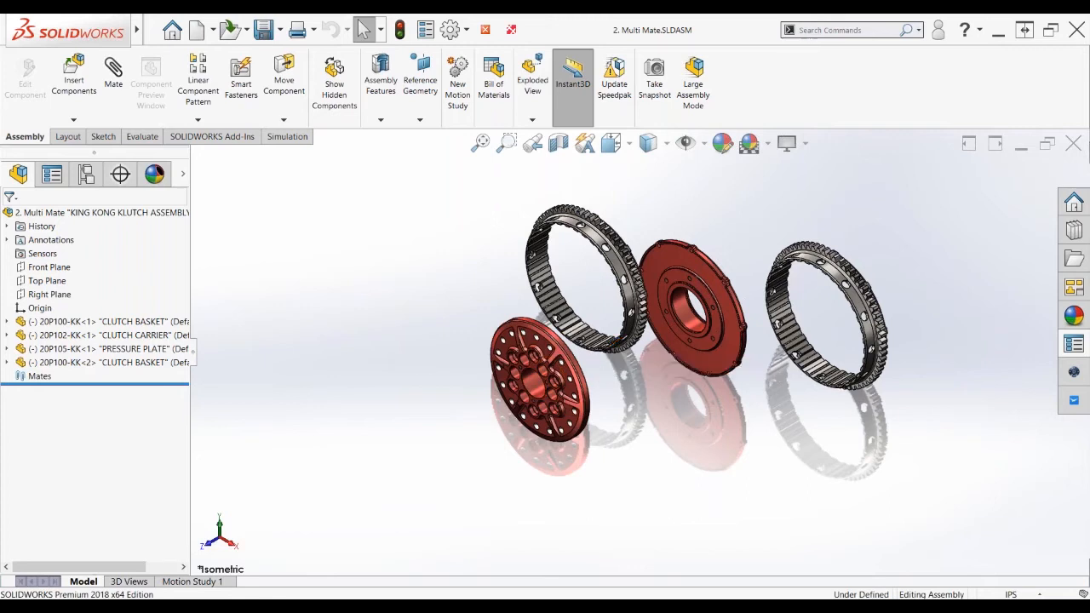
pyautogui.click(119, 75)
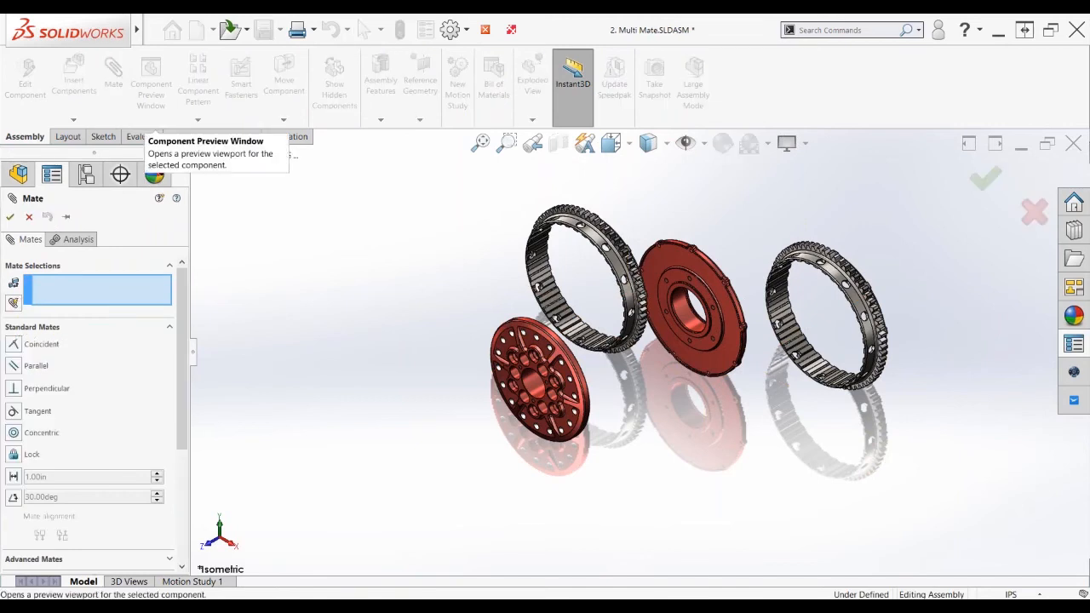
# Mate both clutch baskets and the clutch carrier concentric to the pressure plate bore in a multi-mate folder
pyautogui.click(13, 303)
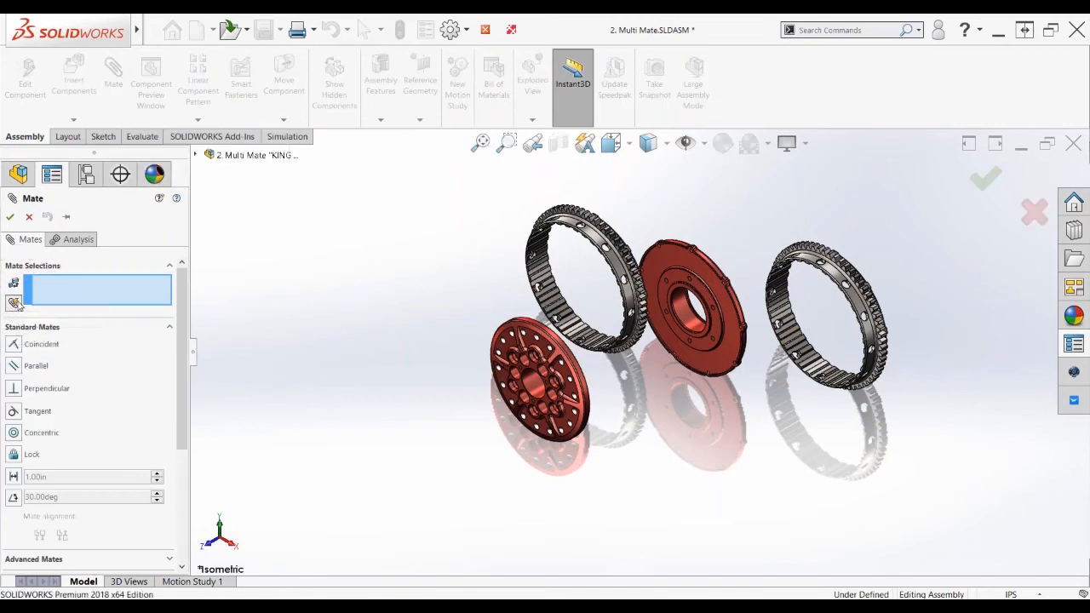
pyautogui.moveTo(179, 423); pyautogui.dragTo(180, 349)
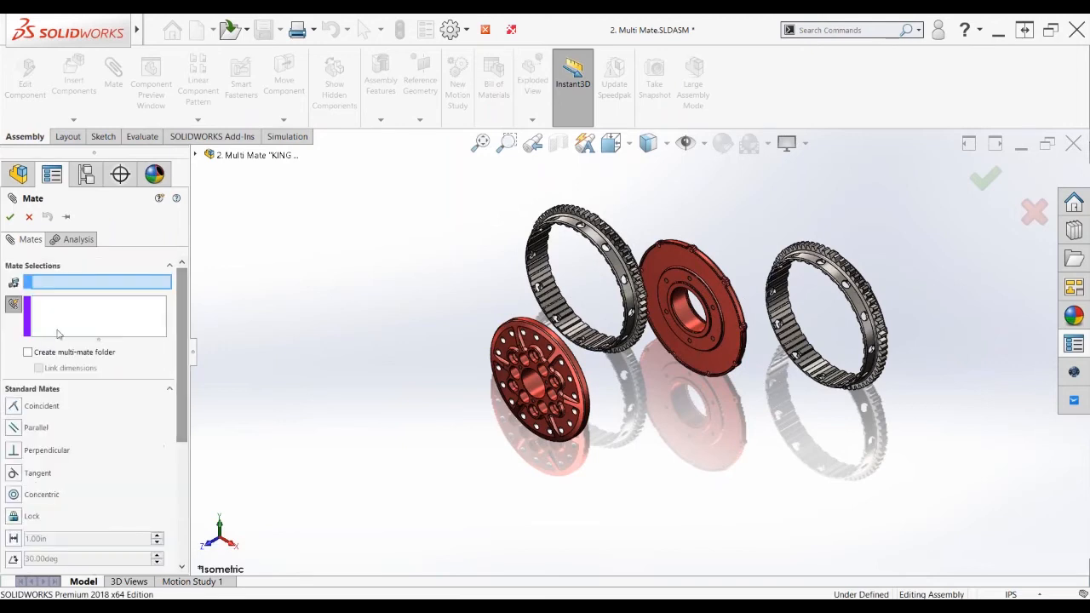
pyautogui.click(29, 353)
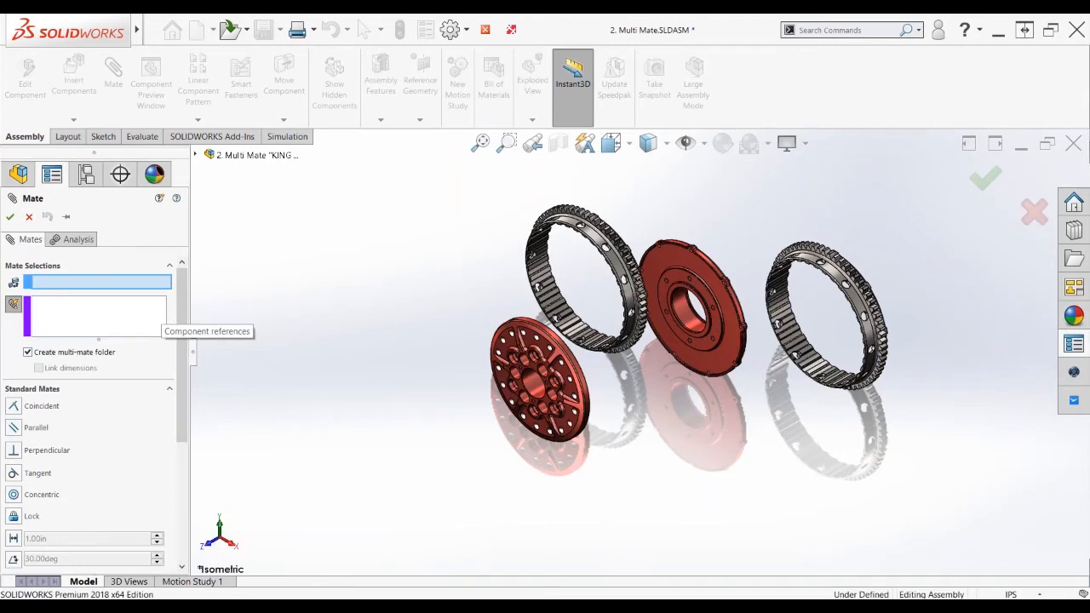
pyautogui.click(539, 387)
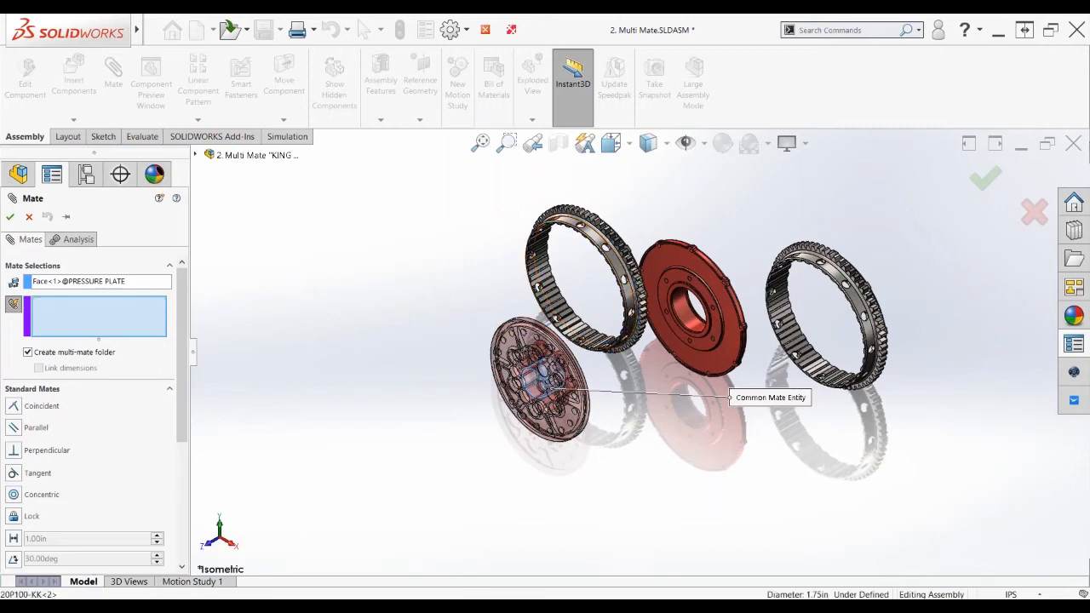
pyautogui.click(595, 235)
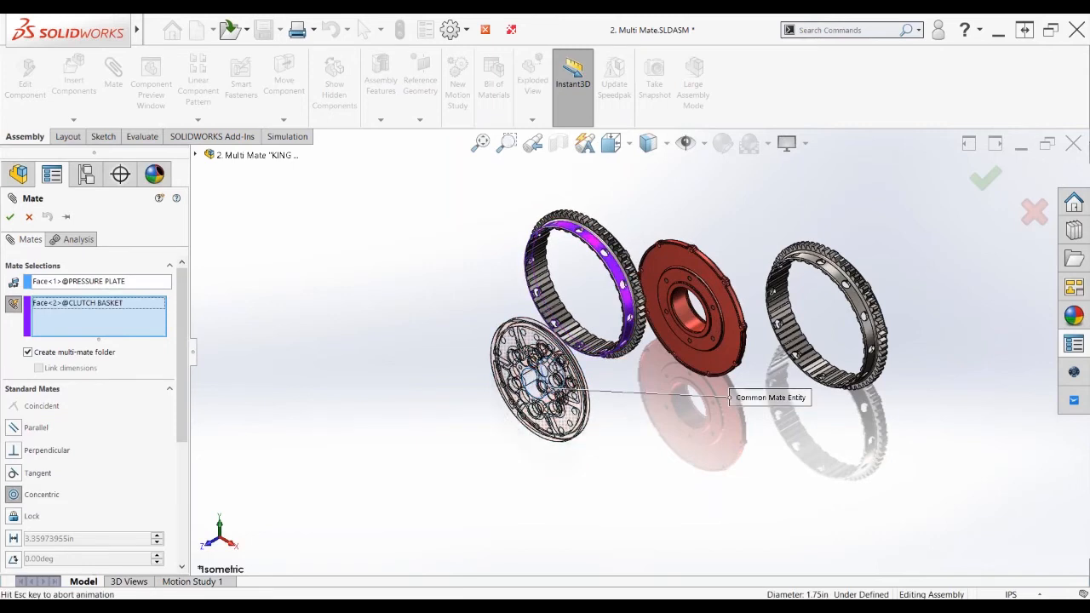
pyautogui.click(689, 317)
pyautogui.click(880, 339)
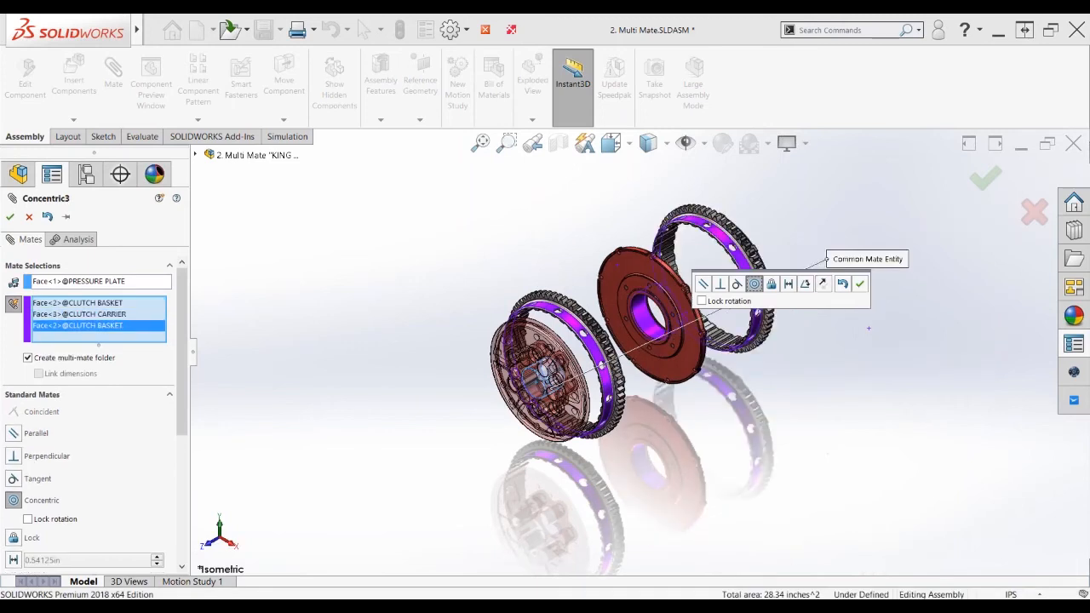
pyautogui.press('Return')
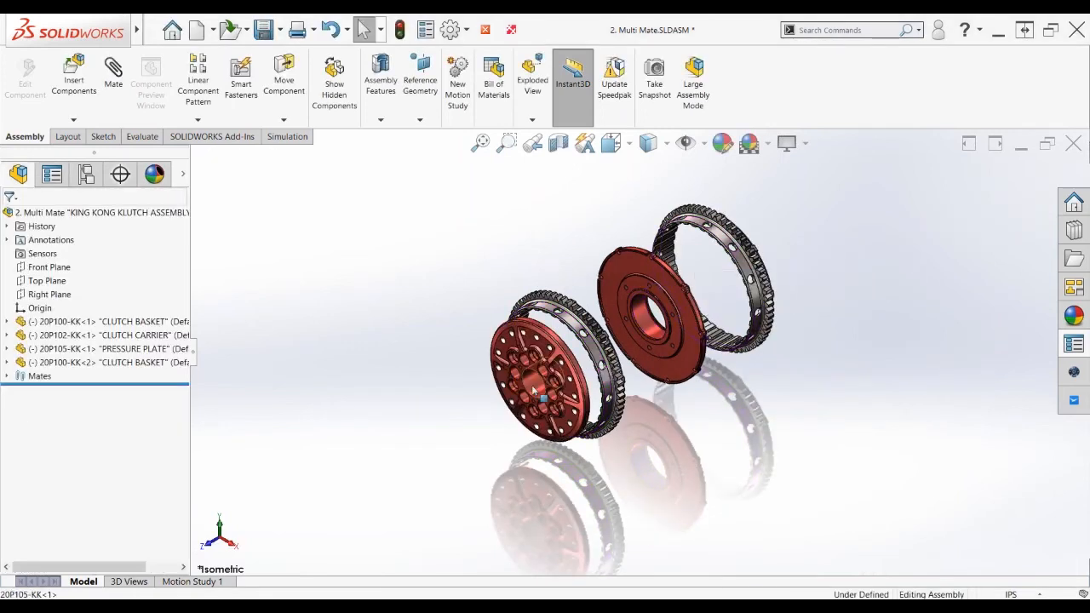
# Slide the pressure plate along its axis and check Multi-Mates1 lists three concentric mates
pyautogui.moveTo(533, 387)
pyautogui.mouseDown()
pyautogui.moveTo(488, 410)
pyautogui.moveTo(409, 333)
pyautogui.moveTo(510, 406)
pyautogui.moveTo(531, 401)
pyautogui.mouseUp()
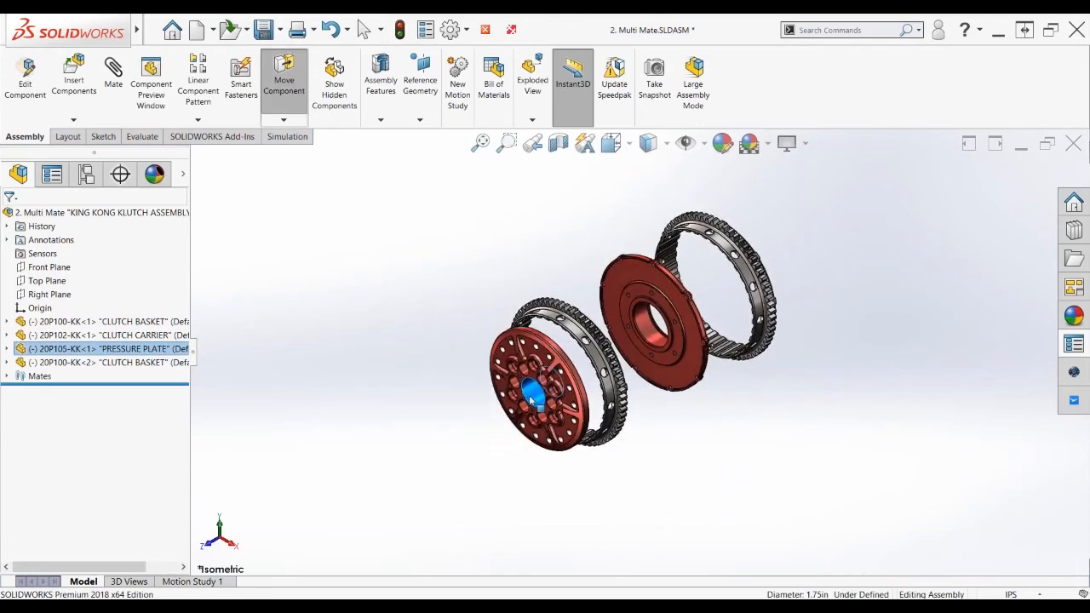
pyautogui.click(7, 375)
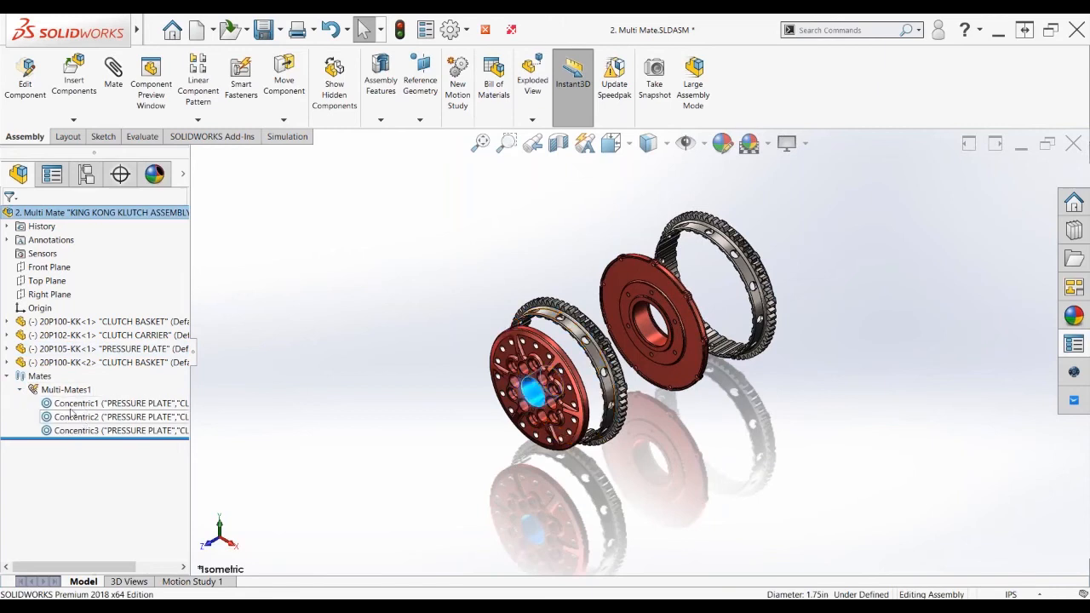
pyautogui.click(19, 390)
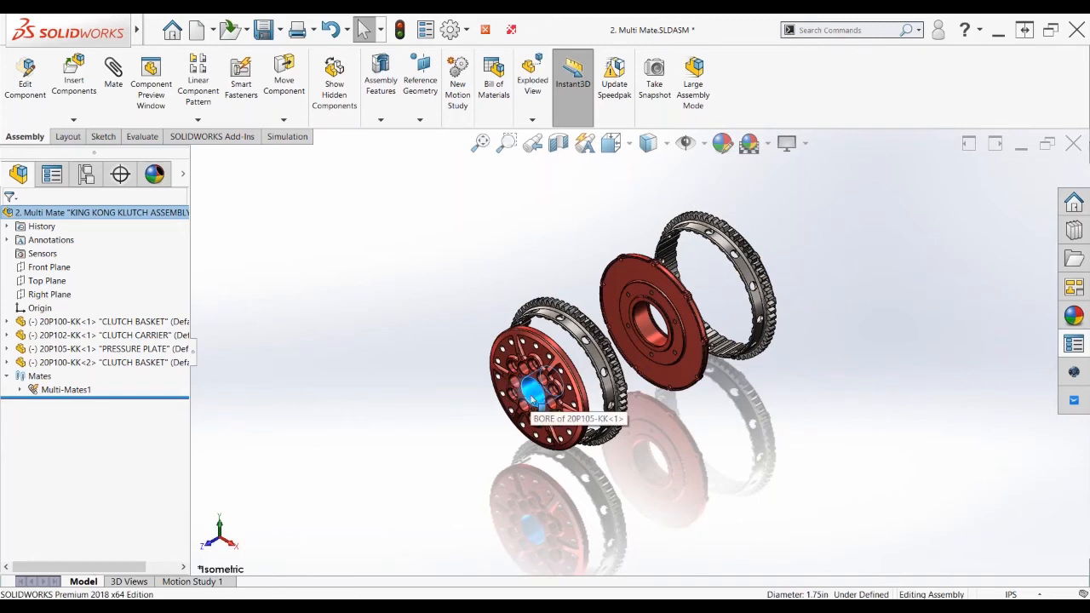
# Close the Multi Mate assembly and switch to the PowerPoint slide show
pyautogui.click(452, 212)
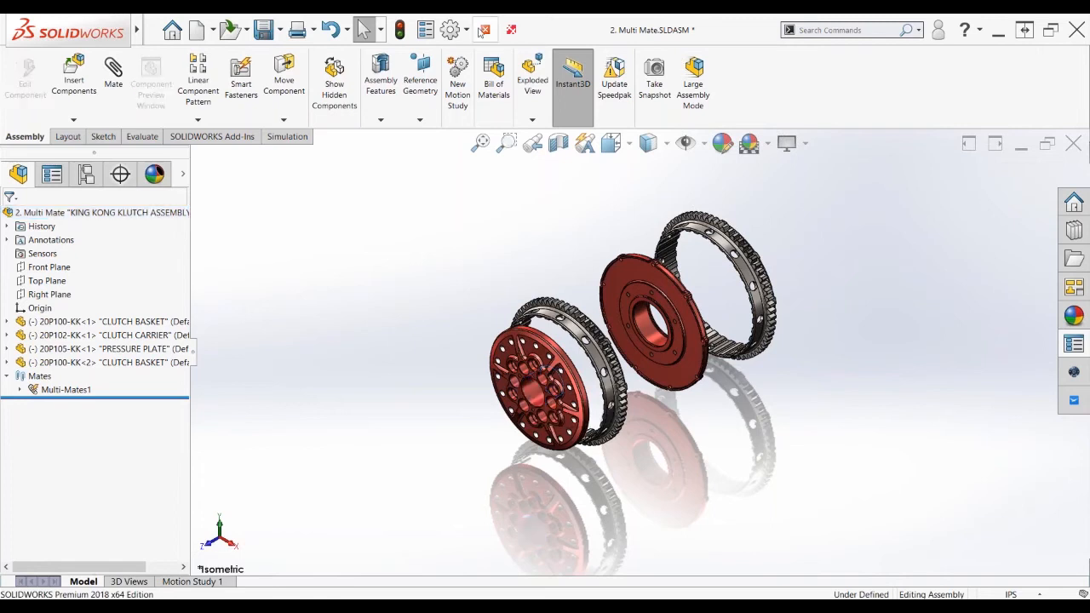
pyautogui.click(483, 31)
pyautogui.hotkey('alt', 'Tab')
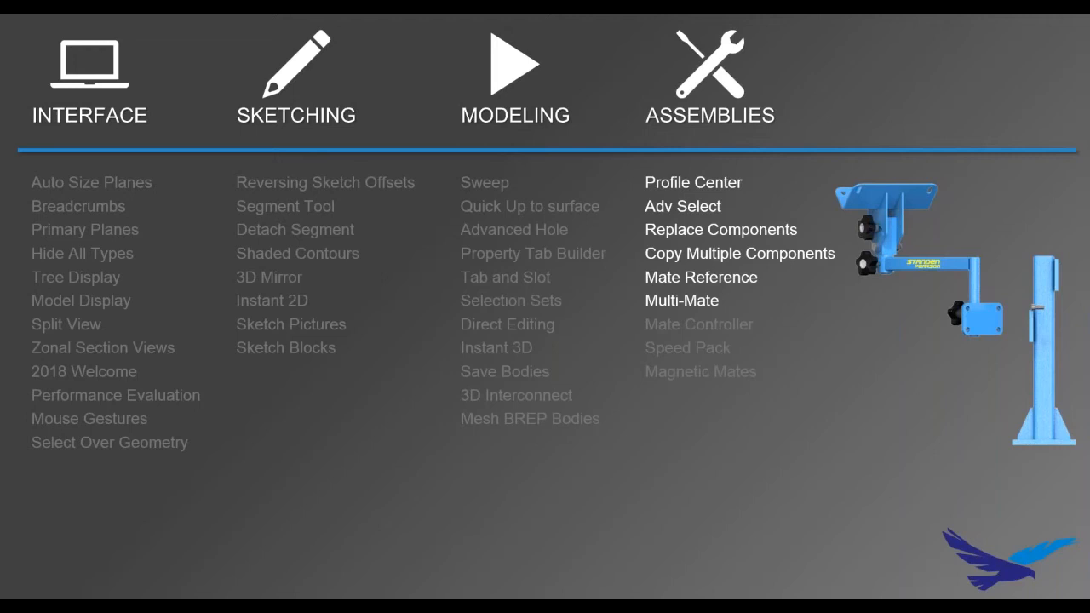
# Advance to the Mate Controller, Speed Pack and Magnetic Mates slide, then return to SOLIDWORKS
pyautogui.click(636, 265)
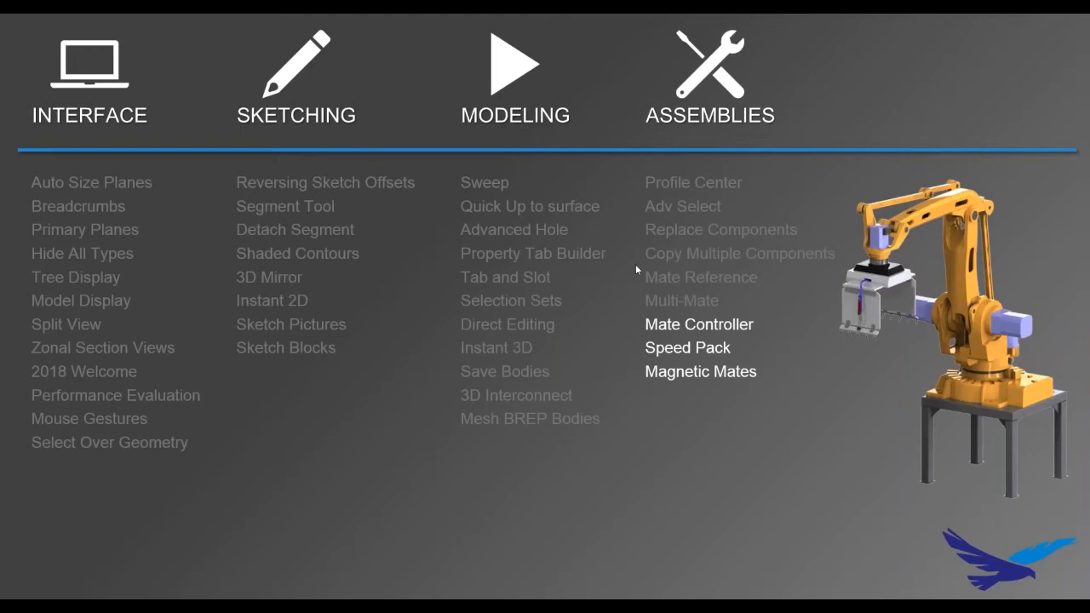
pyautogui.hotkey('alt', 'Tab')
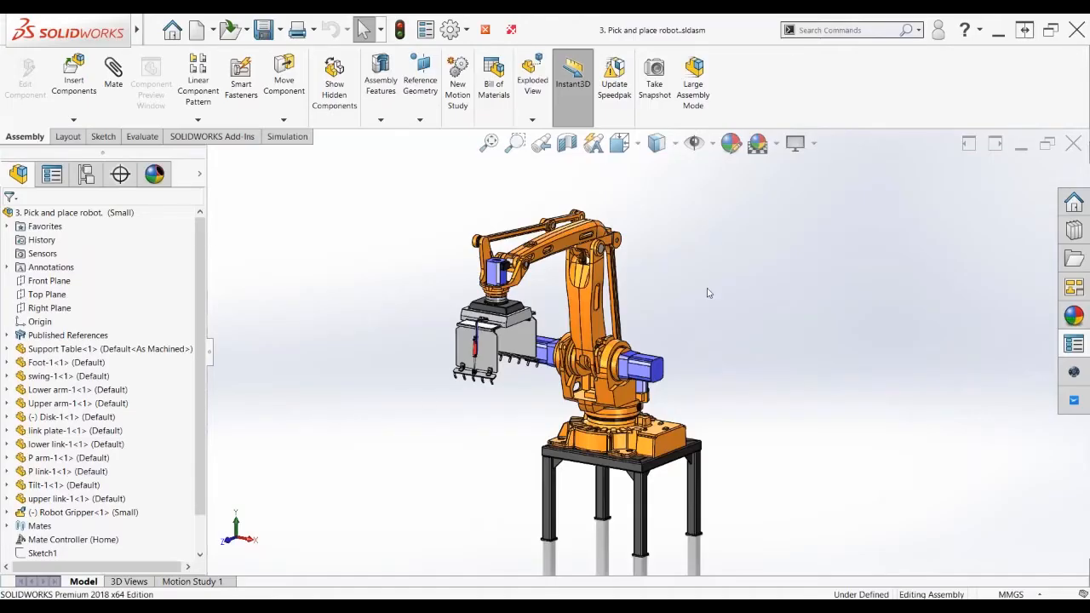
# Drag the robot's upper link to swing the arm and gripper down and to the left
pyautogui.scroll(1, 707, 292)
pyautogui.moveTo(708, 292); pyautogui.dragTo(681, 292, button='middle')
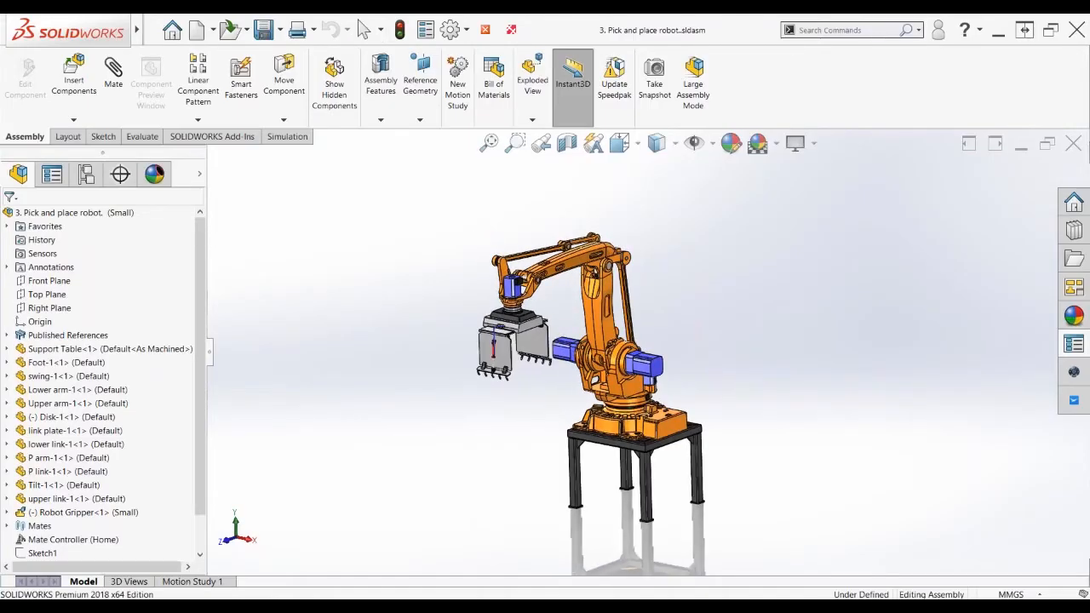
pyautogui.scroll(-1, 702, 295)
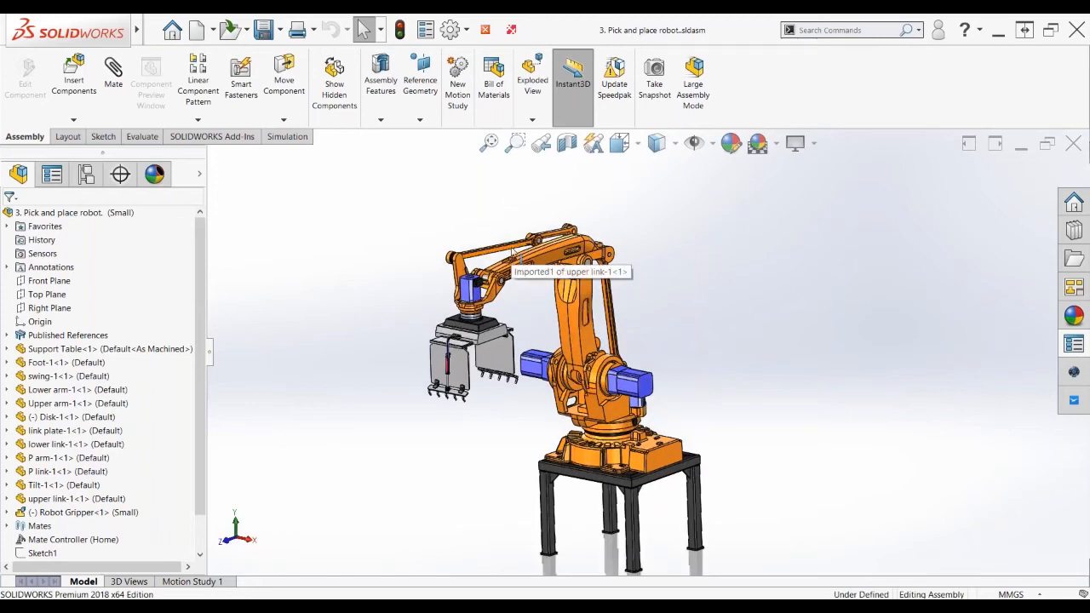
pyautogui.click(507, 252)
pyautogui.moveTo(509, 252); pyautogui.dragTo(449, 274)
pyautogui.moveTo(482, 279)
pyautogui.mouseDown()
pyautogui.moveTo(451, 316)
pyautogui.moveTo(444, 279)
pyautogui.moveTo(467, 294)
pyautogui.mouseUp()
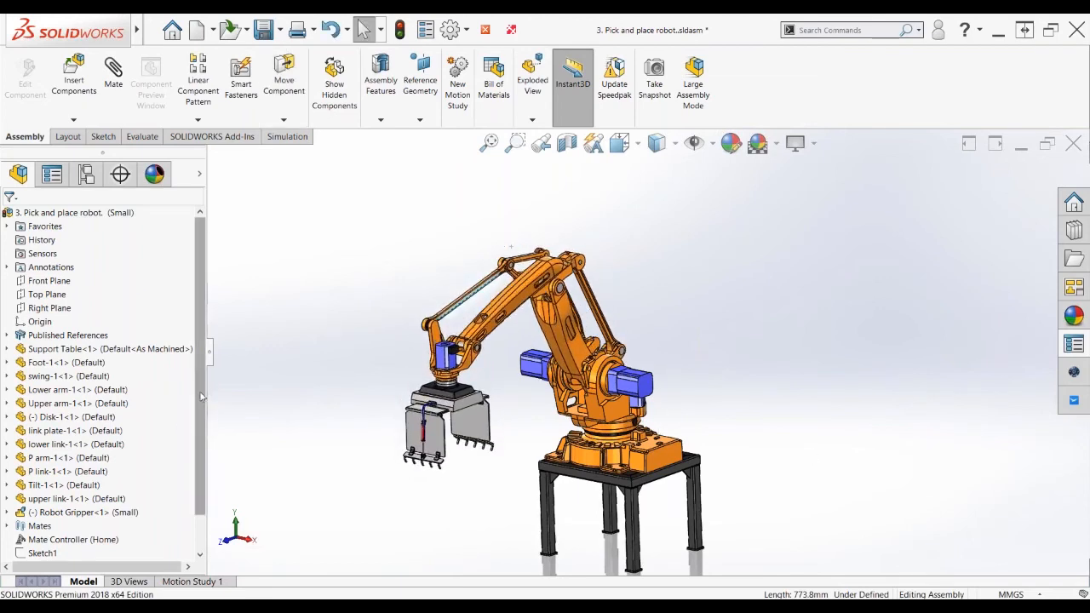
# Expand the robot's Mates folder to review its mates, then collapse it
pyautogui.scroll(-1, 85, 494)
pyautogui.click(7, 486)
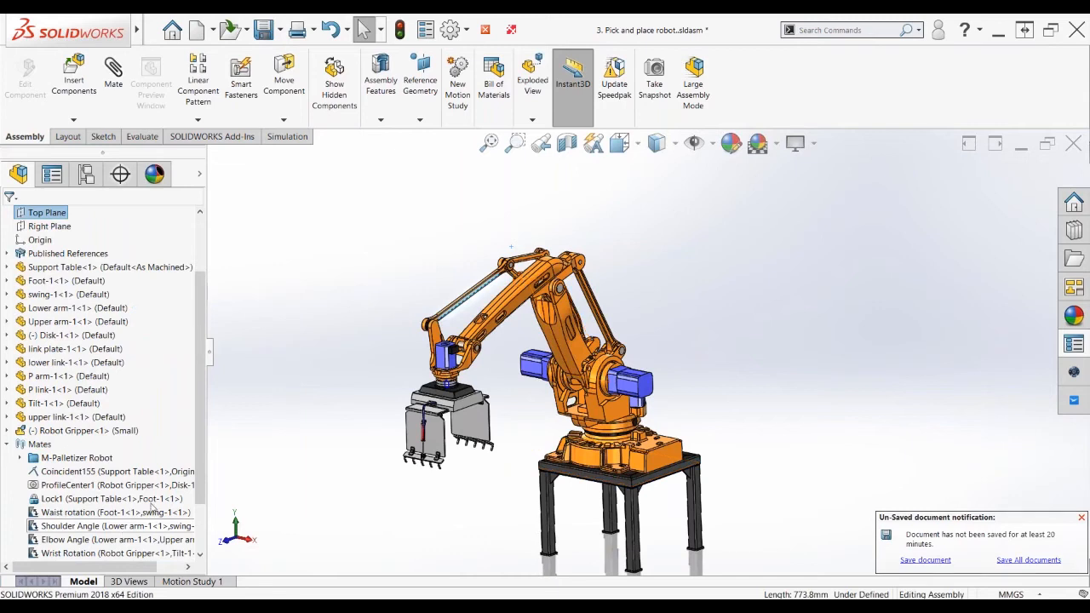
pyautogui.click(7, 444)
# Select the Home entry in Mate Controller and nudge the waist rotation, returning it to 90°
pyautogui.click(61, 500)
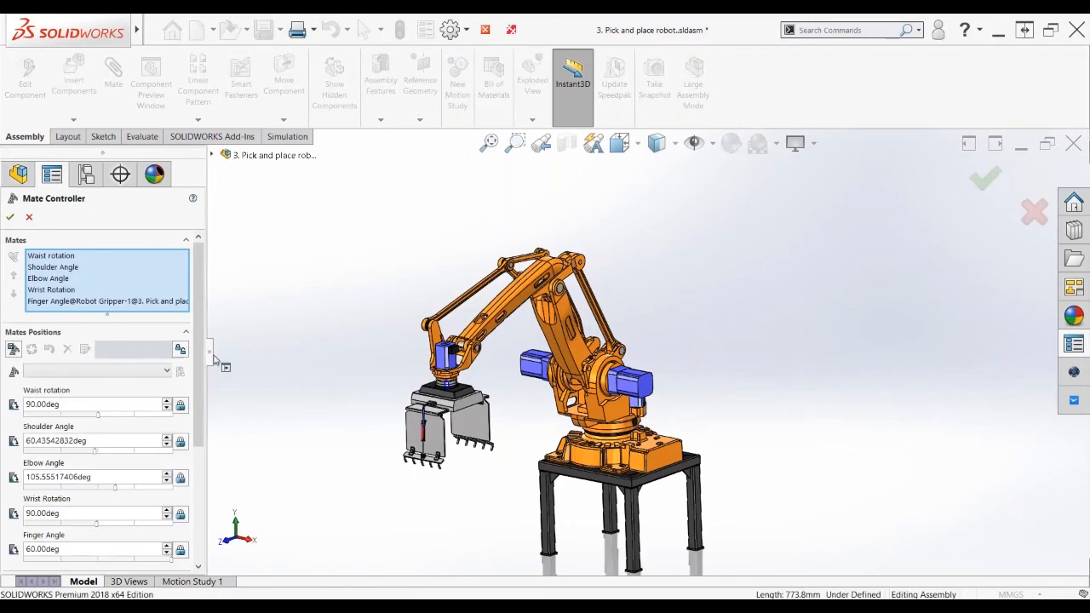
pyautogui.moveTo(214, 360); pyautogui.dragTo(249, 359)
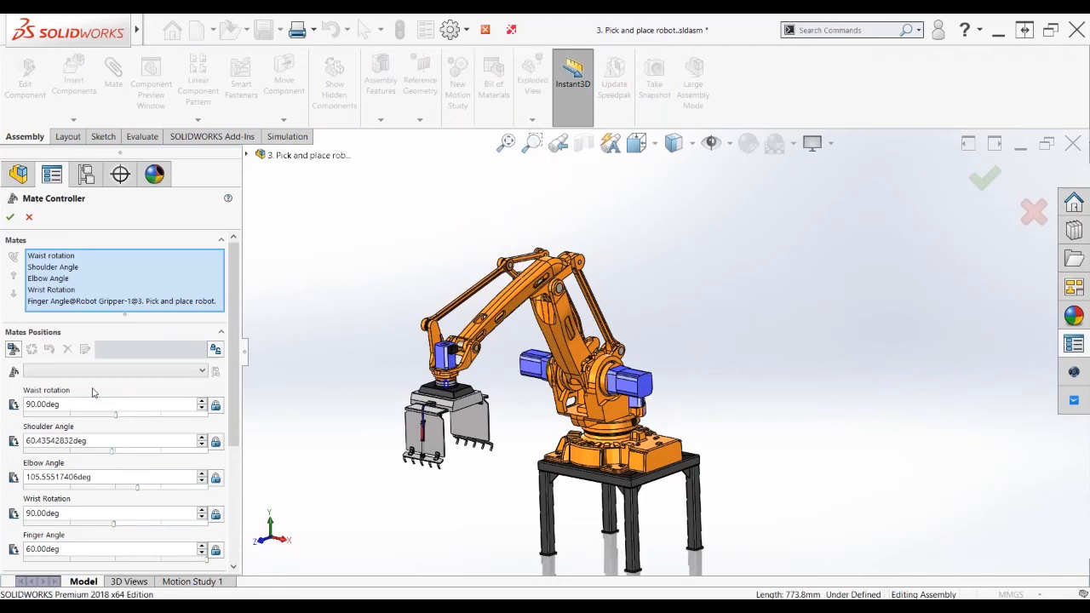
pyautogui.moveTo(234, 366); pyautogui.dragTo(237, 397)
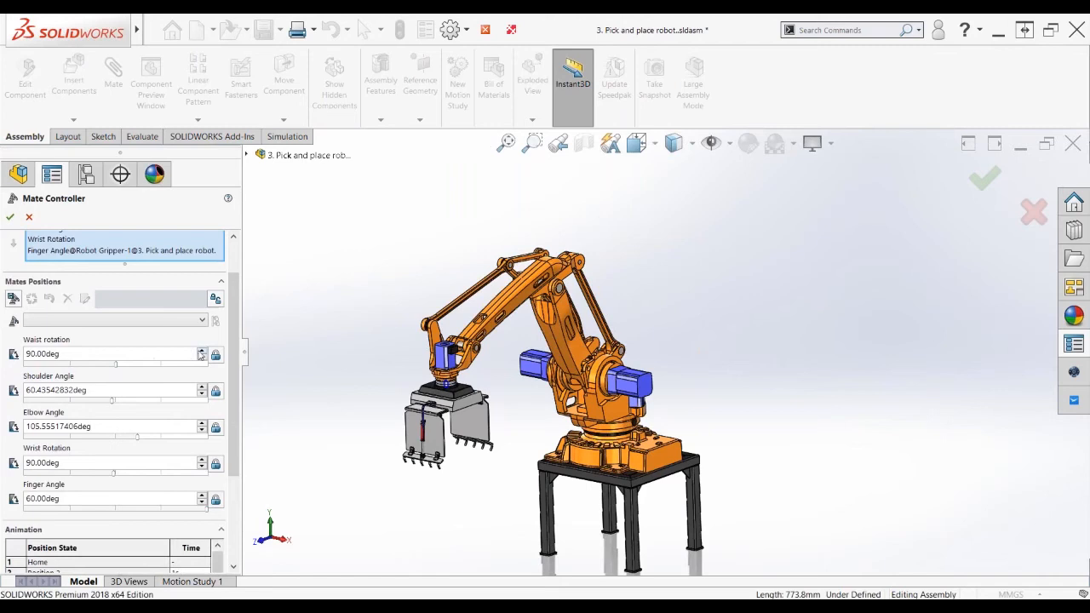
pyautogui.click(201, 352)
pyautogui.click(201, 351)
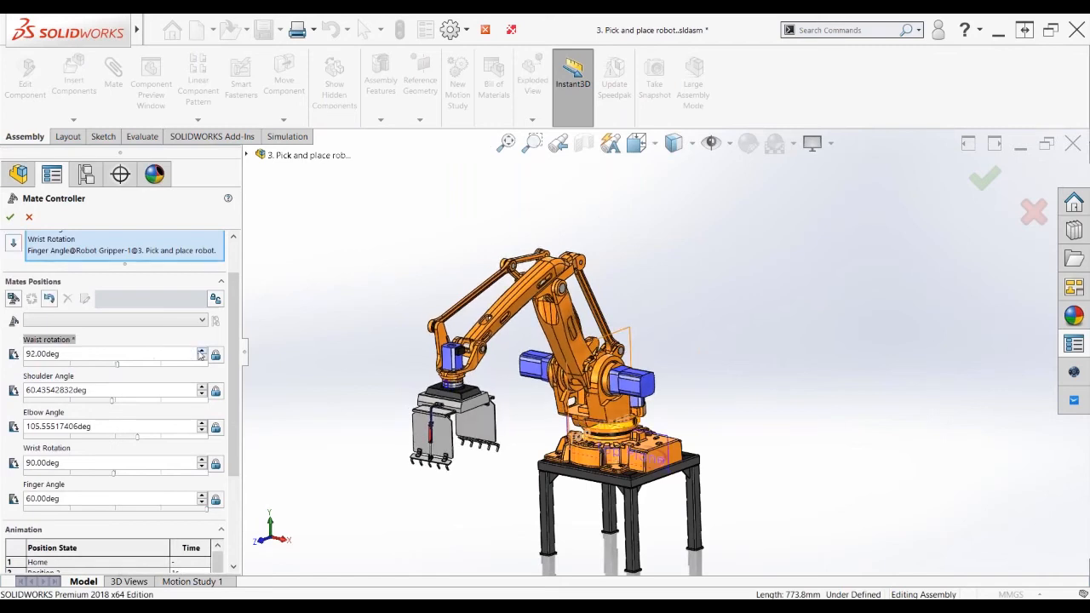
pyautogui.click(201, 351)
pyautogui.click(201, 359)
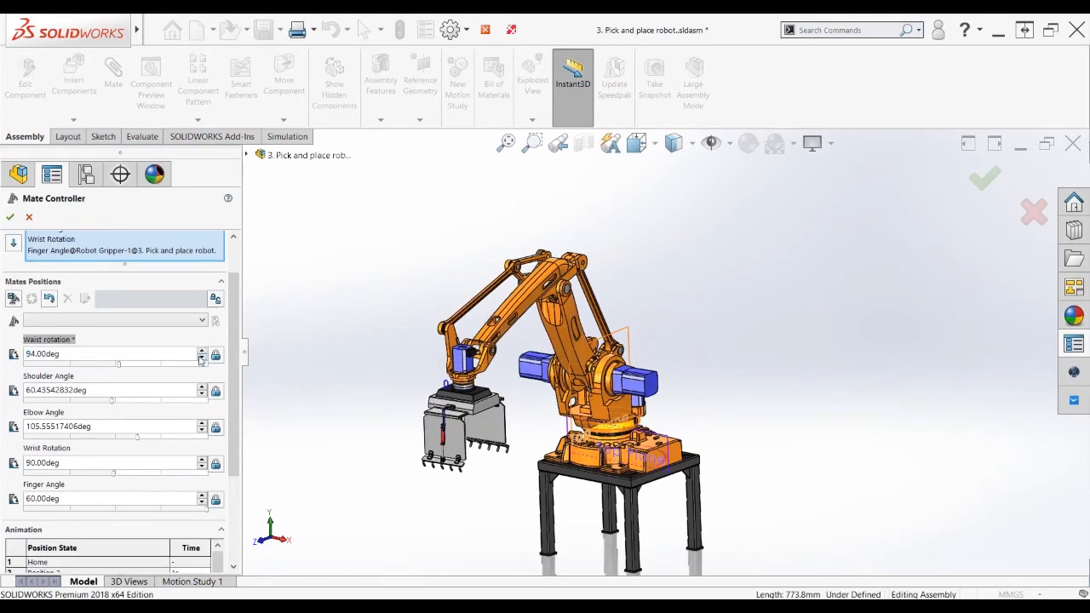
pyautogui.click(201, 359)
# Try new joint angles: swing the waist, tilt the shoulder, elbow 93.60°, wrist 45°, gripper partly closed
pyautogui.moveTo(117, 368); pyautogui.dragTo(73, 366)
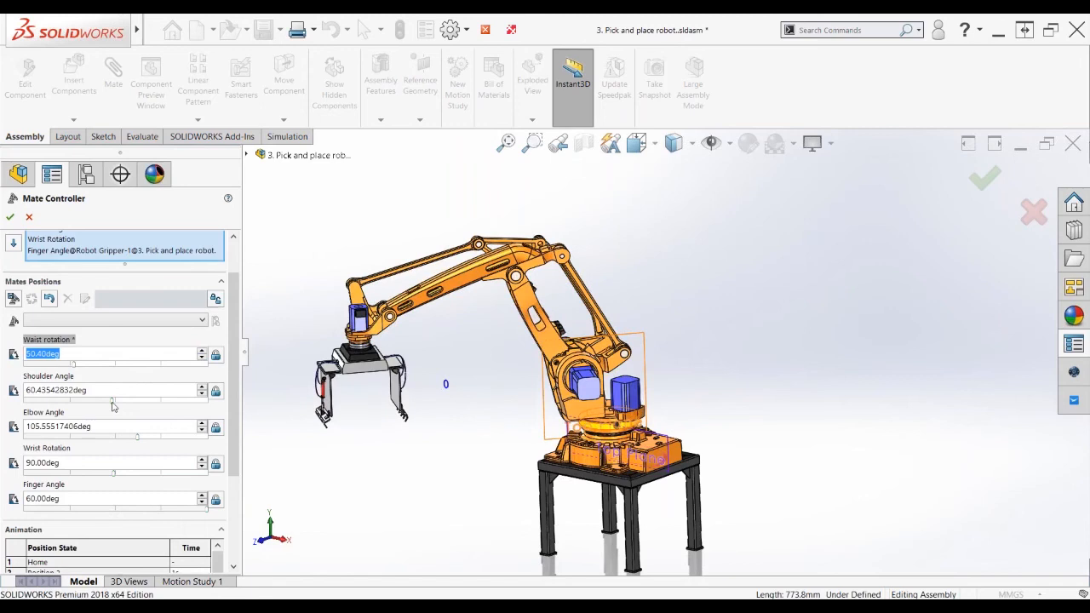
pyautogui.moveTo(113, 406); pyautogui.dragTo(72, 402)
pyautogui.moveTo(136, 437); pyautogui.dragTo(119, 437)
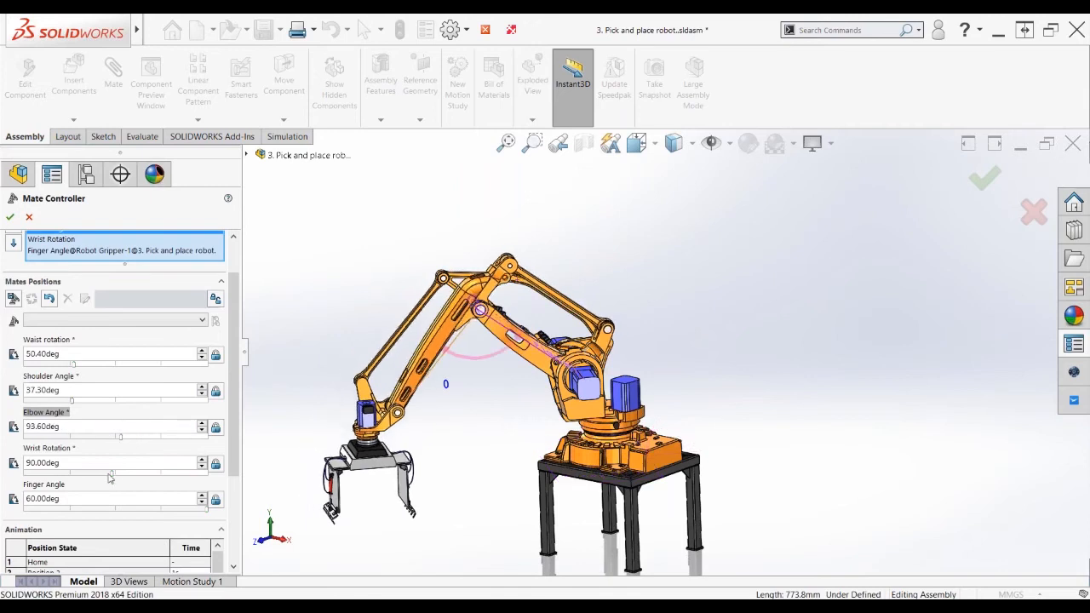
pyautogui.click(108, 475)
pyautogui.moveTo(205, 511); pyautogui.dragTo(156, 510)
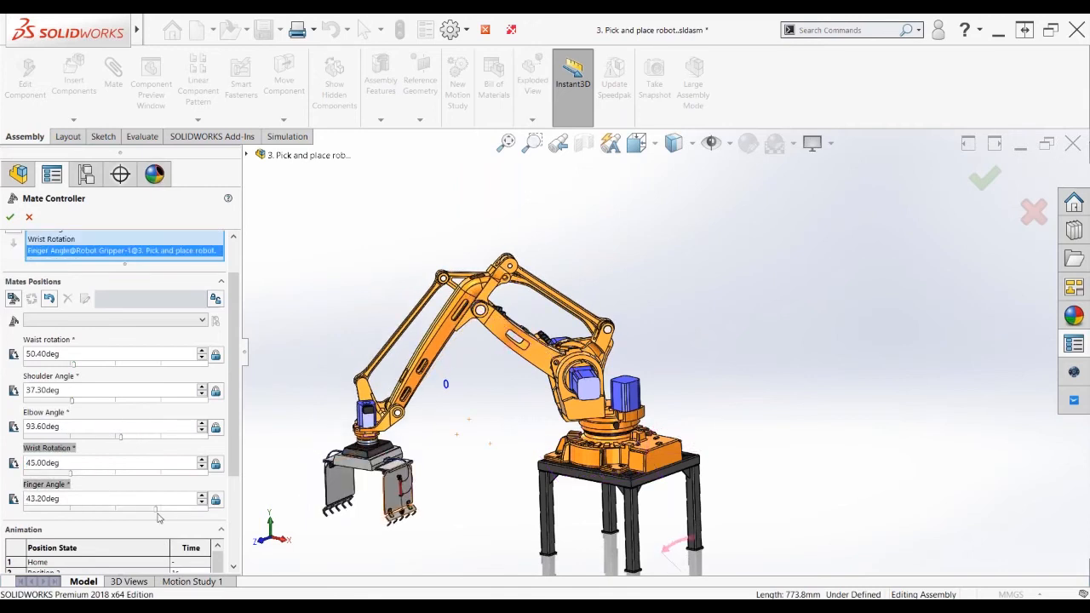
pyautogui.moveTo(236, 385); pyautogui.dragTo(237, 366)
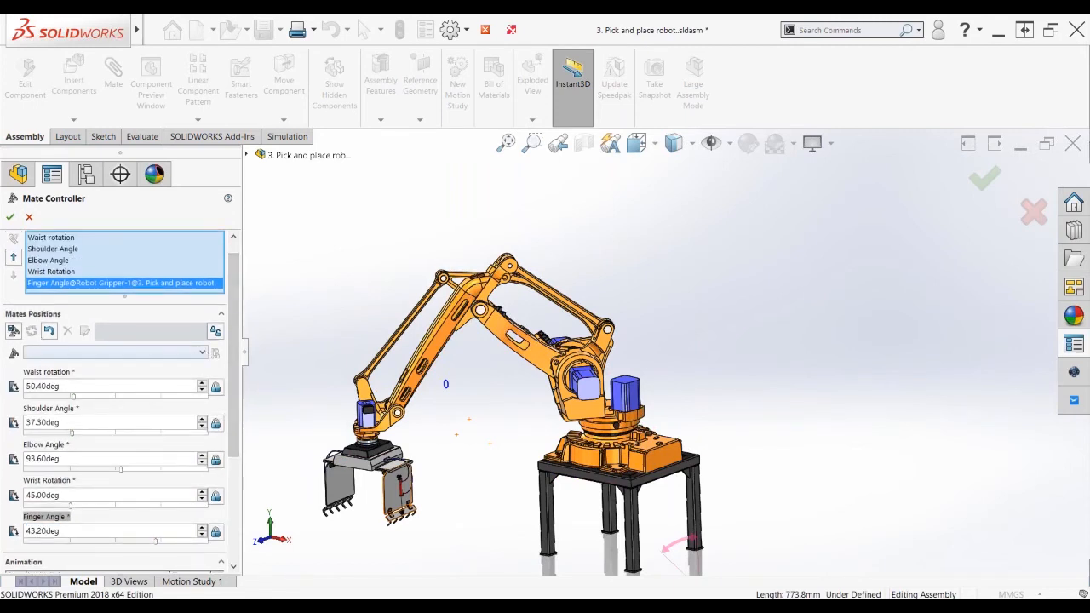
# Save the Home, Grip Box and Place mate positions in the Mate Controller
pyautogui.click(13, 332)
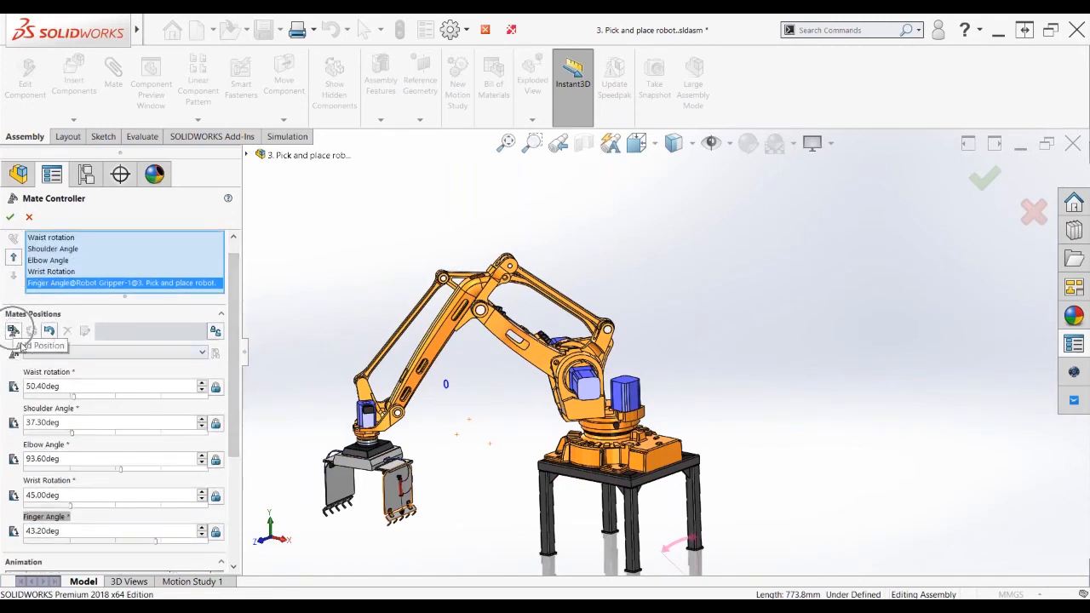
pyautogui.click(202, 354)
pyautogui.click(156, 368)
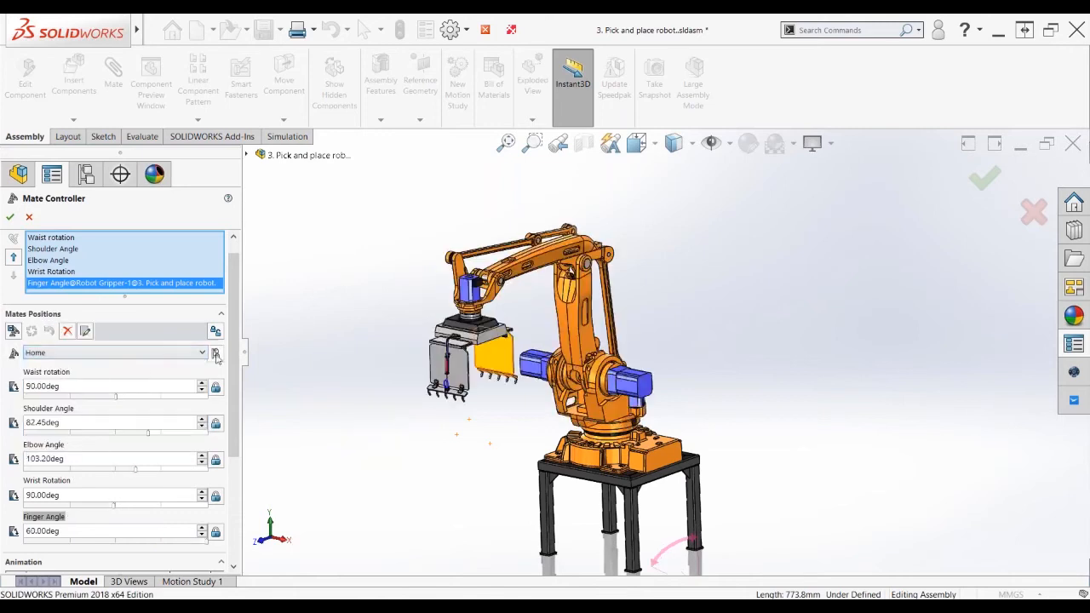
pyautogui.click(215, 354)
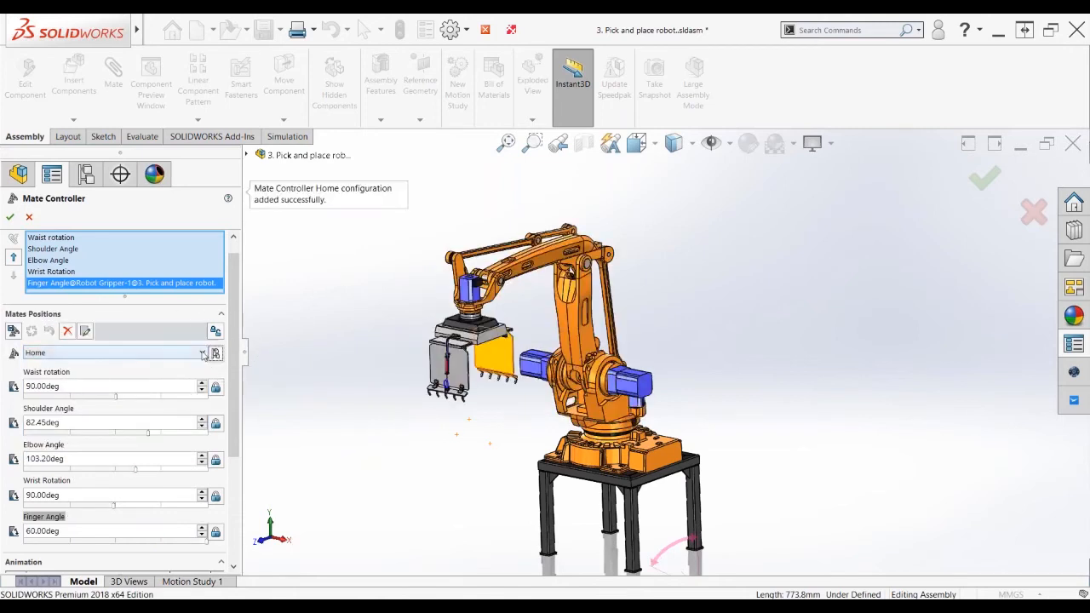
pyautogui.click(203, 352)
pyautogui.click(128, 393)
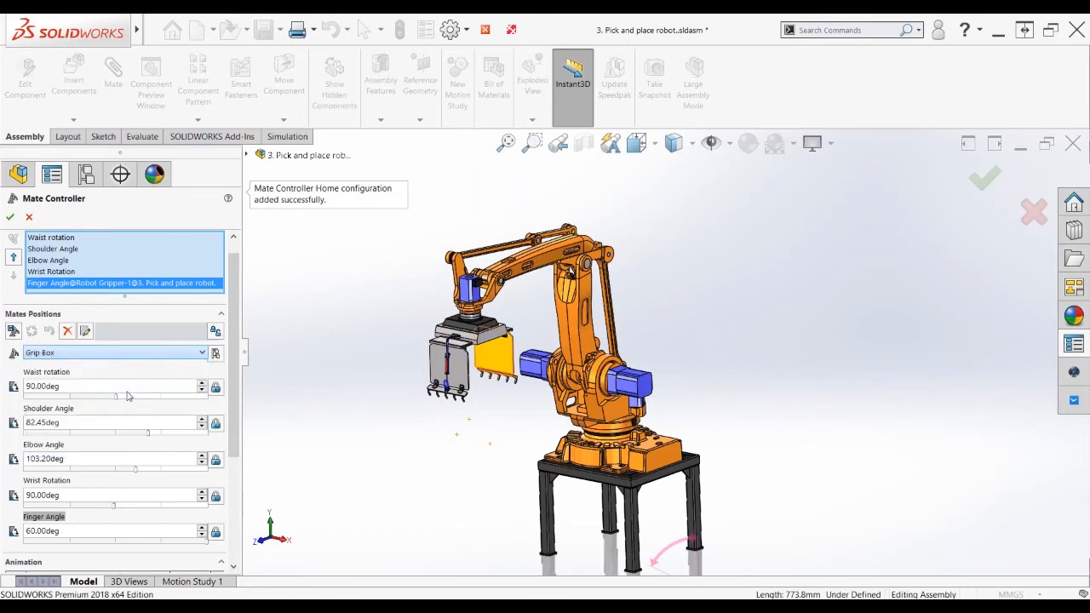
pyautogui.click(216, 353)
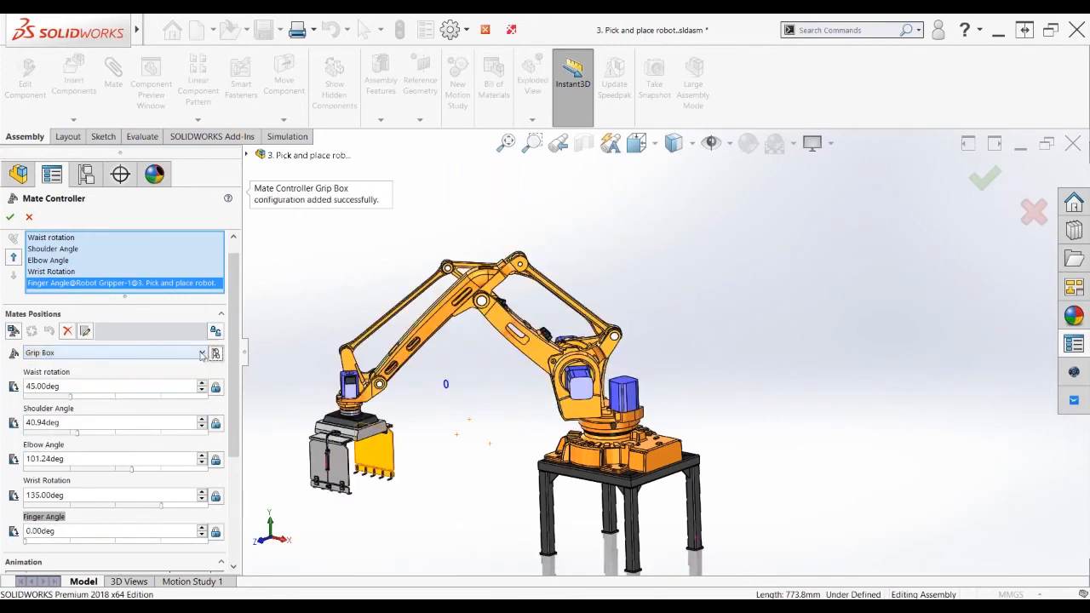
pyautogui.click(202, 353)
pyautogui.click(122, 426)
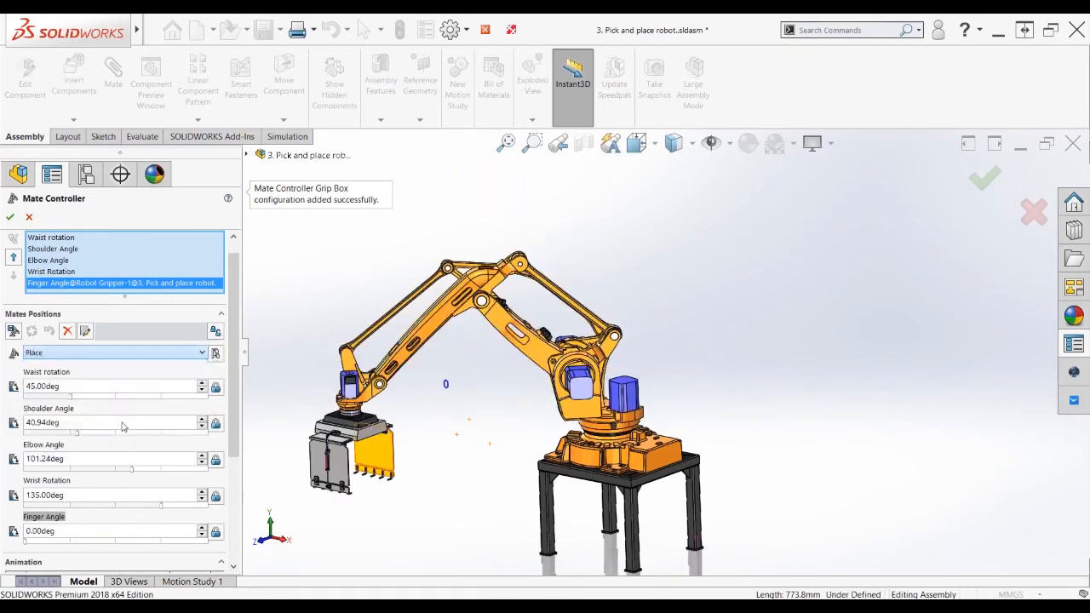
pyautogui.click(216, 353)
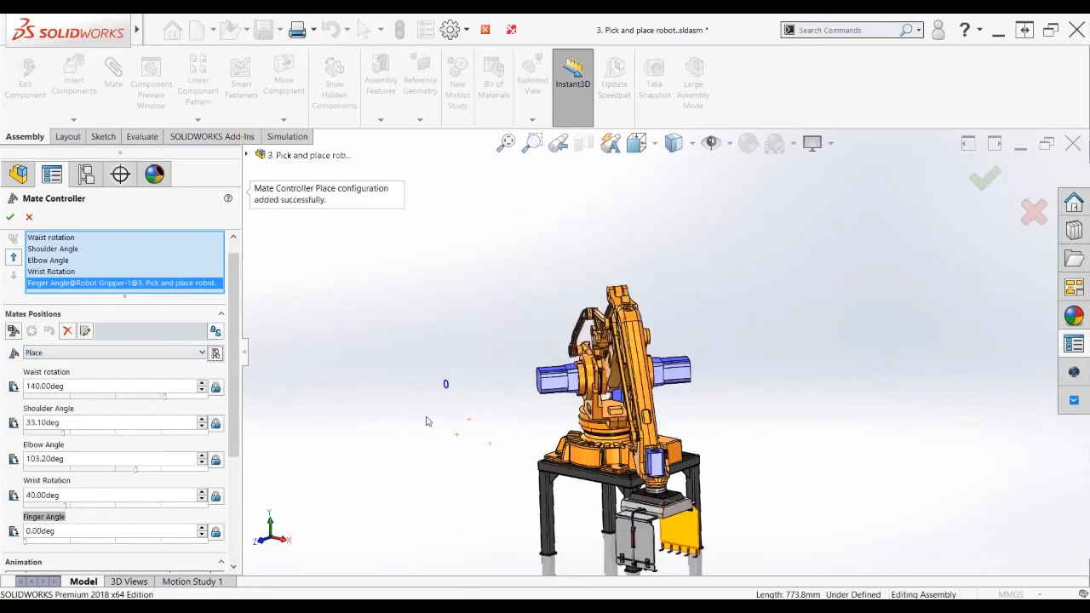
pyautogui.scroll(2, 426, 421)
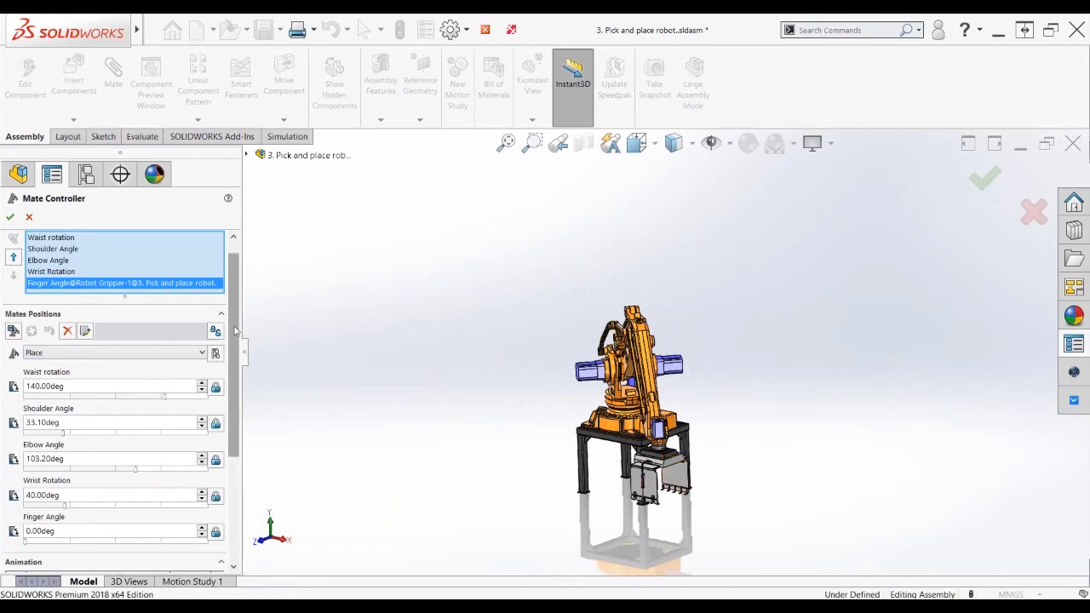
# Calculate a 7.70 s All Positions animation running Home, Grip Box, Pick-up and Place
pyautogui.moveTo(236, 330); pyautogui.dragTo(251, 436)
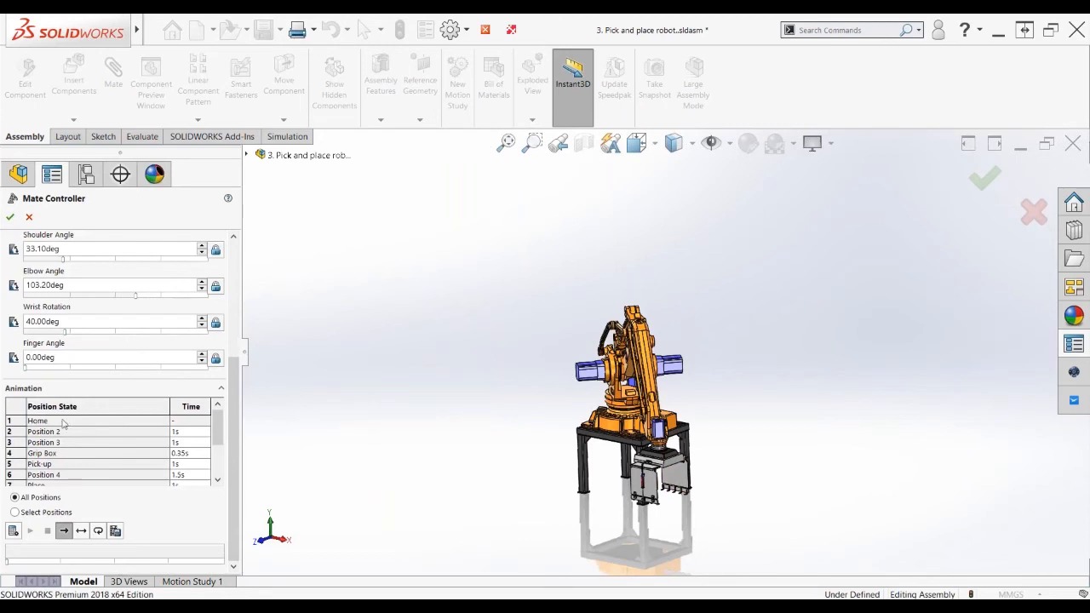
pyautogui.moveTo(218, 437)
pyautogui.mouseDown()
pyautogui.moveTo(219, 468)
pyautogui.moveTo(220, 431)
pyautogui.mouseUp()
pyautogui.click(13, 531)
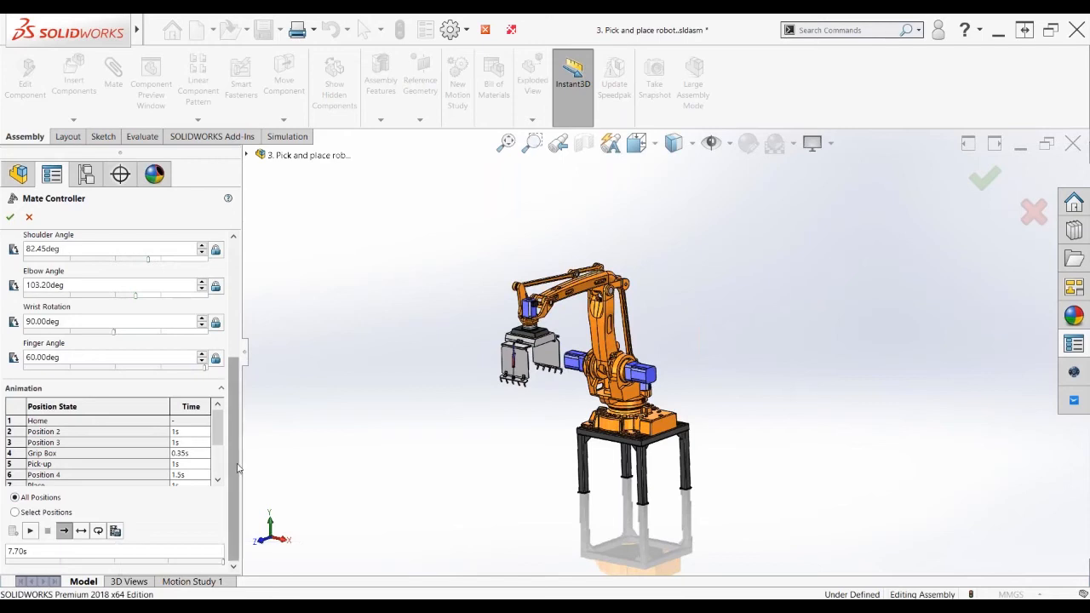
pyautogui.scroll(5, 238, 468)
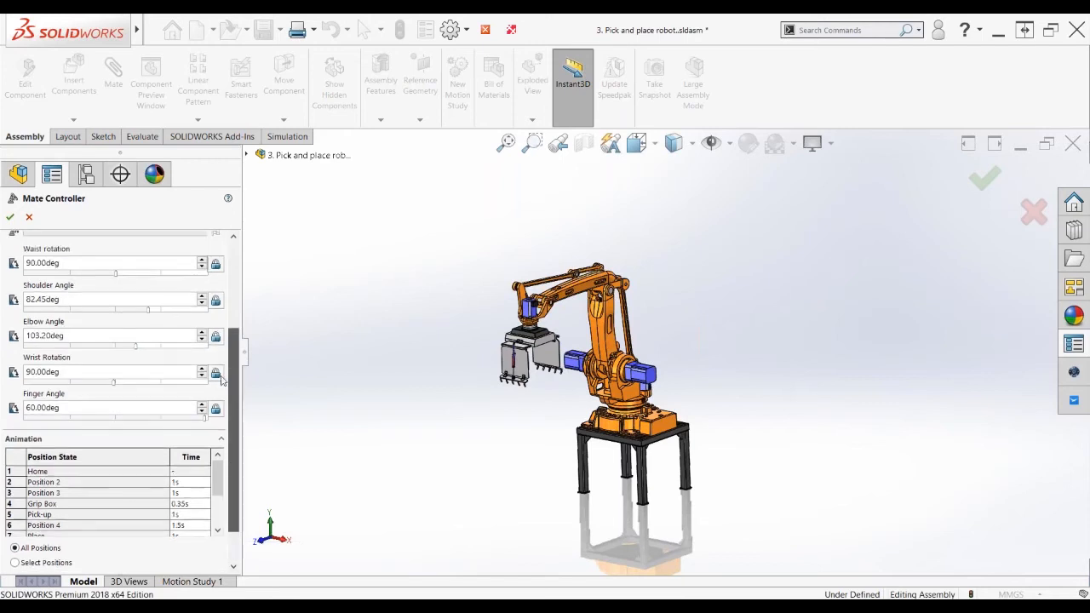
# Close the Mate Controller with OK and zoom in on the posed robot
pyautogui.click(29, 217)
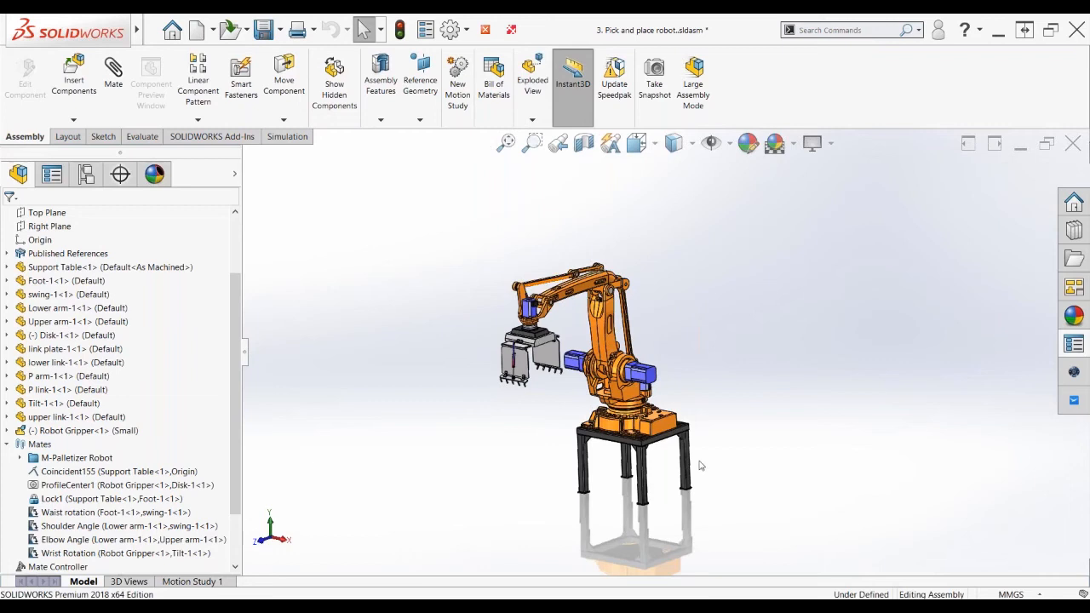
pyautogui.scroll(-3, 699, 465)
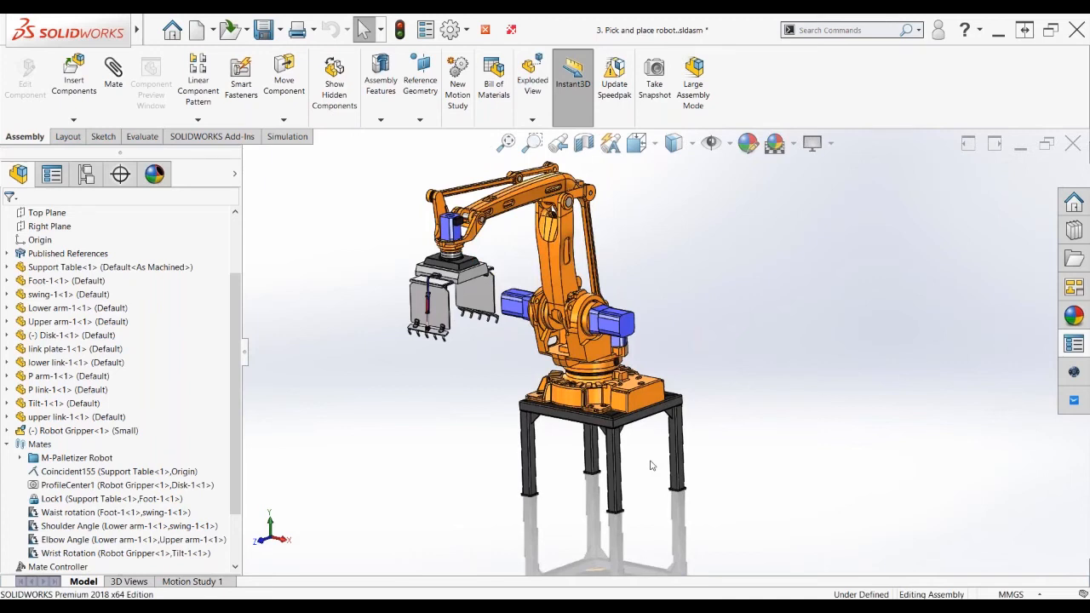
pyautogui.scroll(-2, 652, 465)
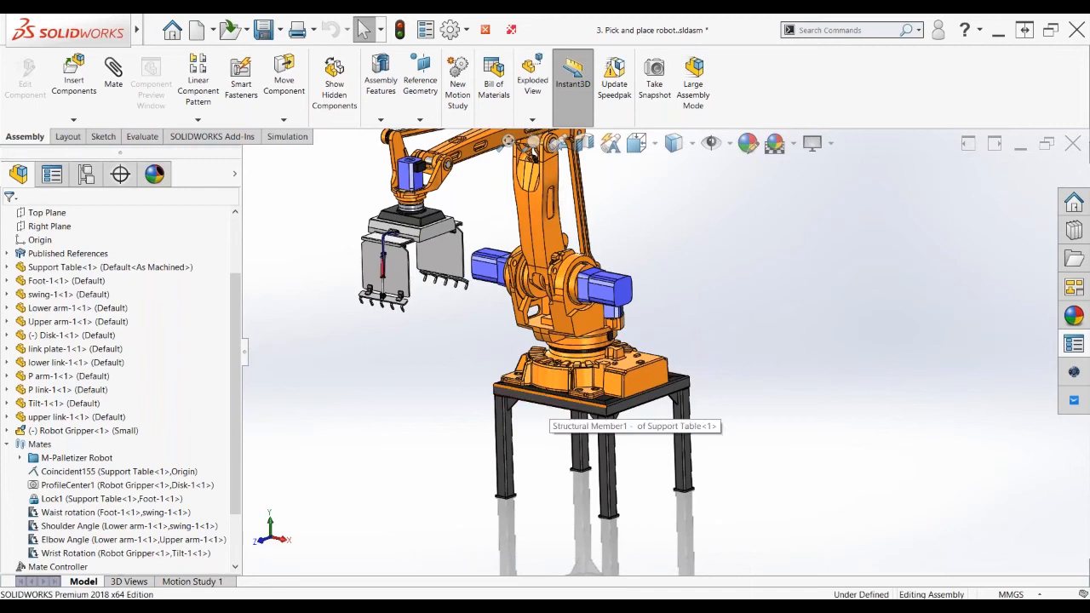
pyautogui.click(549, 407)
pyautogui.click(550, 407)
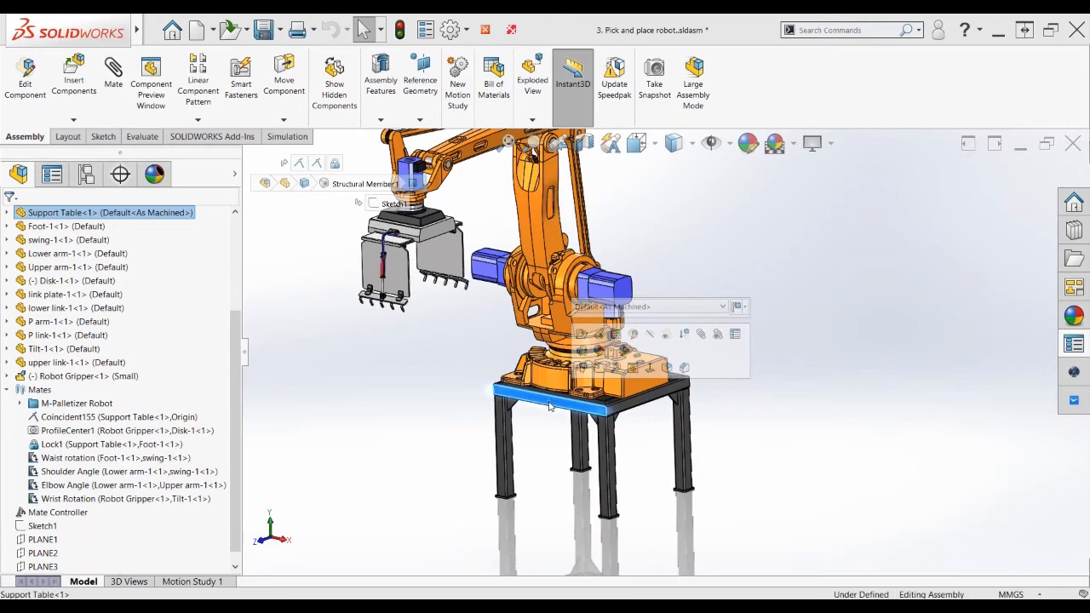
pyautogui.click(641, 404)
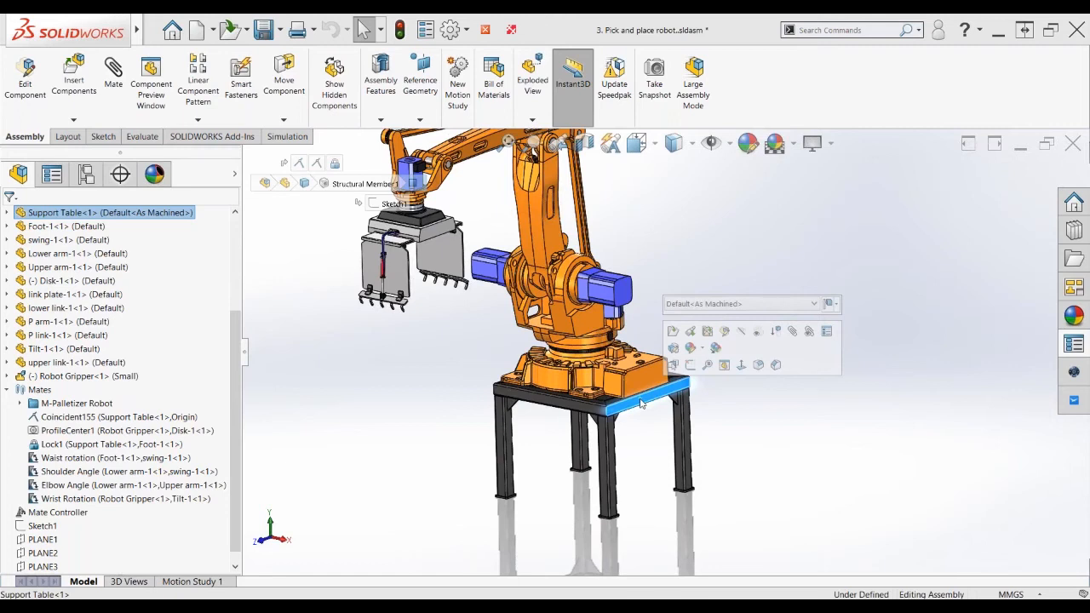
pyautogui.click(748, 430)
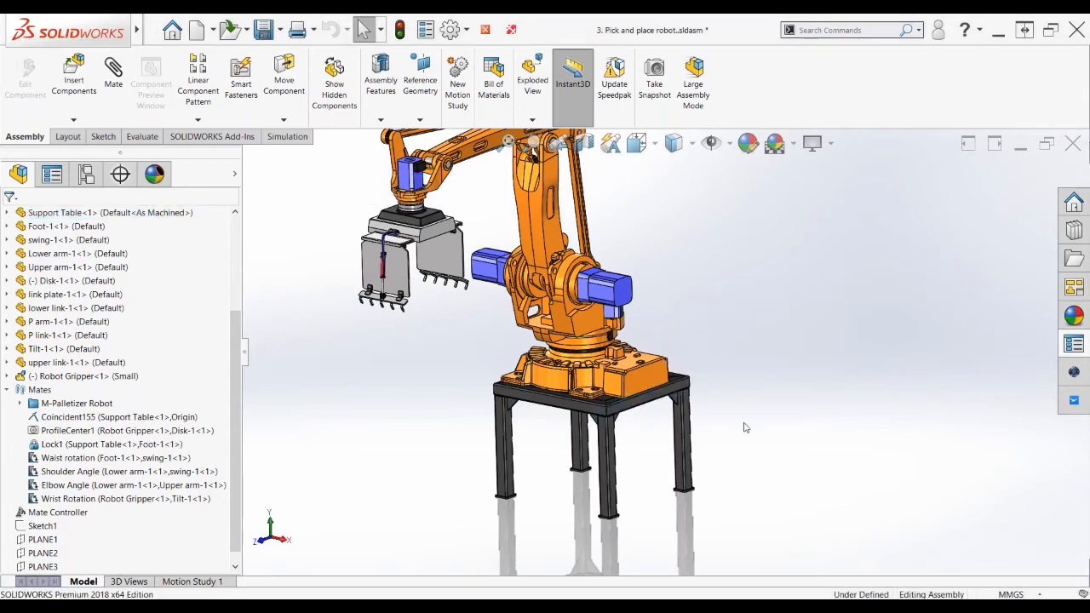
pyautogui.moveTo(237, 376); pyautogui.dragTo(241, 289)
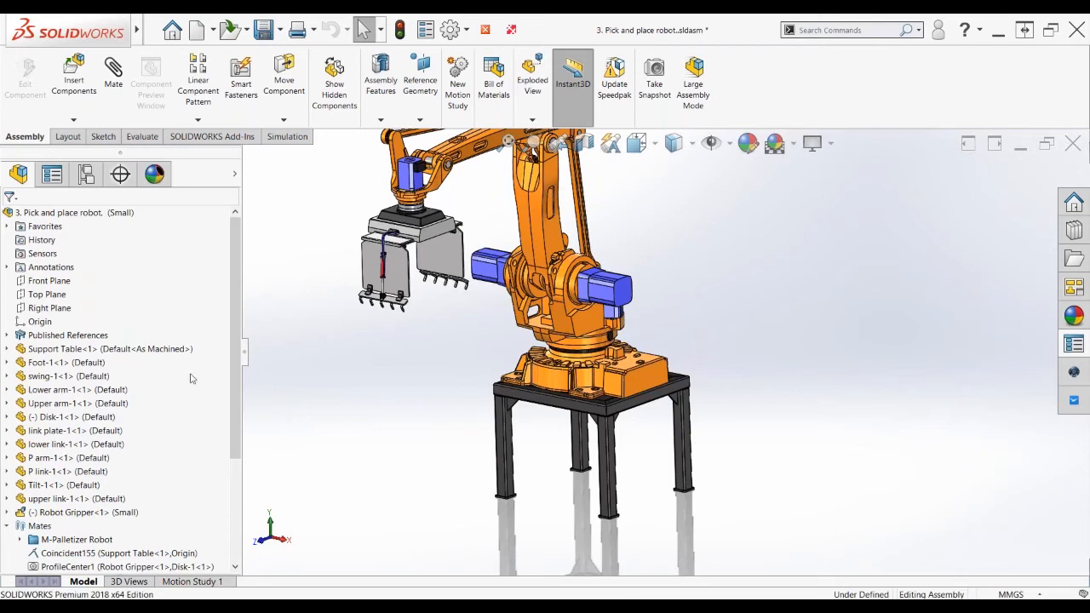
pyautogui.rightClick(77, 345)
# In Asset Publisher, select Connector2, enable Create SpeedPak named Small_speedpak, then close it
pyautogui.click(100, 344)
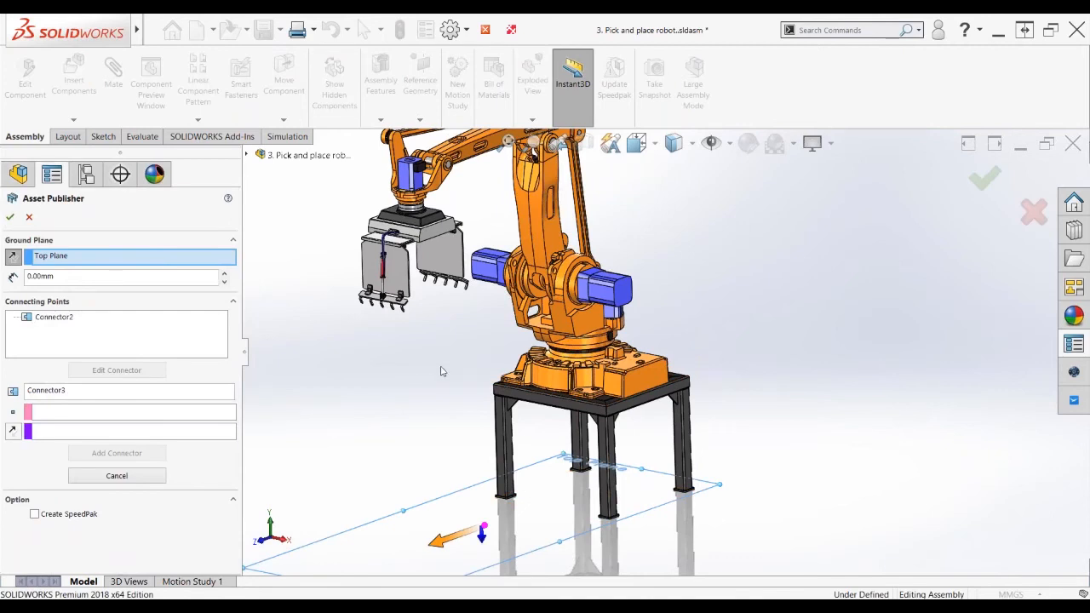
pyautogui.scroll(2, 664, 362)
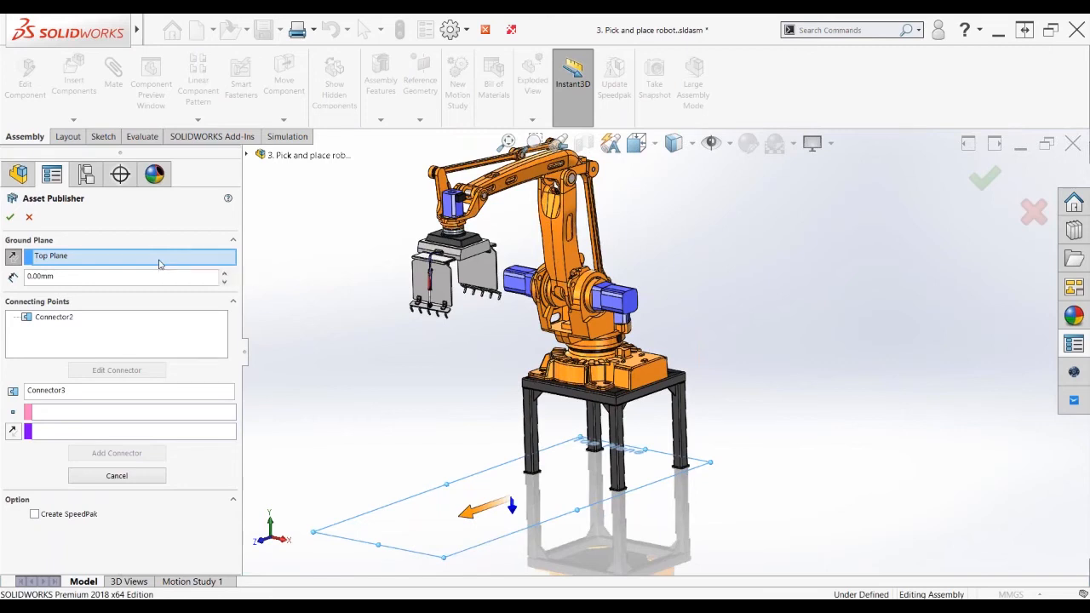
pyautogui.click(60, 318)
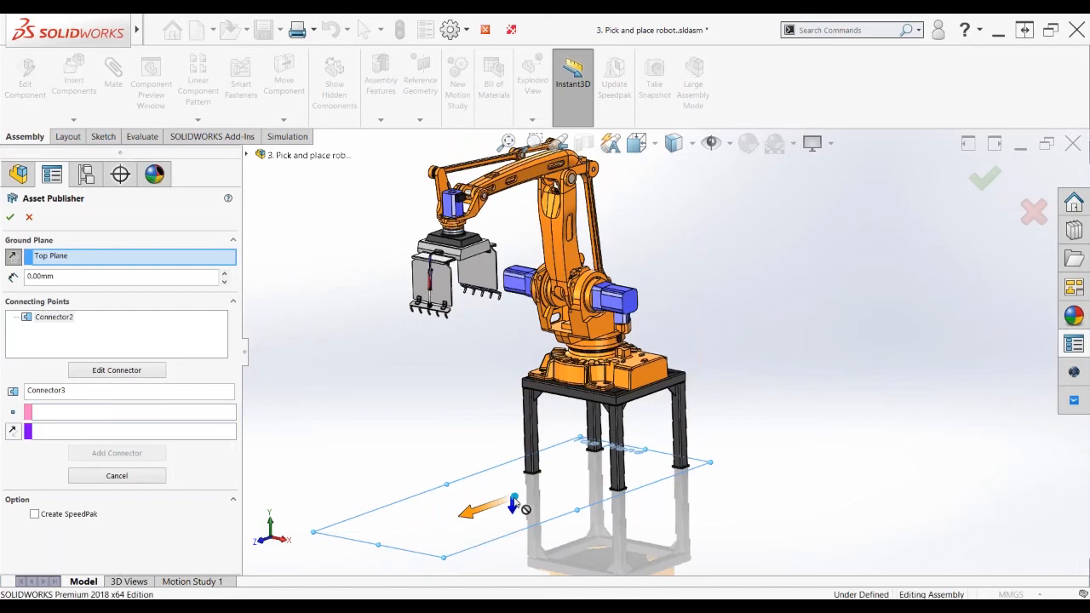
pyautogui.click(34, 515)
pyautogui.click(34, 515)
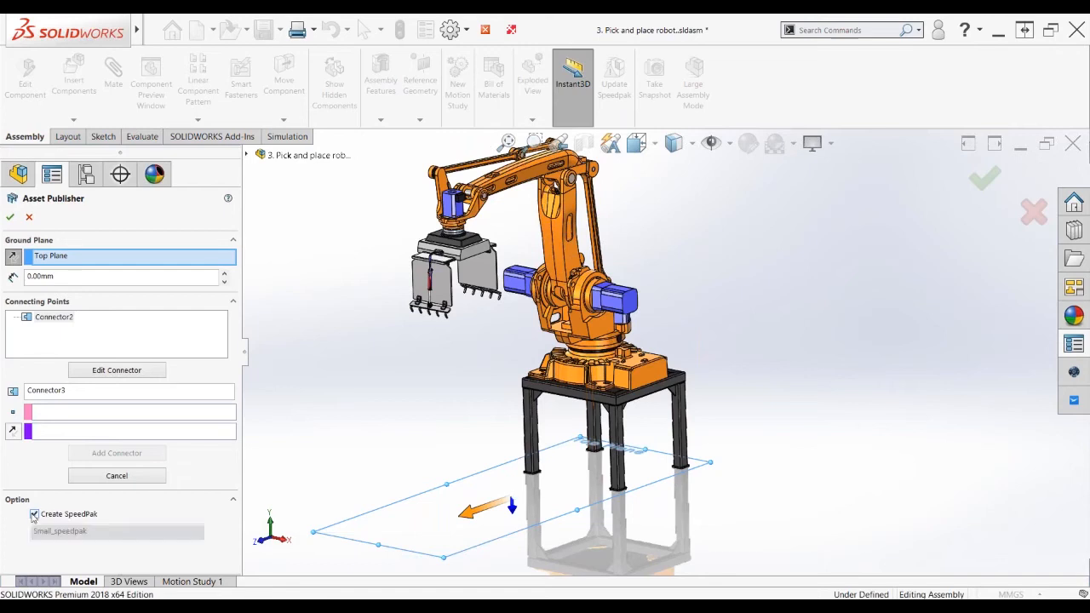
pyautogui.click(29, 219)
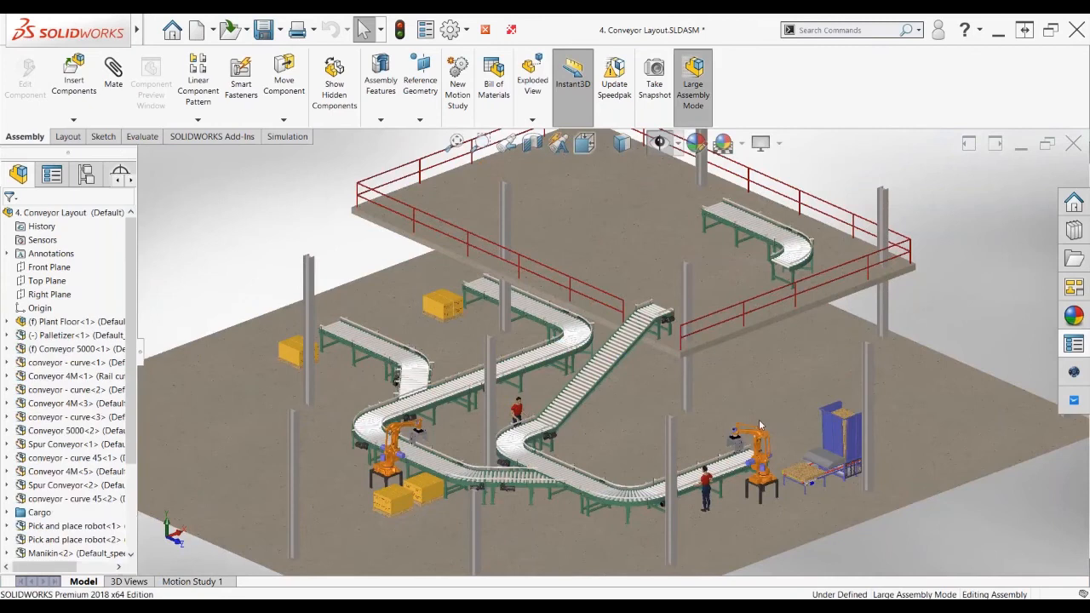
# Zoom out over the factory and snap a robot copy onto the upper-left conveyor end
pyautogui.press('z')
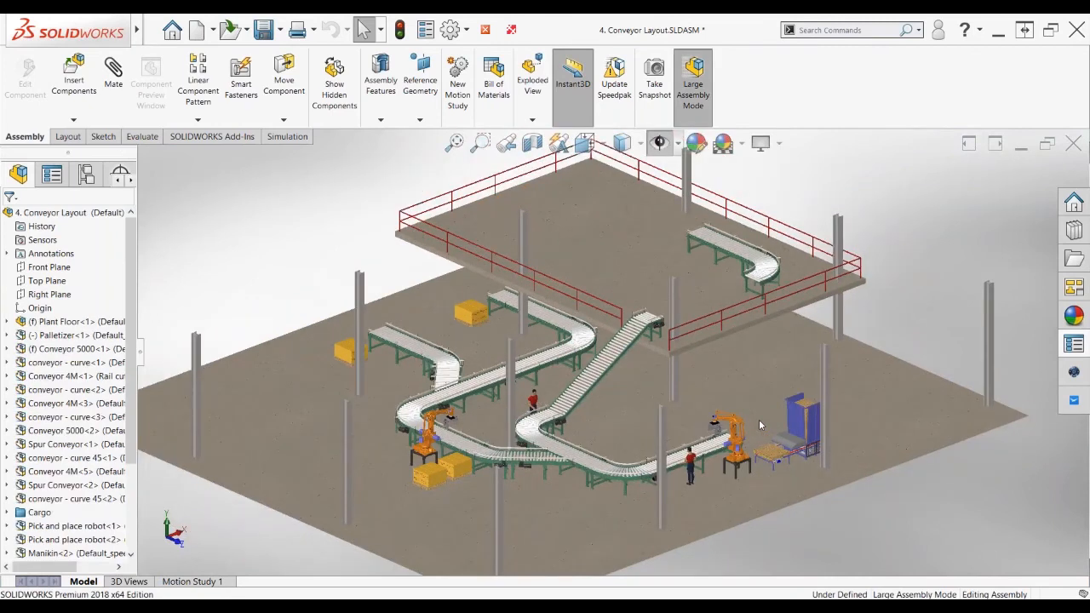
pyautogui.press('z')
pyautogui.scroll(-2, 653, 467)
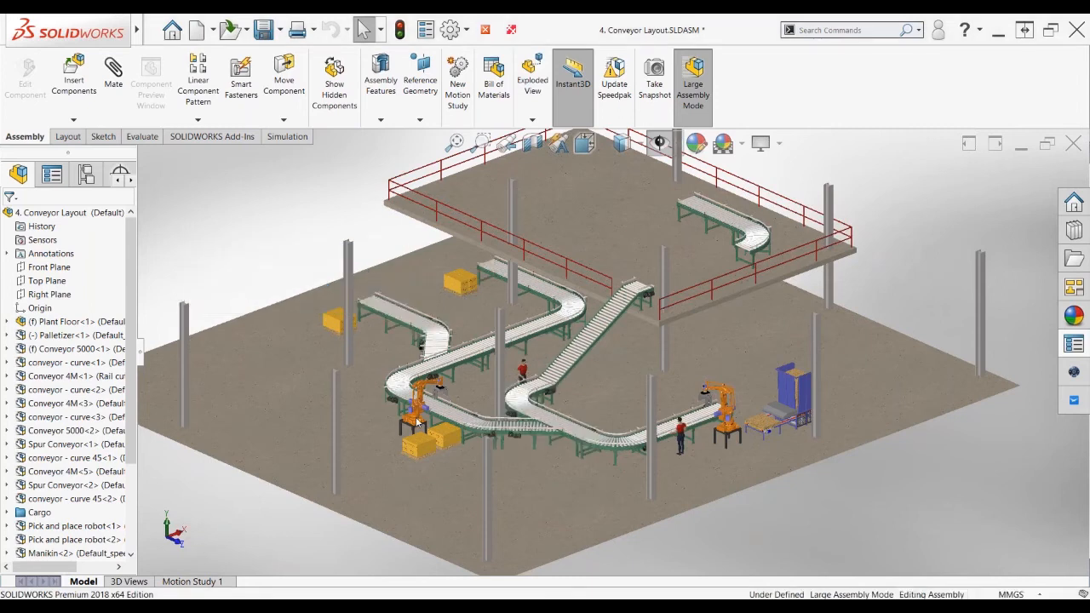
pyautogui.scroll(-2, 417, 422)
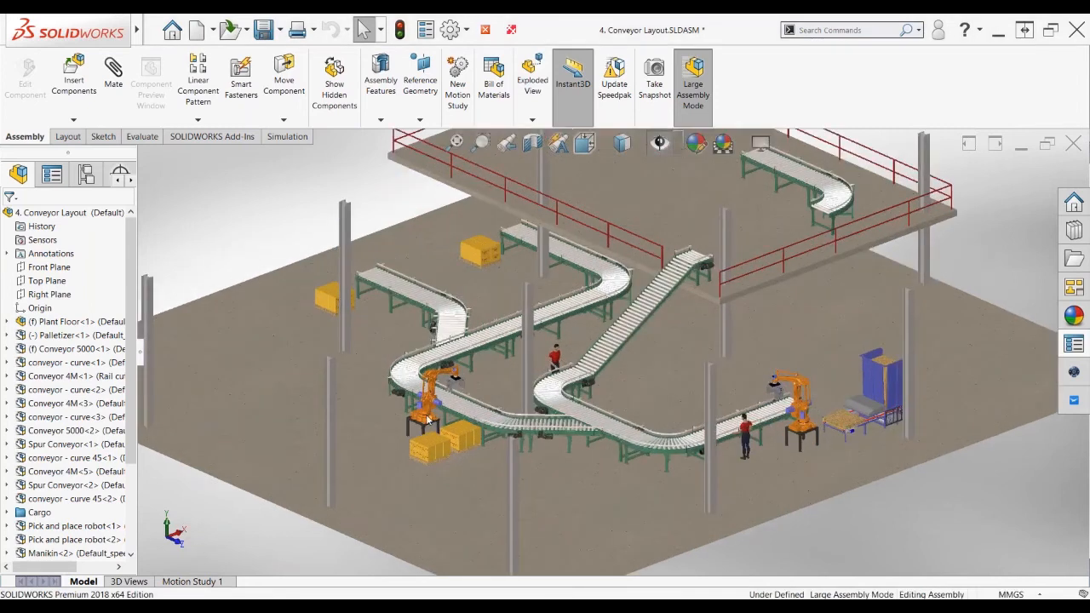
pyautogui.scroll(-2, 429, 419)
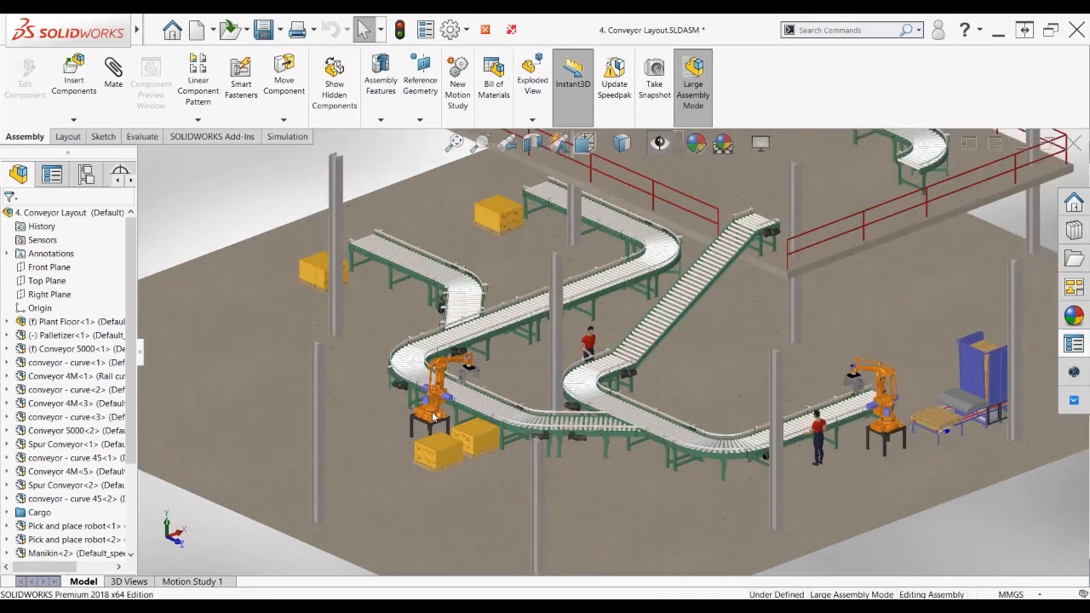
pyautogui.keyDown('ctrl'); pyautogui.moveTo(433, 418); pyautogui.dragTo(350, 300); pyautogui.keyUp('ctrl')
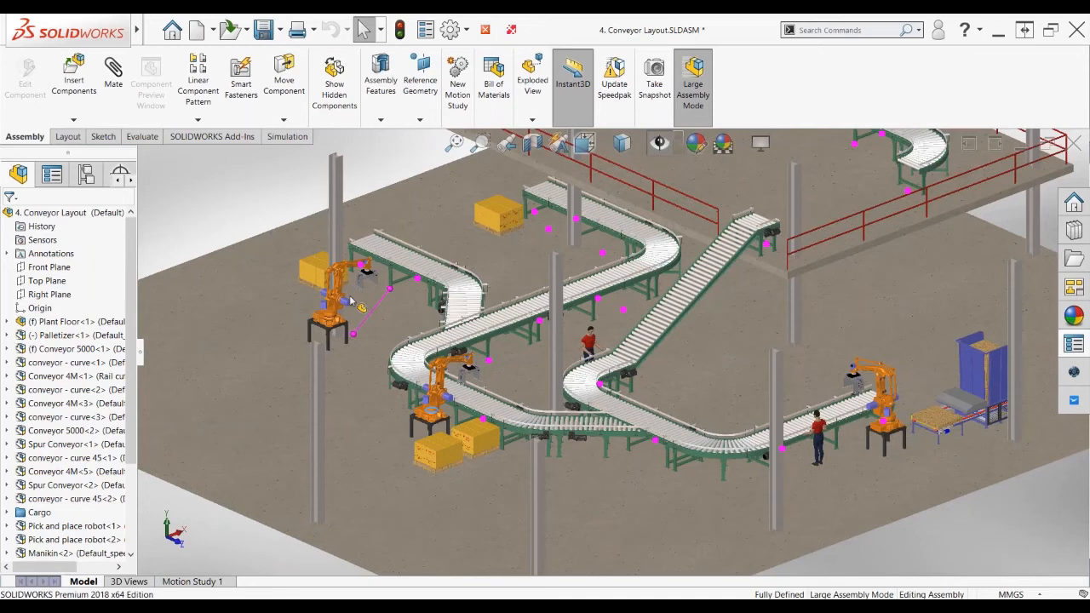
pyautogui.keyDown('ctrl'); pyautogui.moveTo(350, 300); pyautogui.dragTo(351, 299); pyautogui.keyUp('ctrl')
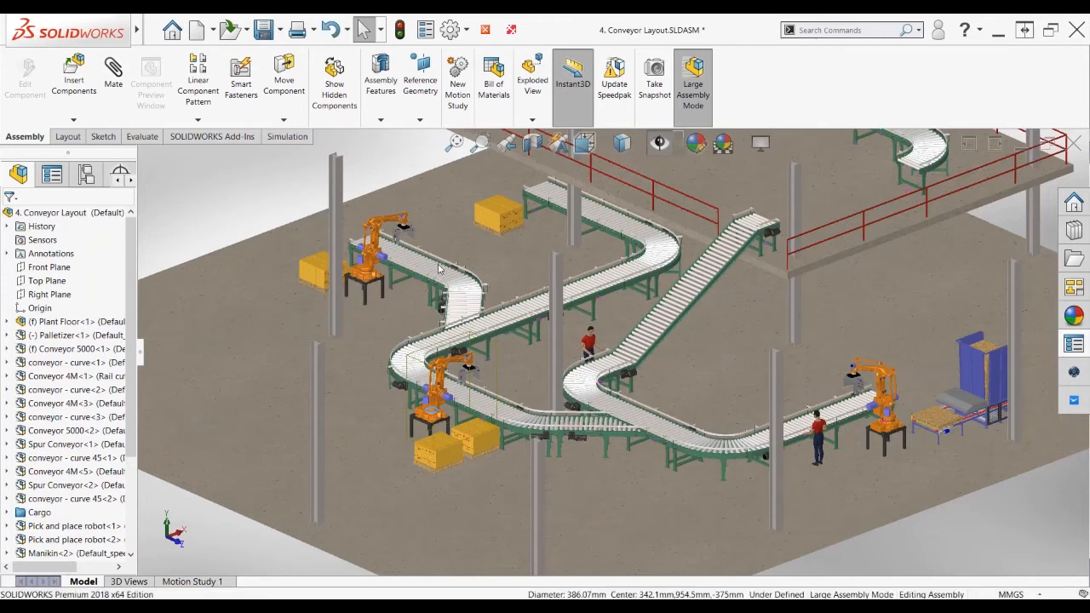
# Snap a second robot copy onto the rear conveyor end and confirm its placement
pyautogui.scroll(-2, 439, 269)
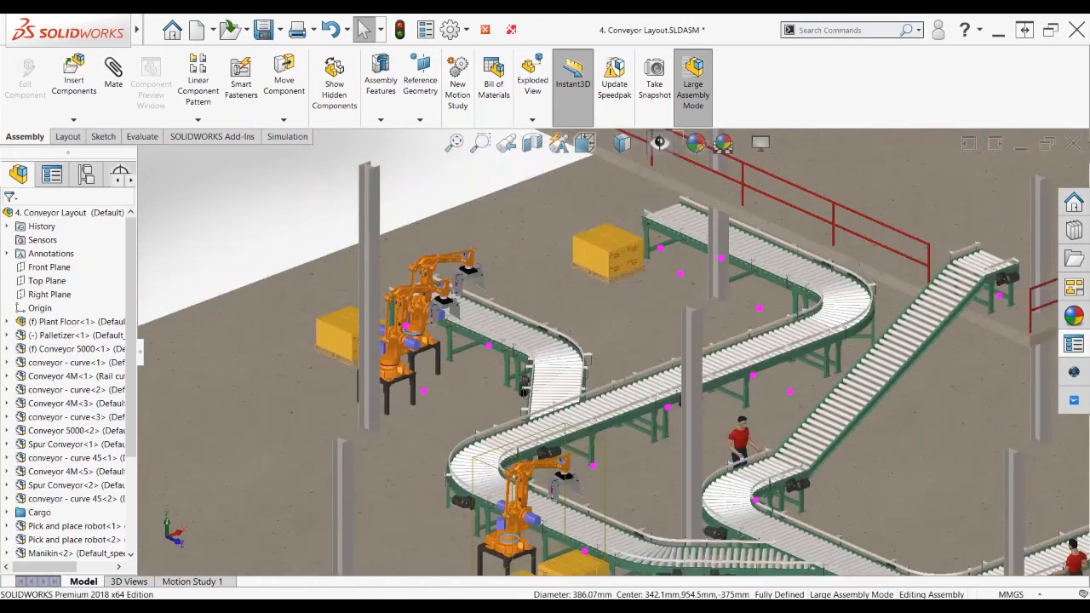
pyautogui.keyDown('ctrl'); pyautogui.moveTo(394, 372); pyautogui.dragTo(629, 254); pyautogui.keyUp('ctrl')
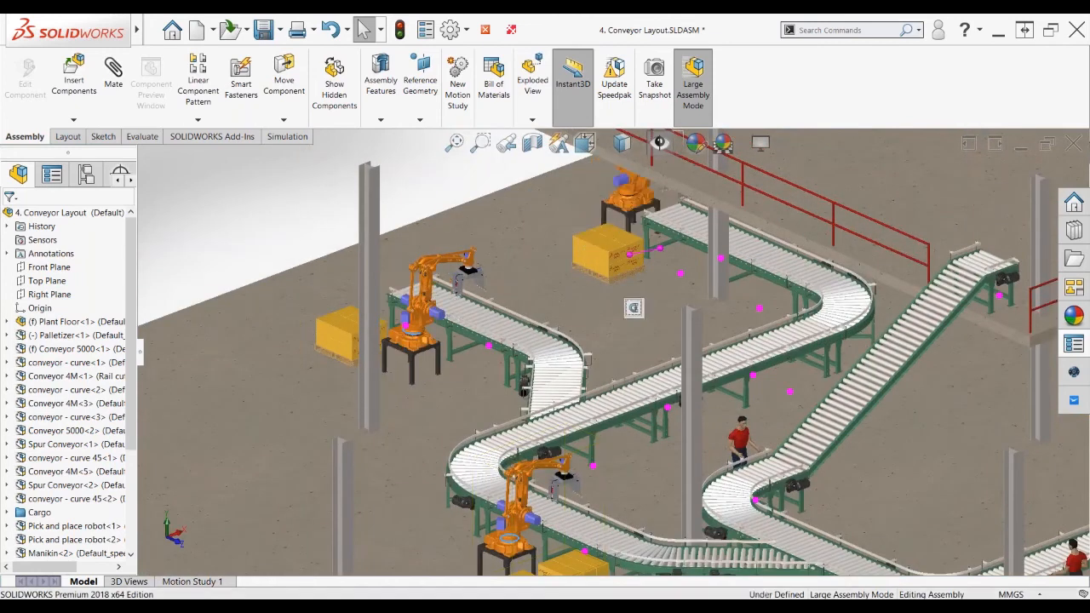
pyautogui.click(625, 322)
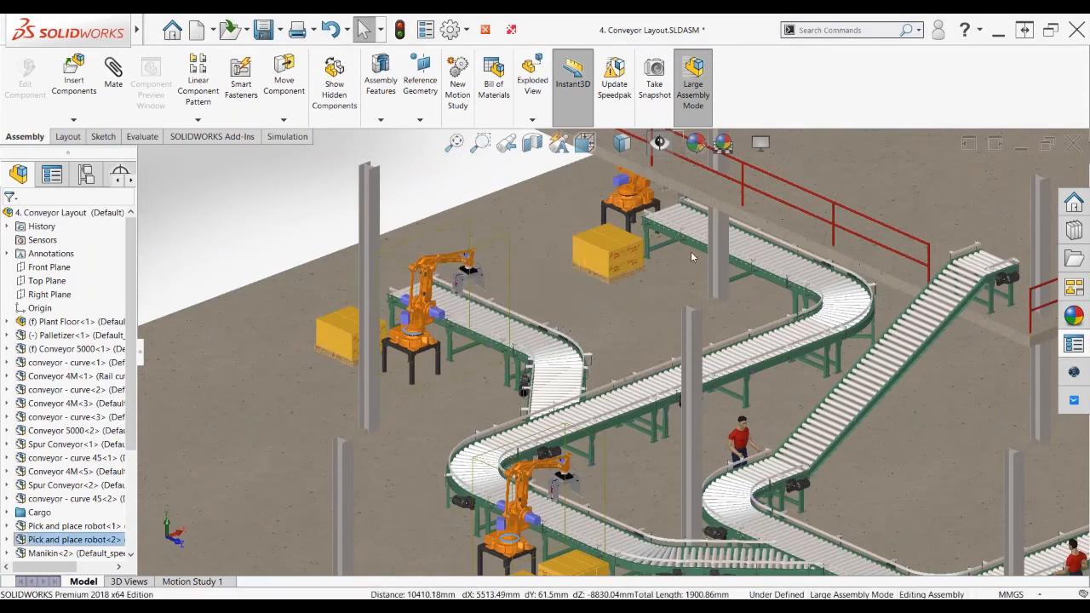
pyautogui.scroll(2, 691, 257)
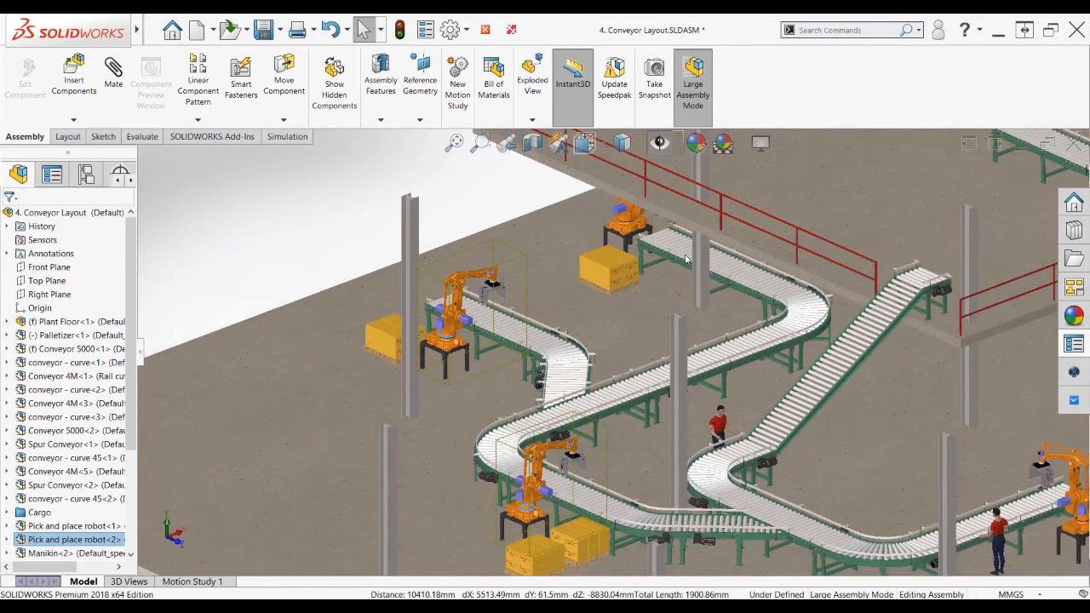
pyautogui.scroll(-2, 688, 259)
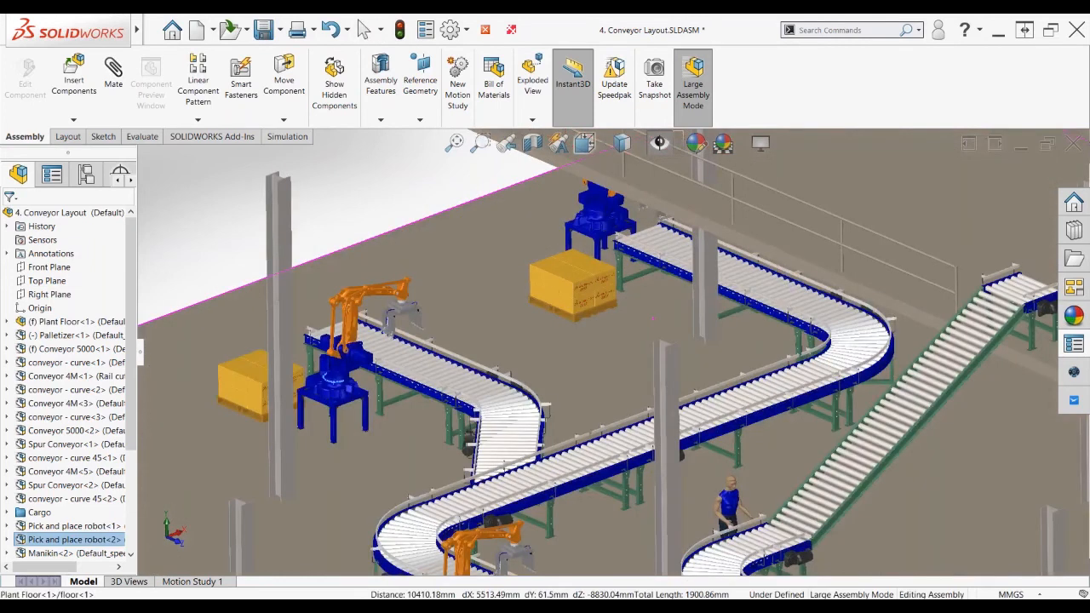
pyautogui.scroll(2, 596, 273)
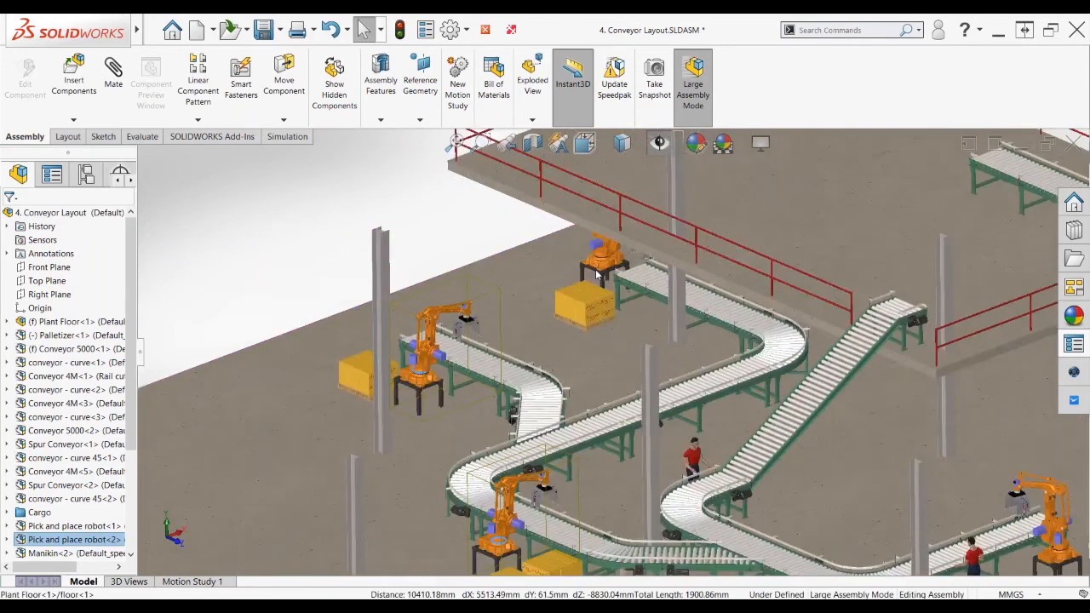
# Shift the rear robot to a new snapped position beside its pallet
pyautogui.moveTo(597, 272); pyautogui.dragTo(571, 262)
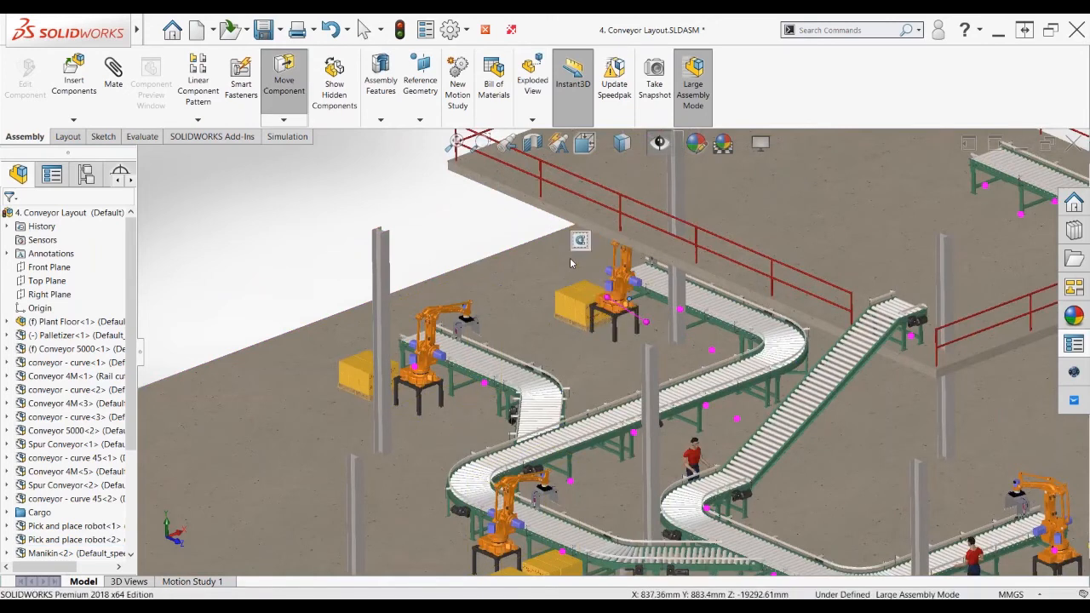
pyautogui.press('Escape')
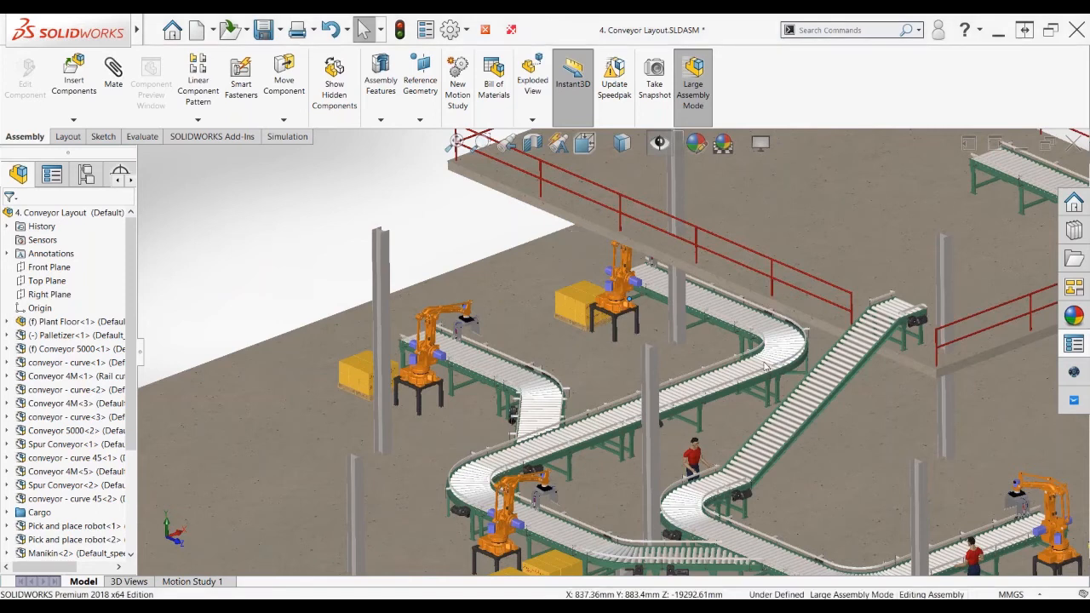
pyautogui.scroll(3, 764, 366)
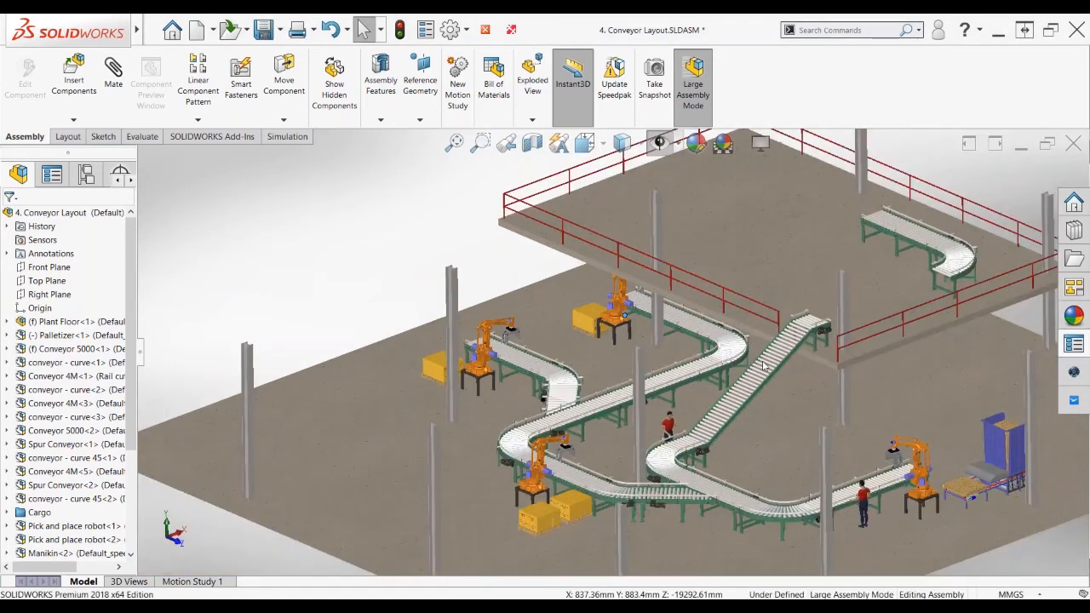
pyautogui.scroll(-1, 845, 456)
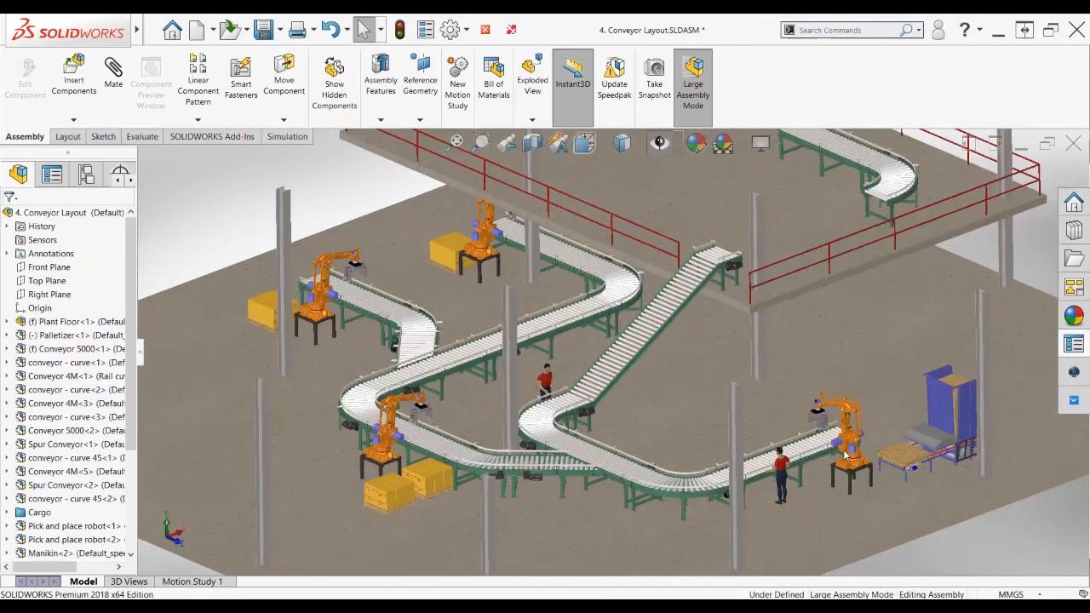
pyautogui.scroll(-2, 846, 456)
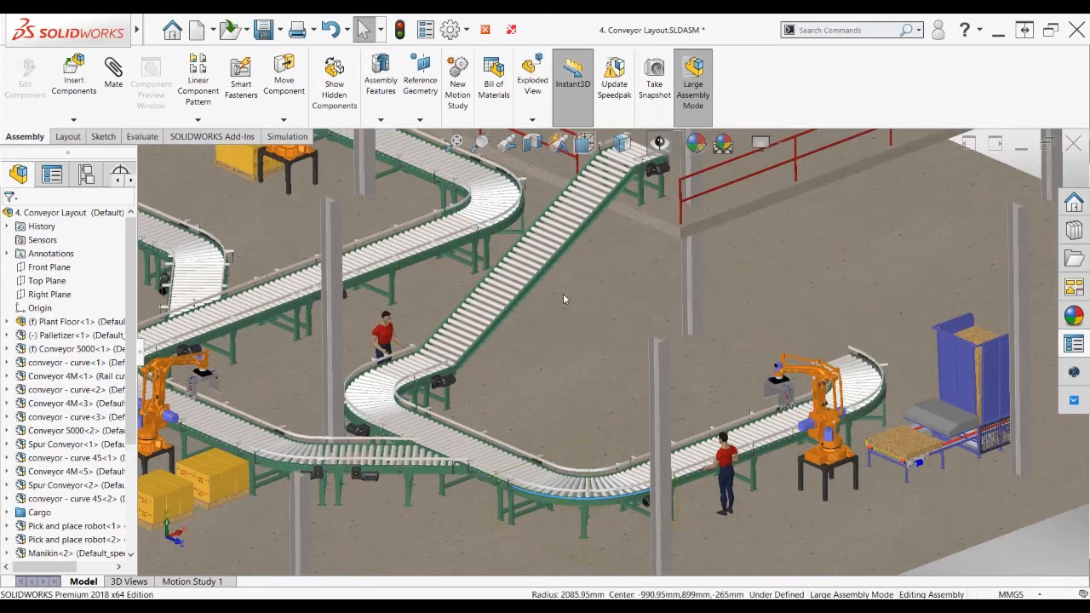
# Close the factory assembly without saving and return to the PowerPoint slideshow
pyautogui.scroll(2, 563, 298)
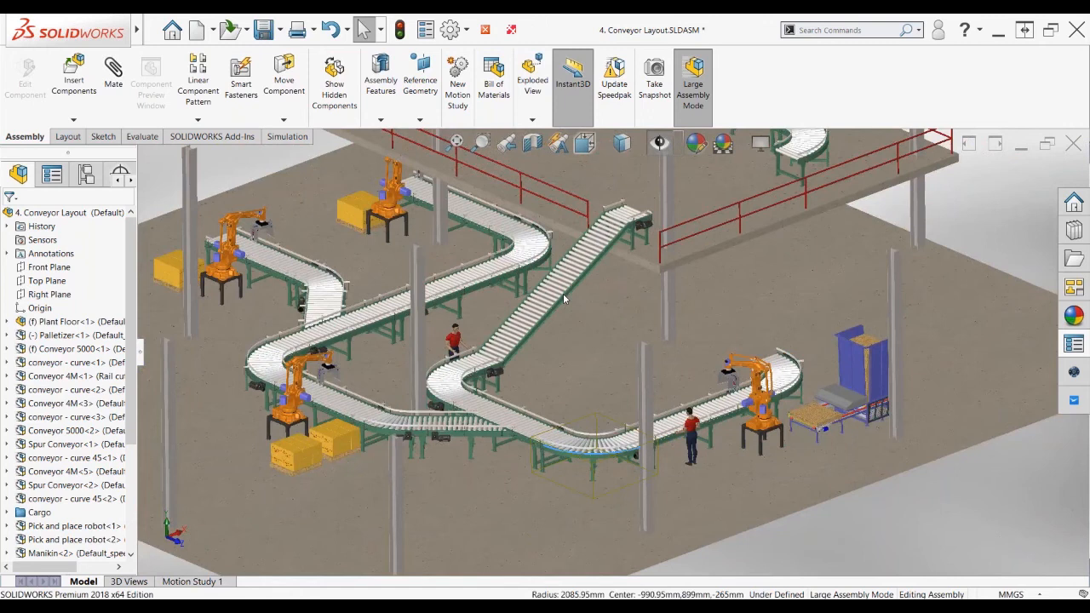
pyautogui.scroll(1, 563, 298)
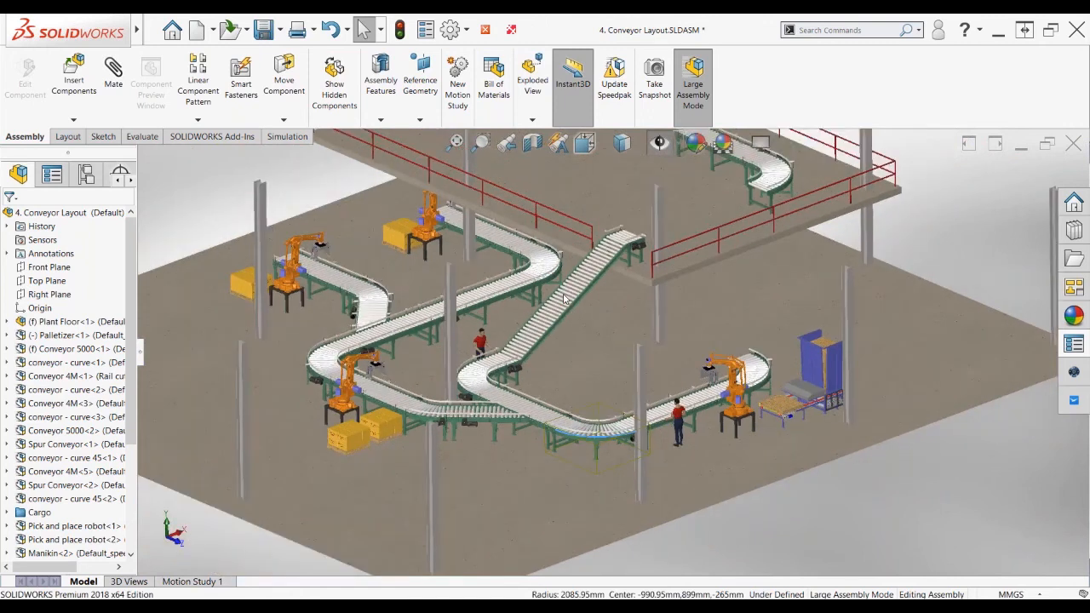
pyautogui.scroll(1, 563, 298)
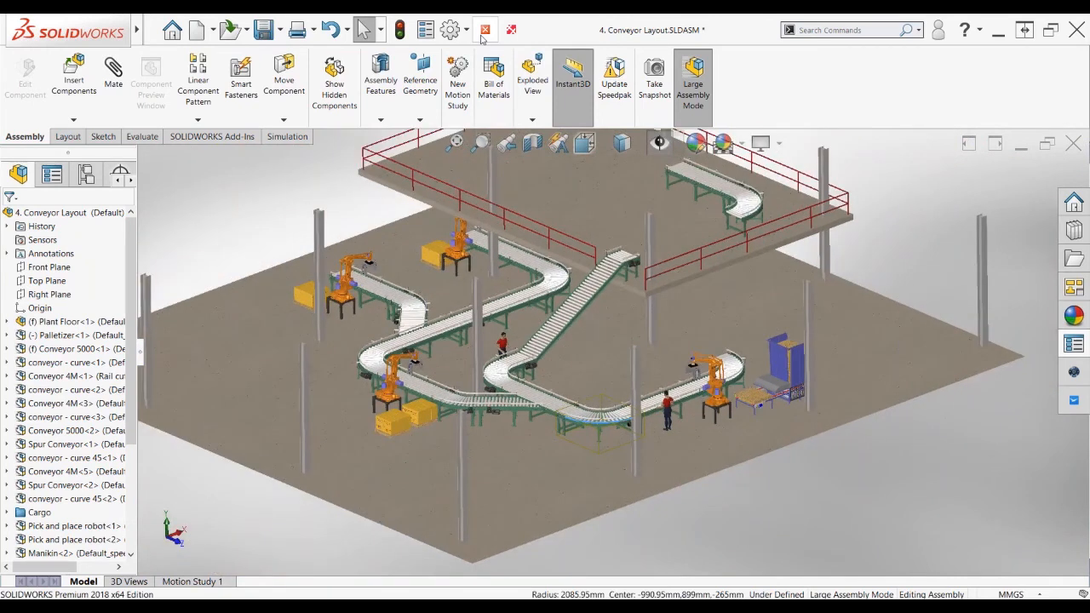
pyautogui.click(484, 31)
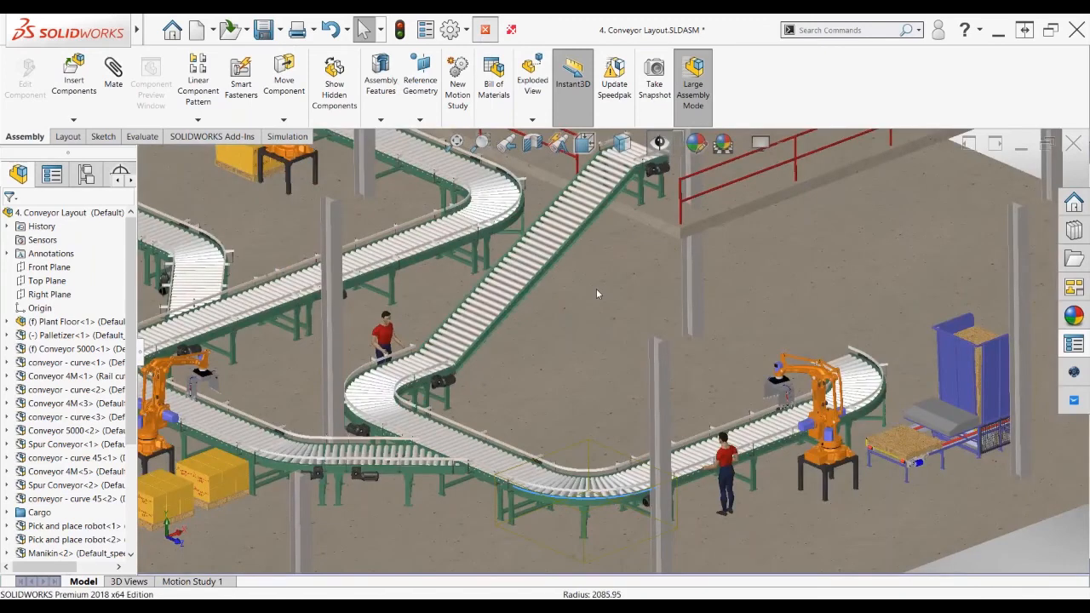
pyautogui.hotkey('alt', 'Tab')
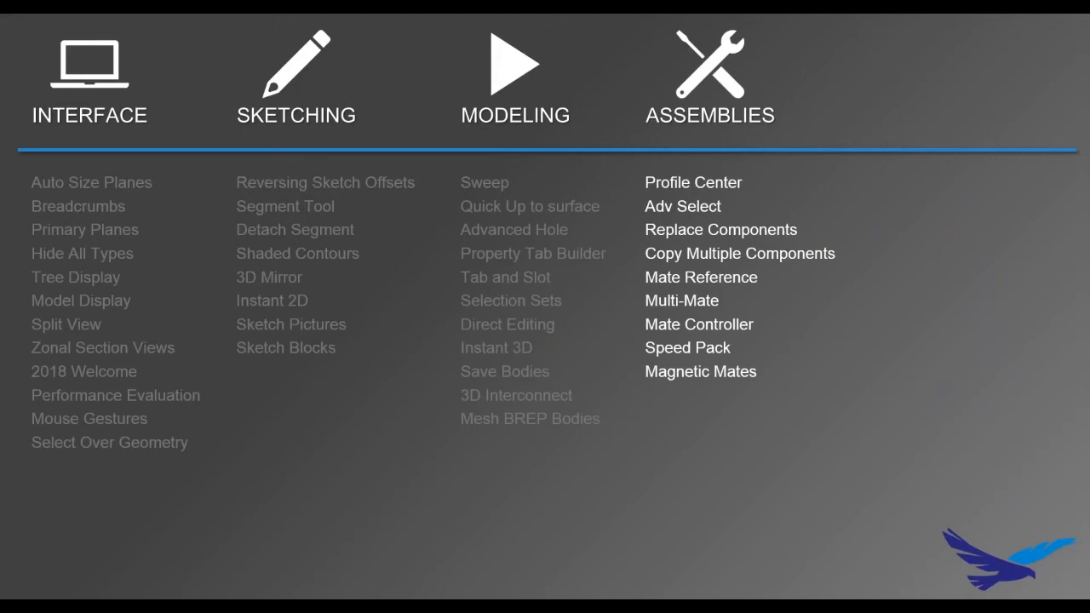
# Advance the slideshow to show the Extra column of Drawings topics, starting with Align Drawing View
pyautogui.press('Right')
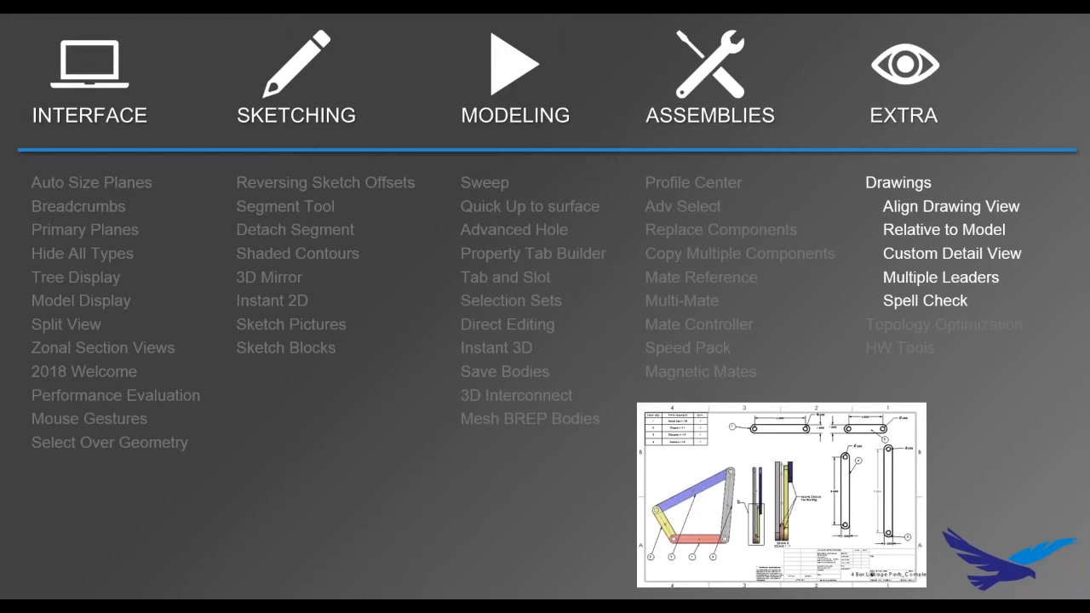
# Switch from the Drawings overview slide to Sheet1 of the 4 Bar Linkage Parts drawing
pyautogui.hotkey('alt', 'Tab')
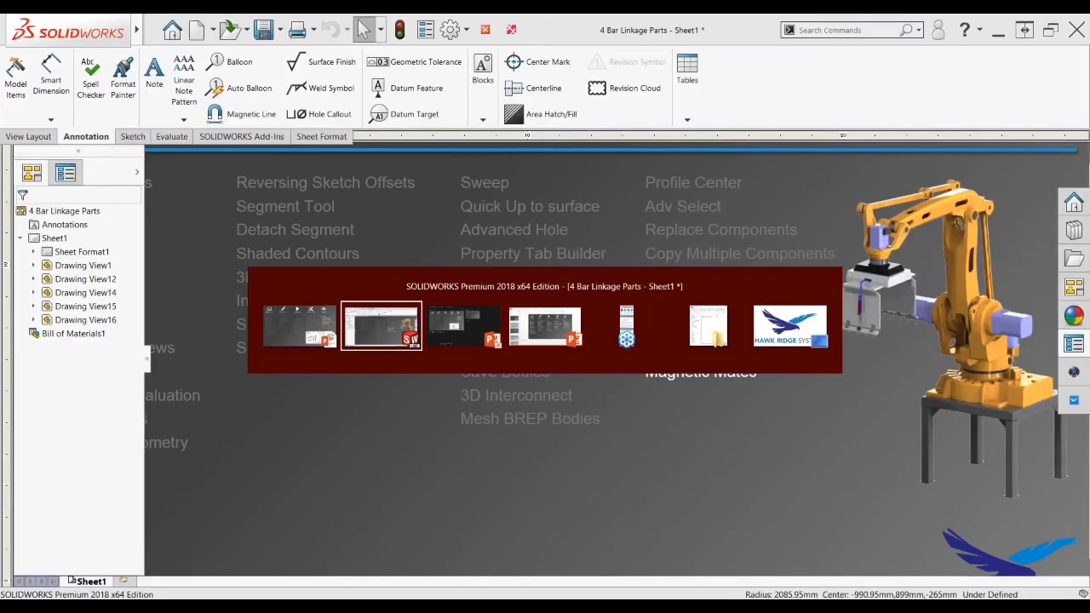
# Zoom in and select Drawing View14, the angled 9.865 coupler link with Ø.500 holes
pyautogui.scroll(3, 618, 356)
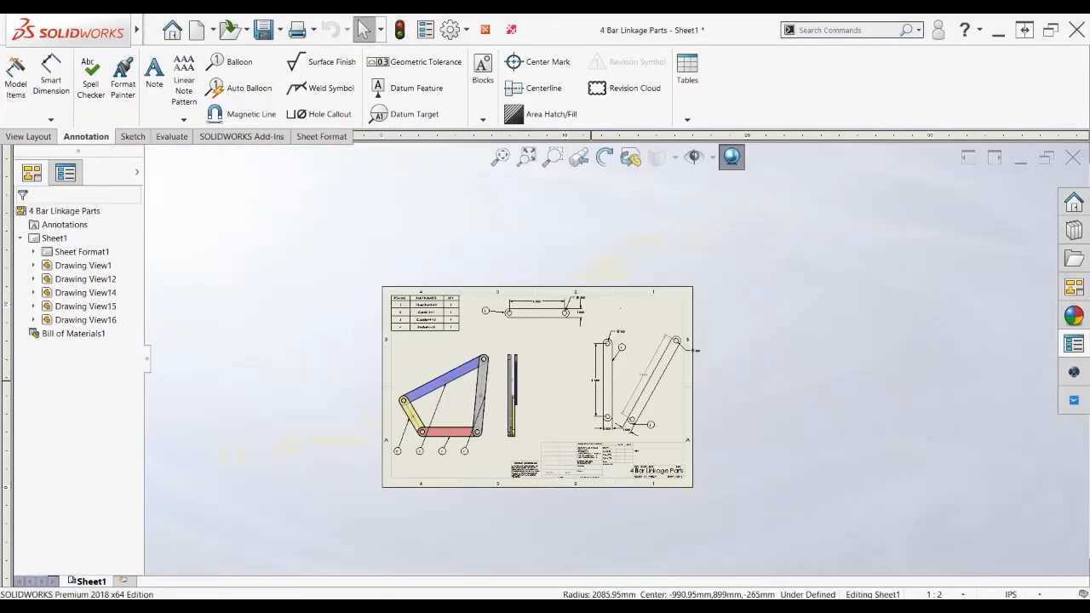
pyautogui.scroll(-2, 571, 386)
pyautogui.scroll(-1, 571, 386)
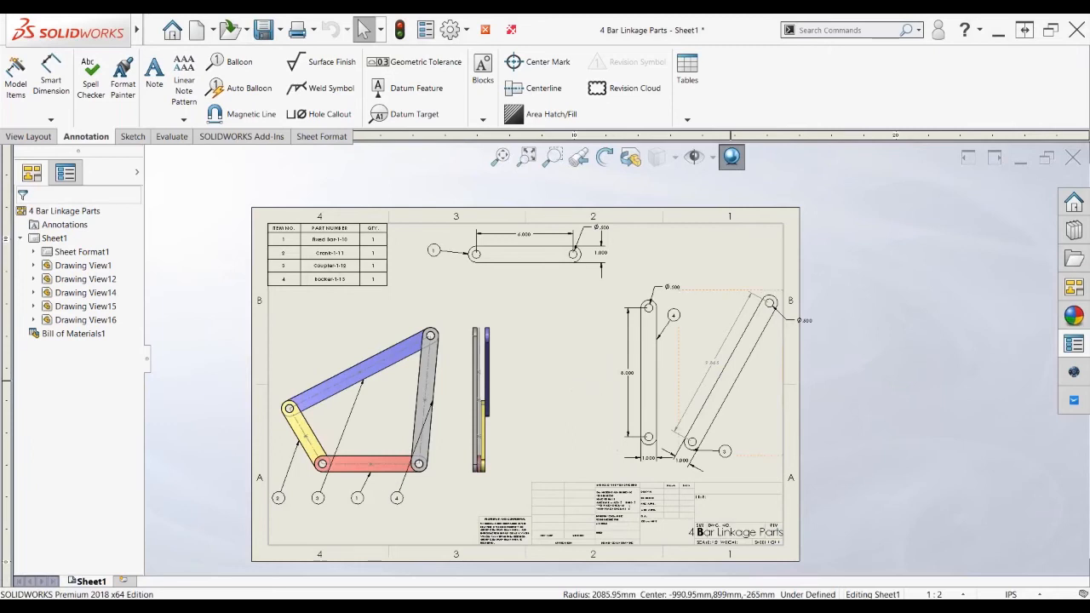
pyautogui.click(749, 464)
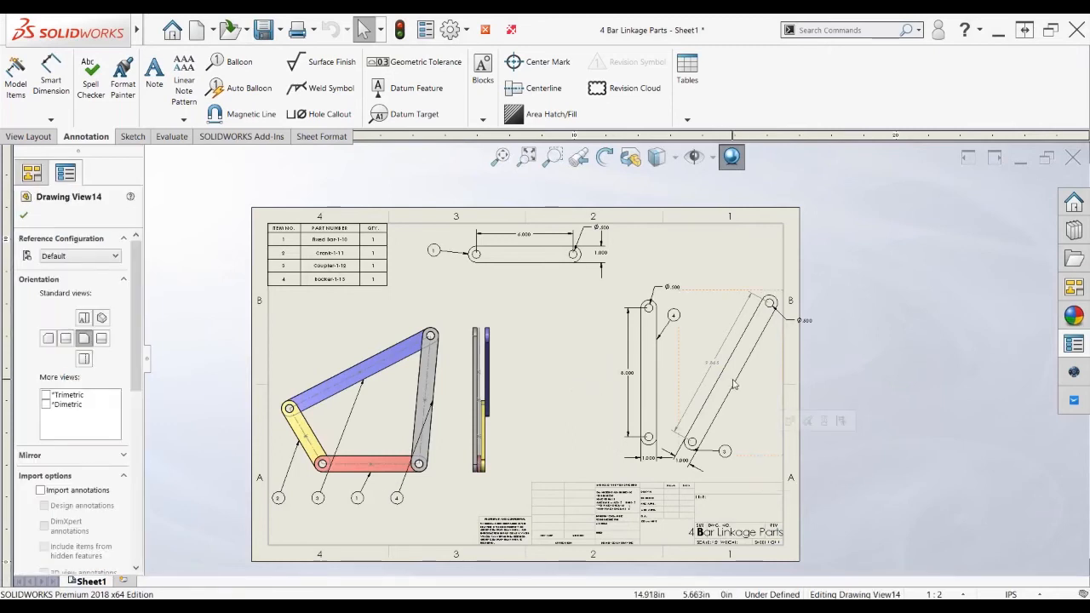
pyautogui.scroll(-2, 734, 386)
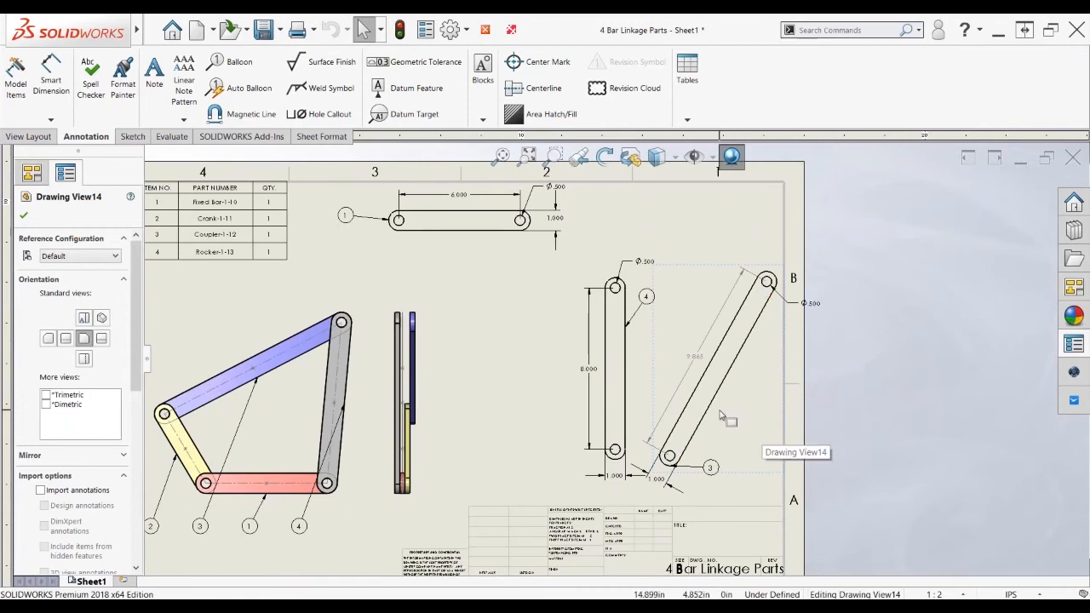
pyautogui.scroll(-1, 720, 415)
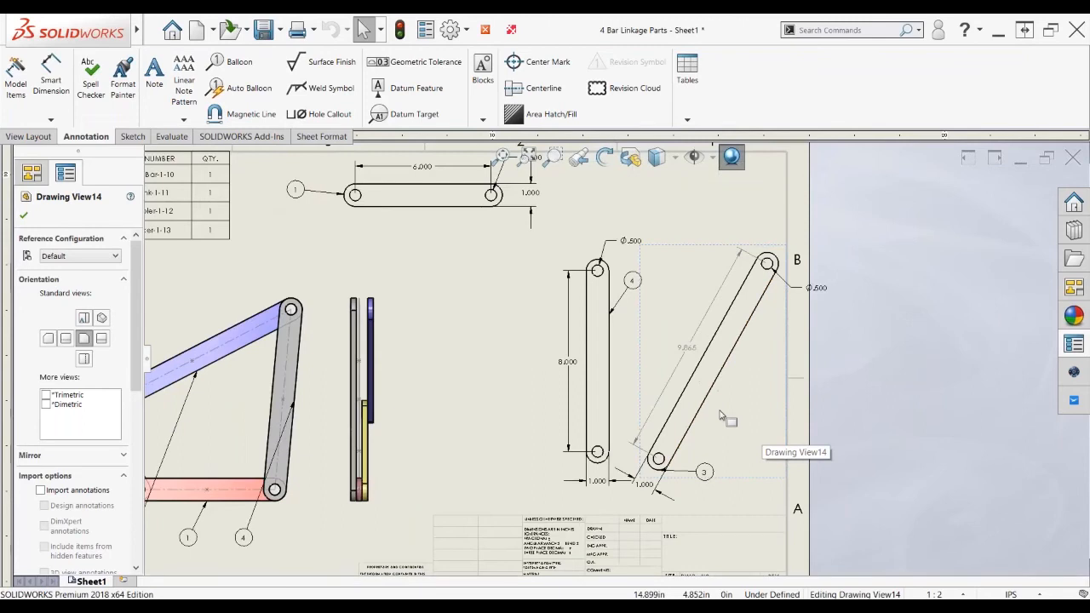
pyautogui.scroll(-1, 720, 415)
pyautogui.scroll(-1, 720, 414)
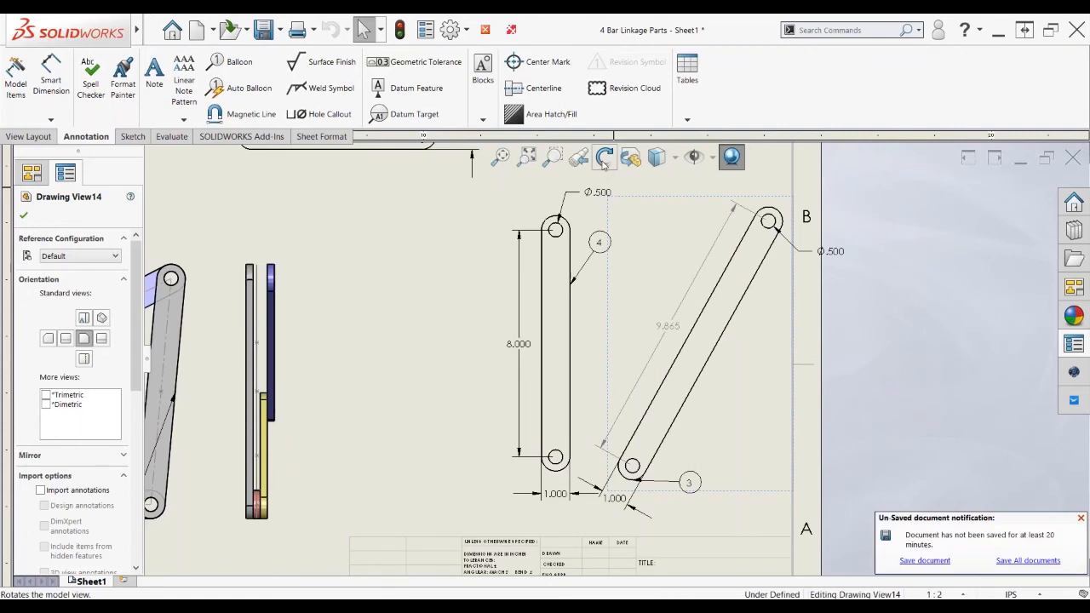
# Rotate Drawing View14 by 30 degrees so the 9.865 link stands beside the 8.000 link
pyautogui.click(603, 162)
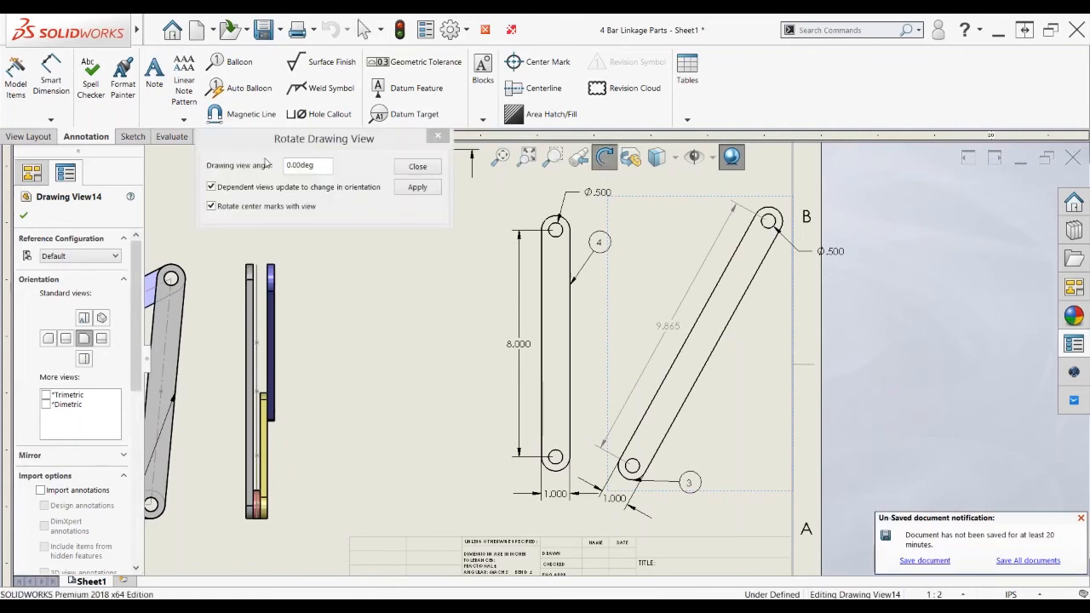
pyautogui.write('30')
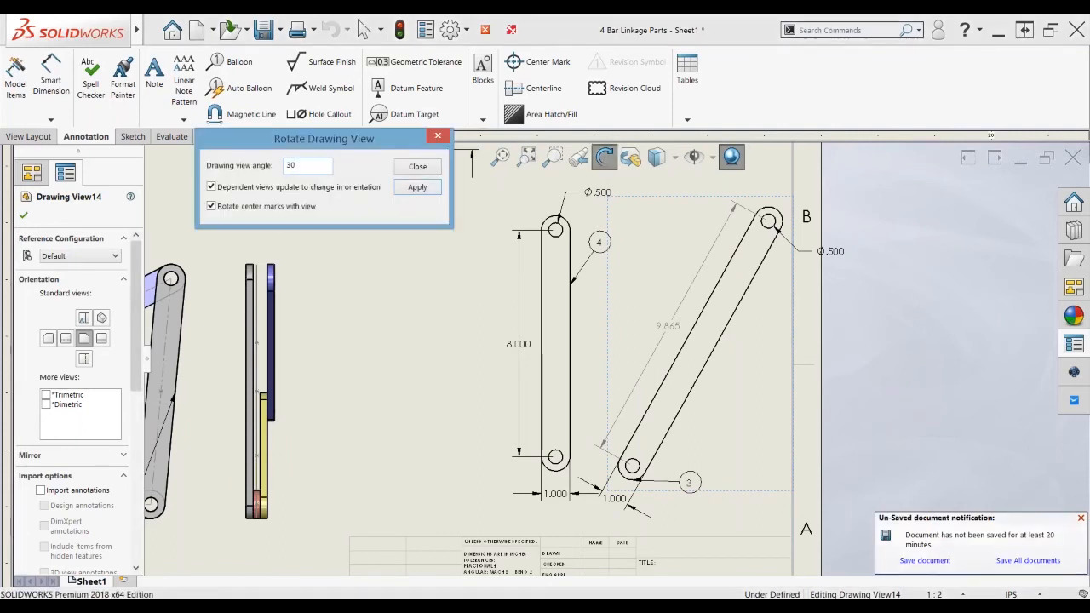
pyautogui.click(416, 166)
pyautogui.scroll(-1, 730, 278)
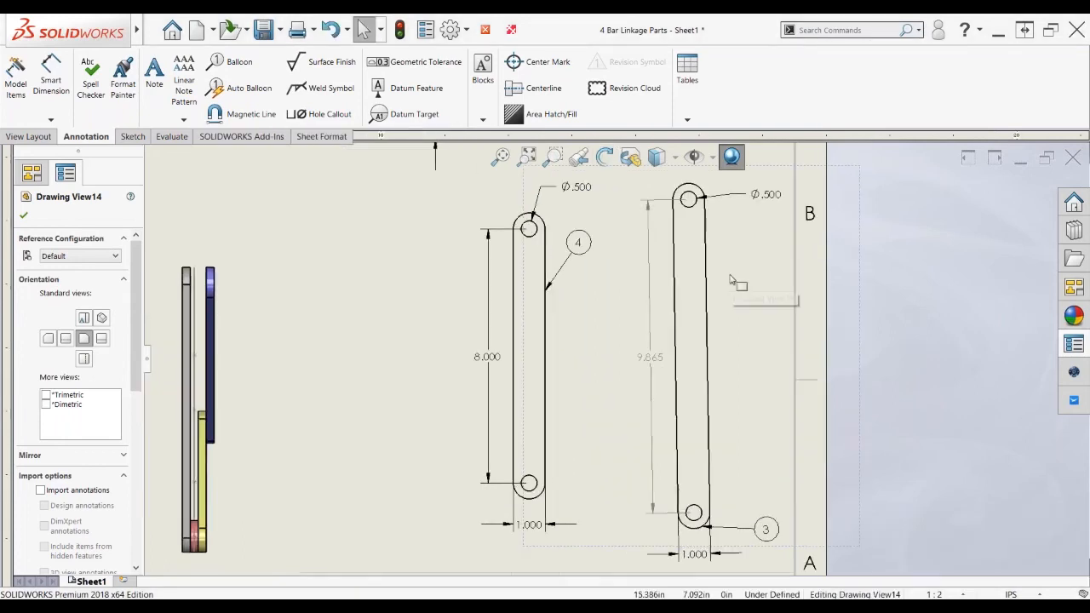
pyautogui.scroll(-1, 730, 279)
pyautogui.scroll(-1, 719, 276)
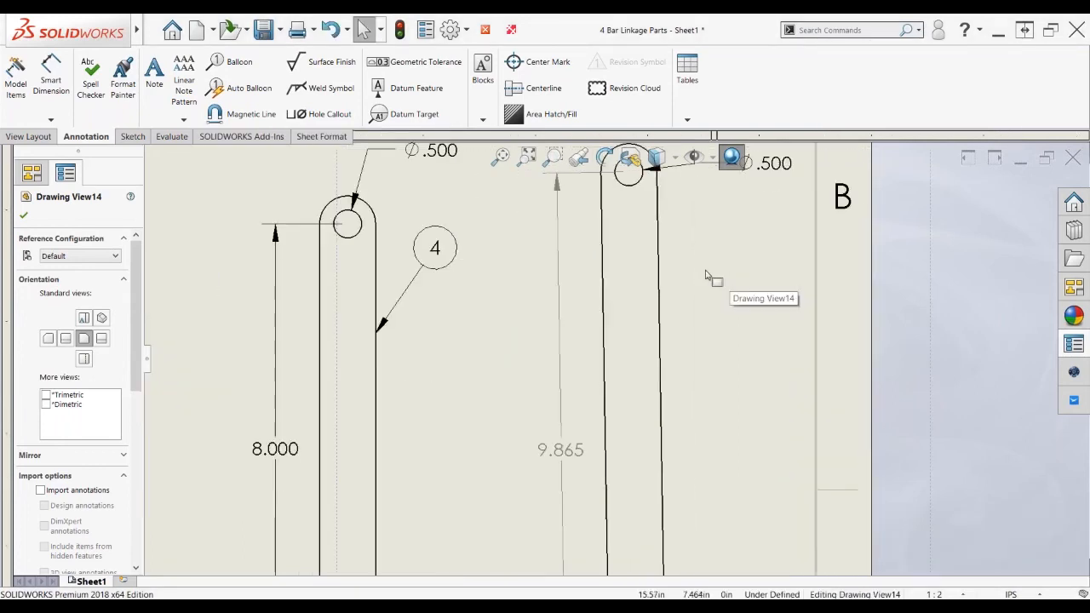
pyautogui.scroll(-1, 694, 281)
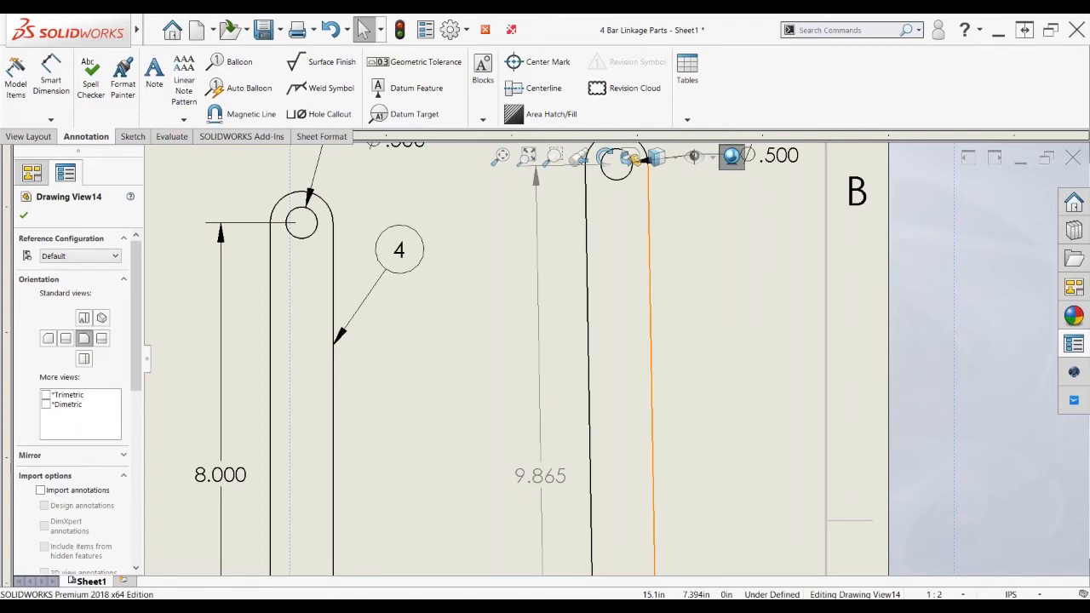
# Align Drawing View14 so the link's long 9.865 edge is vertical, then deselect it
pyautogui.click(653, 273)
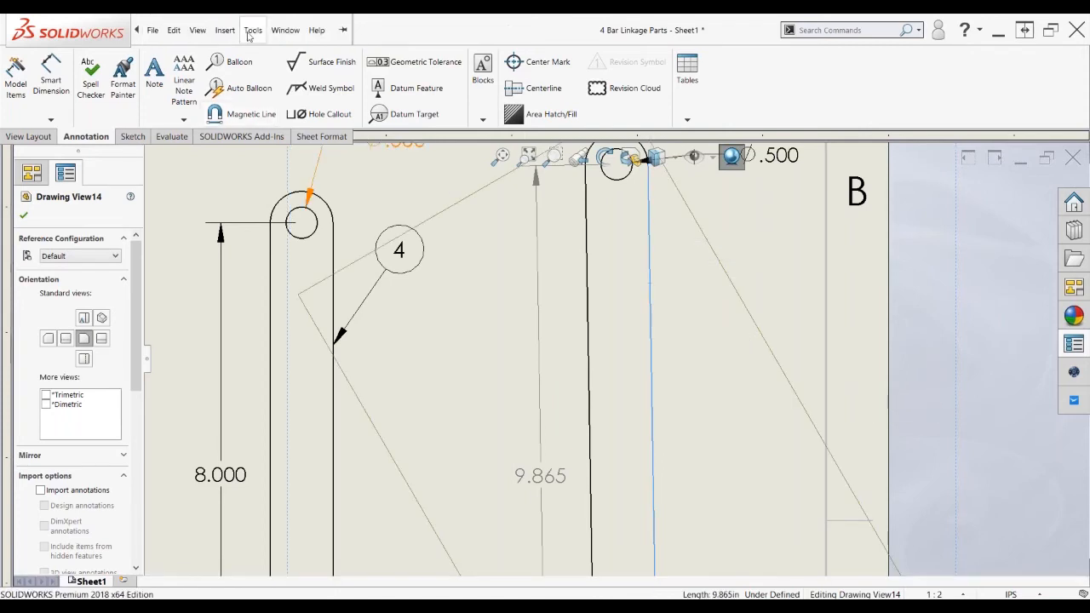
pyautogui.click(249, 32)
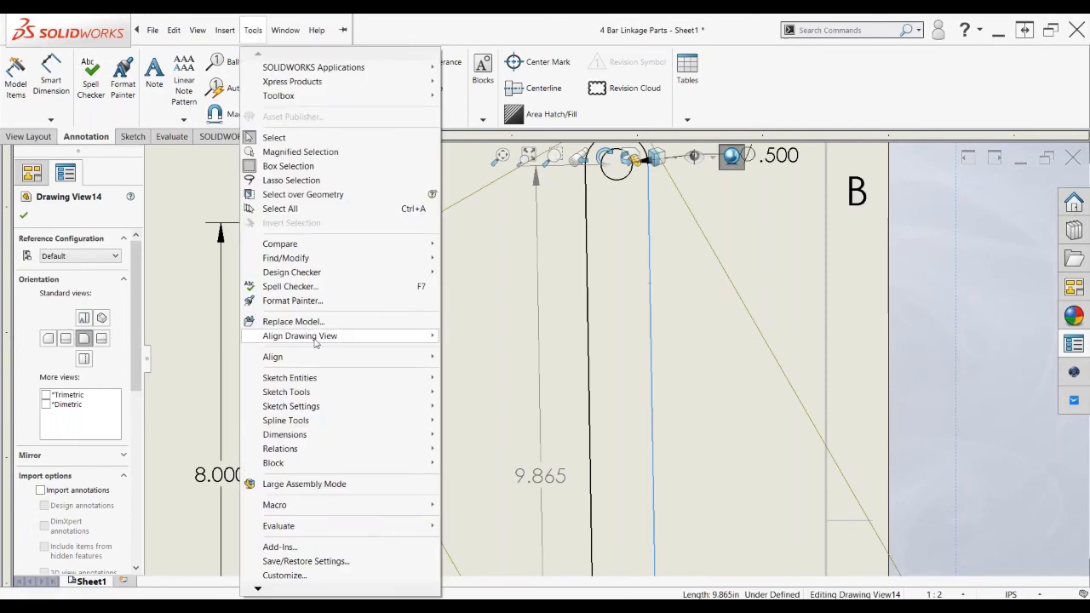
pyautogui.moveTo(314, 342)
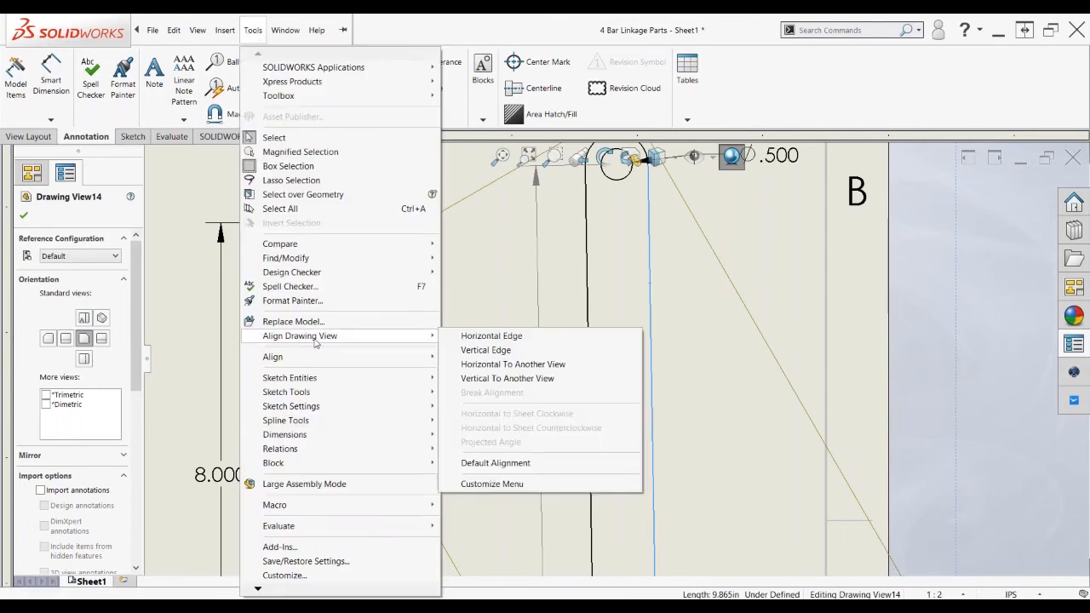
pyautogui.click(465, 350)
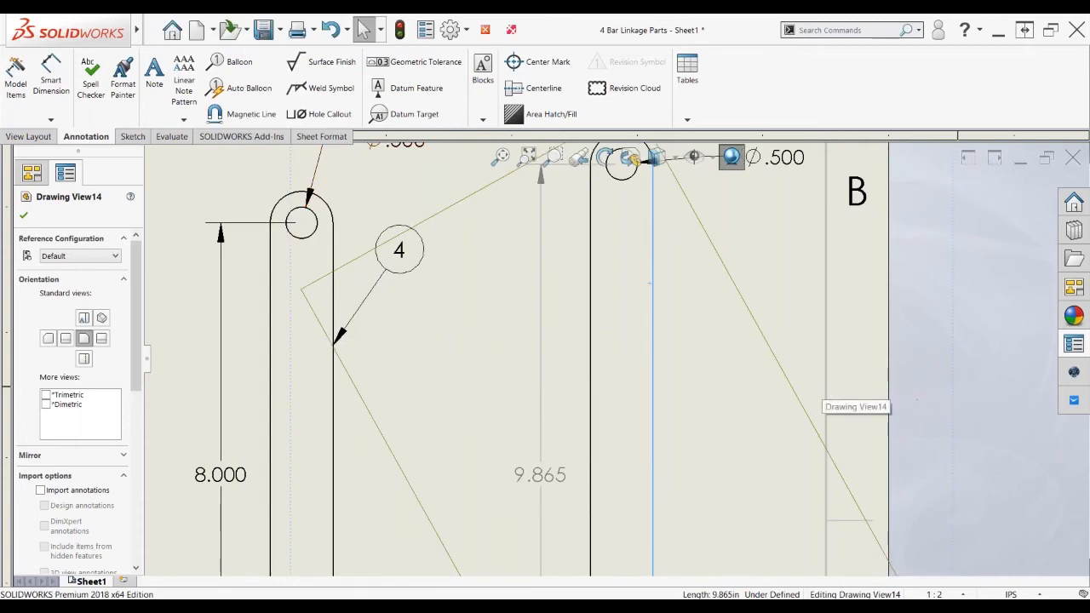
pyautogui.click(980, 390)
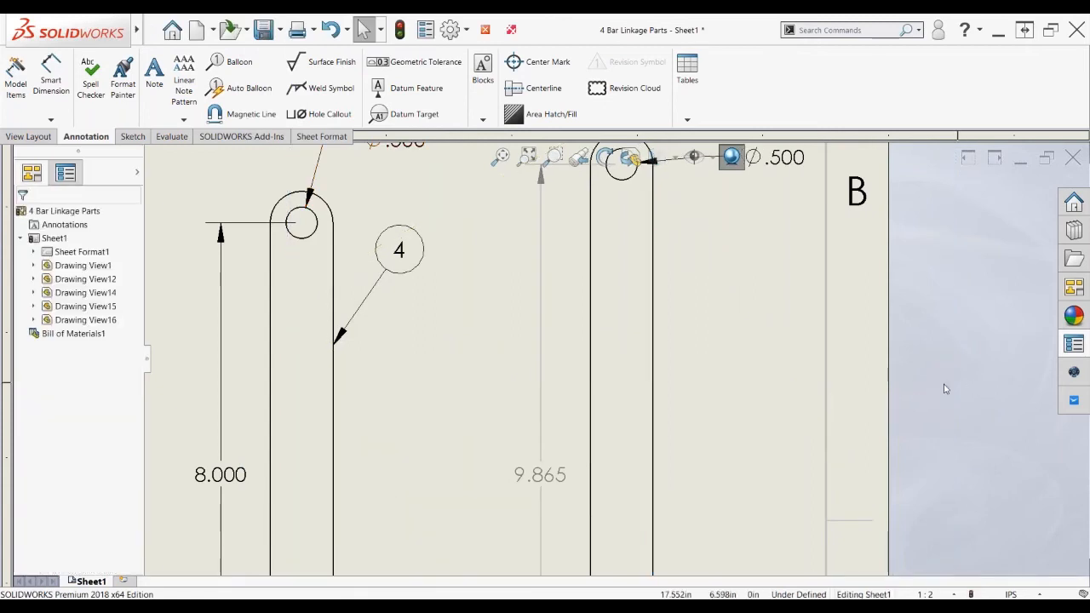
# Open the Crank-1-11 part from the four-bar linkage in Drawing View1
pyautogui.scroll(3, 681, 417)
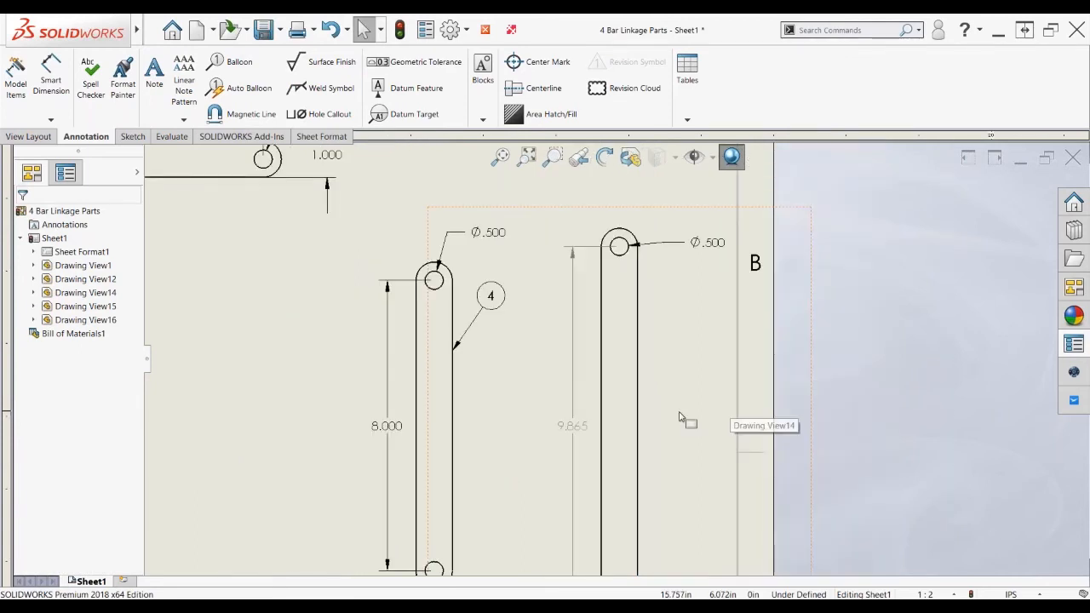
pyautogui.scroll(5, 681, 417)
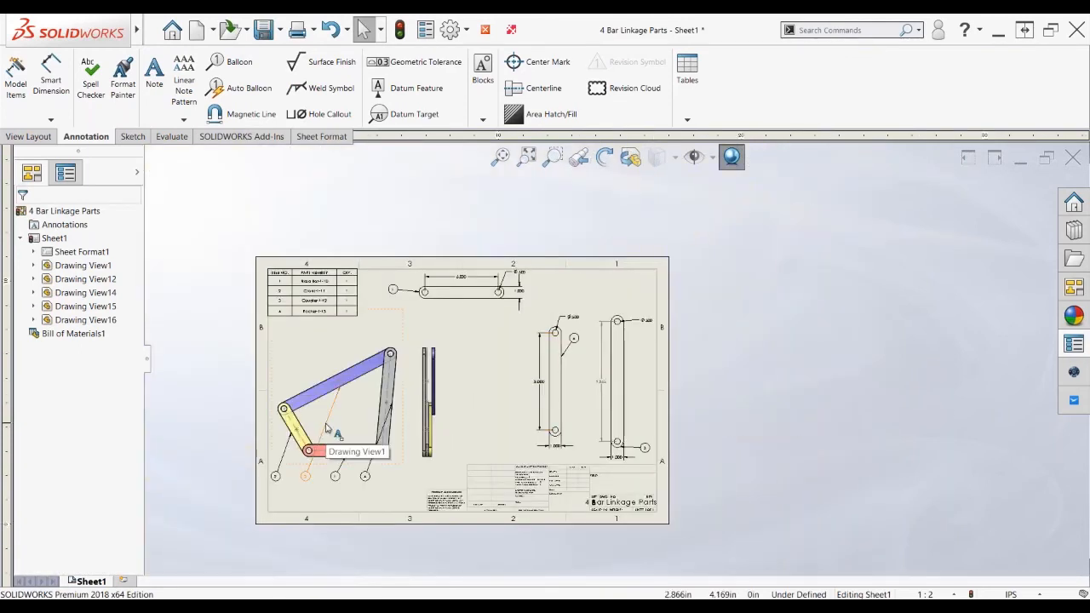
pyautogui.scroll(-1, 339, 428)
pyautogui.scroll(-1, 339, 427)
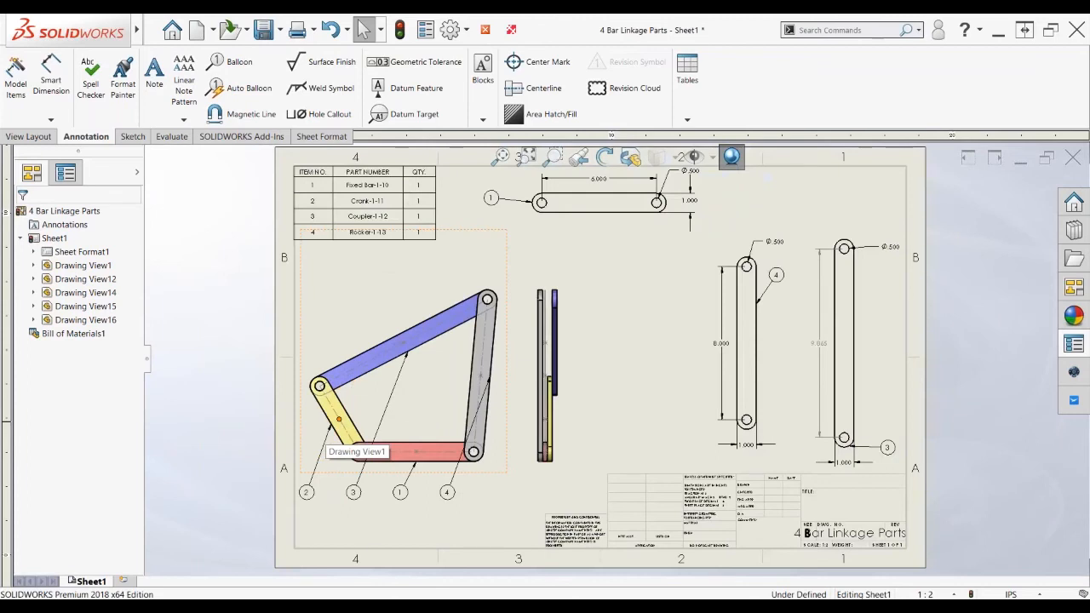
pyautogui.scroll(-3, 392, 419)
pyautogui.click(392, 419)
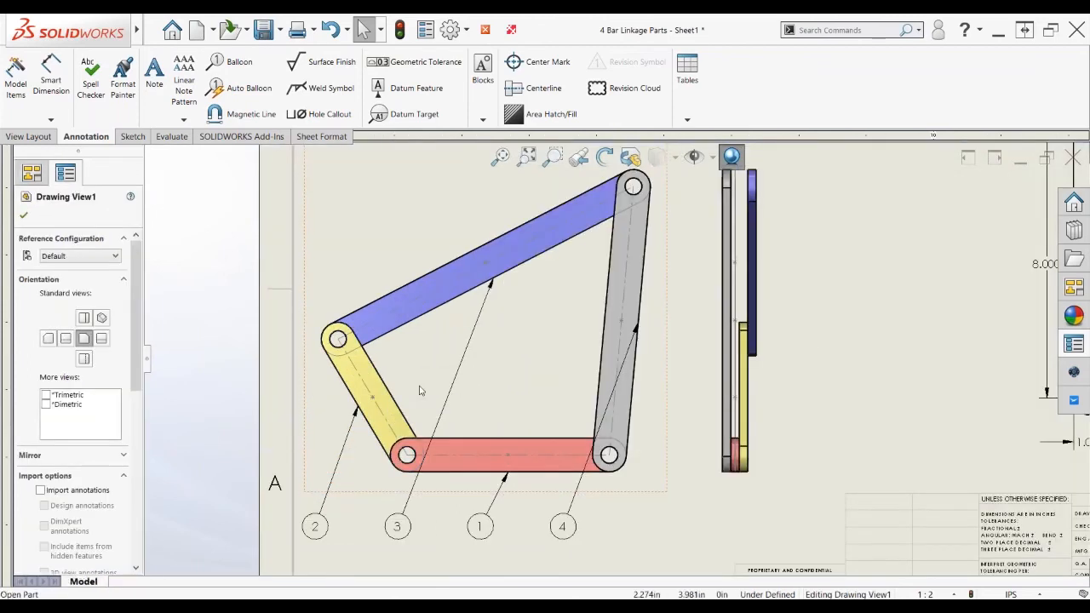
pyautogui.click(419, 390)
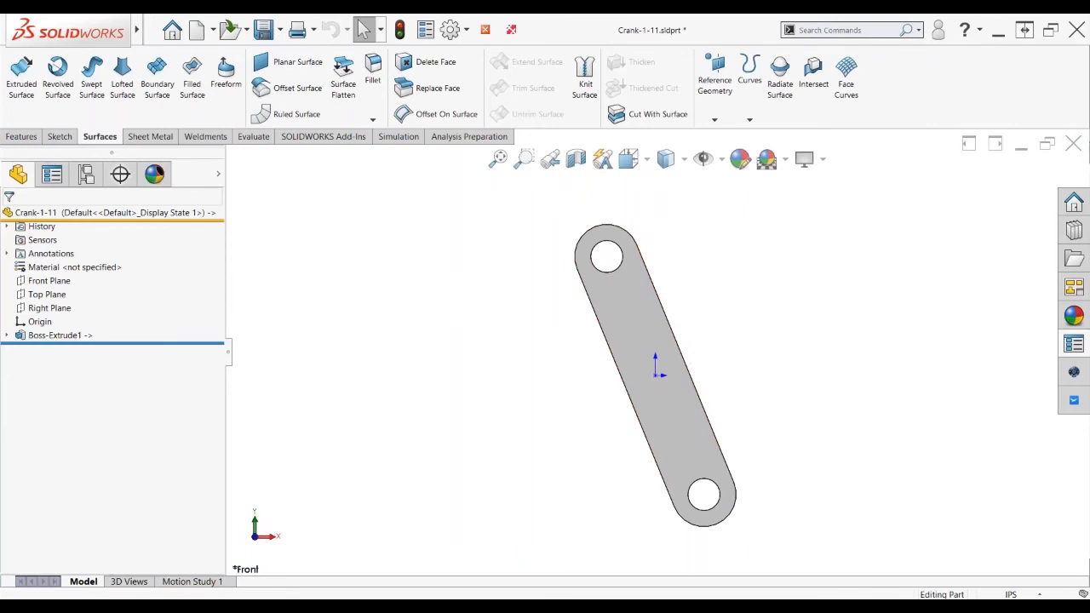
# Return to the 4 Bar Linkage Parts drawing and fit the whole sheet
pyautogui.hotkey('ctrl', 'Tab')
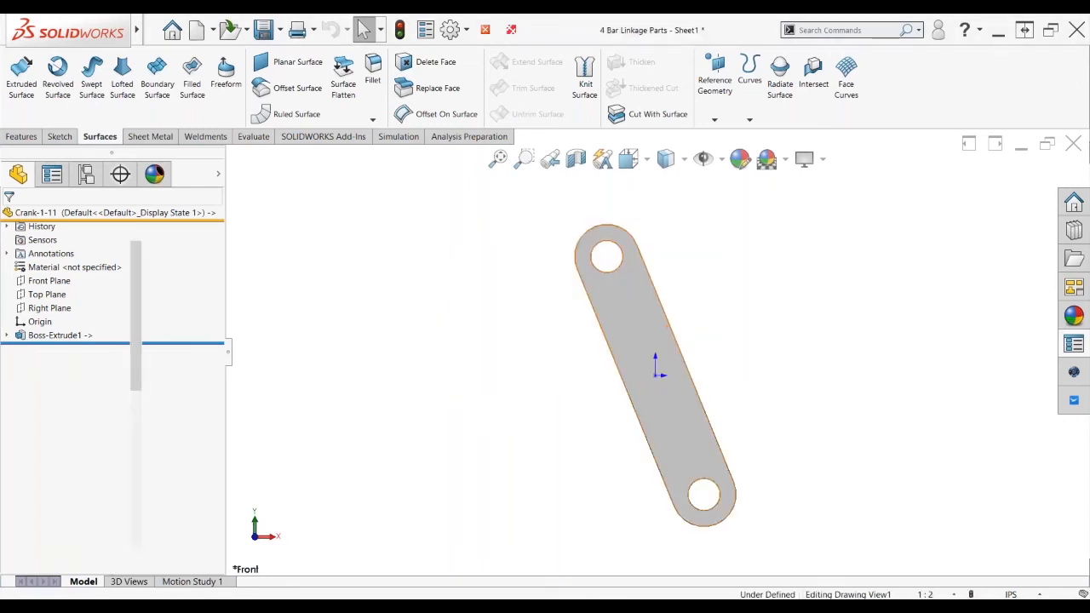
pyautogui.press('f')
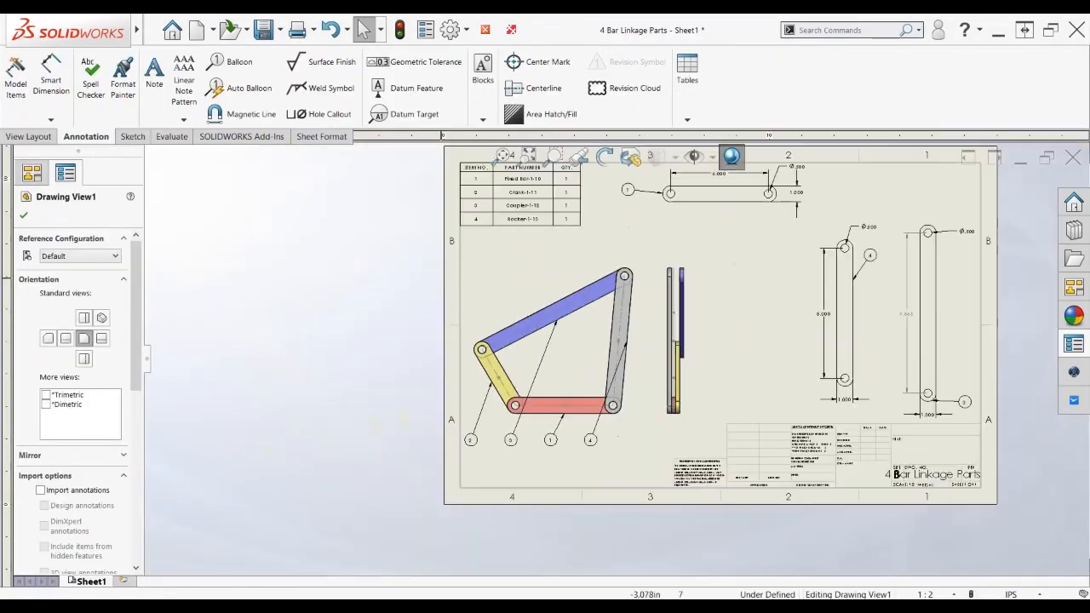
pyautogui.click(31, 136)
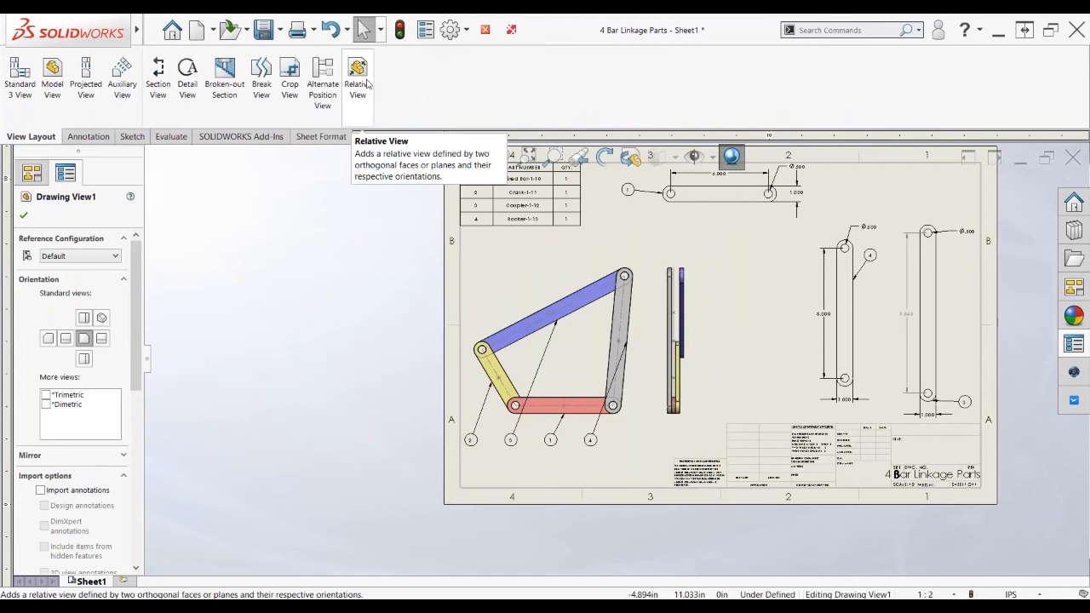
# Define a relative view of Crank-1-11 with its flat face as Front and side face as Top
pyautogui.click(366, 83)
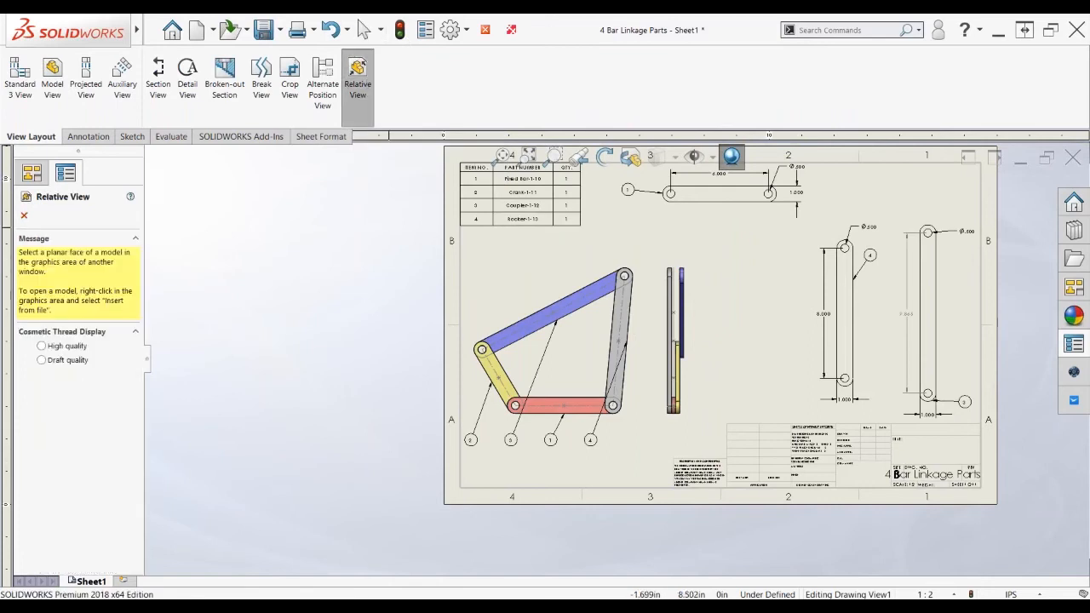
pyautogui.hotkey('ctrl', 'Tab')
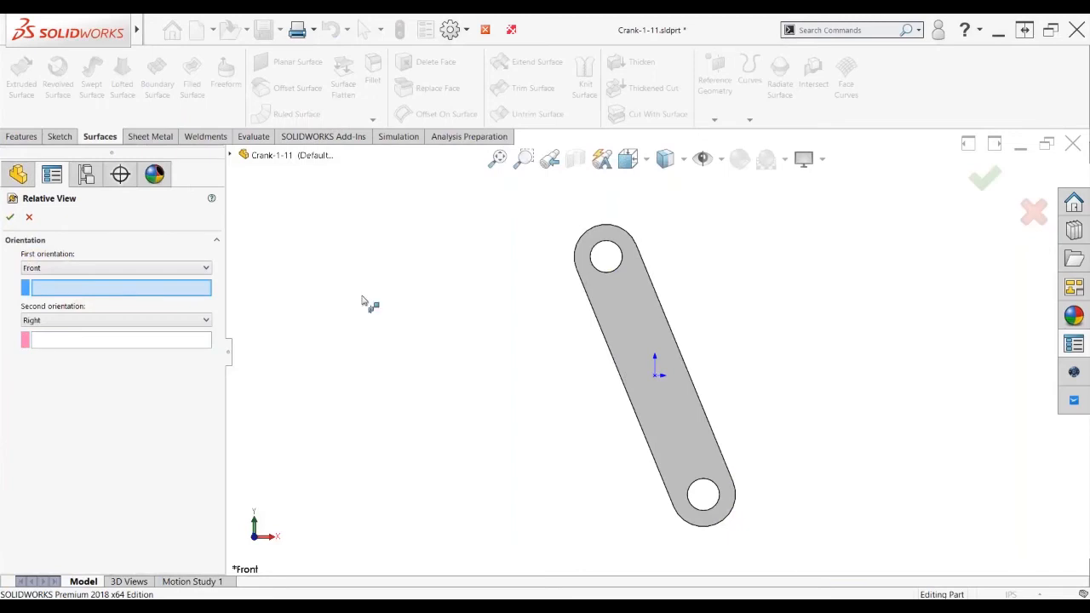
pyautogui.click(628, 325)
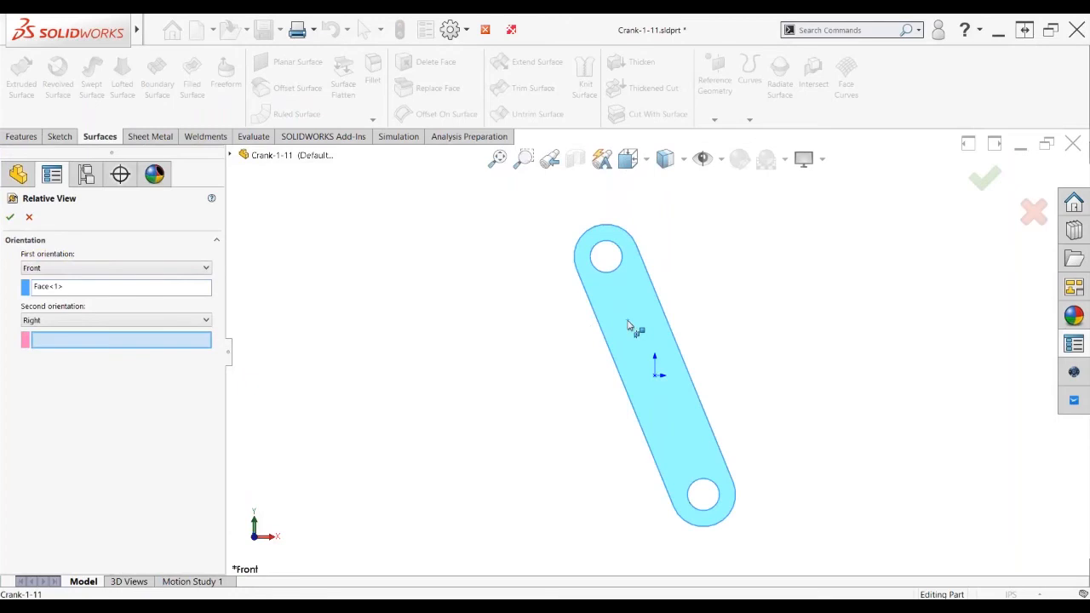
pyautogui.click(85, 321)
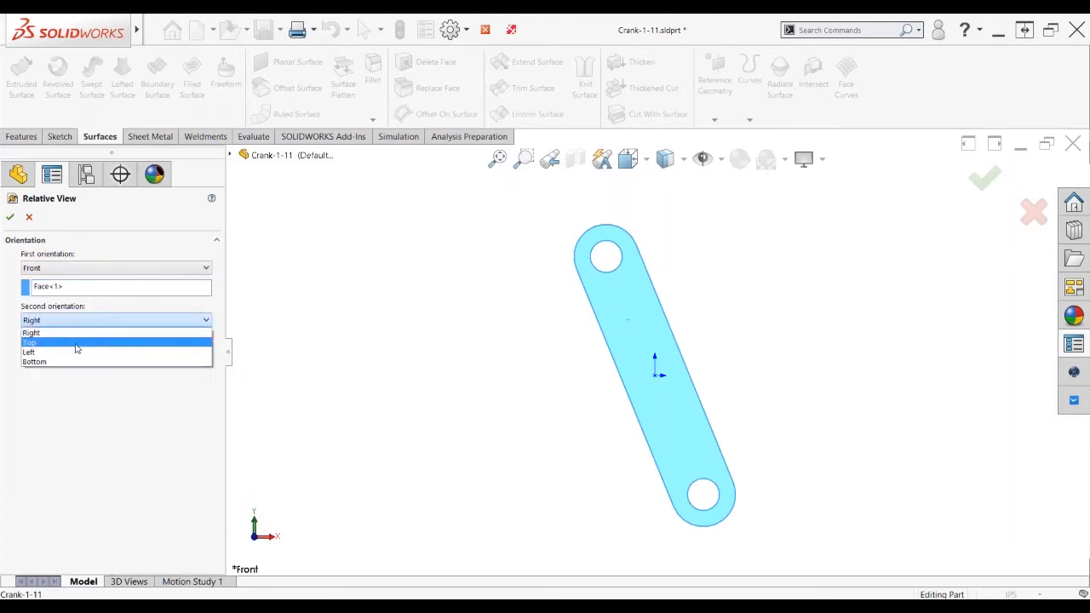
pyautogui.click(73, 343)
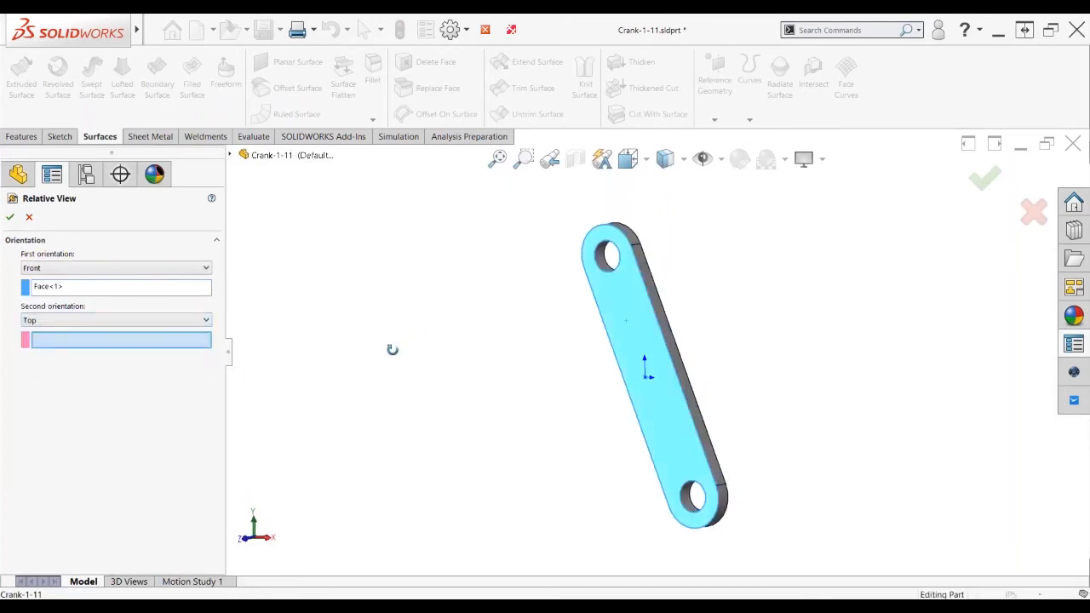
pyautogui.click(668, 358)
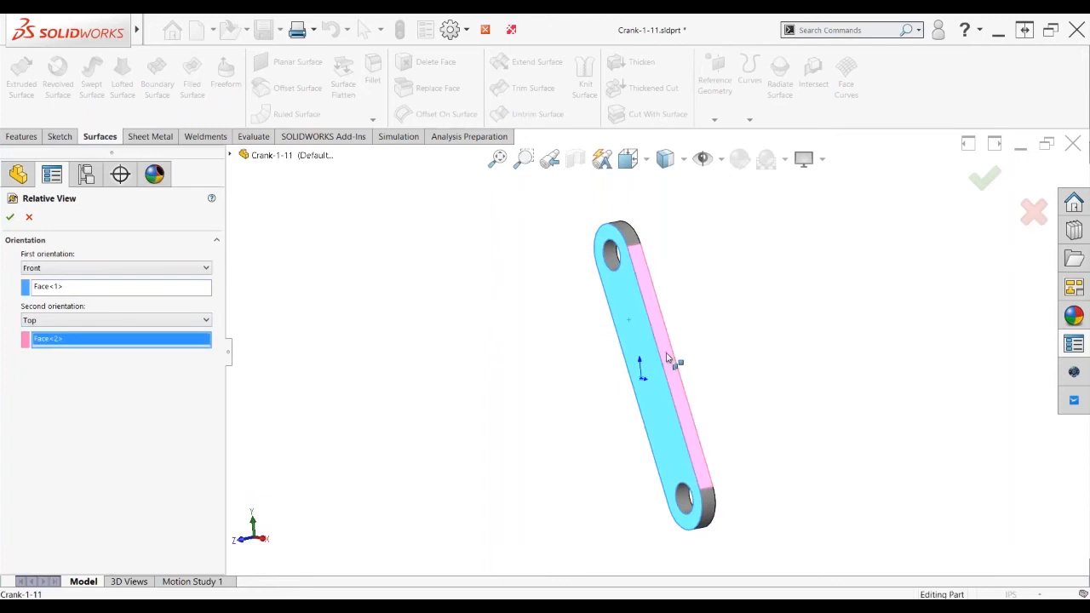
pyautogui.click(10, 218)
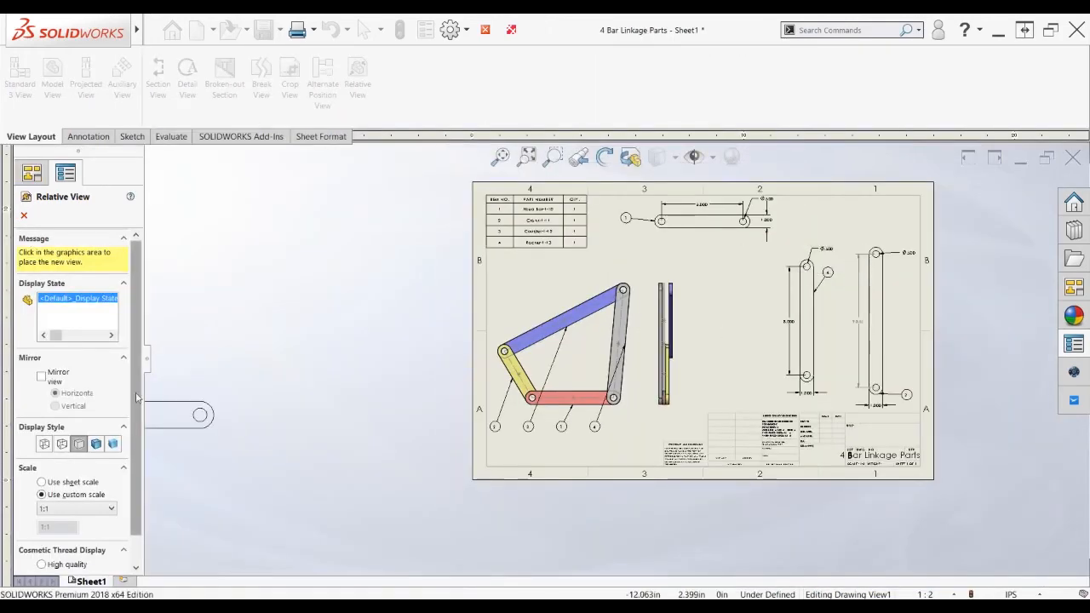
# Place the relative crank view at sheet scale in the sheet's upper right
pyautogui.click(41, 482)
pyautogui.click(843, 221)
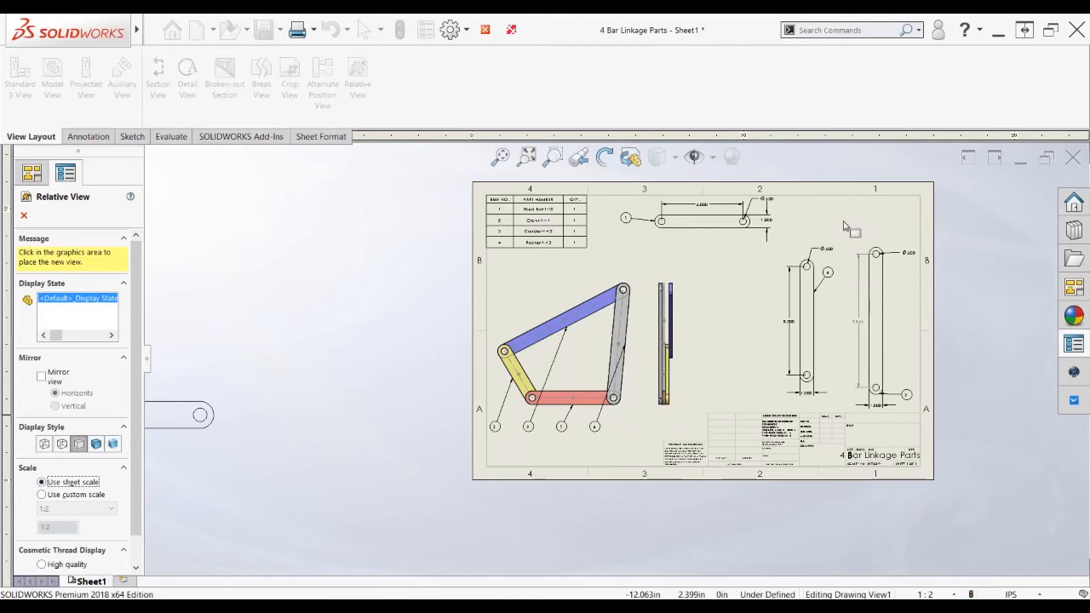
pyautogui.click(307, 342)
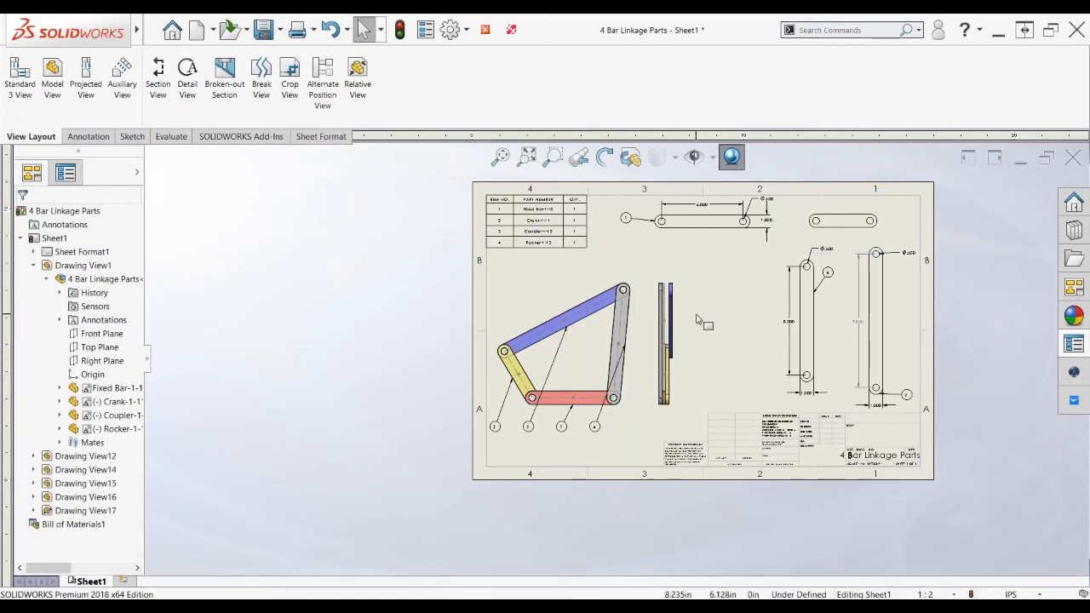
# Zoom in, start a circular detail outline on the linkage side view, then cancel it
pyautogui.scroll(-1, 697, 322)
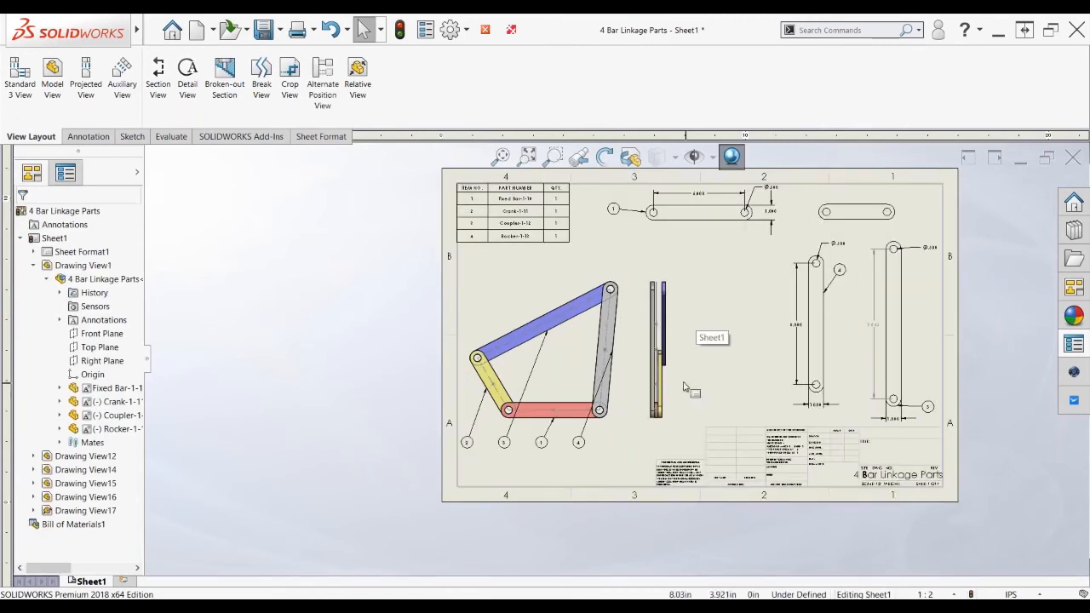
pyautogui.scroll(-1, 680, 372)
pyautogui.scroll(-1, 680, 372)
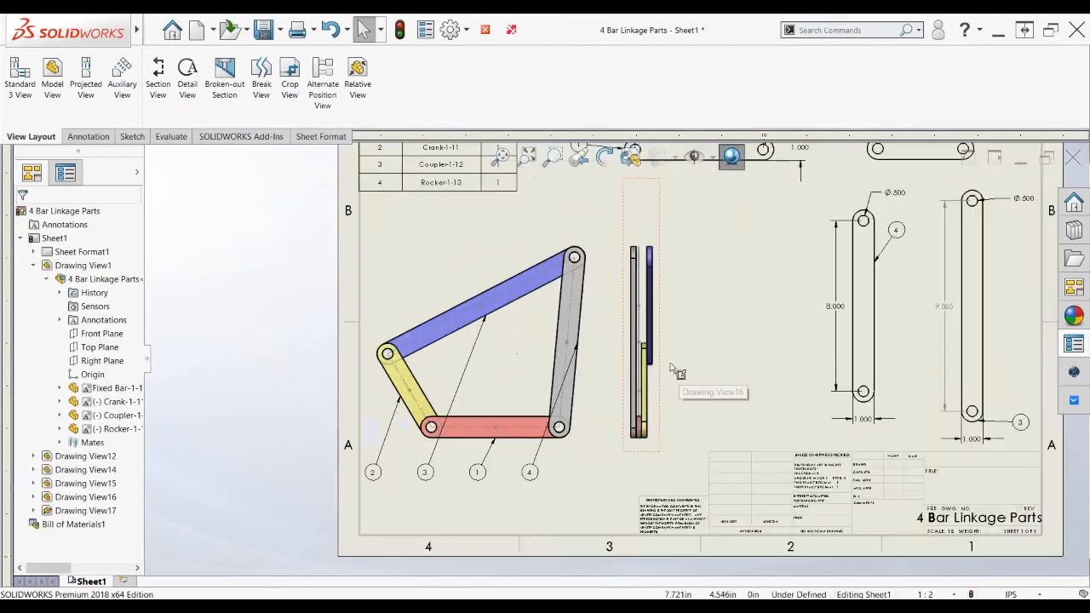
pyautogui.scroll(-1, 663, 386)
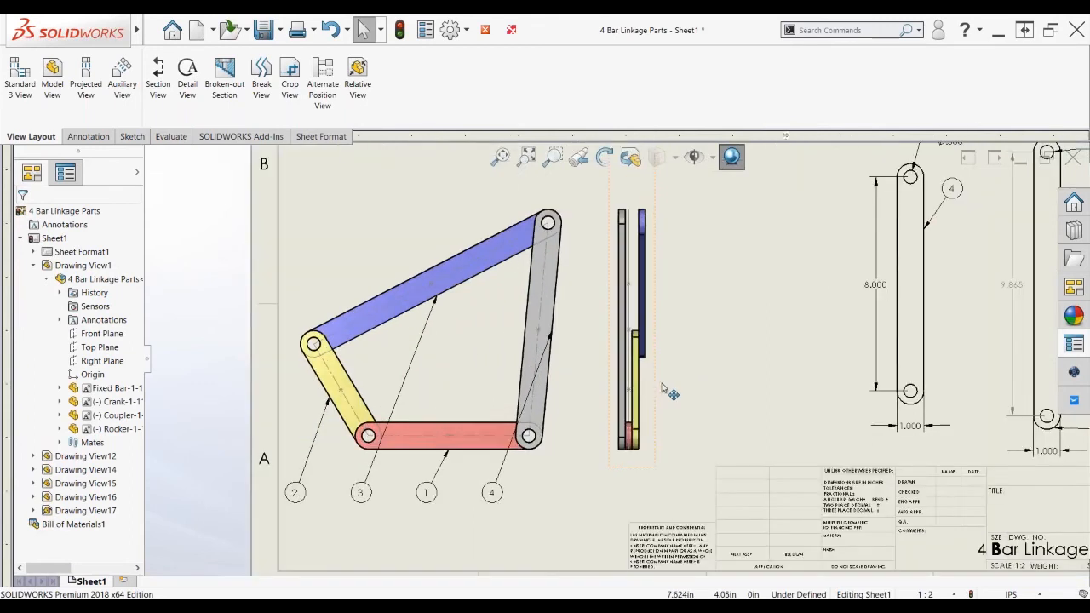
pyautogui.scroll(-1, 678, 393)
pyautogui.click(188, 77)
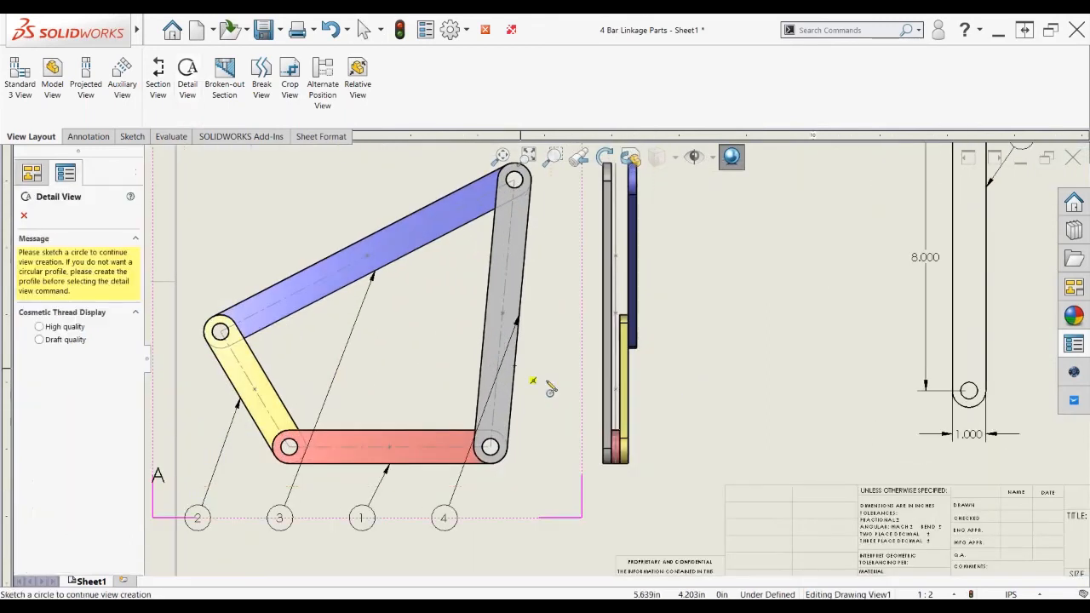
pyautogui.click(616, 390)
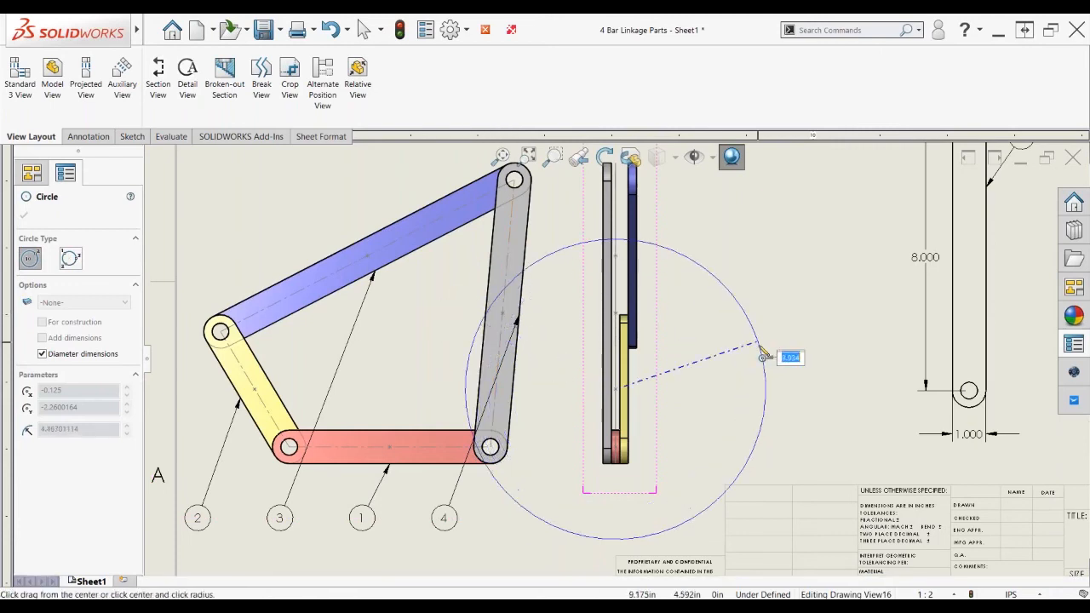
pyautogui.press('Escape')
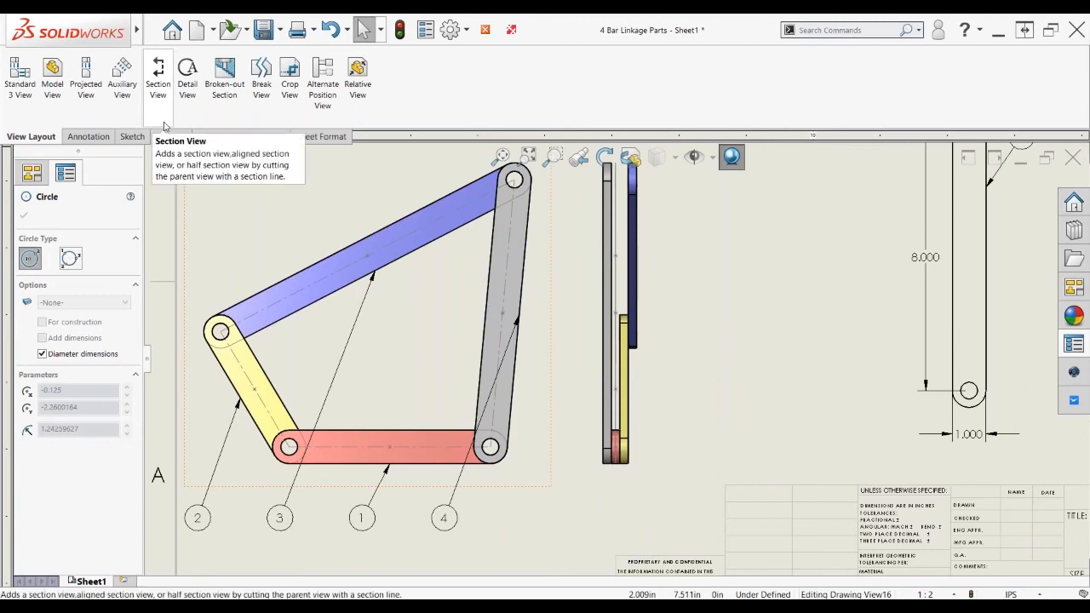
# Draw a corner rectangle around the lower part of the linkage side view
pyautogui.click(132, 137)
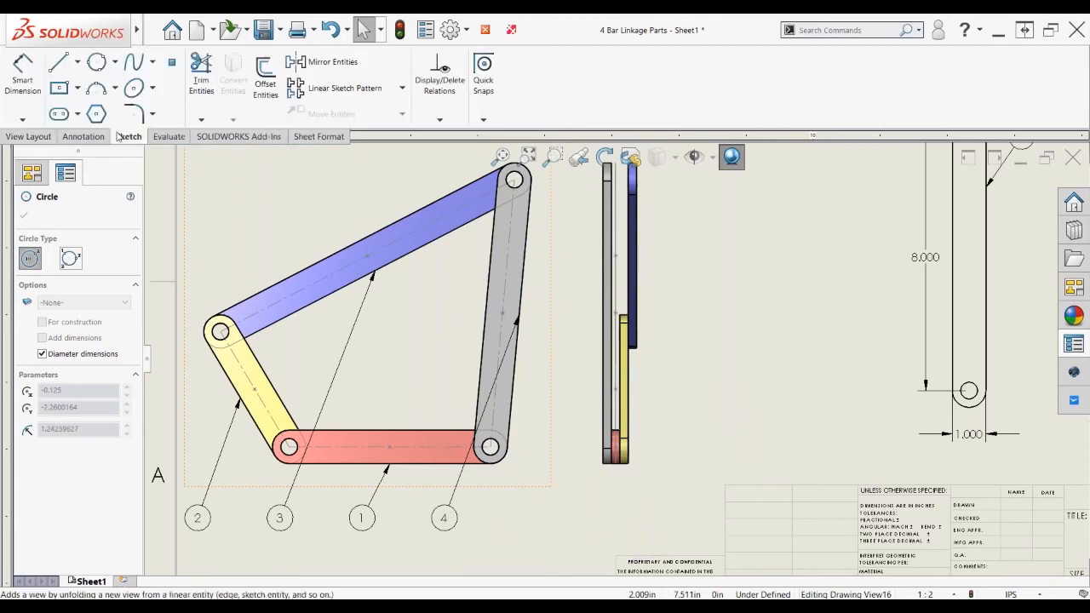
pyautogui.click(59, 89)
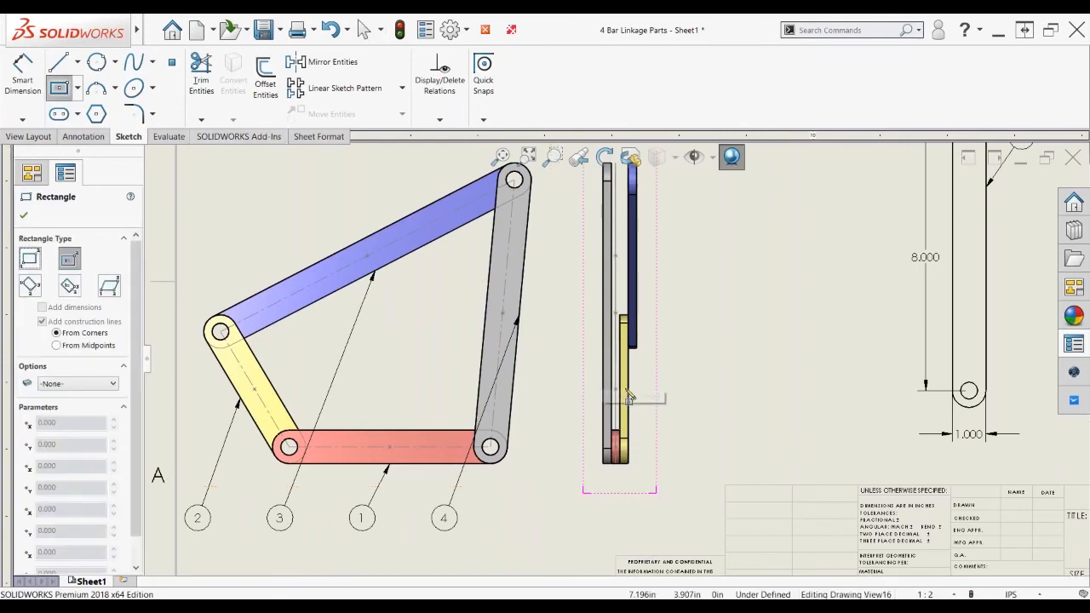
pyautogui.click(615, 389)
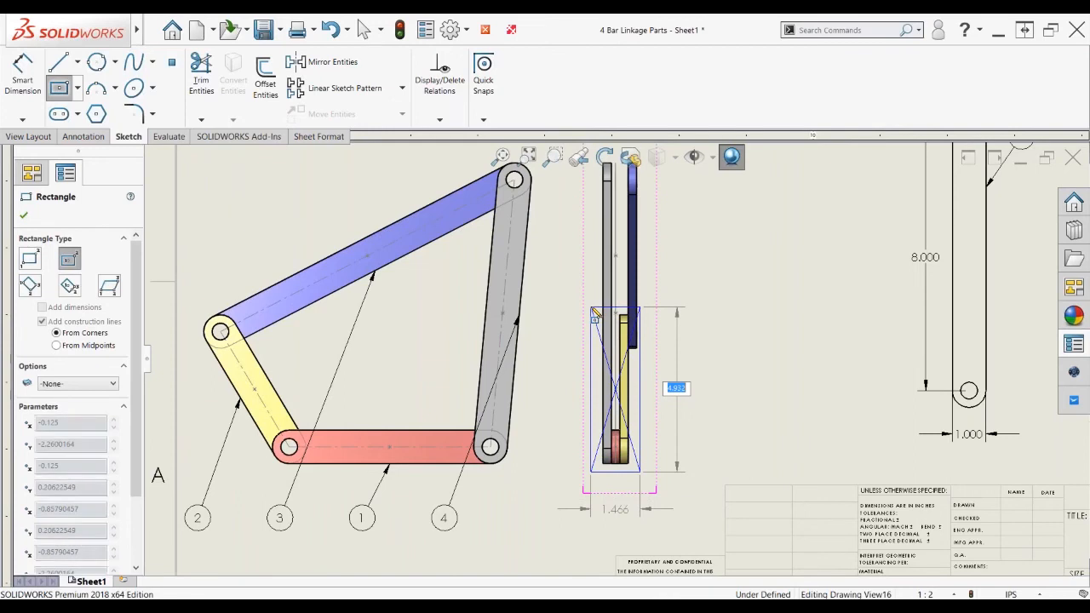
pyautogui.click(595, 311)
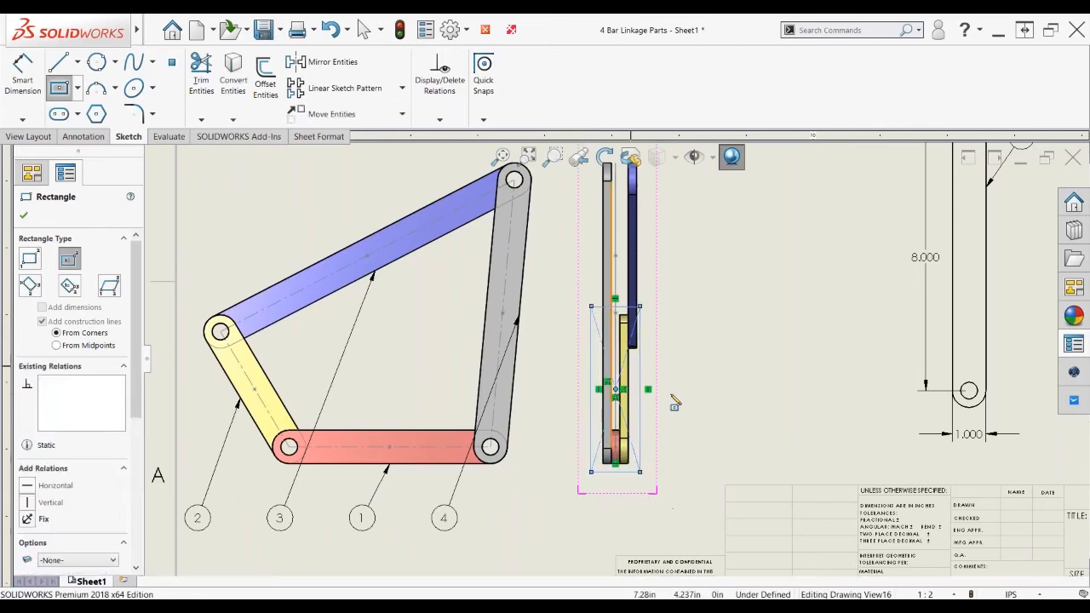
pyautogui.click(28, 138)
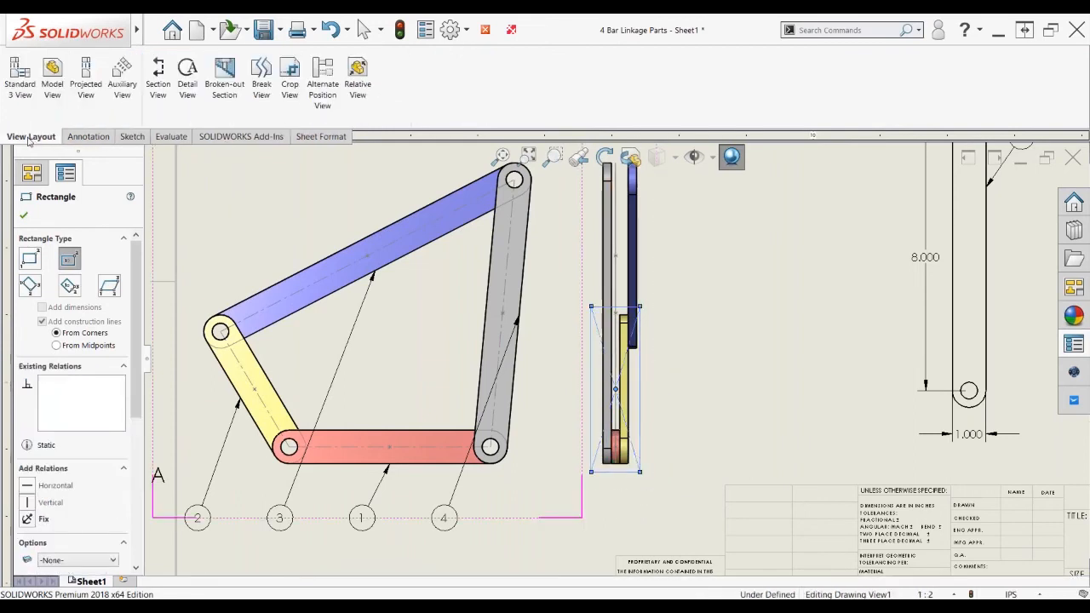
pyautogui.click(188, 75)
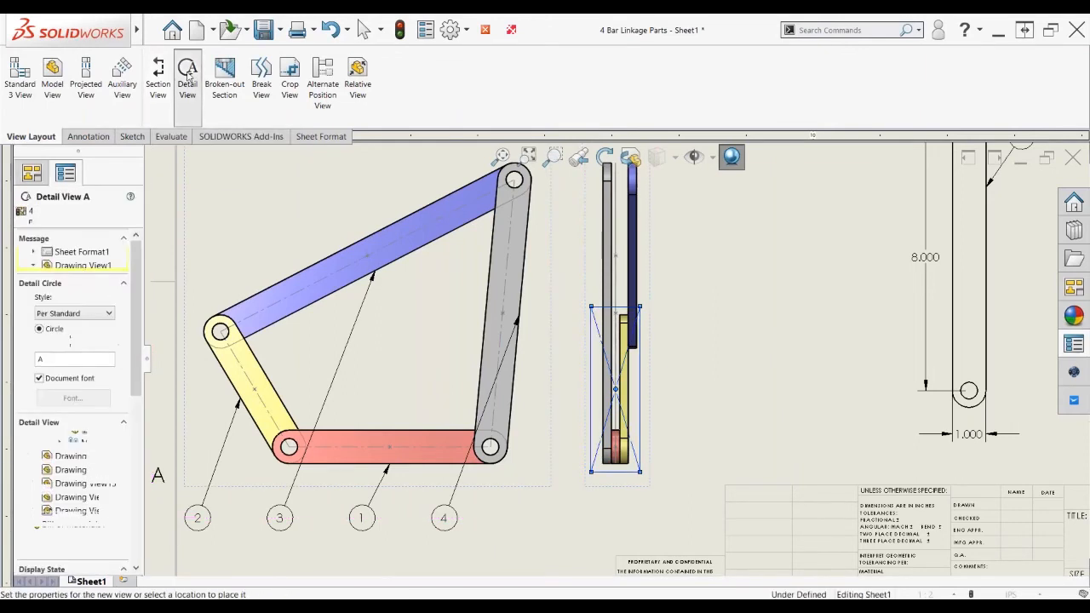
# Create Detail View A from the rectangle and place it right of the side view
pyautogui.click(616, 389)
pyautogui.click(696, 366)
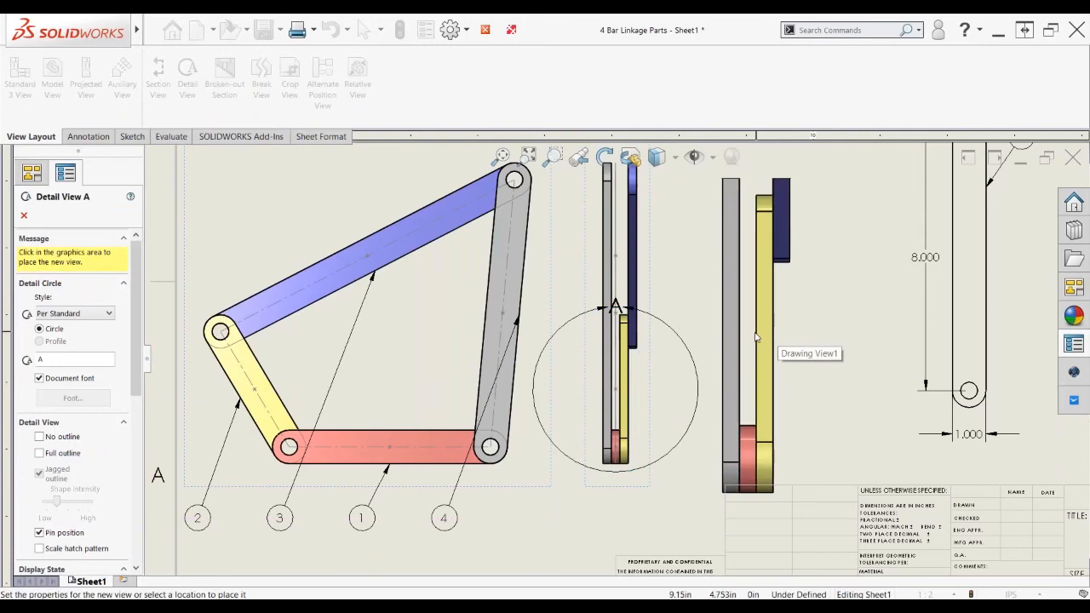
pyautogui.scroll(2, 755, 338)
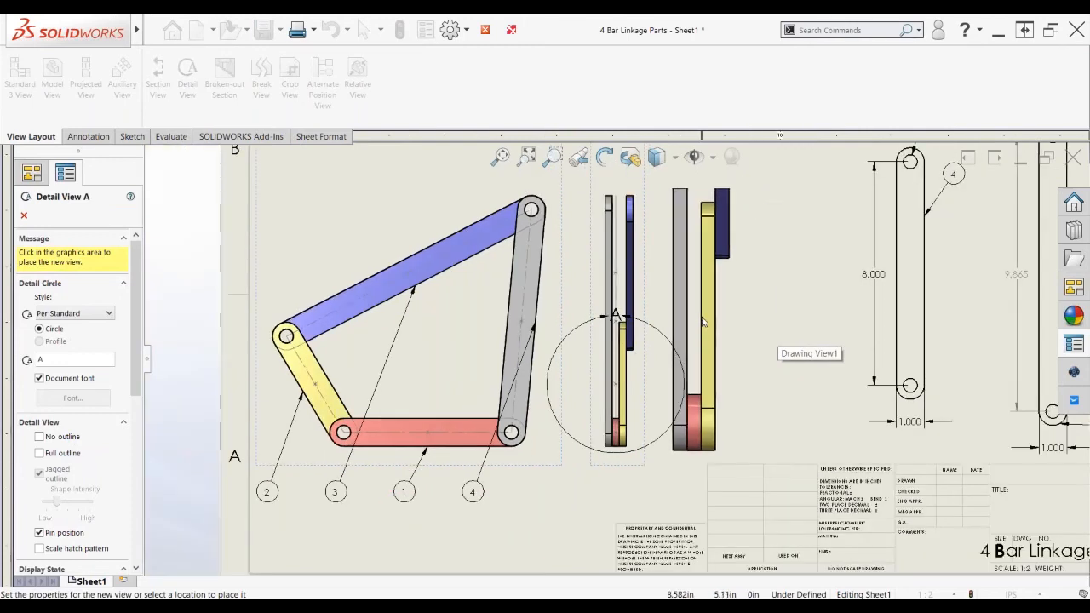
pyautogui.click(704, 322)
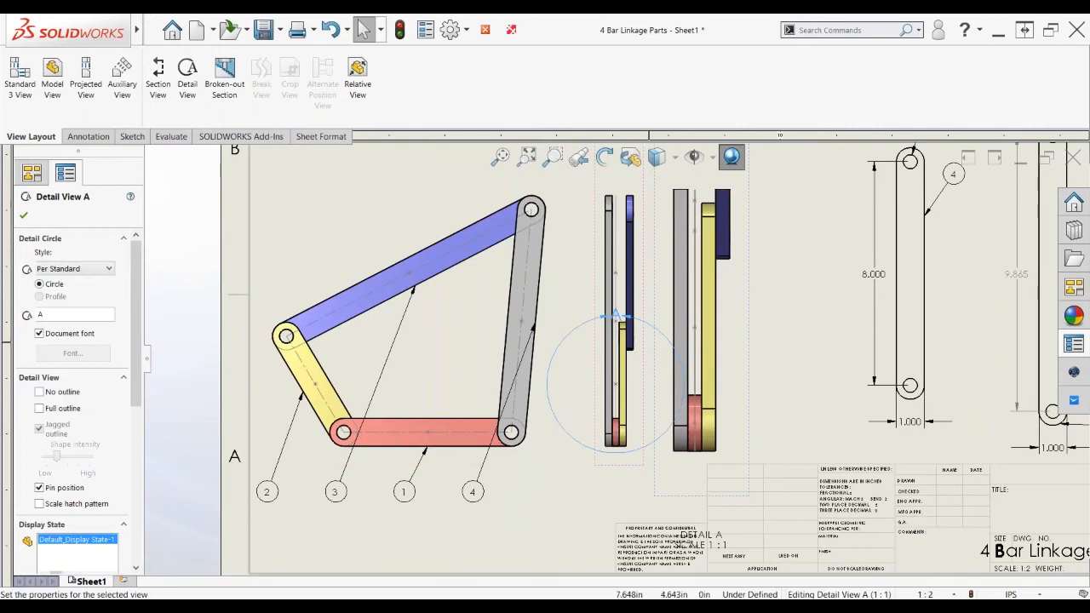
# Give detail A a rectangle Profile outline and drag its A label left on a leader
pyautogui.click(661, 339)
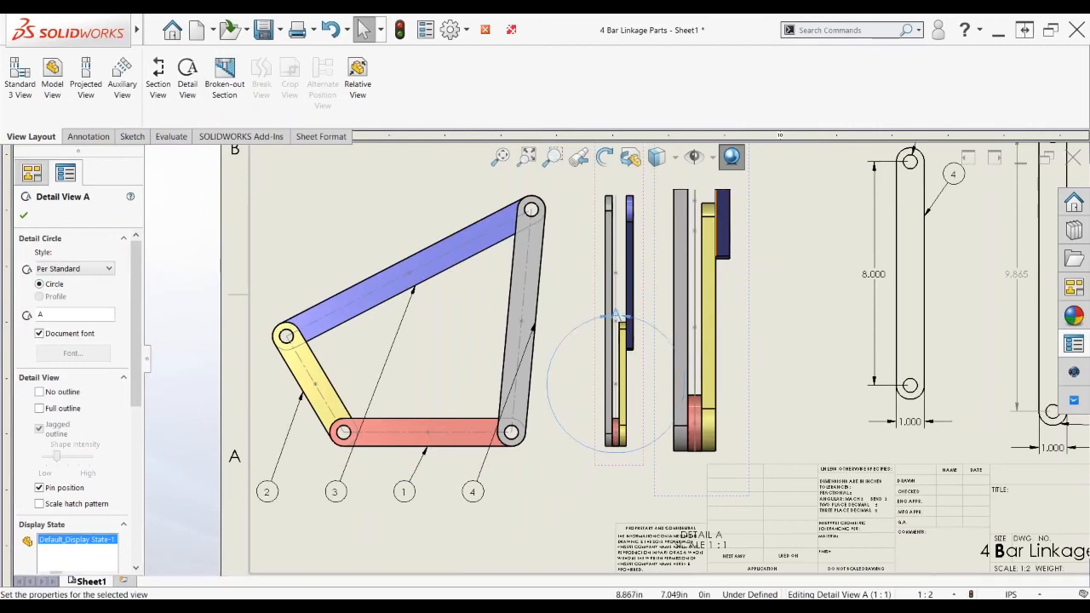
pyautogui.scroll(-3, 681, 255)
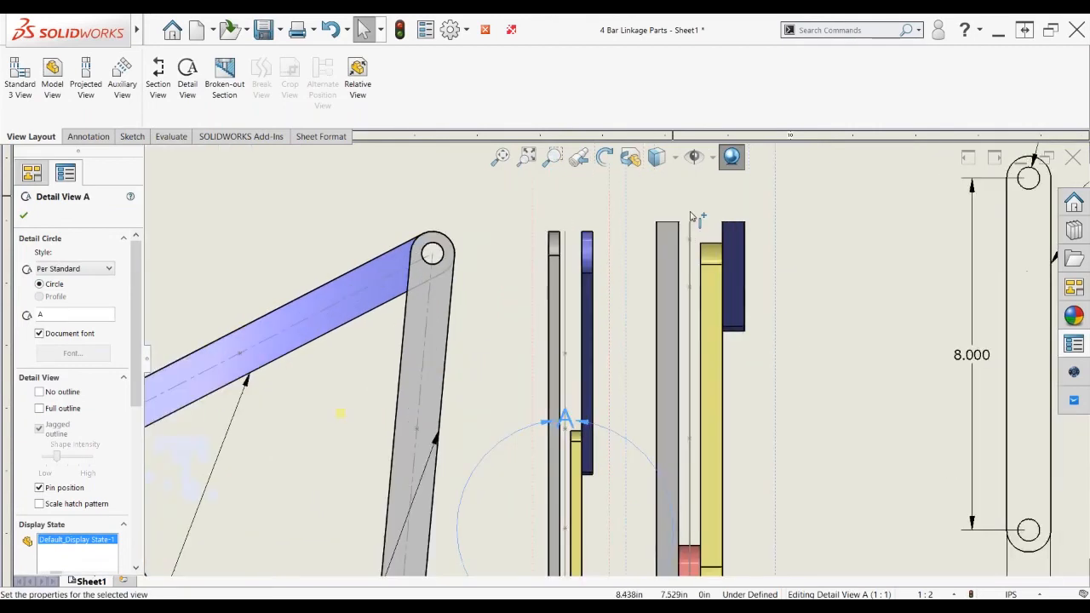
pyautogui.scroll(-3, 656, 249)
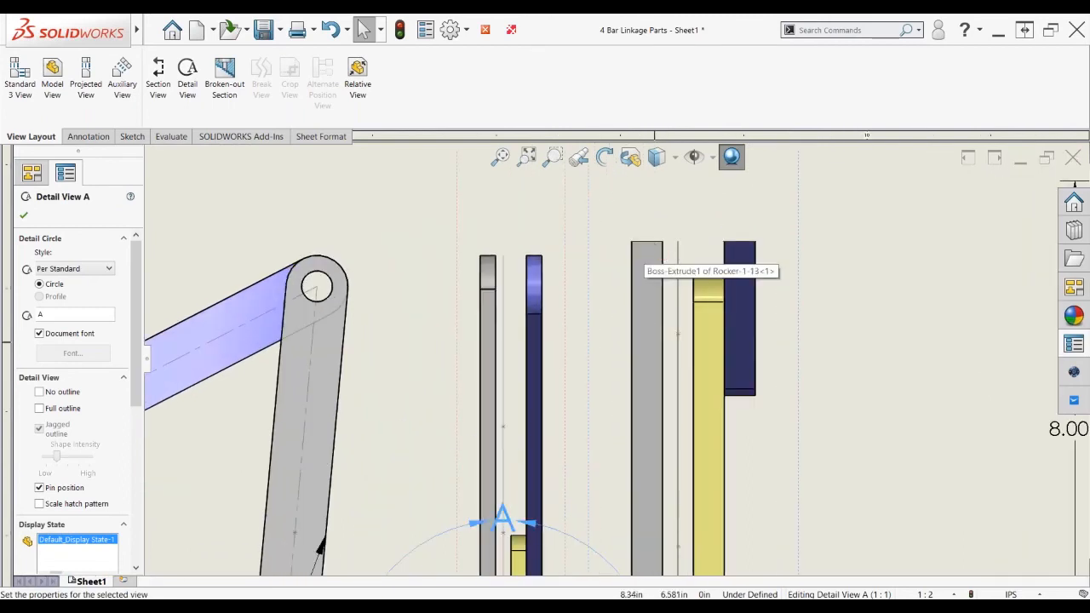
pyautogui.scroll(4, 665, 341)
pyautogui.scroll(2, 665, 341)
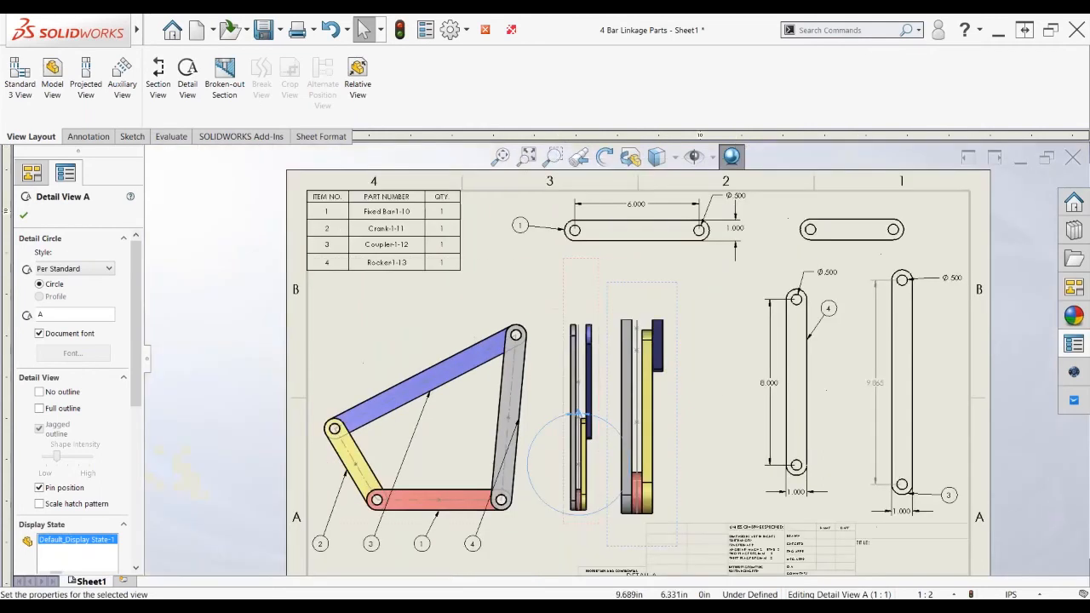
pyautogui.click(93, 271)
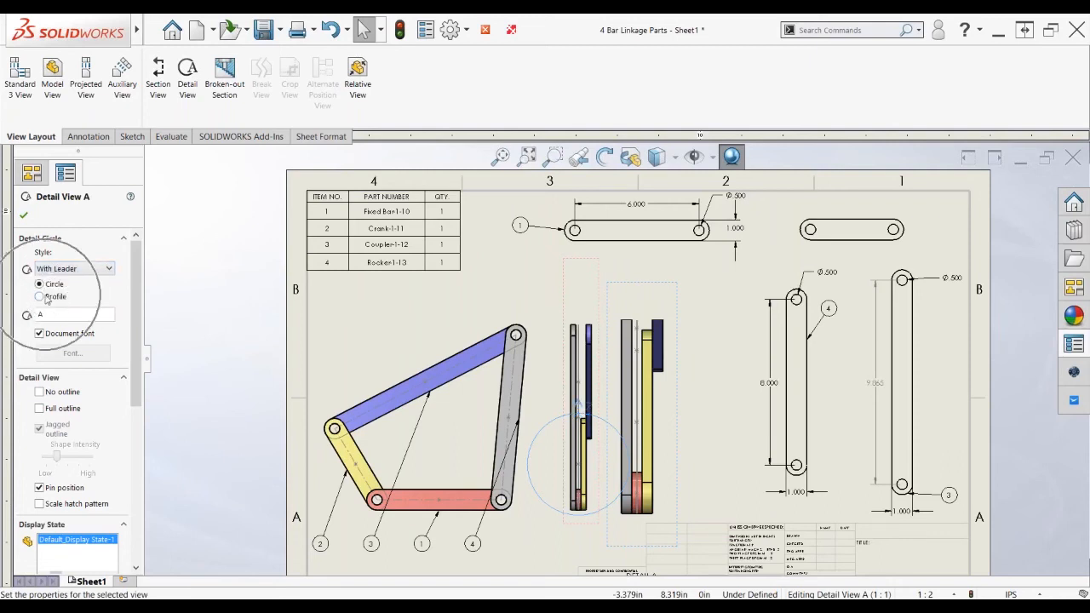
pyautogui.click(40, 296)
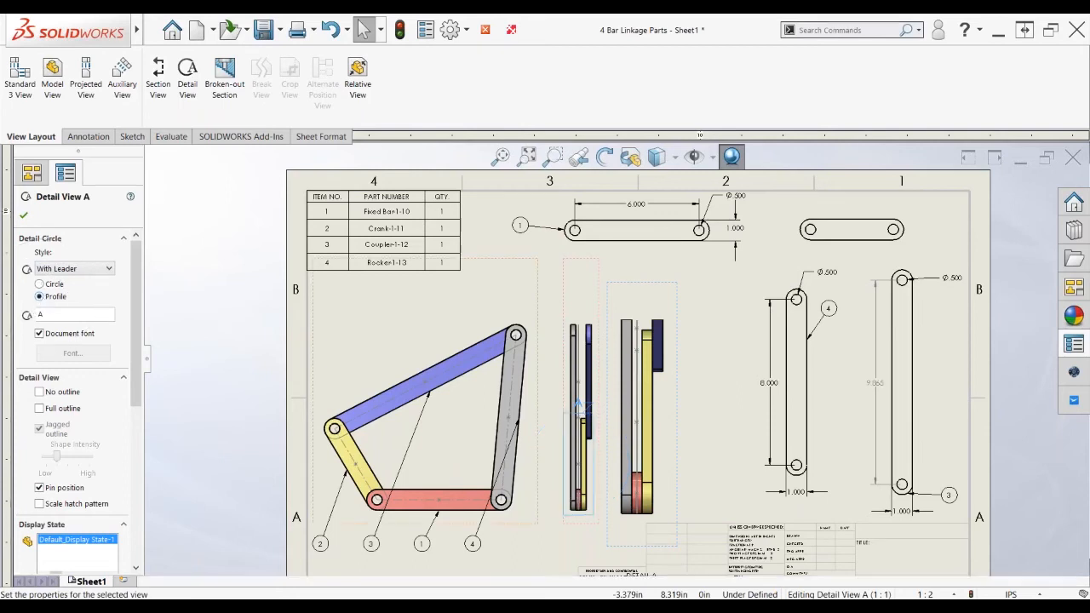
pyautogui.moveTo(580, 407); pyautogui.dragTo(536, 400)
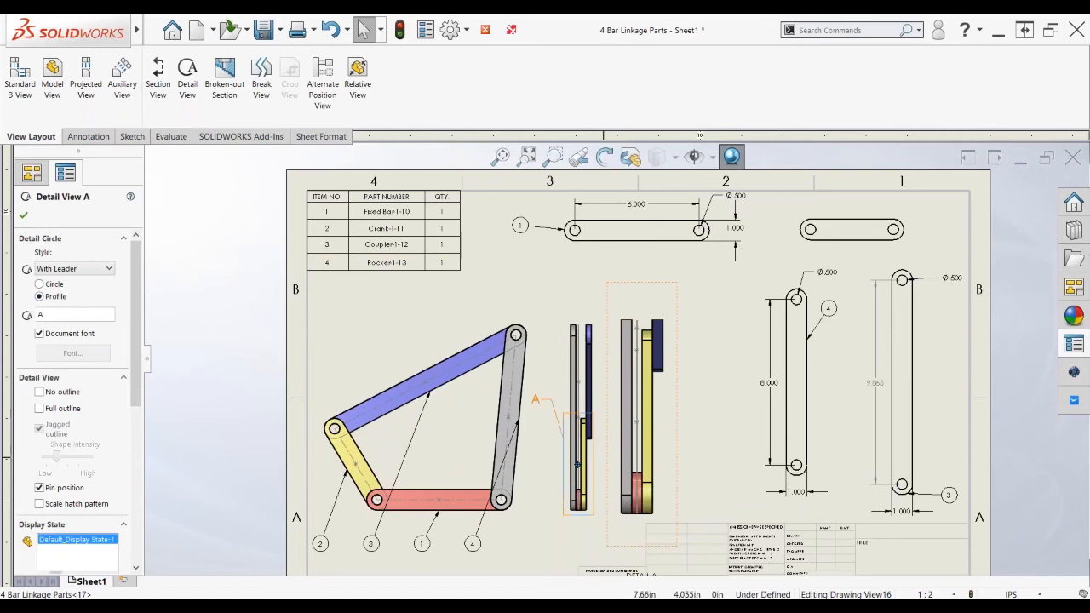
pyautogui.scroll(-1, 576, 464)
pyautogui.scroll(-1, 580, 464)
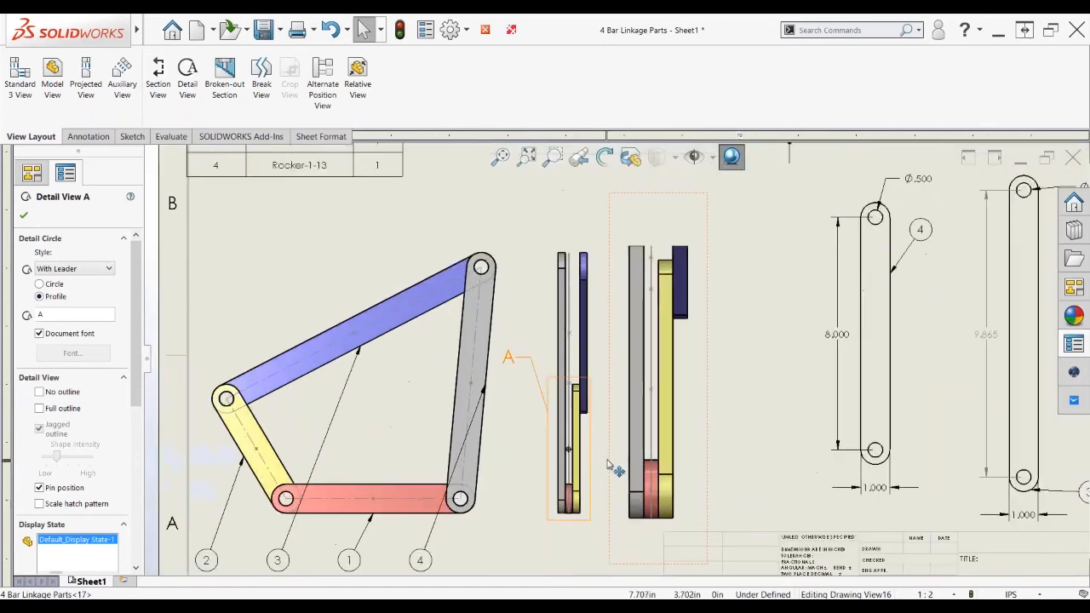
pyautogui.scroll(-1, 608, 460)
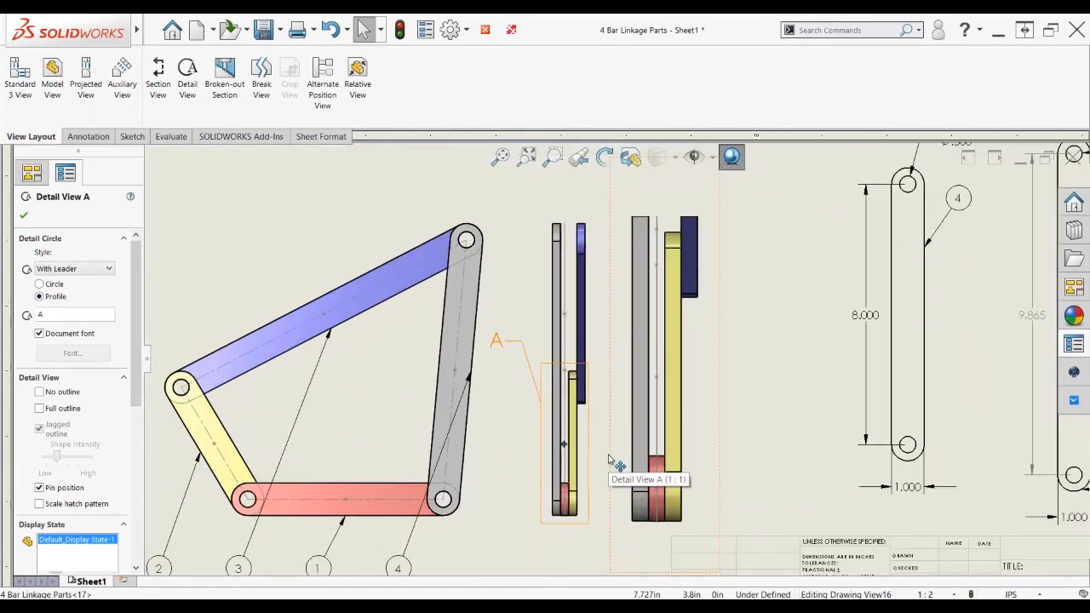
pyautogui.scroll(2, 609, 459)
pyautogui.click(632, 451)
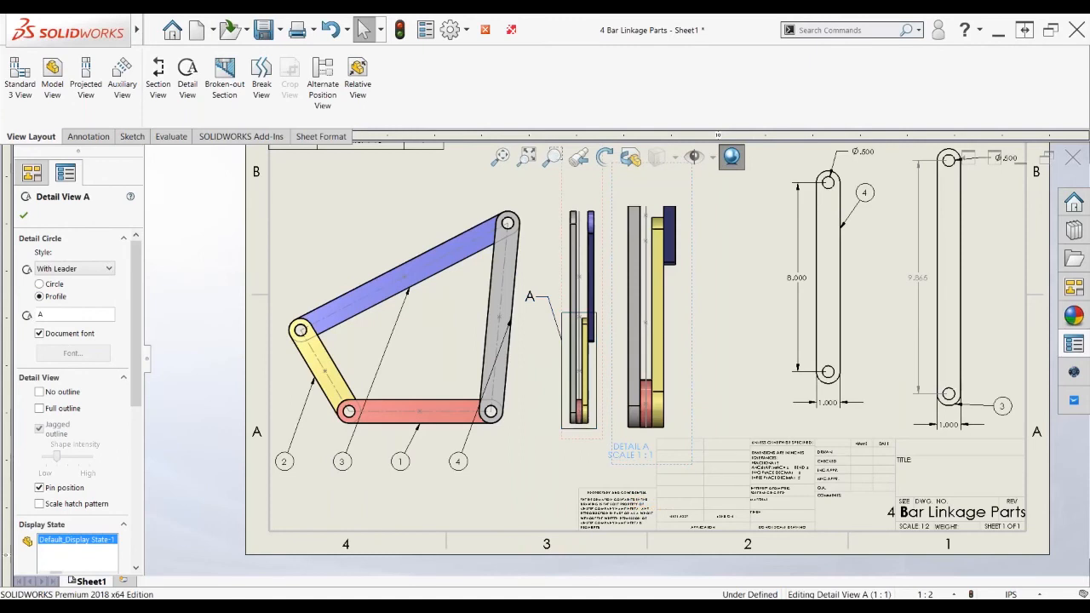
pyautogui.click(538, 471)
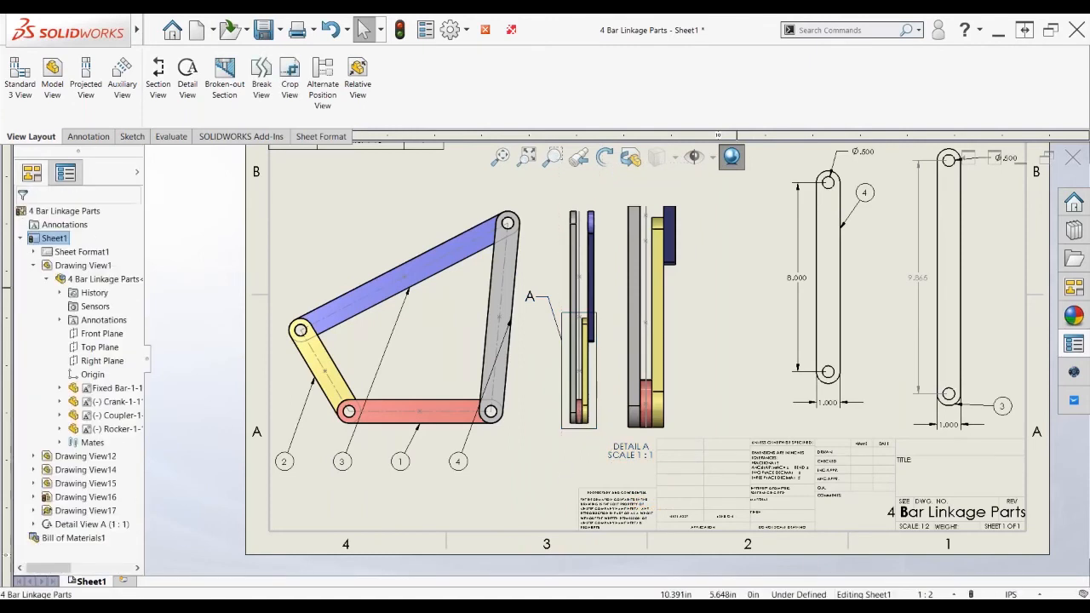
# Start a note with its leader on the dark blue part and the box to the right
pyautogui.click(88, 136)
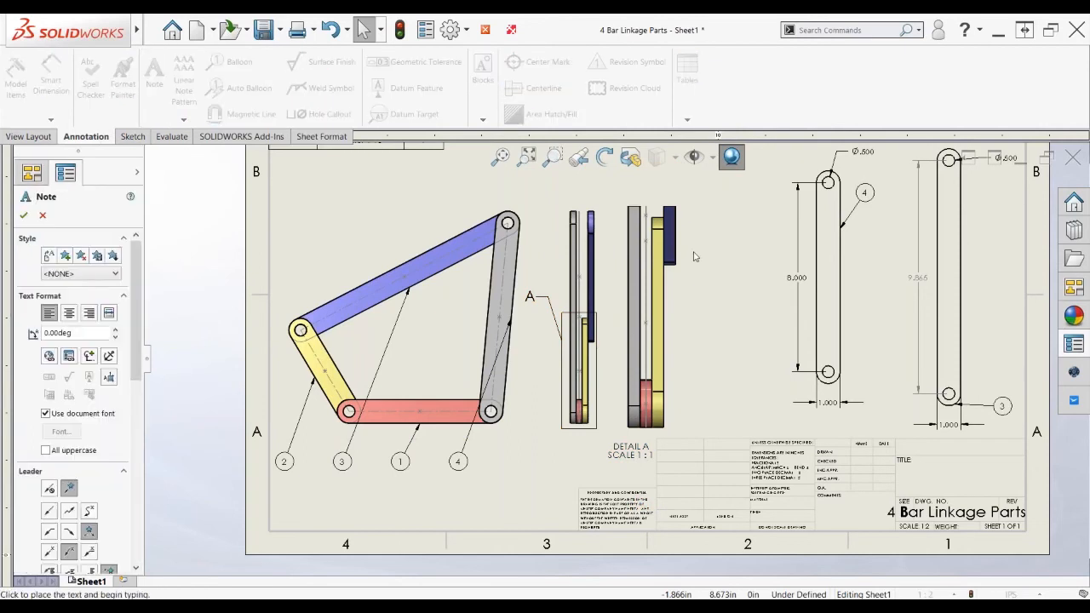
pyautogui.scroll(-3, 695, 255)
pyautogui.scroll(-3, 723, 185)
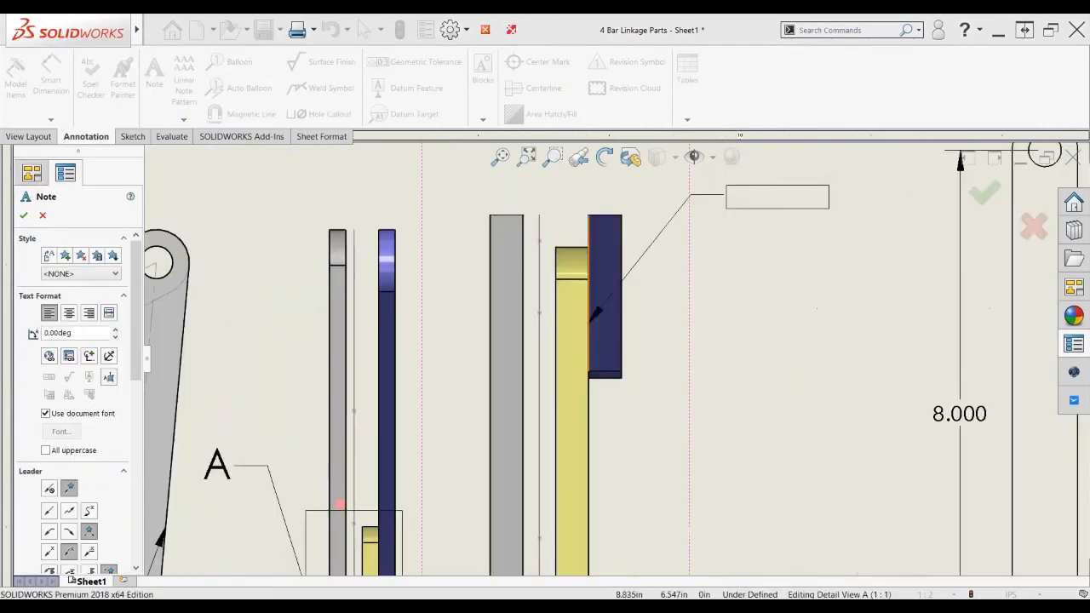
pyautogui.click(596, 332)
pyautogui.click(735, 417)
pyautogui.moveTo(736, 417); pyautogui.dragTo(694, 411)
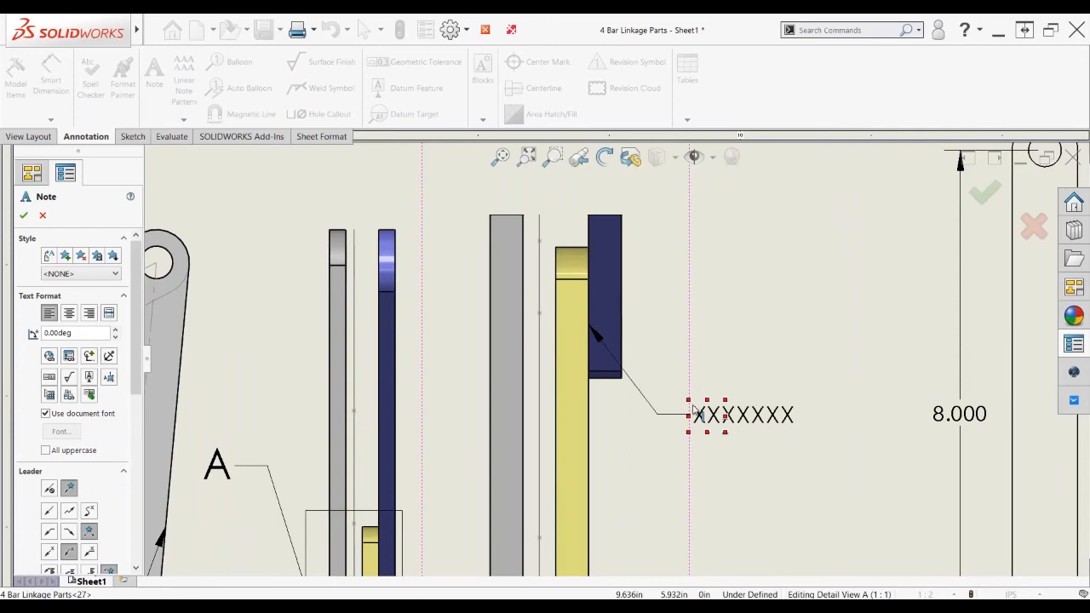
pyautogui.click(694, 412)
# Enter the note text 'LEAVE ROOM' / 'FOR BUSHING' on two lines and finish the note
pyautogui.write('LEAVE ROOM')
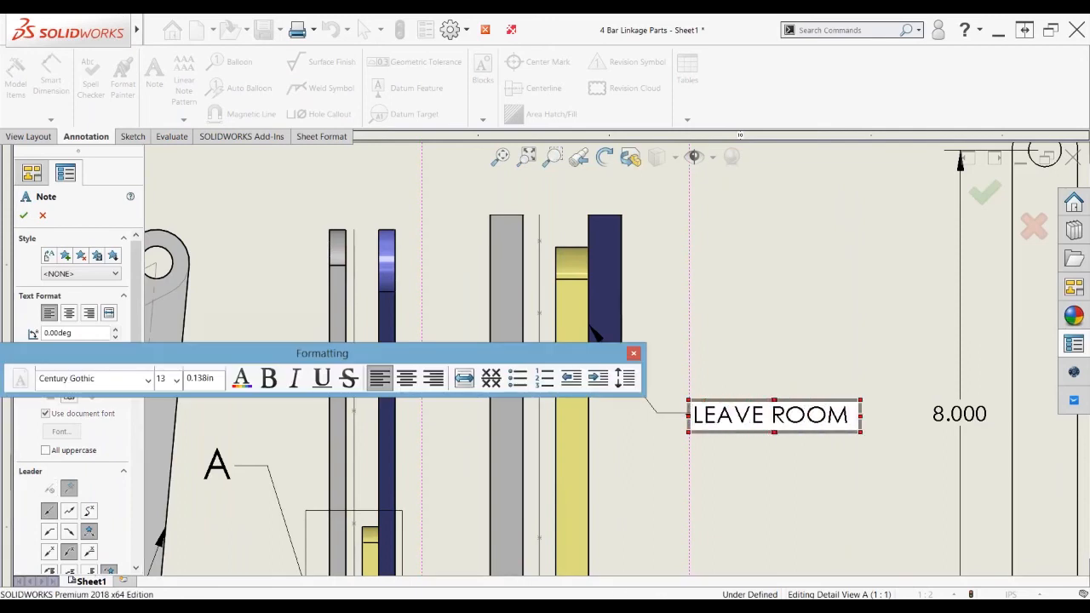
pyautogui.press('Return')
pyautogui.write('FOR BUSHING')
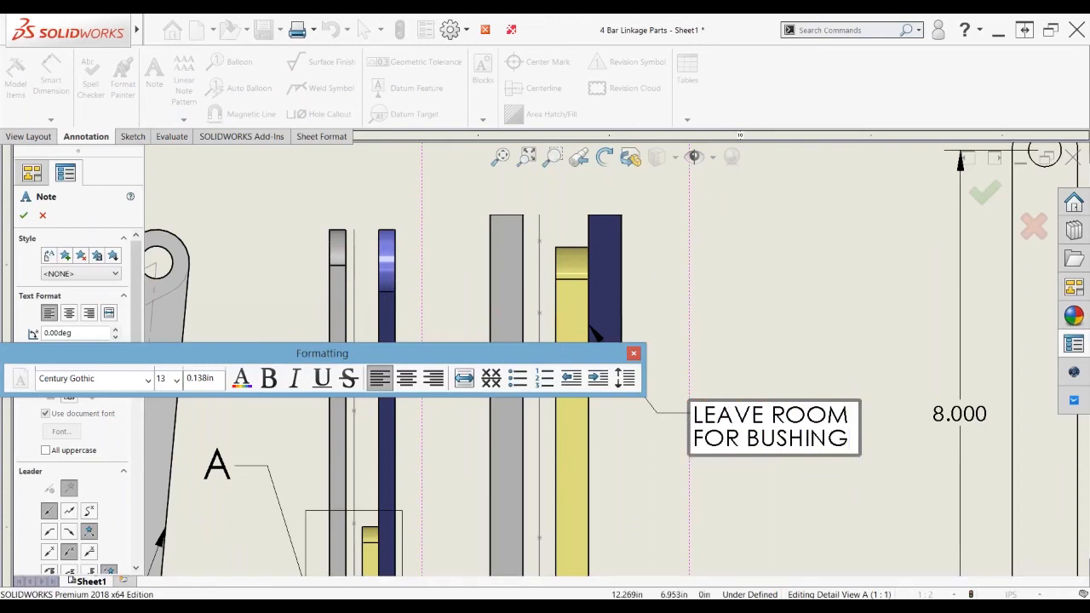
pyautogui.click(850, 320)
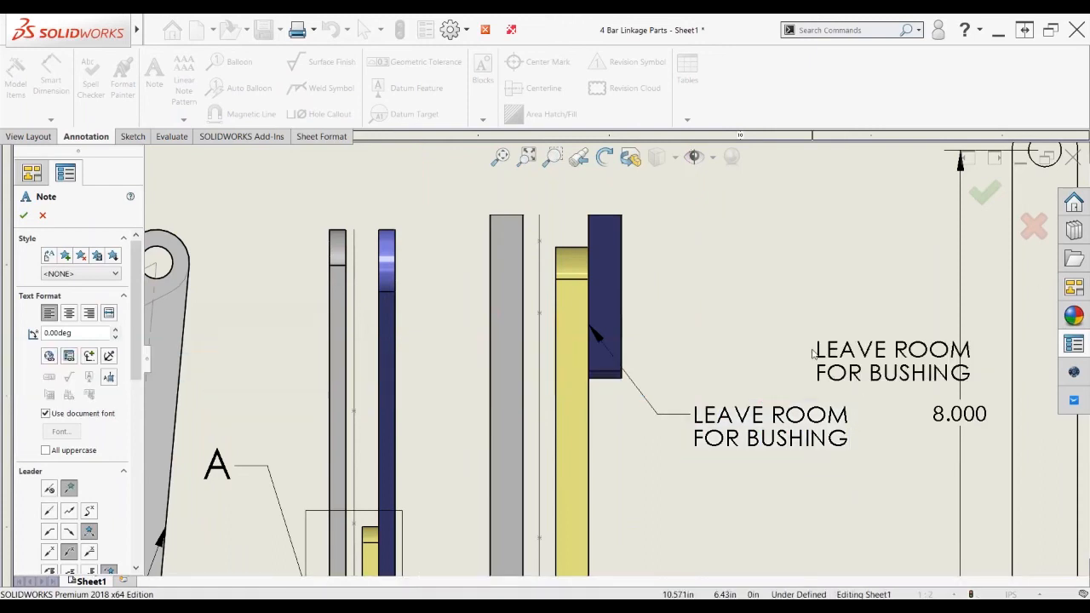
pyautogui.scroll(3, 811, 376)
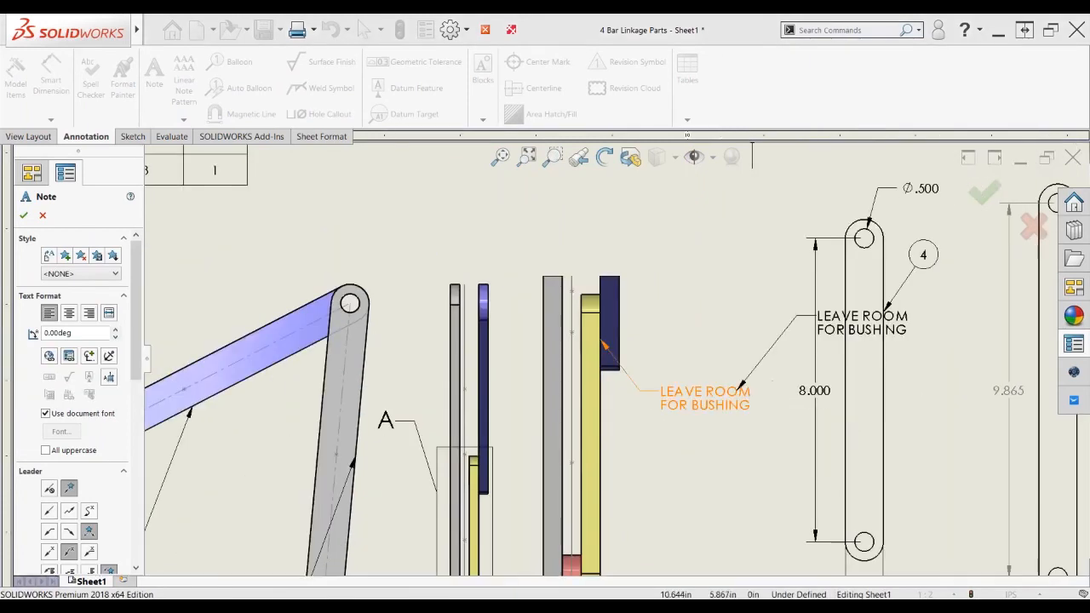
pyautogui.scroll(2, 639, 421)
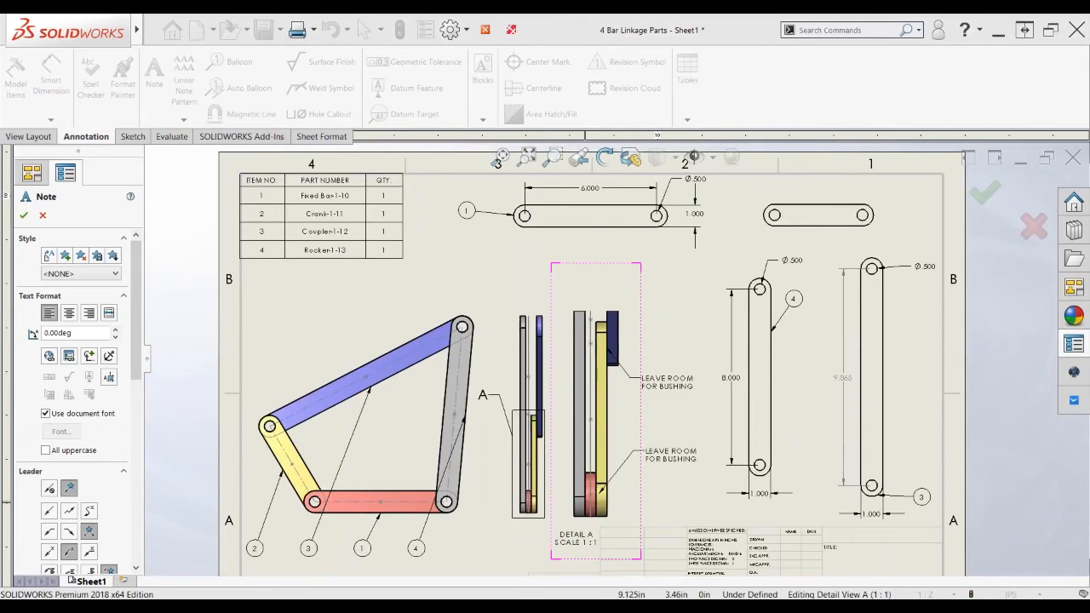
pyautogui.press('Escape')
pyautogui.click(630, 378)
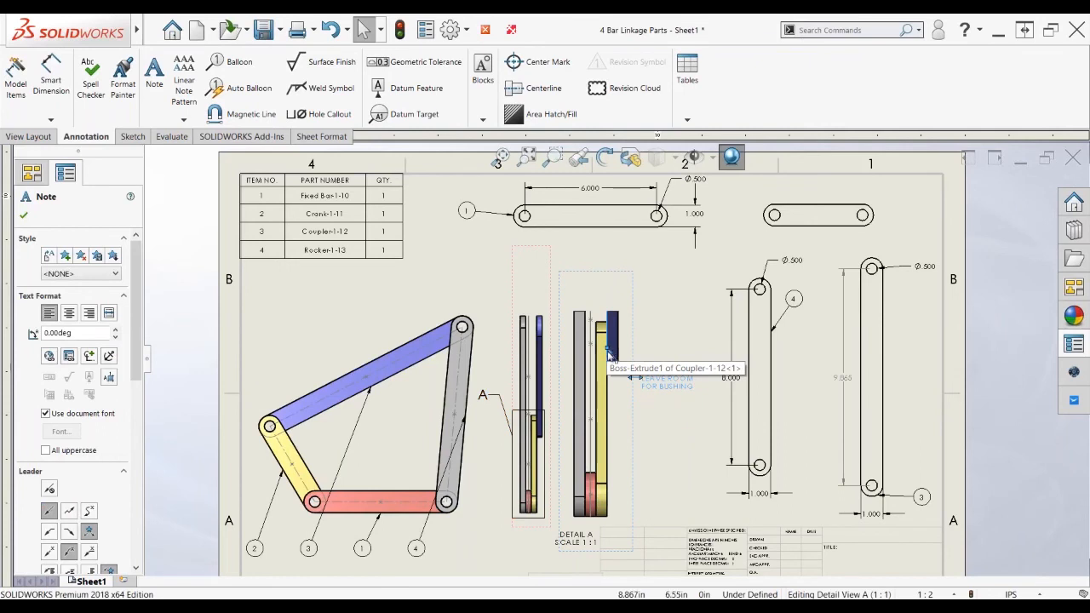
# Add a second leader from the LEAVE ROOM FOR BUSHING note to the red/yellow junction
pyautogui.keyDown('ctrl'); pyautogui.moveTo(608, 348); pyautogui.dragTo(598, 502); pyautogui.keyUp('ctrl')
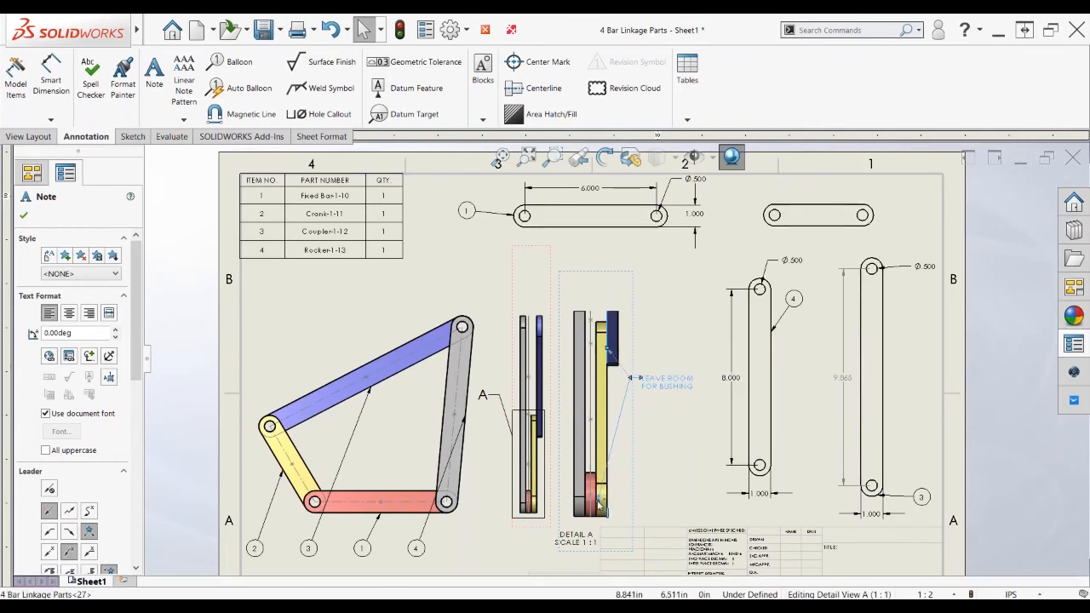
pyautogui.click(622, 492)
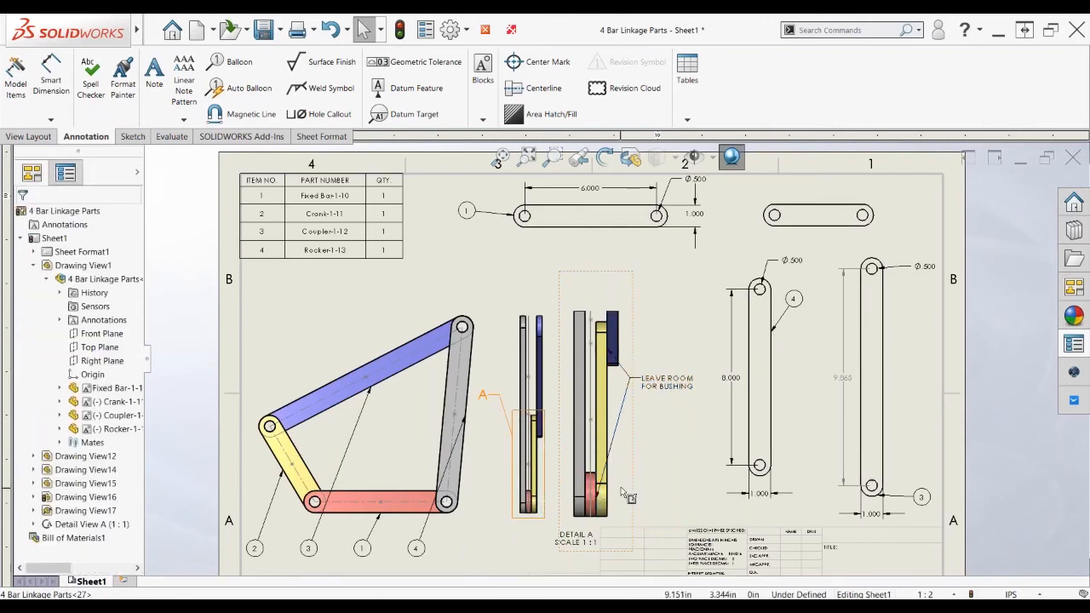
pyautogui.scroll(-3, 624, 489)
pyautogui.scroll(-1, 629, 472)
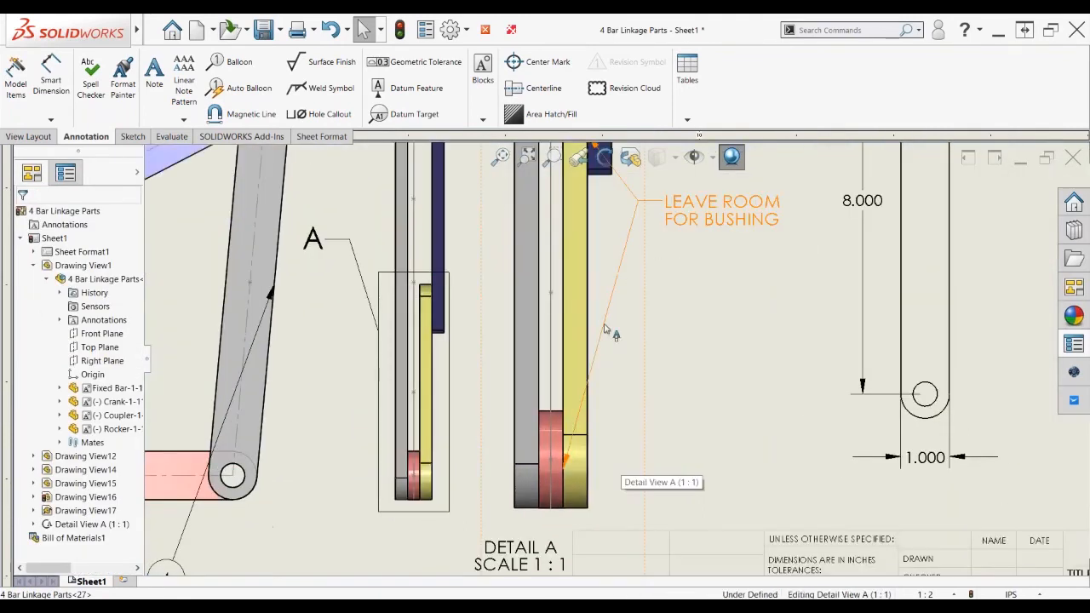
# Add another leader from the bushing note to the red part, then review the note's settings
pyautogui.click(605, 329)
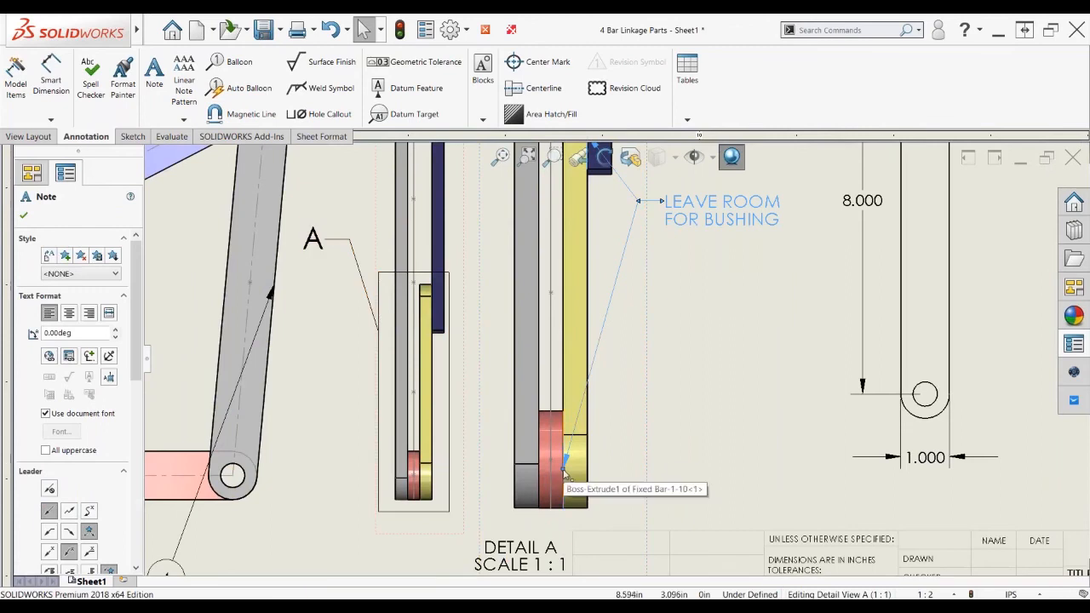
pyautogui.keyDown('ctrl'); pyautogui.moveTo(562, 467); pyautogui.dragTo(538, 469); pyautogui.keyUp('ctrl')
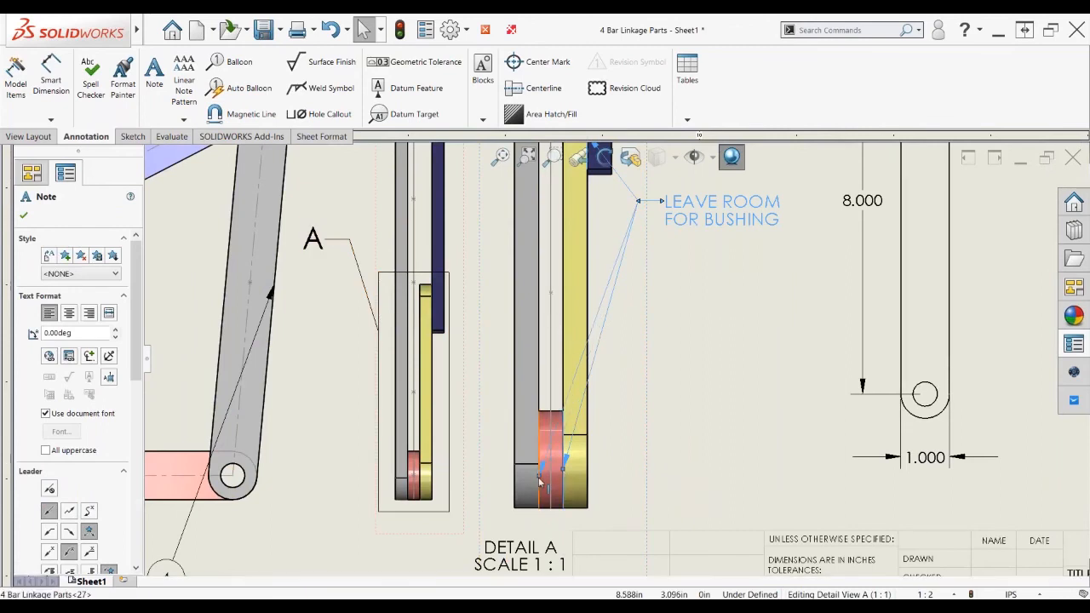
pyautogui.press('Escape')
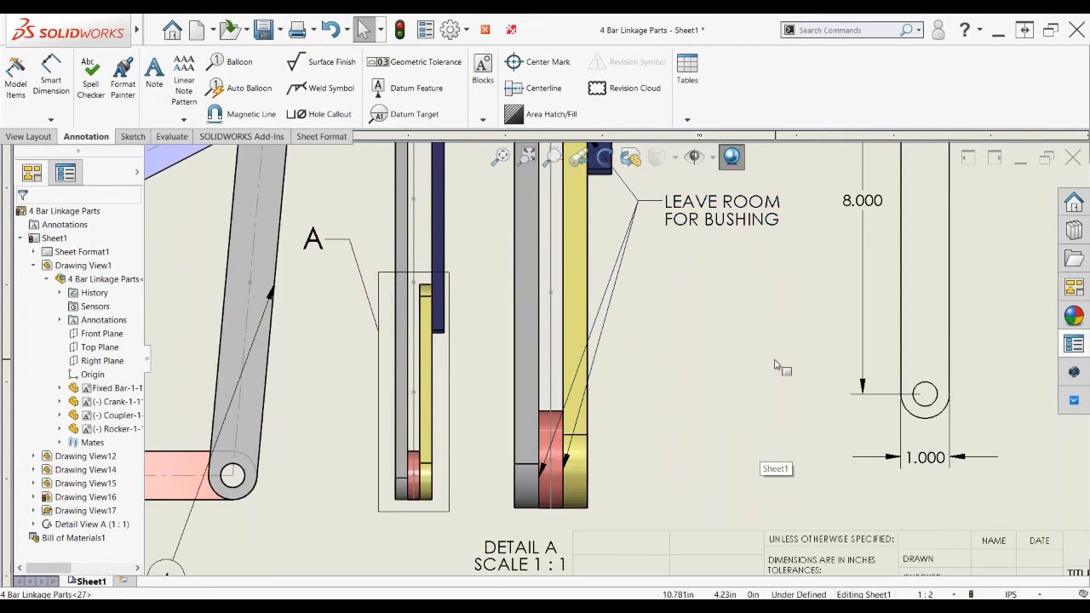
pyautogui.scroll(3, 775, 365)
pyautogui.scroll(2, 605, 357)
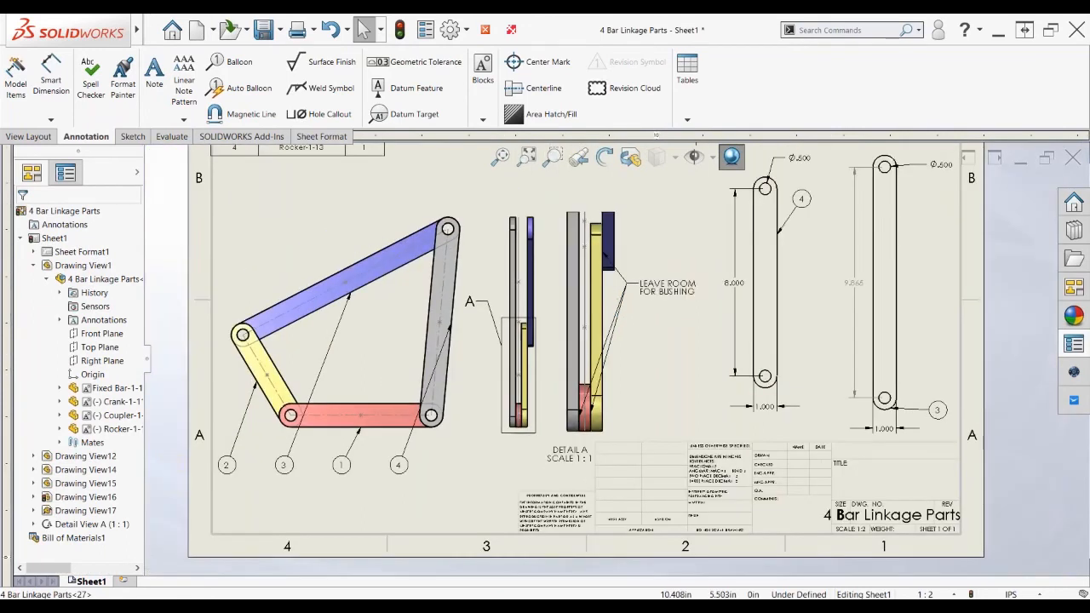
pyautogui.press('n')
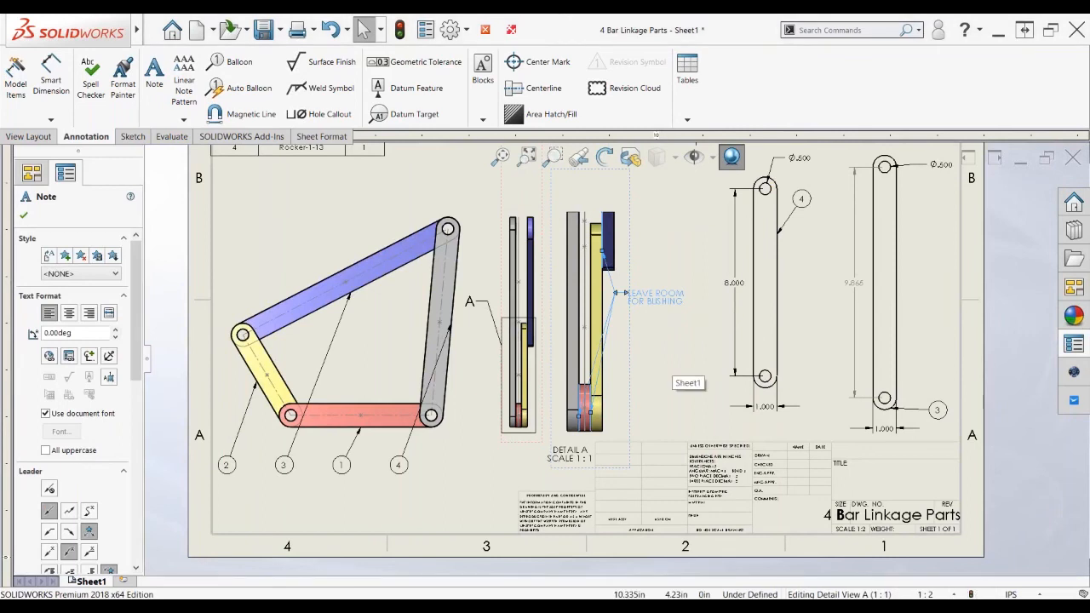
pyautogui.press('Escape')
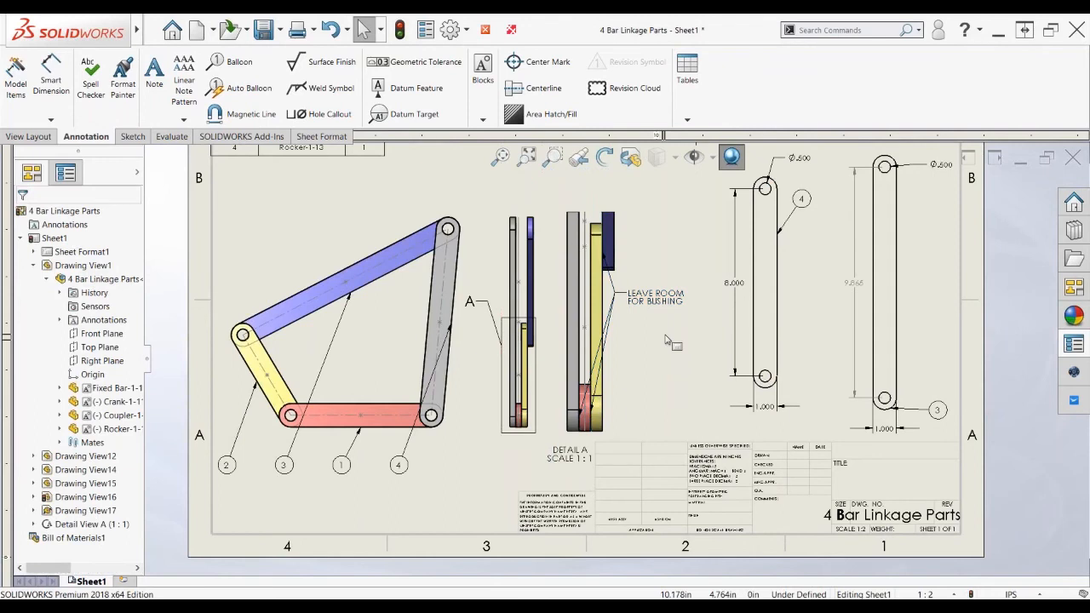
pyautogui.scroll(1, 660, 348)
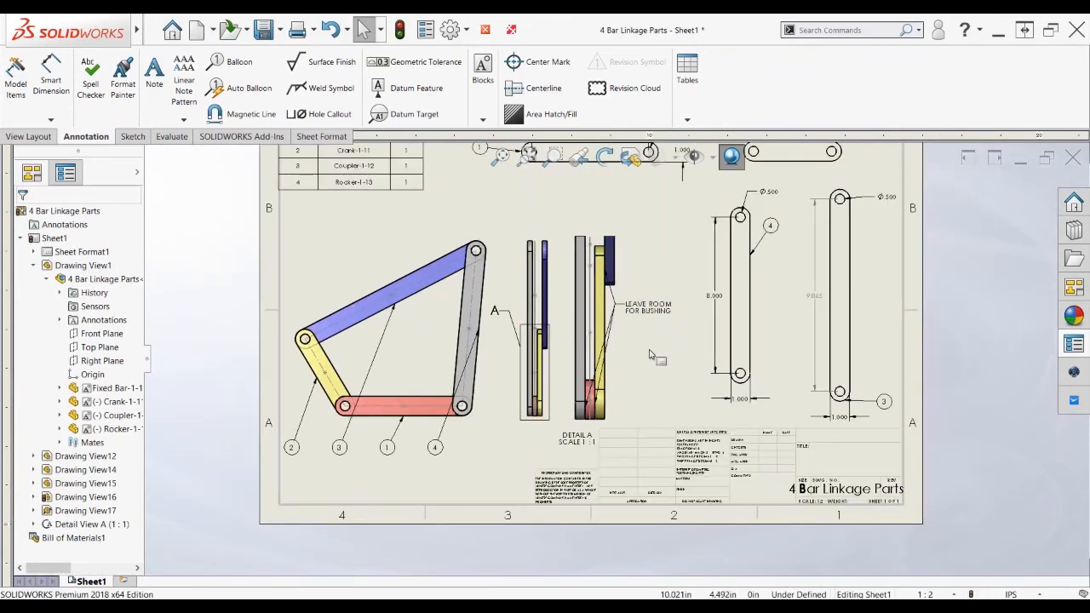
# Spell-check the drawing with no errors found, and view then cancel the additional options
pyautogui.click(92, 85)
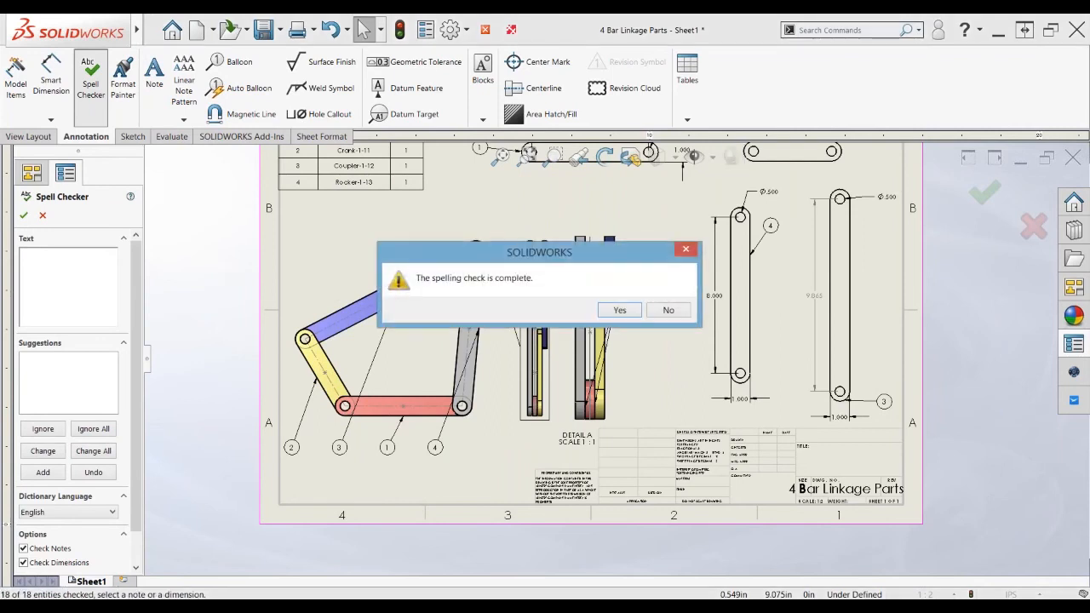
pyautogui.click(670, 310)
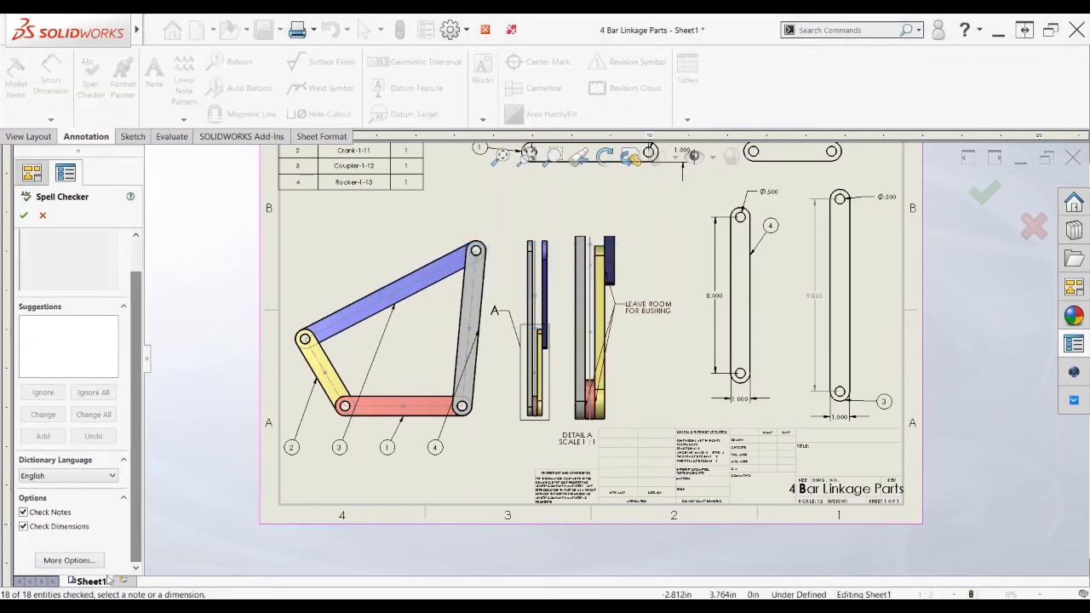
pyautogui.click(68, 561)
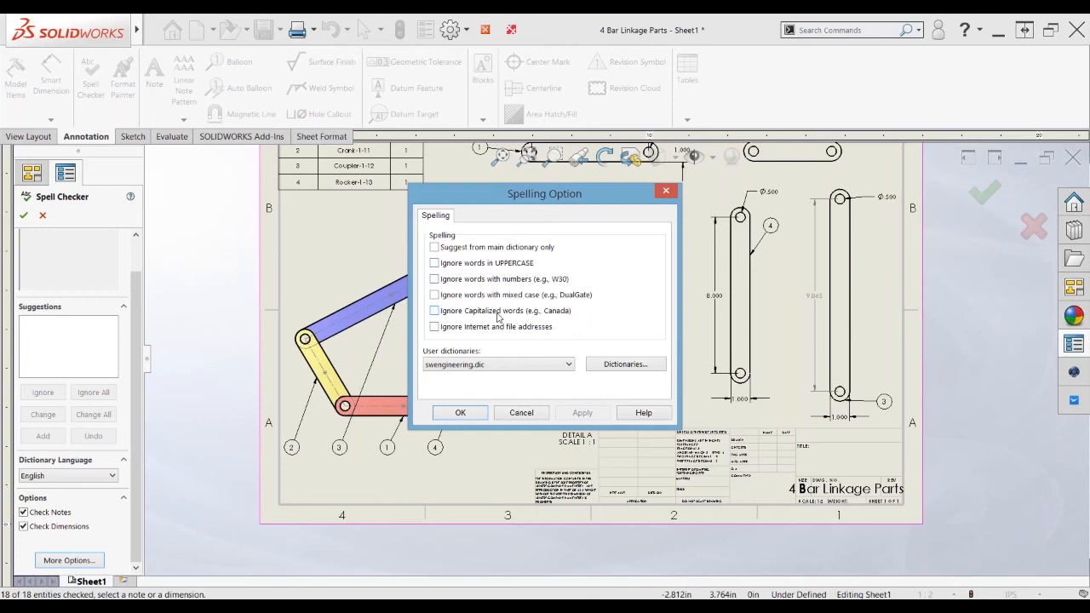
pyautogui.click(522, 413)
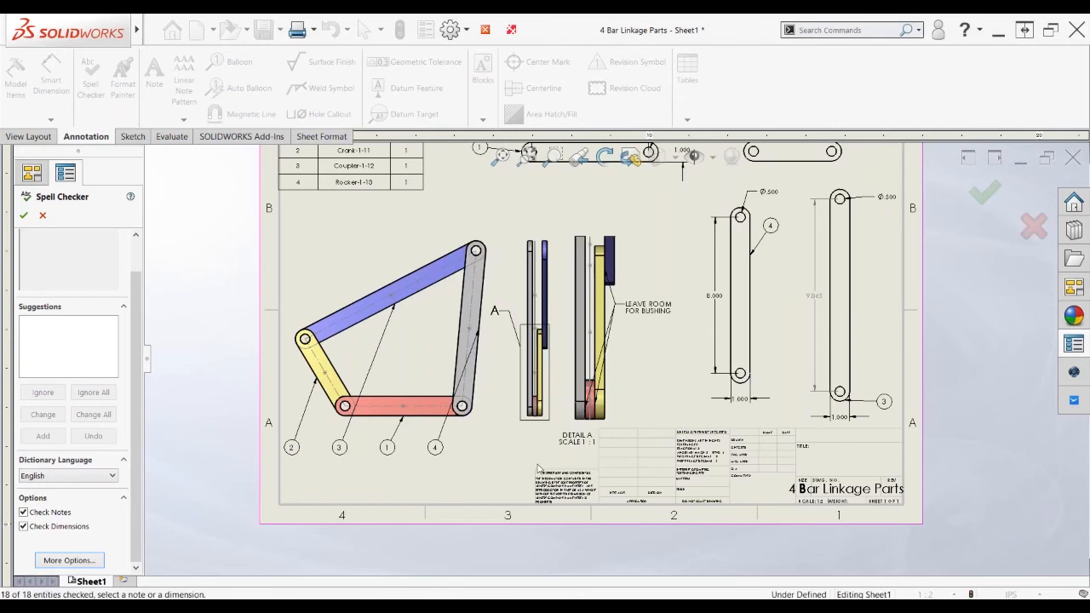
# Close the Spell Checker and switch from SOLIDWORKS to the presentation slide show
pyautogui.click(577, 388)
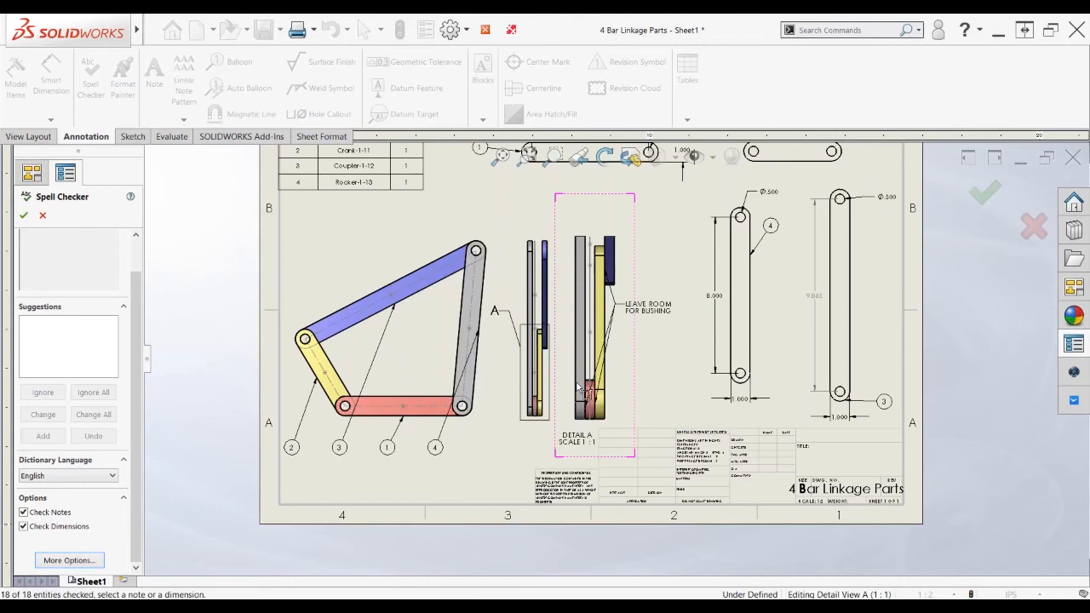
pyautogui.scroll(3, 577, 387)
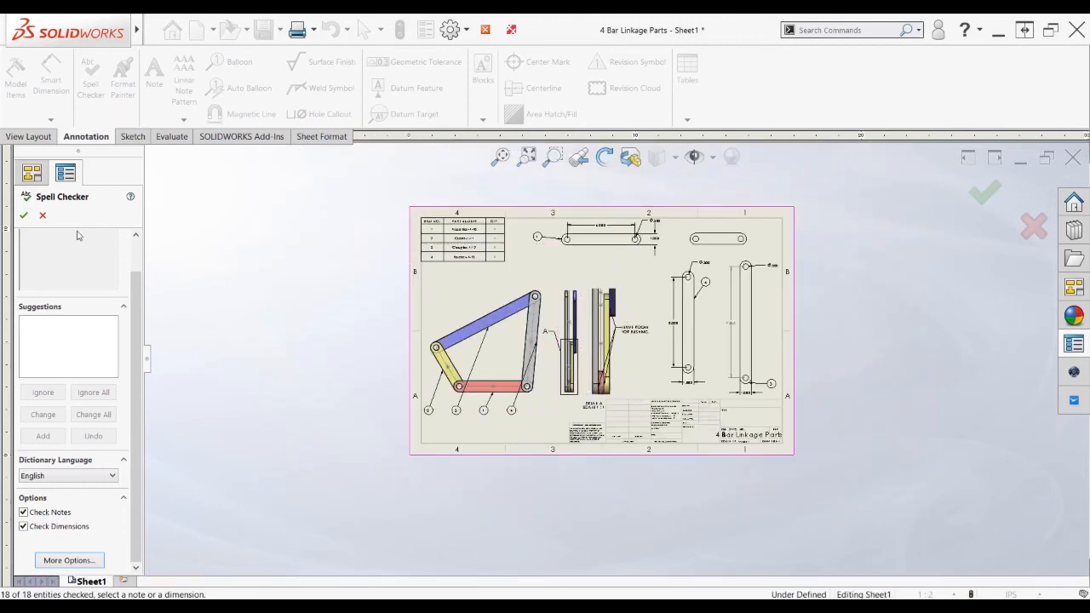
pyautogui.click(42, 216)
pyautogui.click(43, 217)
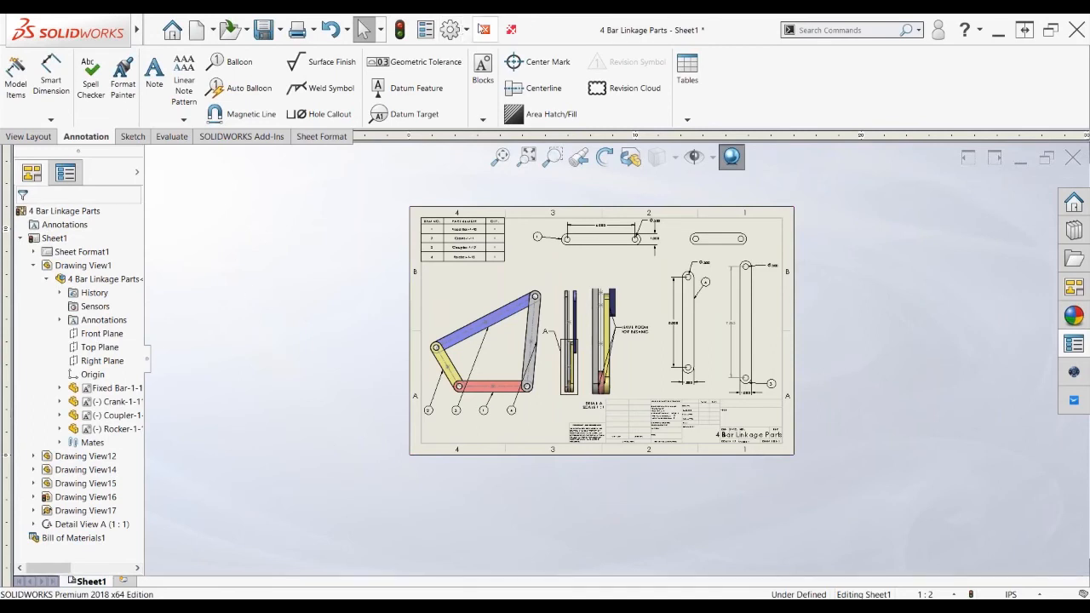
pyautogui.click(485, 30)
pyautogui.hotkey('alt', 'Tab')
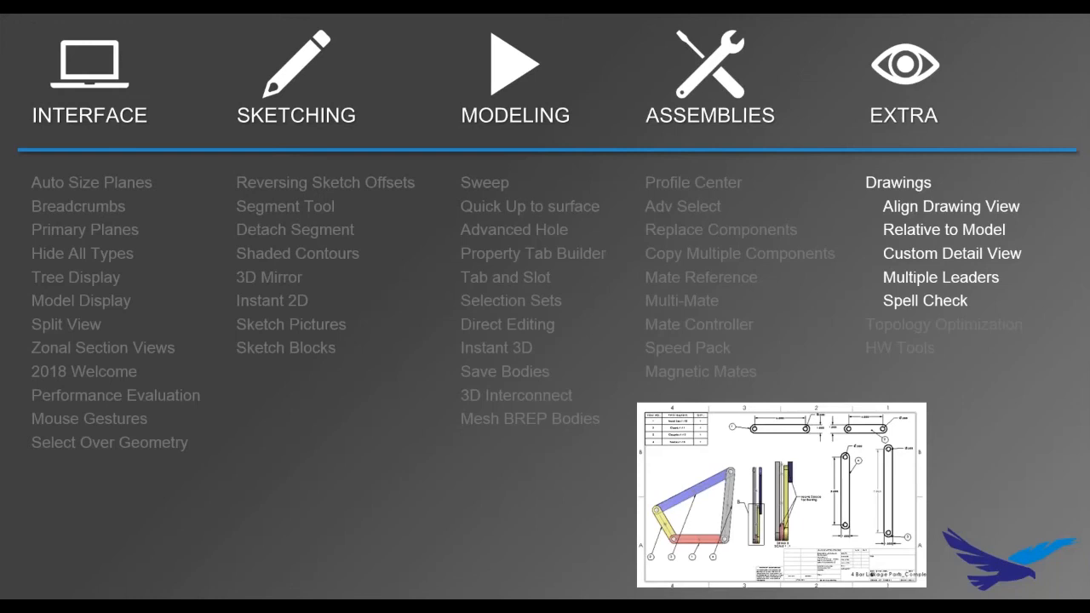
# Advance the slides to Design Optimization and enlarge the original solid bracket image
pyautogui.click(513, 242)
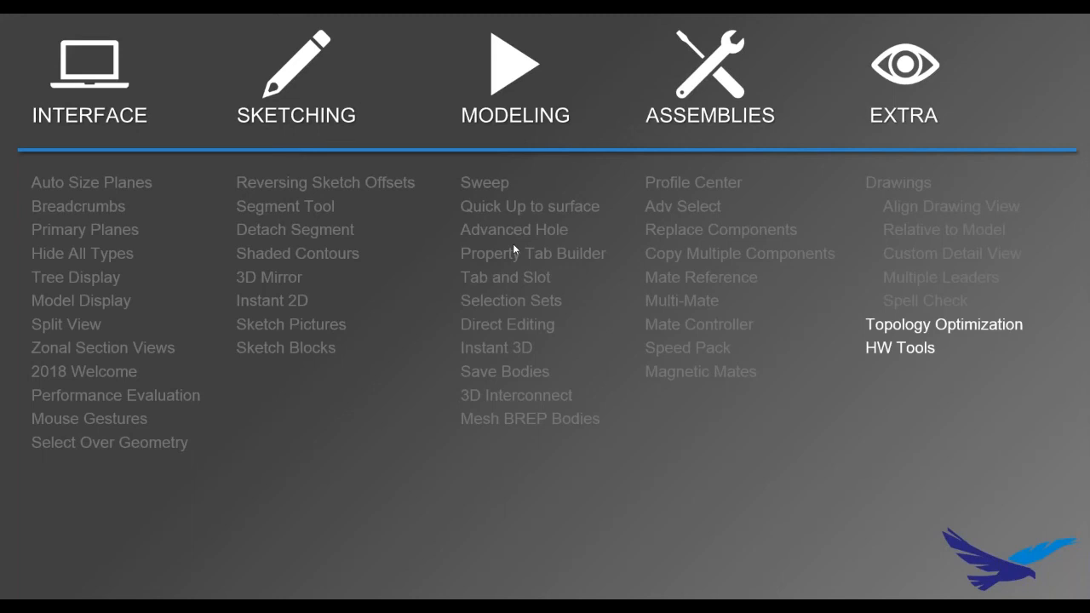
pyautogui.press('Right')
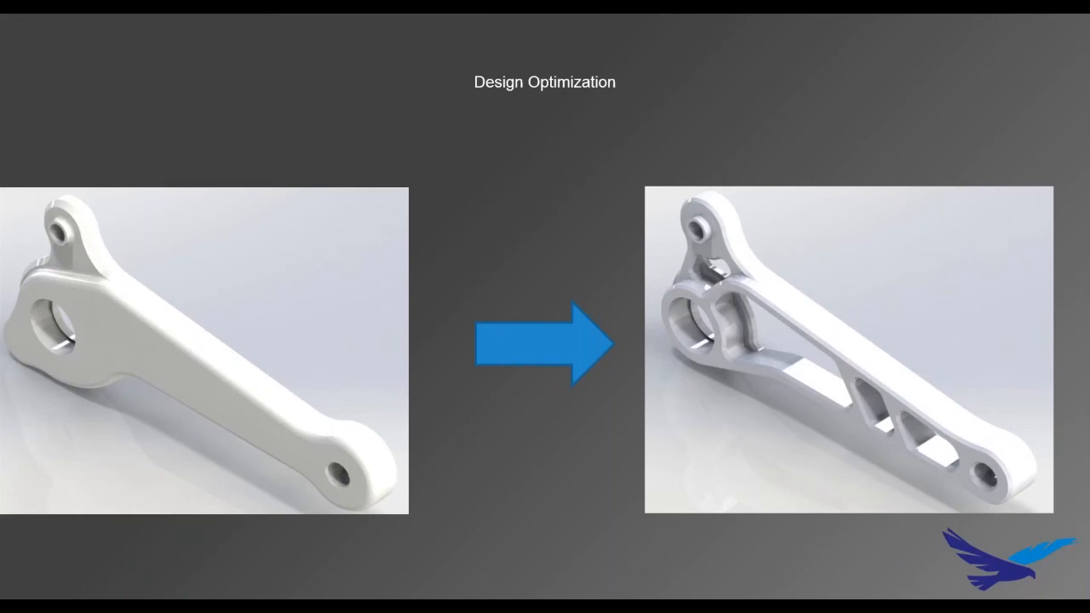
pyautogui.click(317, 283)
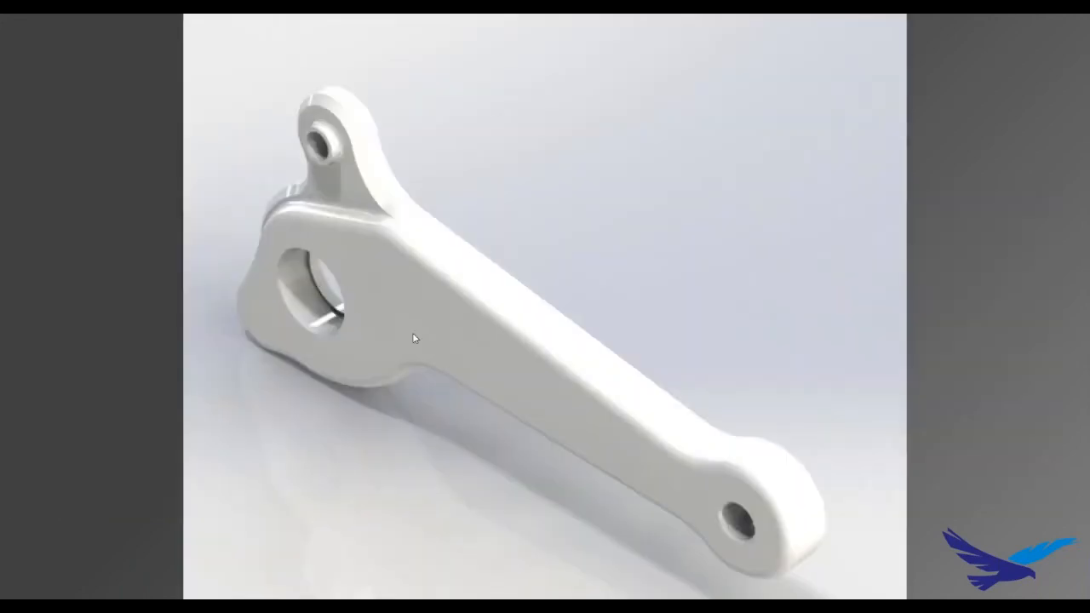